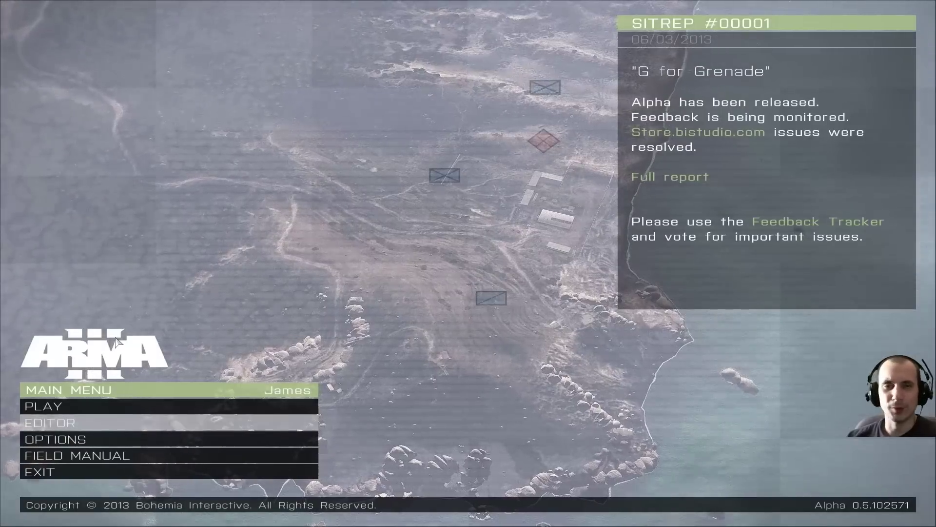
Step: Open the mission editor from the game's main screen
left_click(70, 423)
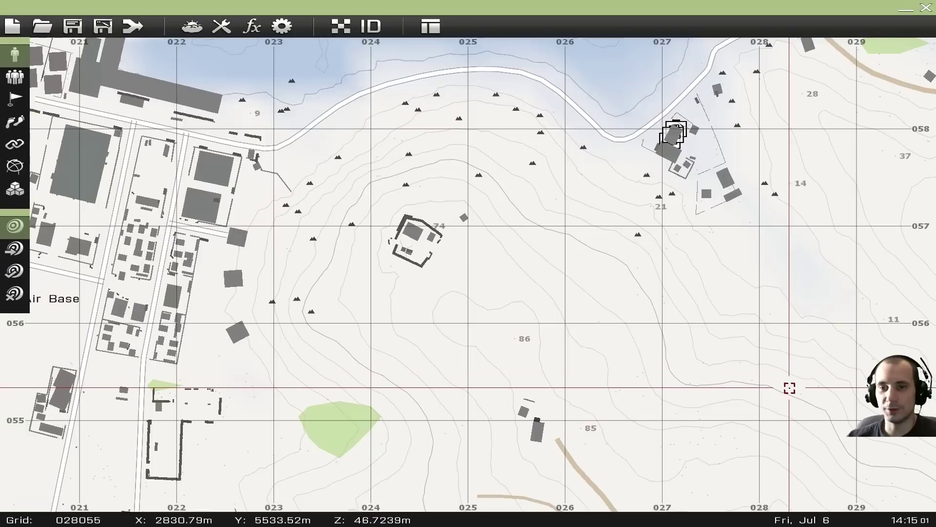
Step: Survey the island map from Stratis Air Base and Agia Marina south to Strogos Bay and inland around Old Outpost and LZ Baldy
scroll(378, 350, "down", 3)
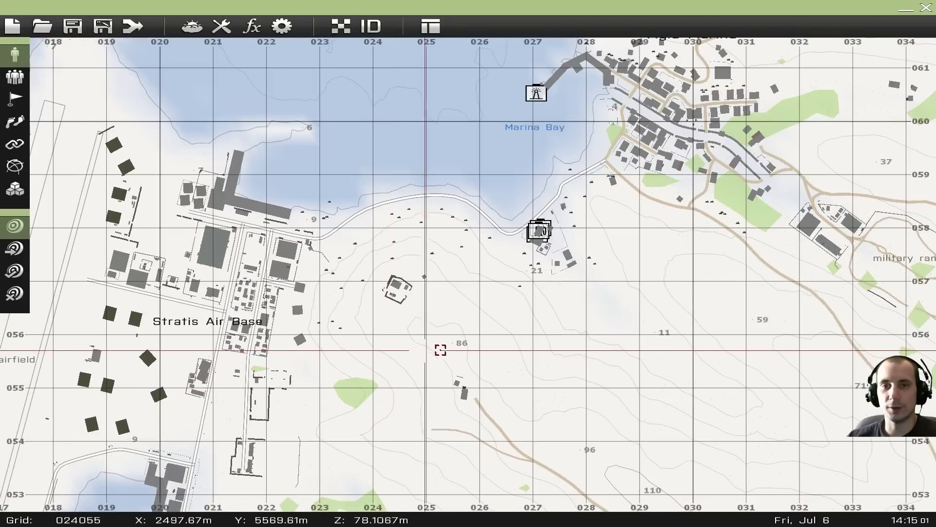
scroll(428, 351, "up", 2)
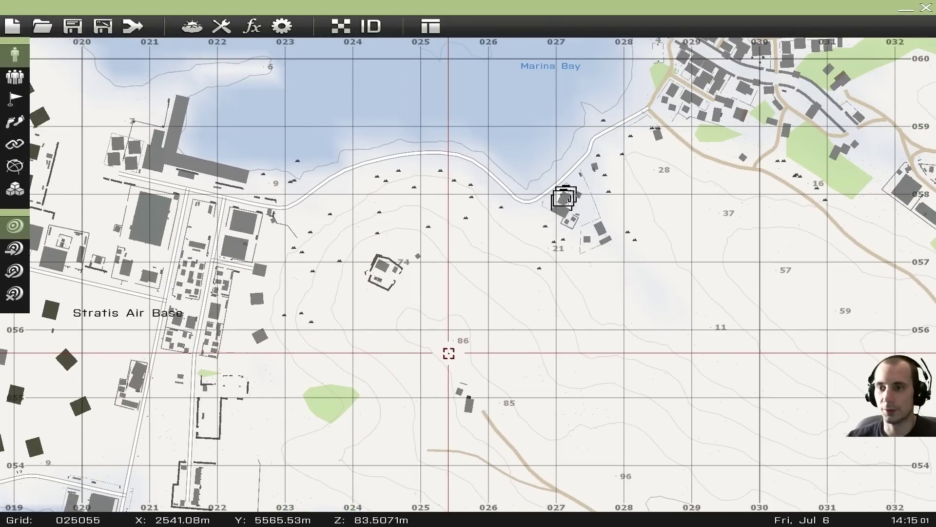
scroll(449, 353, "down", 3)
scroll(444, 371, "down", 3)
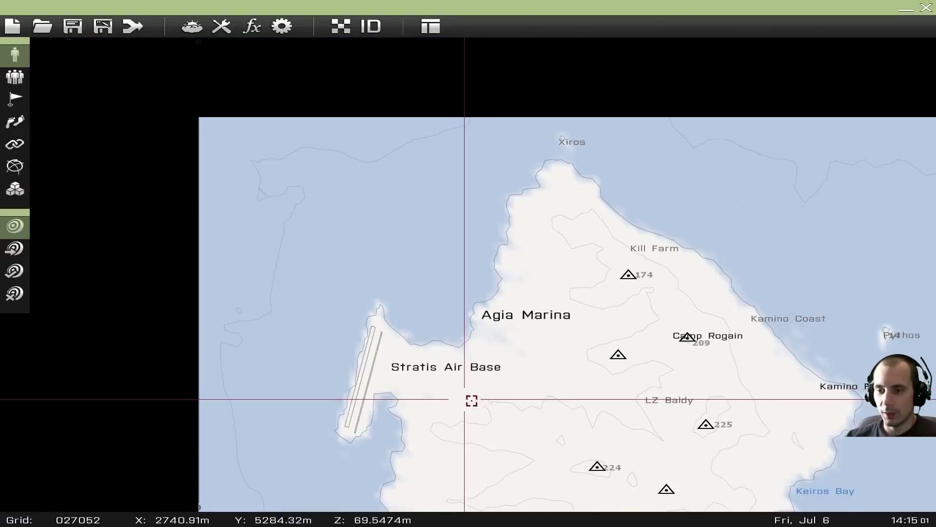
right_click_drag(492, 400, 466, 140)
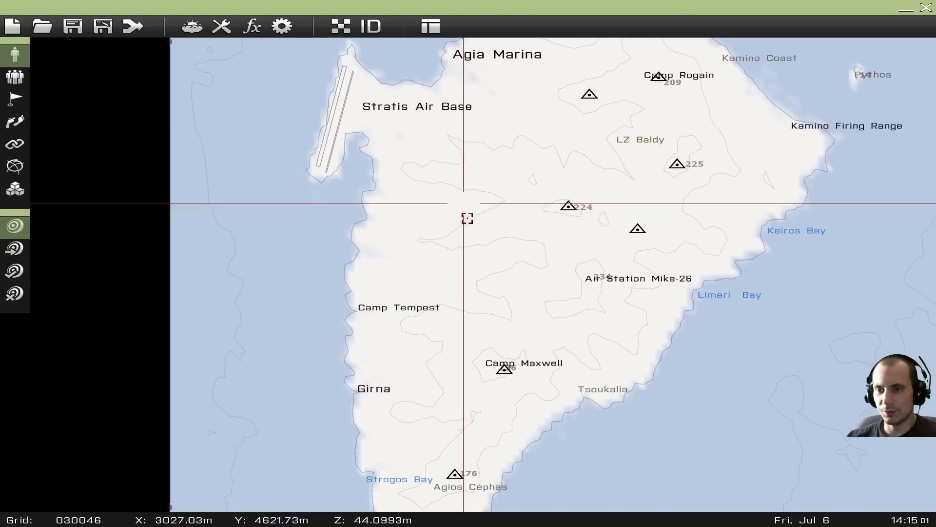
scroll(494, 244, "up", 5)
scroll(465, 315, "down", 4)
scroll(453, 341, "up", 3)
scroll(448, 357, "down", 2)
scroll(439, 367, "down", 1)
right_click_drag(439, 390, 443, 317)
right_click_drag(505, 86, 439, 188)
scroll(426, 290, "up", 6)
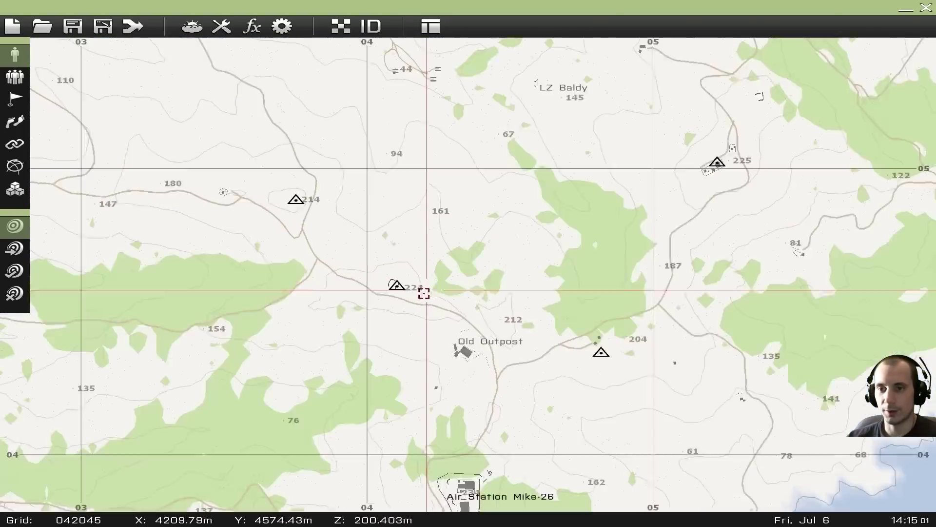
right_click_drag(458, 276, 672, 413)
right_click_drag(363, 70, 471, 373)
scroll(461, 360, "down", 5)
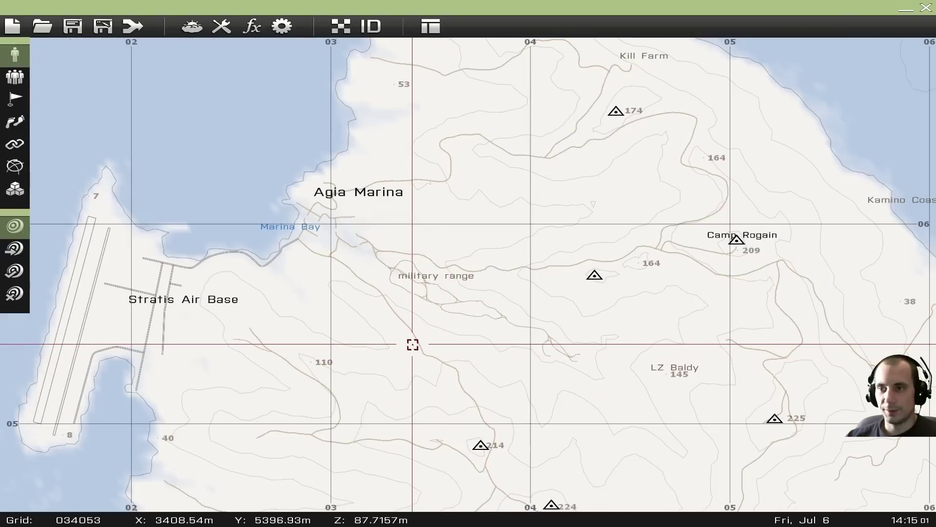
right_click_drag(492, 270, 349, 203)
right_click_drag(579, 462, 653, 370)
right_click_drag(328, 173, 541, 205)
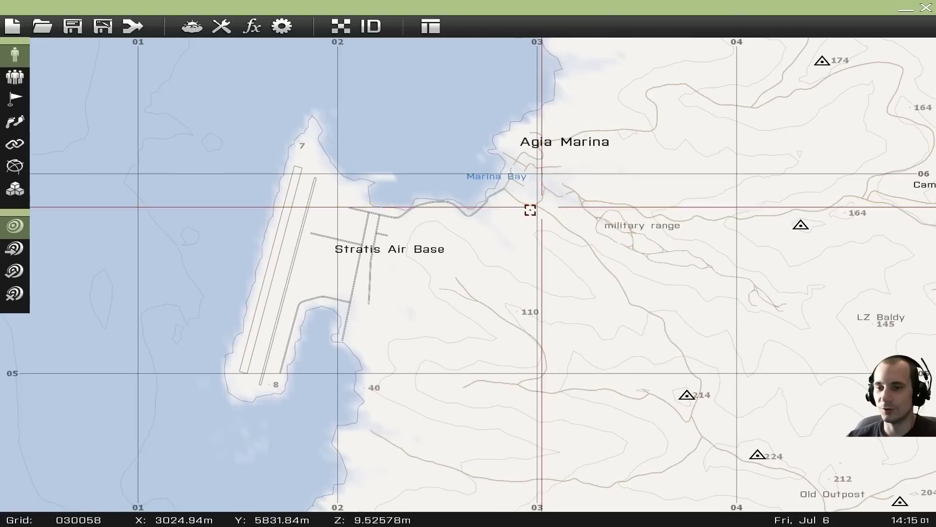
Step: Examine the terrain east of Stratis Air Base, closing in on the building compound beside the coastal road near grid 027058
scroll(446, 234, "up", 4)
scroll(467, 208, "up", 2)
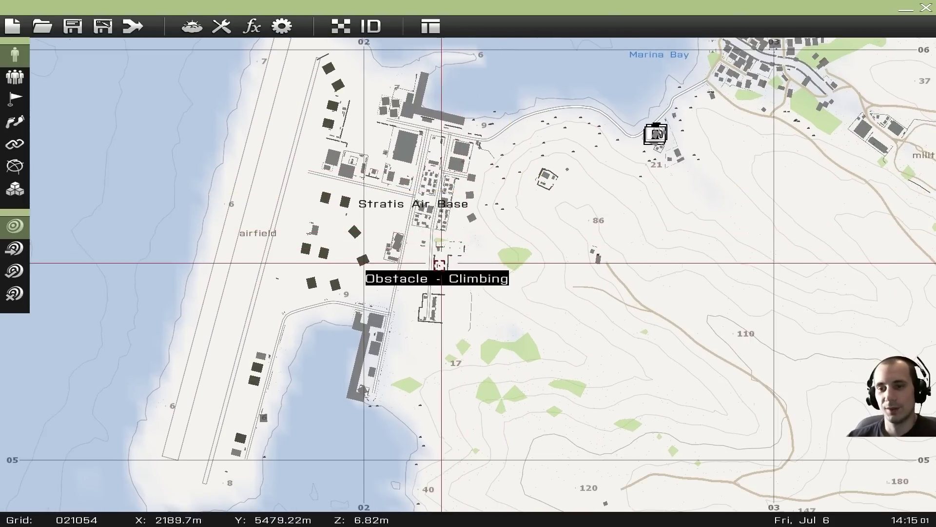
scroll(446, 261, "up", 2)
right_click_drag(429, 224, 408, 339)
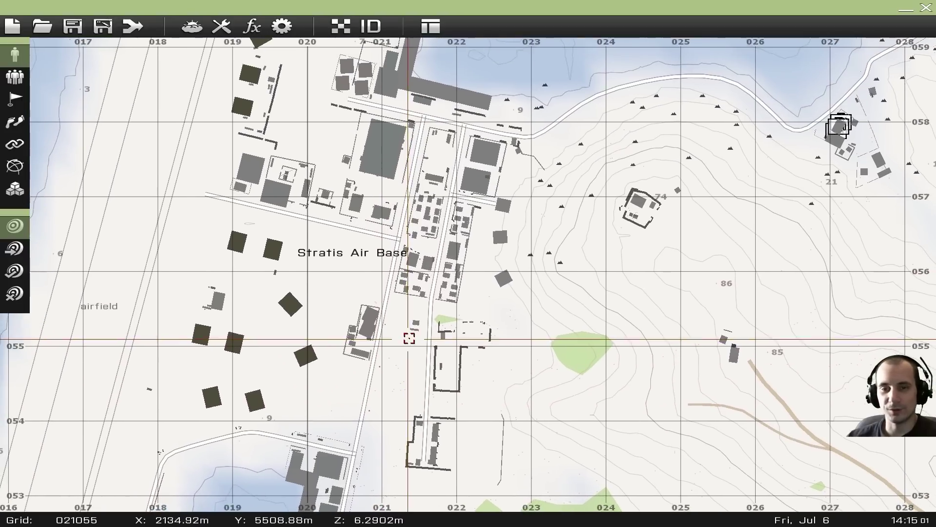
right_click_drag(523, 186, 263, 256)
scroll(485, 186, "up", 1)
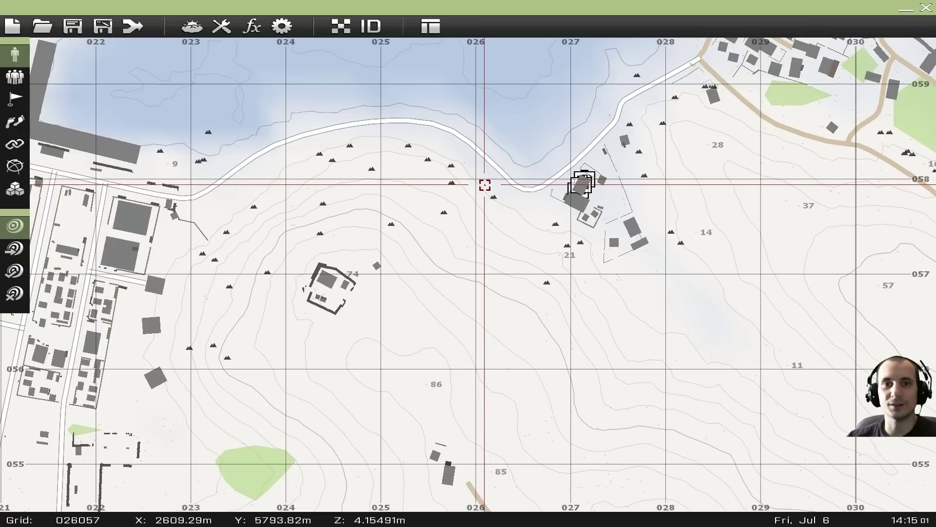
right_click_drag(555, 171, 436, 244)
scroll(514, 226, "up", 1)
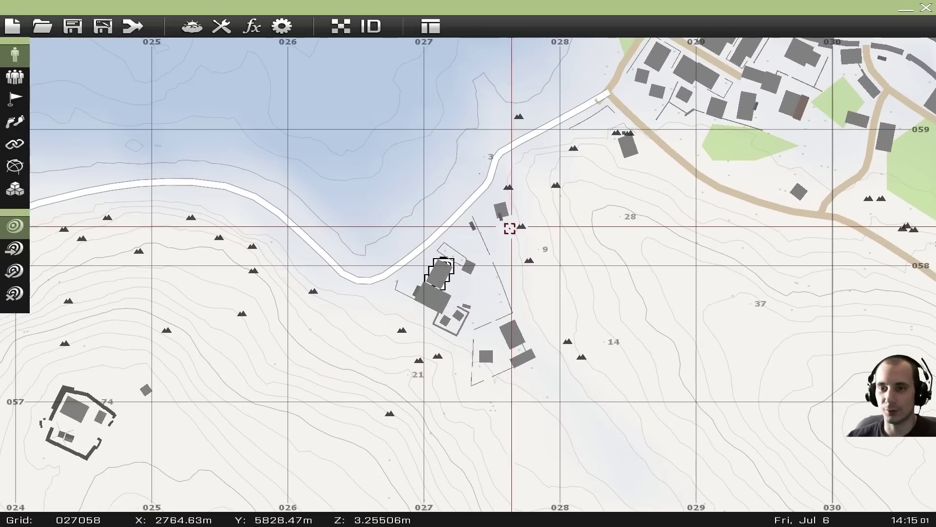
scroll(468, 237, "up", 1)
scroll(471, 235, "up", 1)
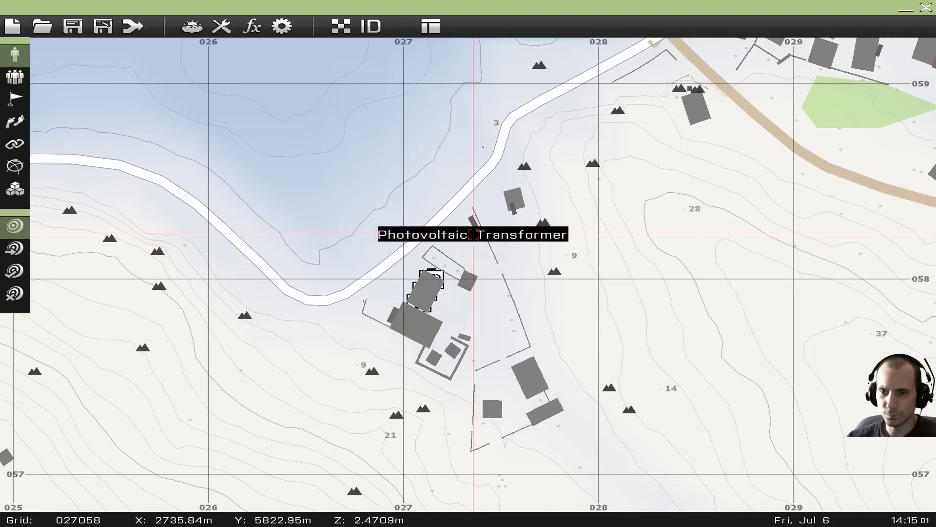
scroll(424, 265, "up", 1)
scroll(422, 264, "down", 2)
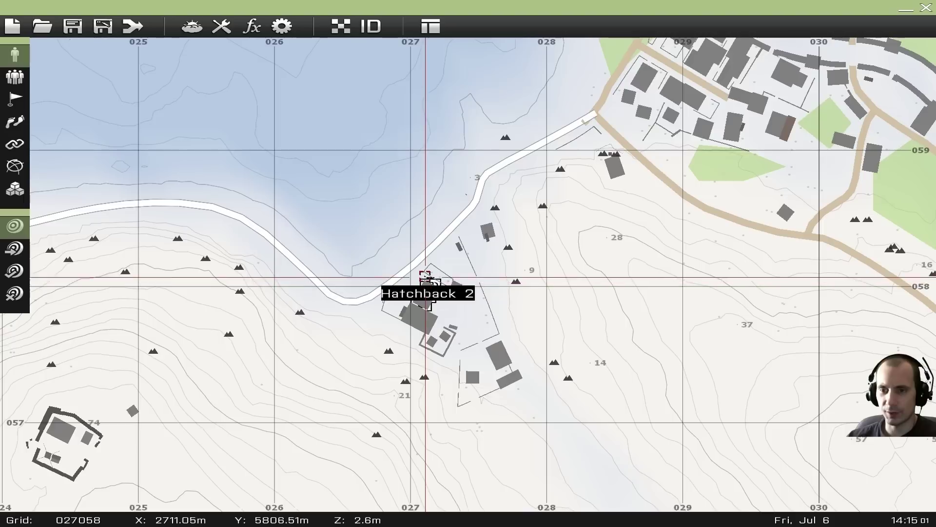
scroll(423, 264, "up", 3)
right_click_drag(448, 223, 440, 248)
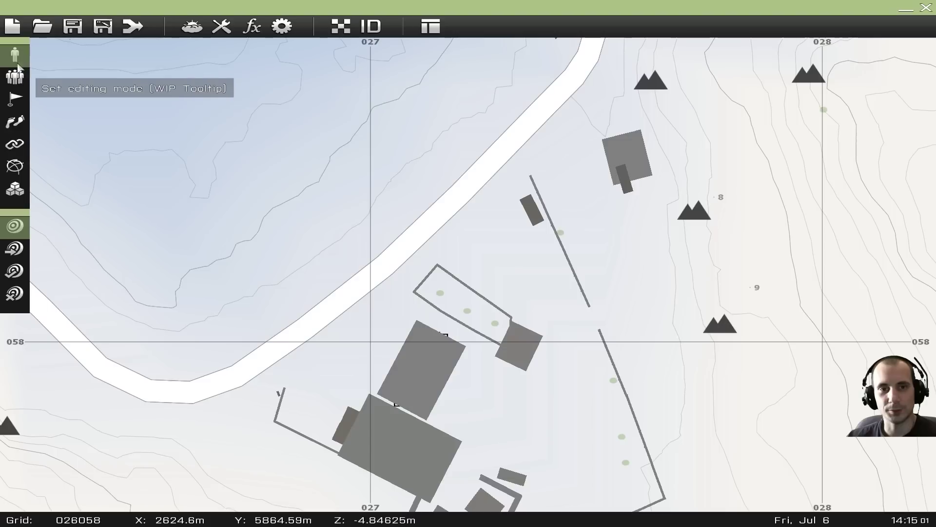
Step: In unit editing mode, start inserting a unit beside the coastal road north of the compound, at grid 027058
left_click(15, 78)
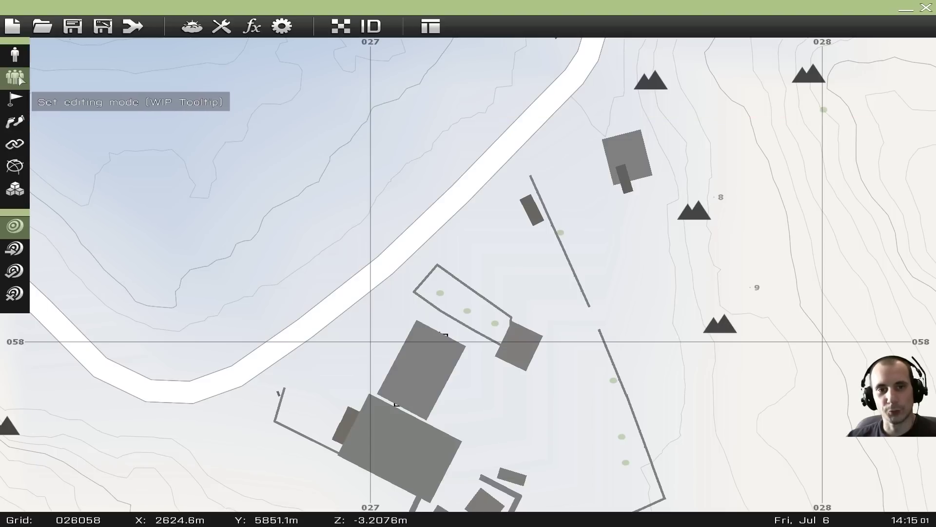
left_click(13, 56)
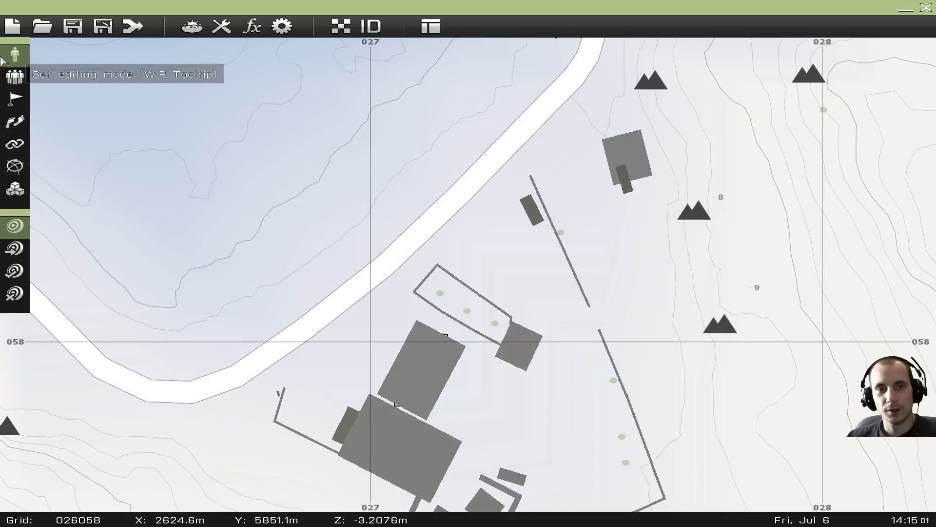
double_click(455, 196)
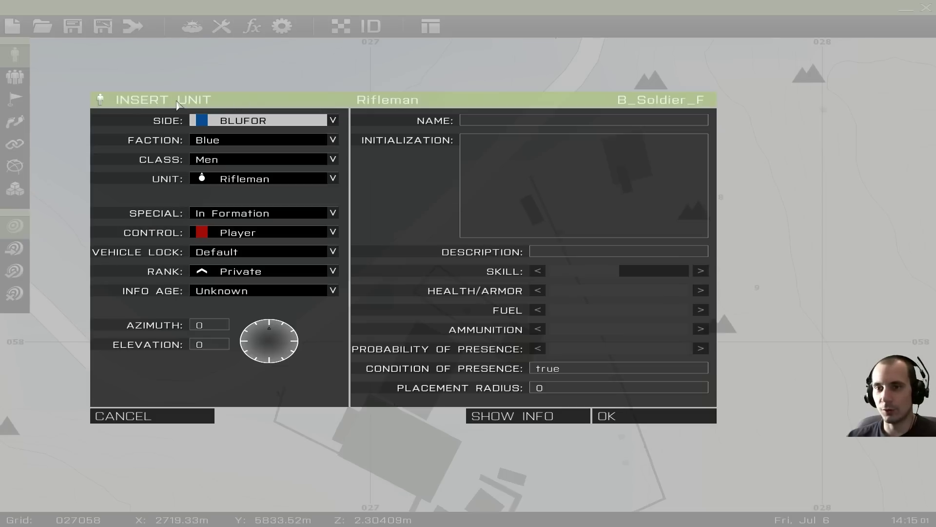
Step: Set the new unit's side to Civilian and review the other available sides
left_click(290, 120)
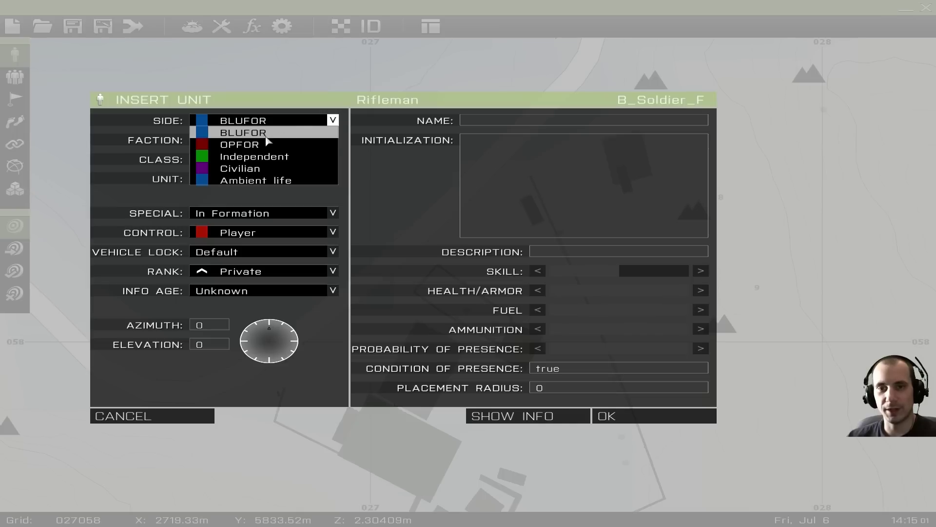
left_click(275, 167)
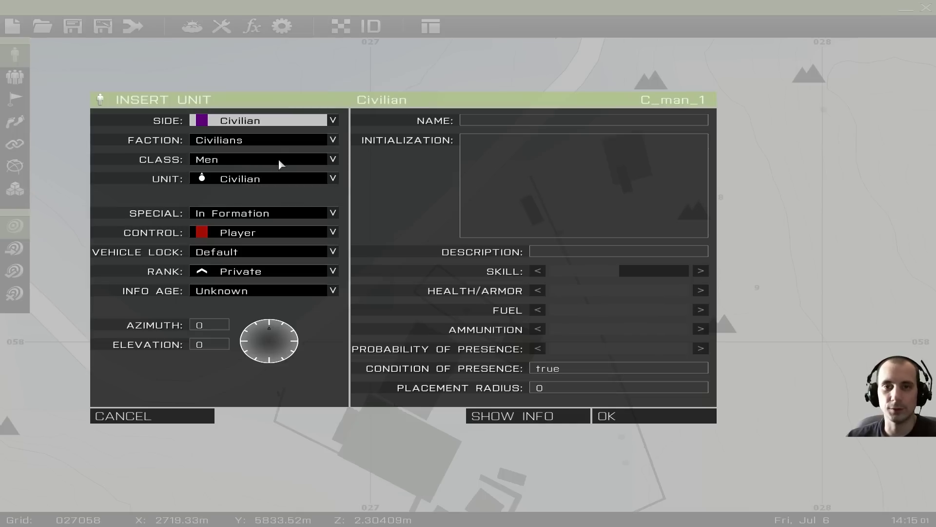
left_click(254, 121)
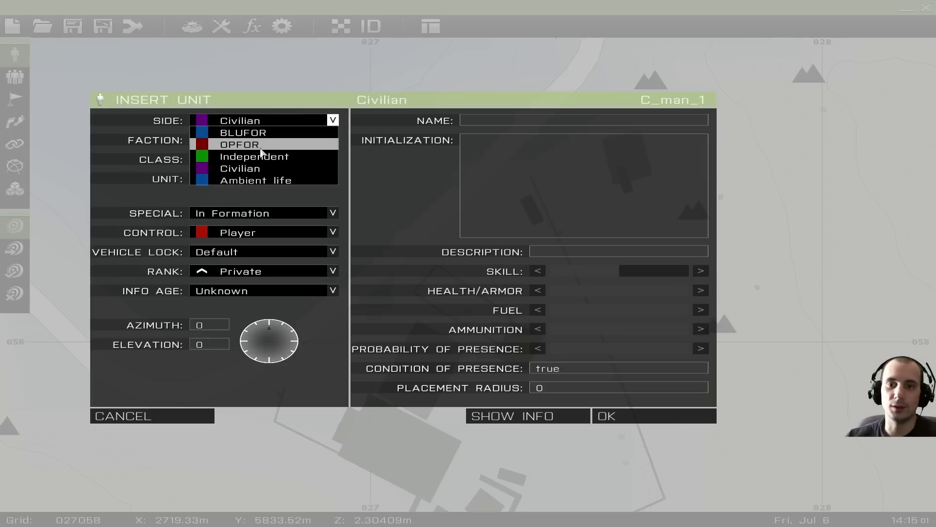
left_click(336, 121)
left_click(334, 121)
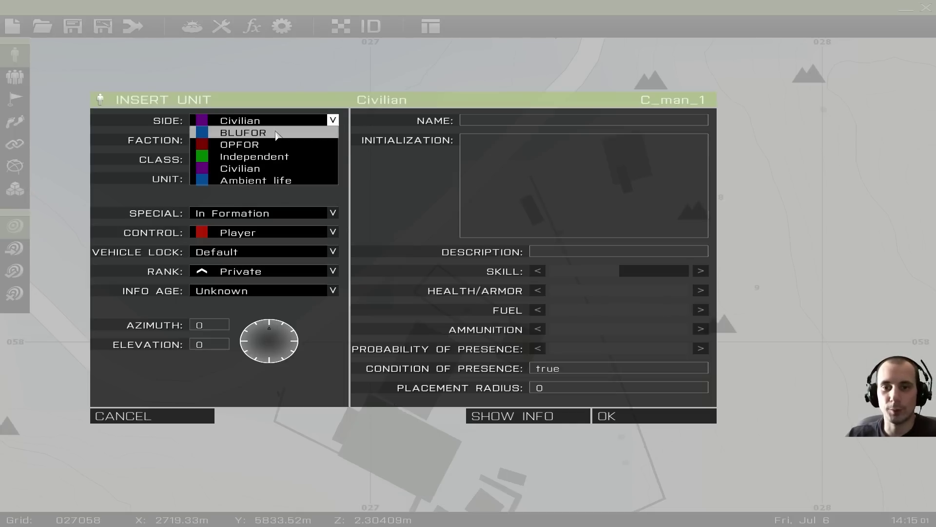
Step: Switch the unit's side to Independent and check which factions and classes it offers
left_click(277, 157)
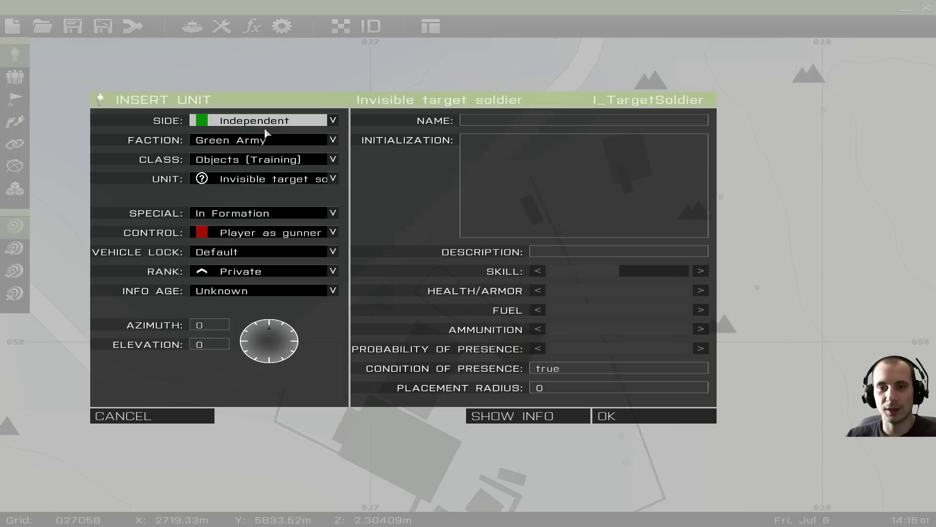
left_click(266, 141)
left_click(269, 162)
left_click(274, 160)
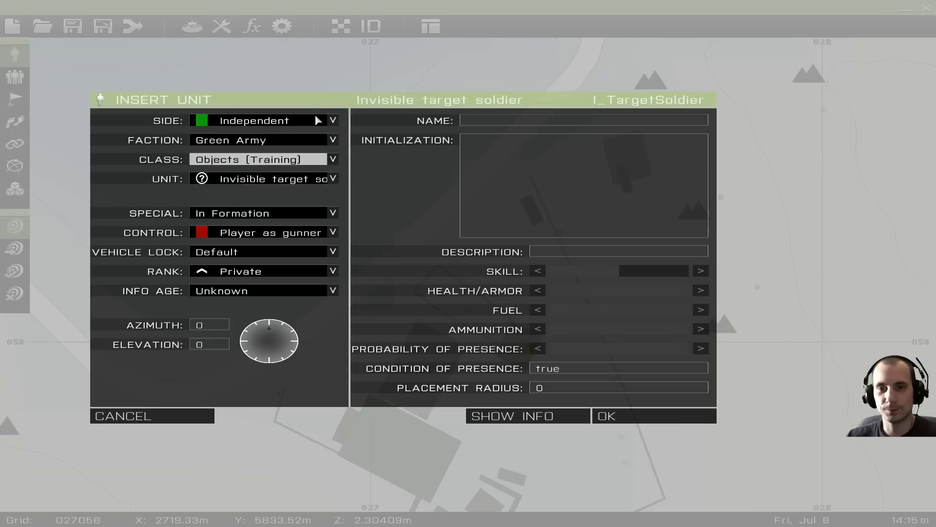
Step: Set the unit's side to BLUFOR and check its available factions
left_click(318, 120)
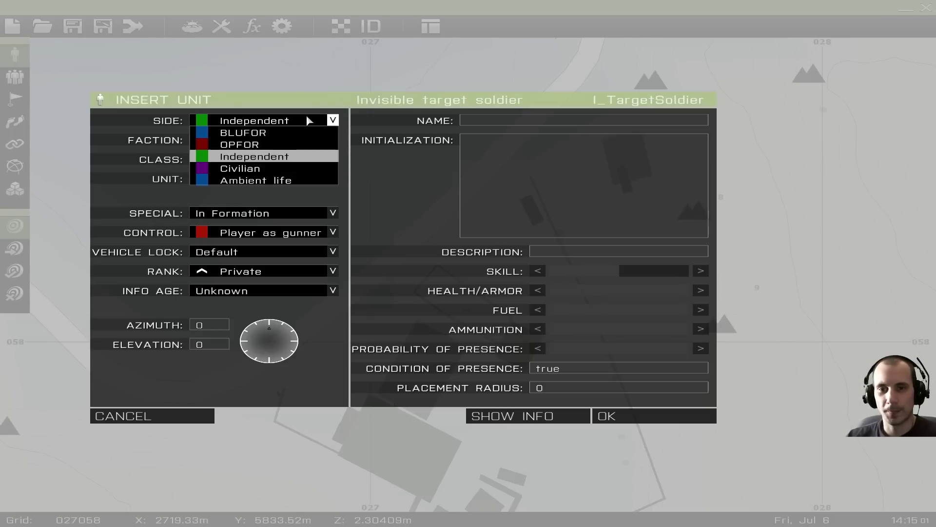
left_click(249, 134)
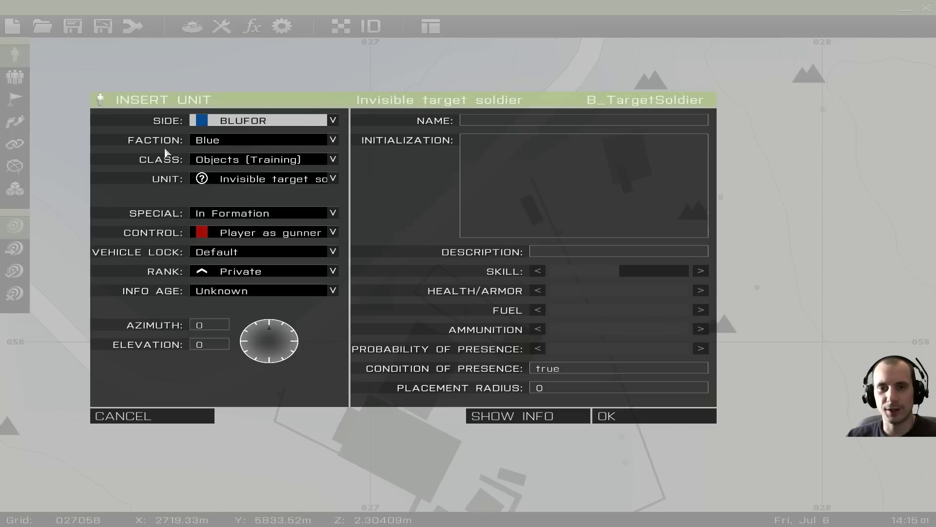
left_click(218, 145)
left_click(228, 149)
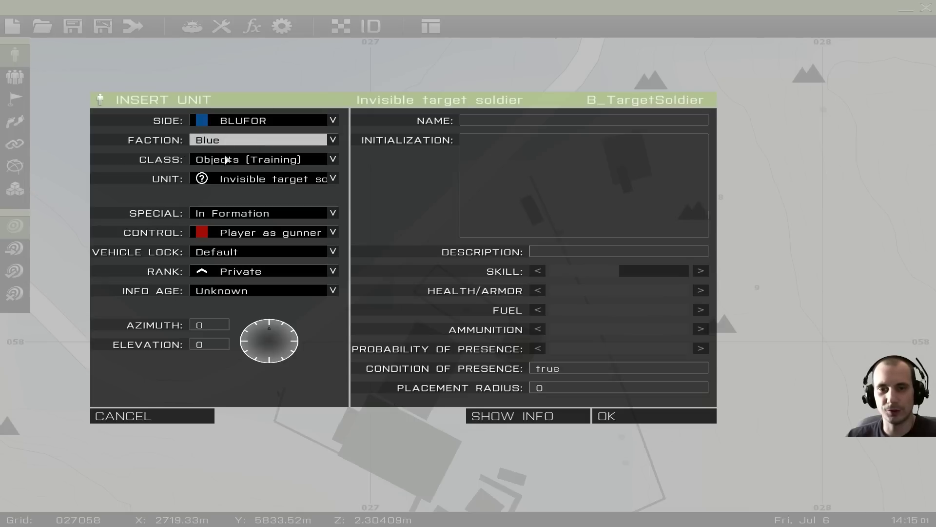
Step: Try the Air class for the BLUFOR unit and review the helicopters it offers
left_click(261, 160)
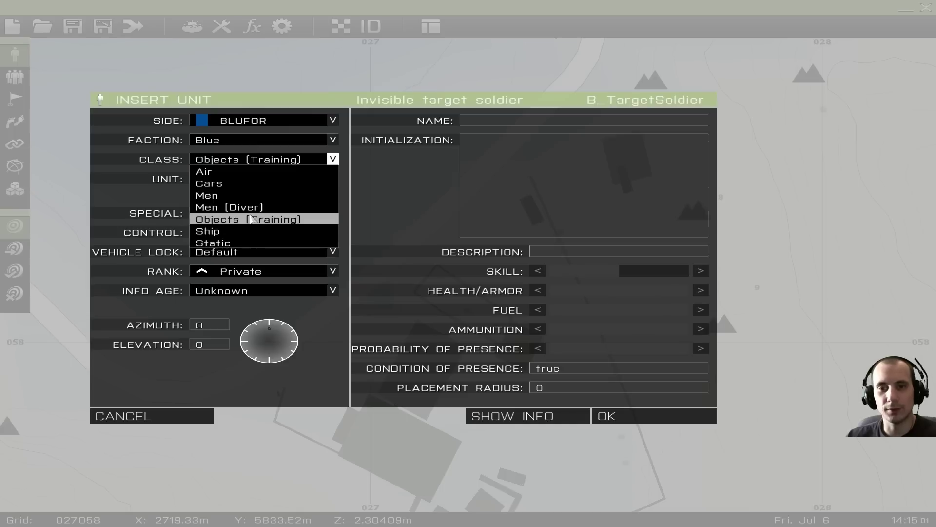
left_click(236, 173)
left_click(274, 178)
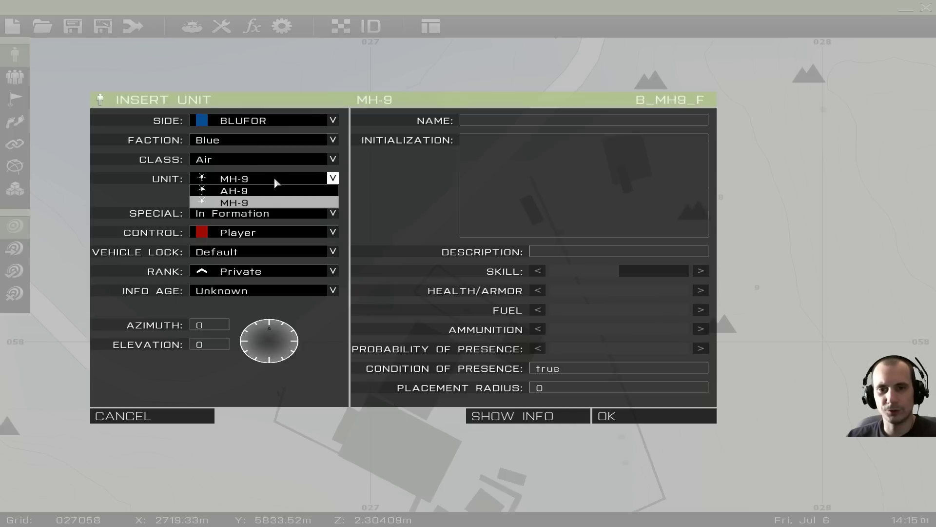
left_click(275, 179)
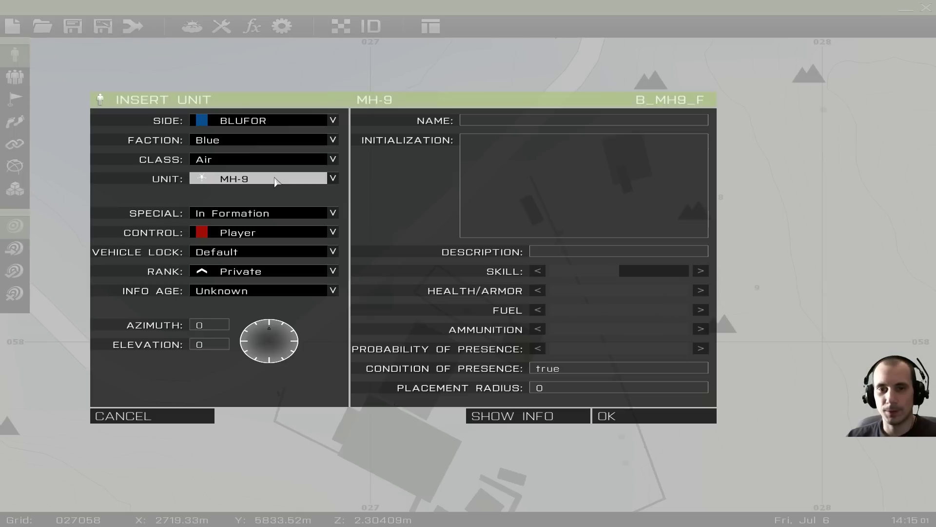
left_click(241, 160)
left_click(244, 162)
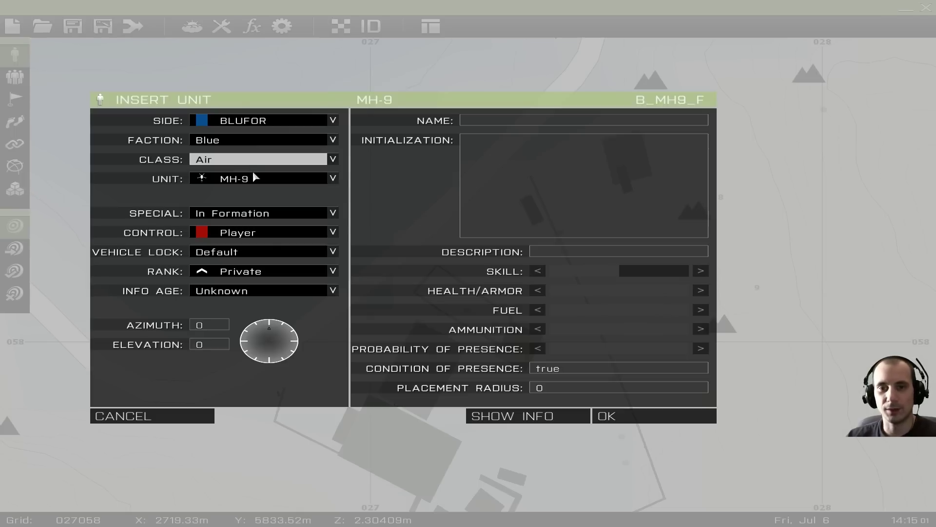
left_click(253, 174)
Step: Set the BLUFOR unit's class to Men and choose Marksman as the unit type
left_click(248, 145)
left_click(243, 144)
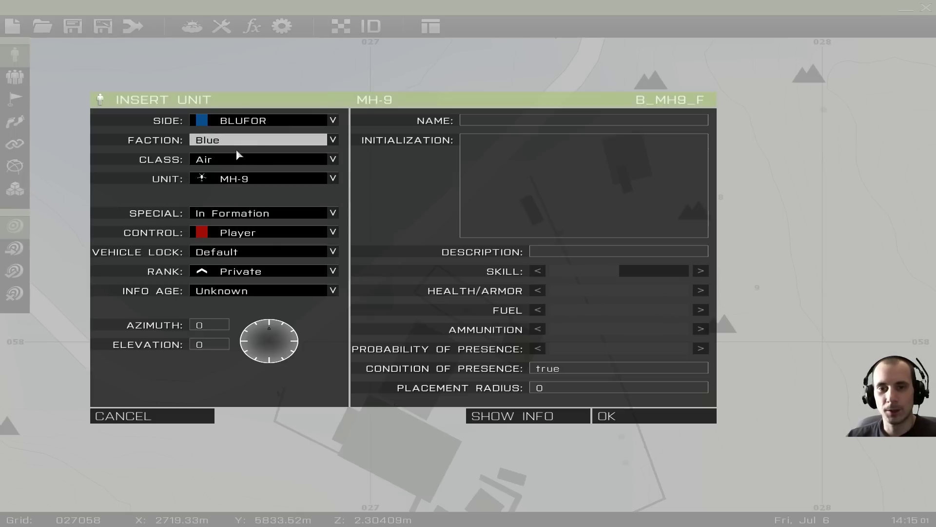
left_click(232, 160)
left_click(221, 193)
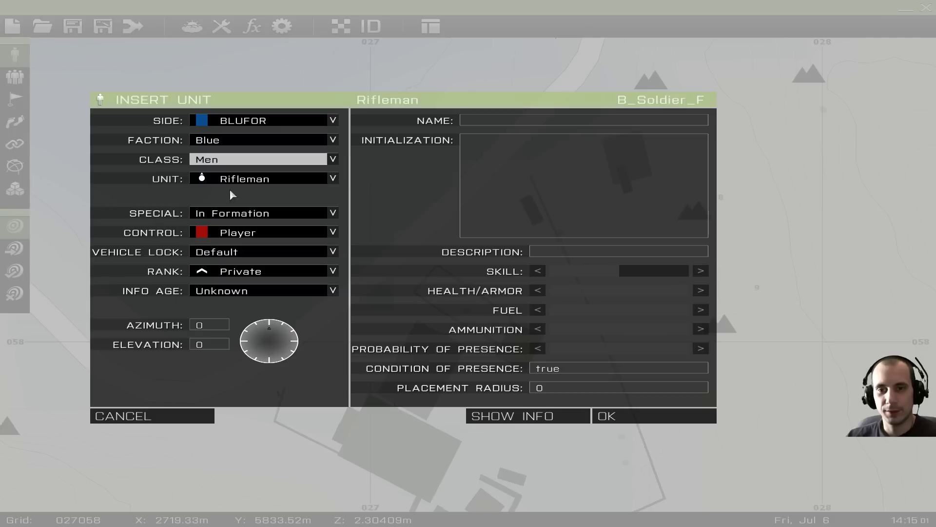
left_click(256, 182)
left_click(279, 180)
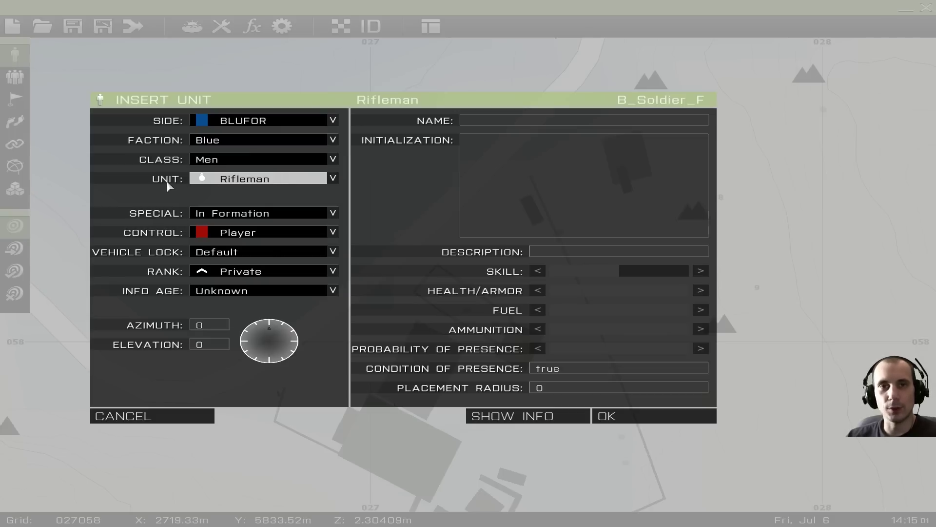
left_click(292, 184)
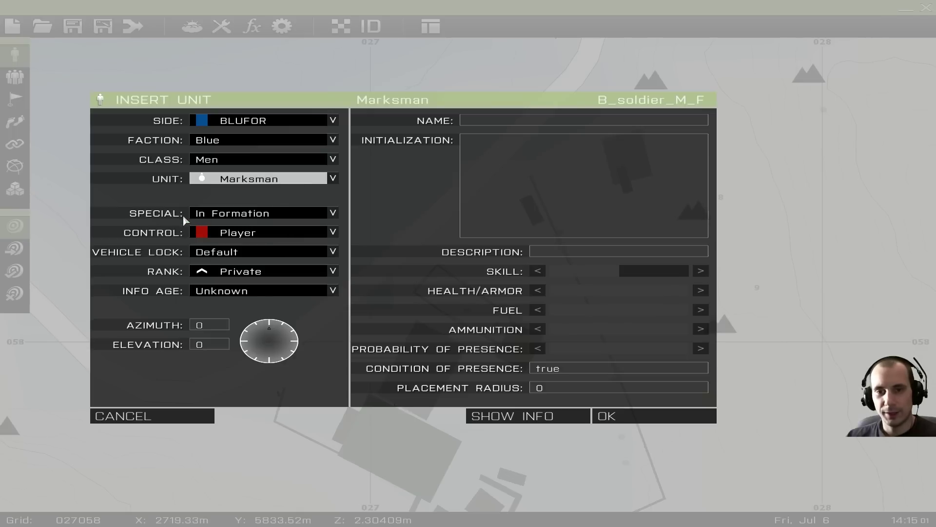
Step: Set the Marksman's special placement to None and its control to Non Playable
left_click(266, 214)
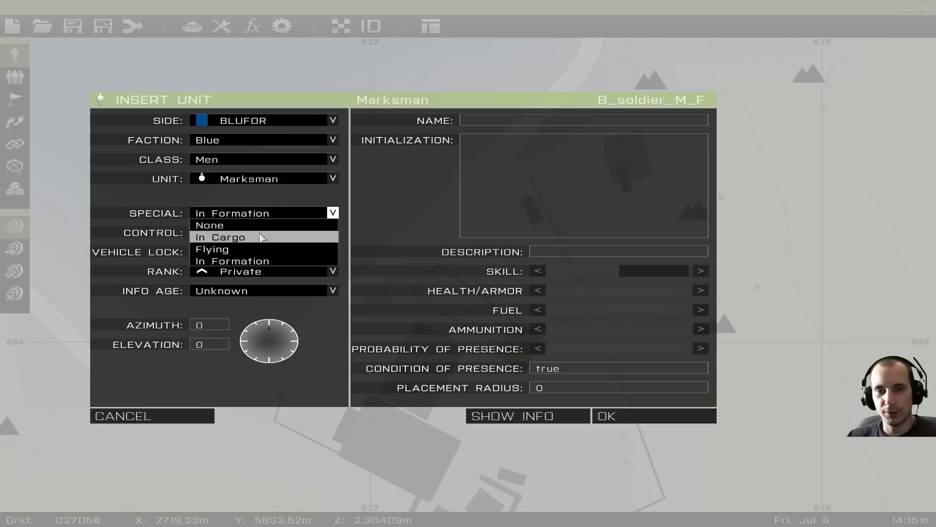
left_click(257, 227)
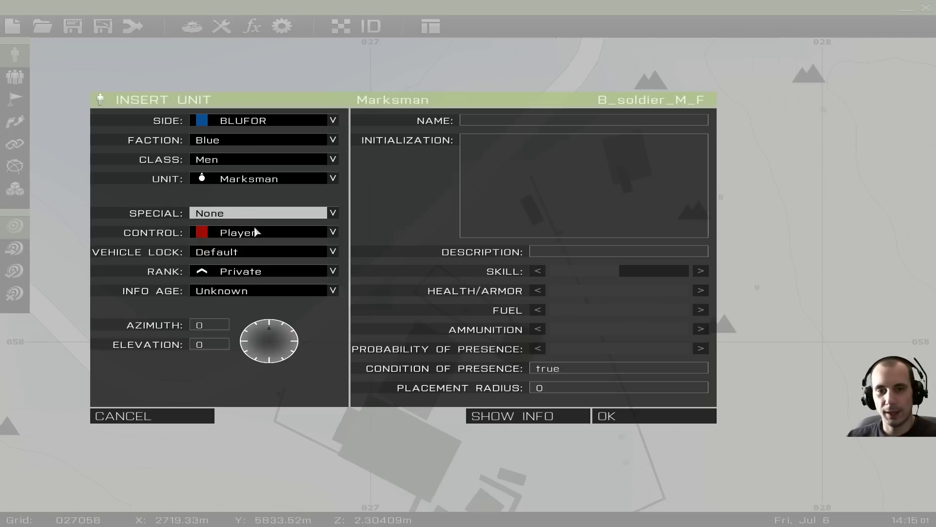
left_click(253, 229)
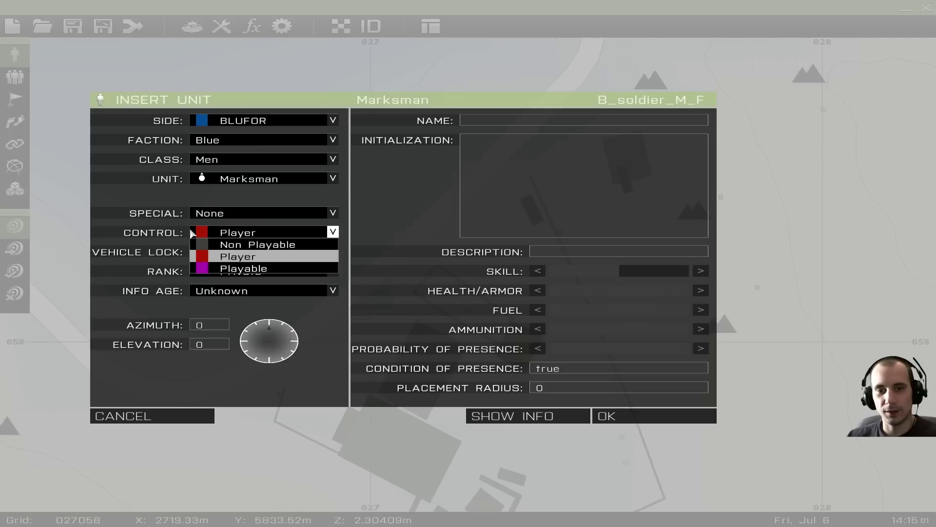
left_click(264, 245)
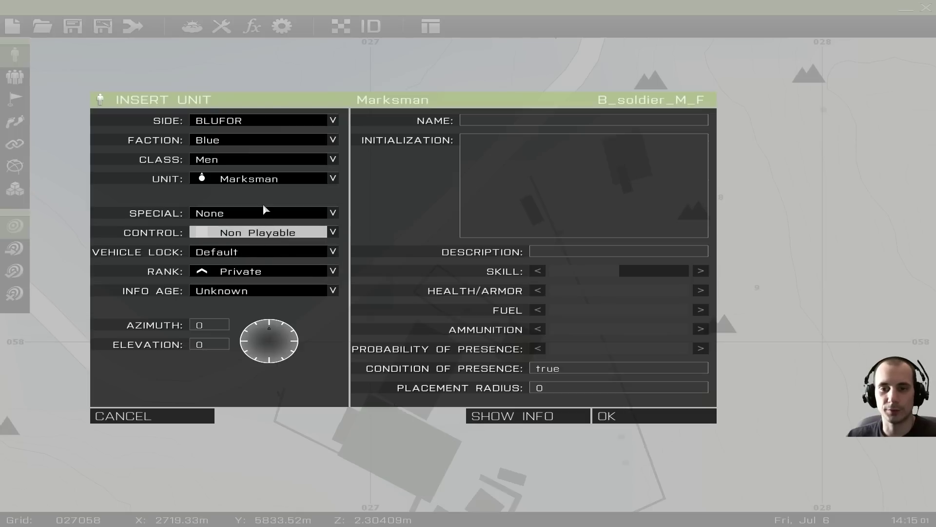
left_click(271, 235)
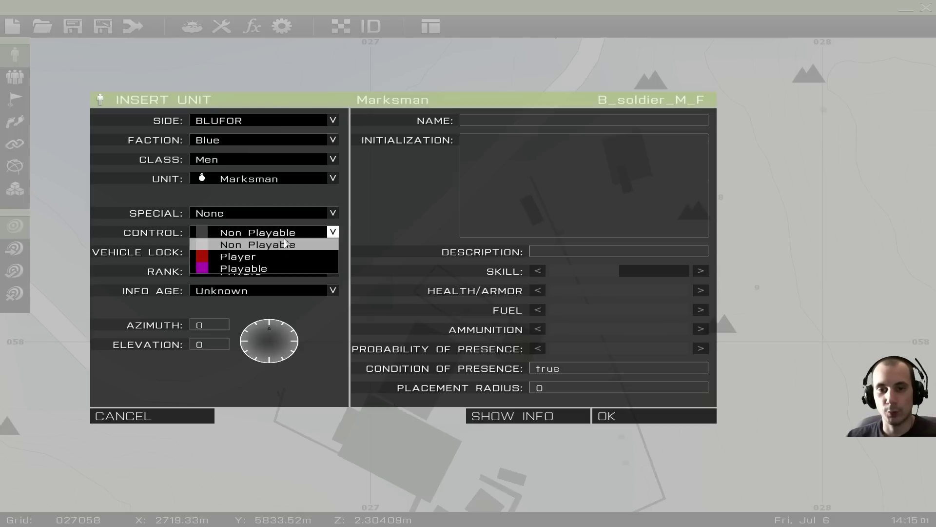
left_click(255, 246)
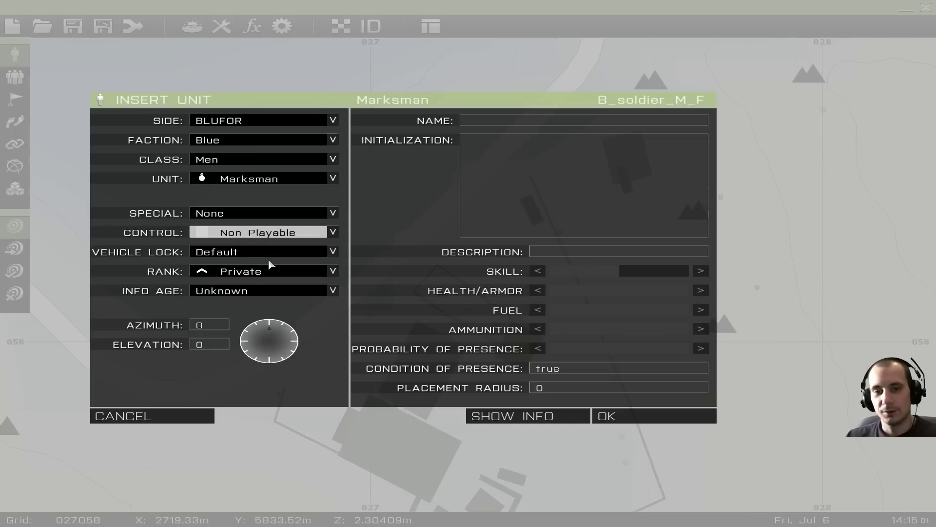
Step: Review the vehicle lock options and the available ranks, keeping Default and Private
left_click(223, 252)
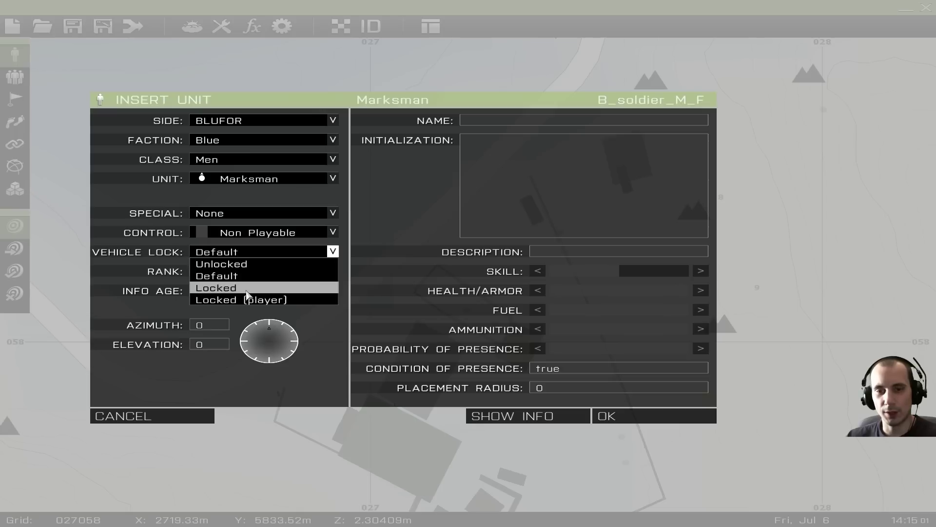
left_click(229, 251)
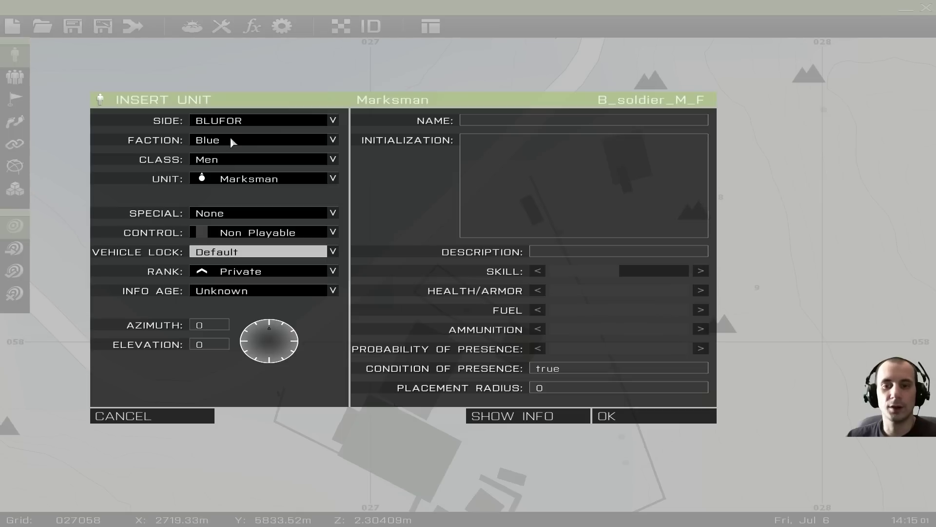
left_click(232, 250)
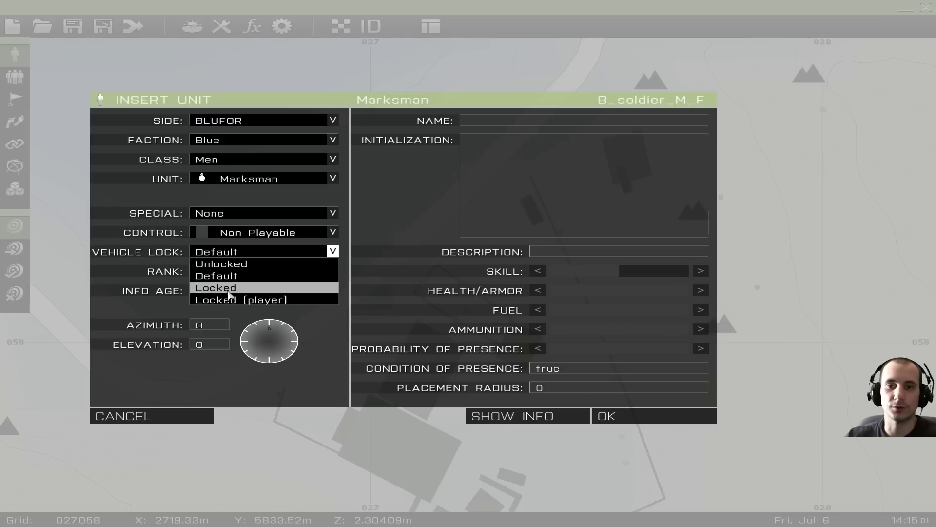
left_click(214, 251)
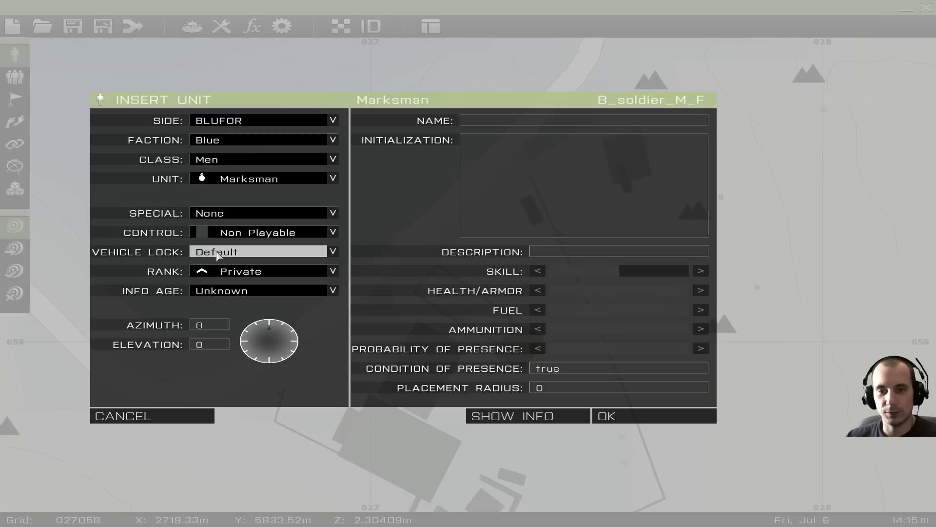
left_click(235, 272)
left_click(269, 274)
left_click(270, 274)
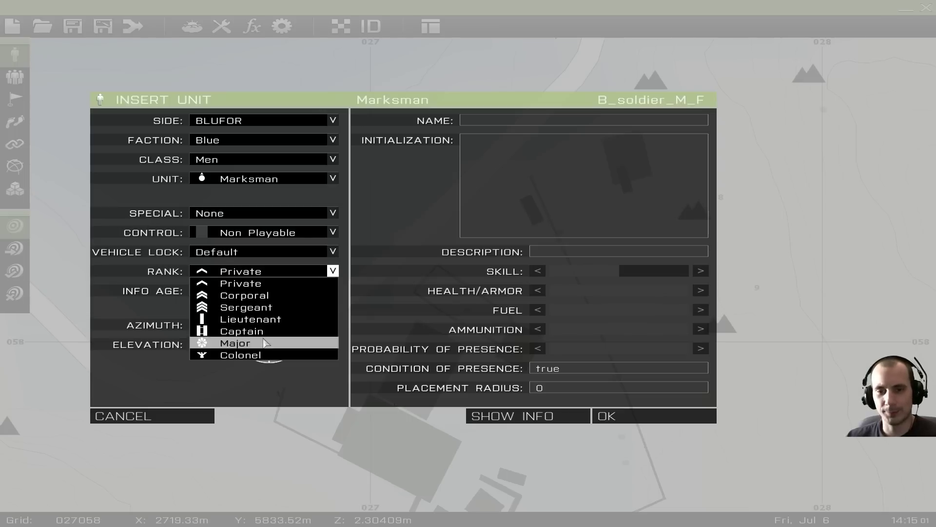
left_click(280, 285)
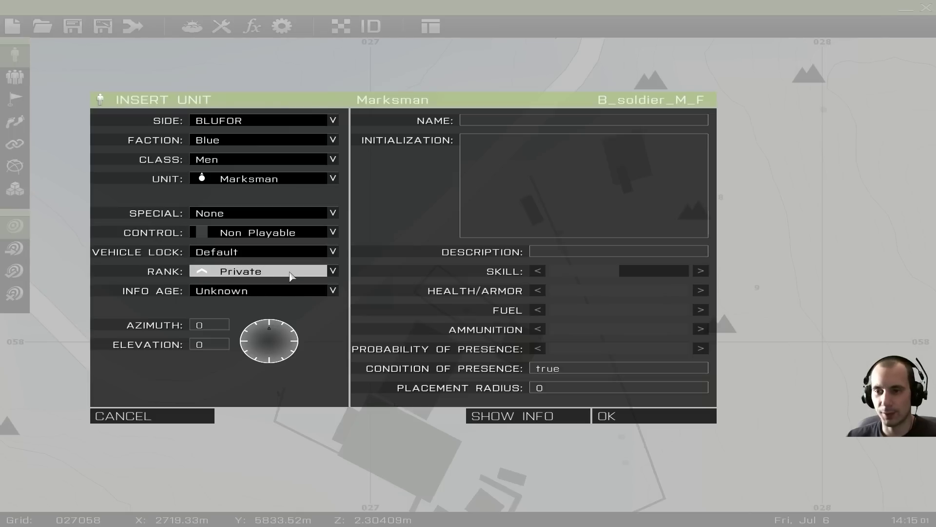
Step: Examine the info age options for the Marksman, keeping Unknown
left_click(288, 291)
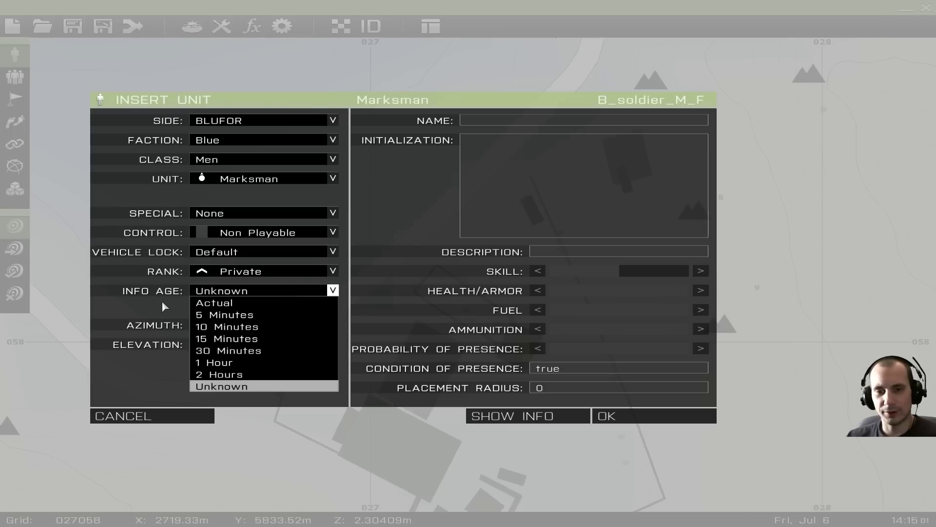
left_click(253, 291)
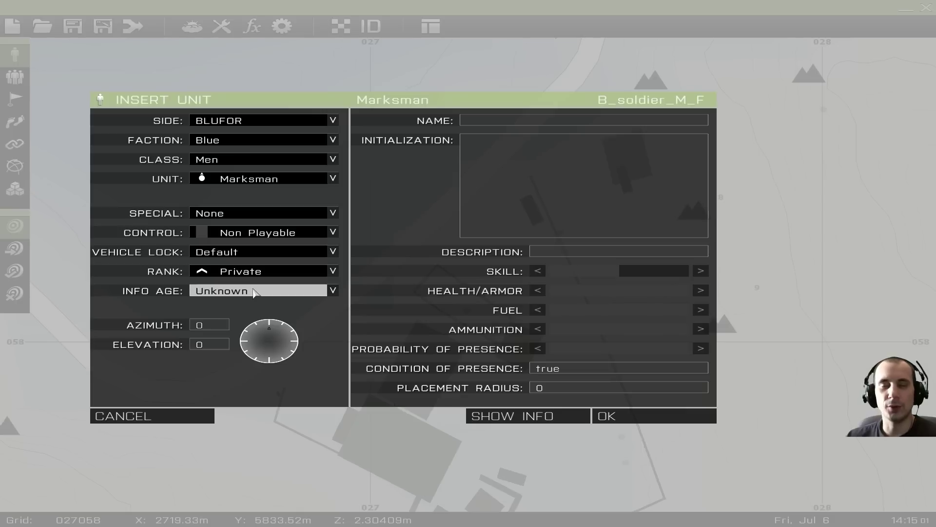
left_click(253, 291)
left_click(261, 292)
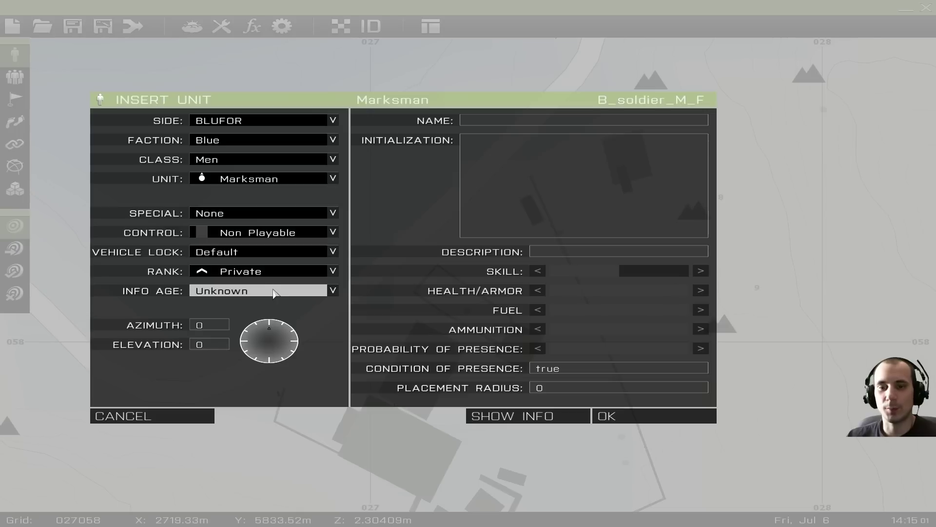
left_click(279, 292)
left_click(294, 290)
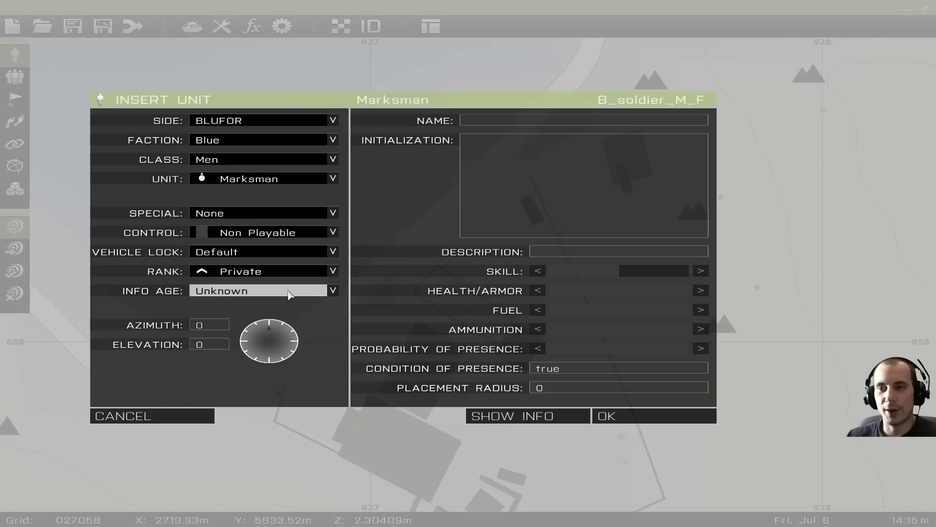
left_click(286, 293)
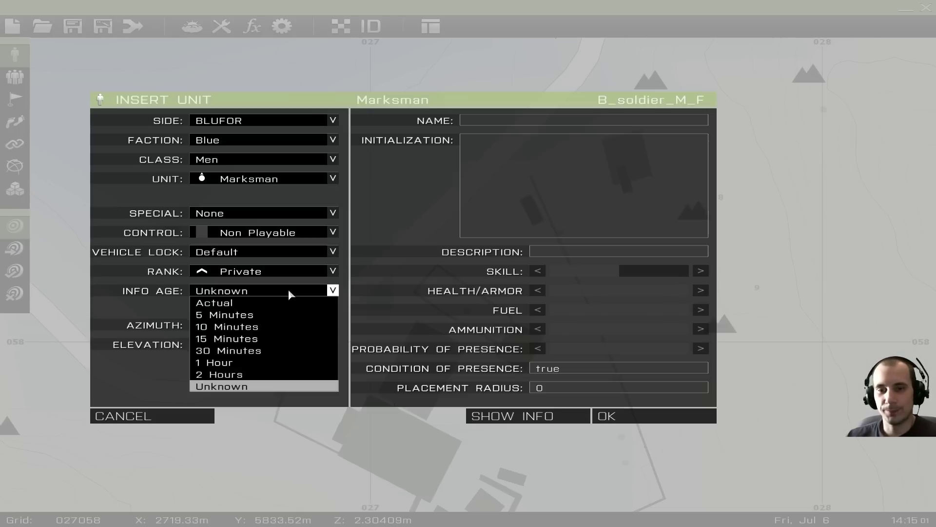
left_click(288, 290)
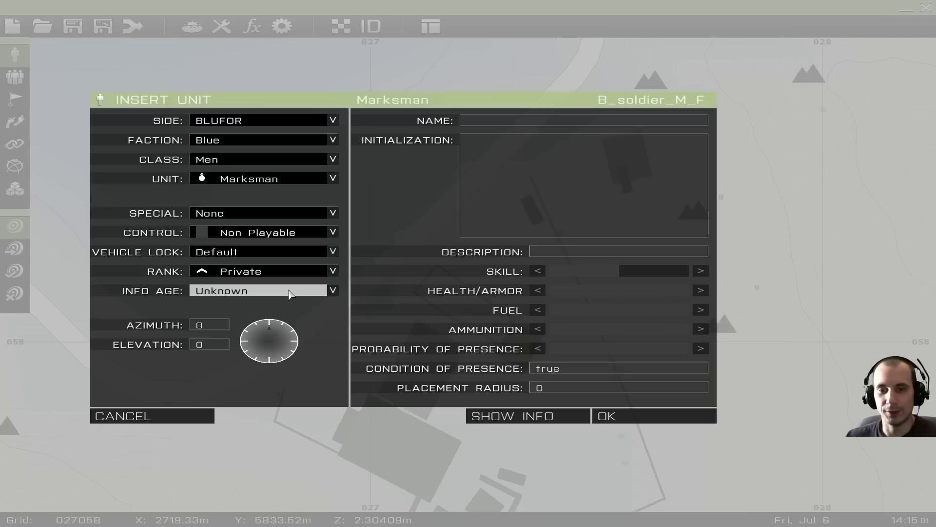
left_click(289, 292)
left_click(288, 291)
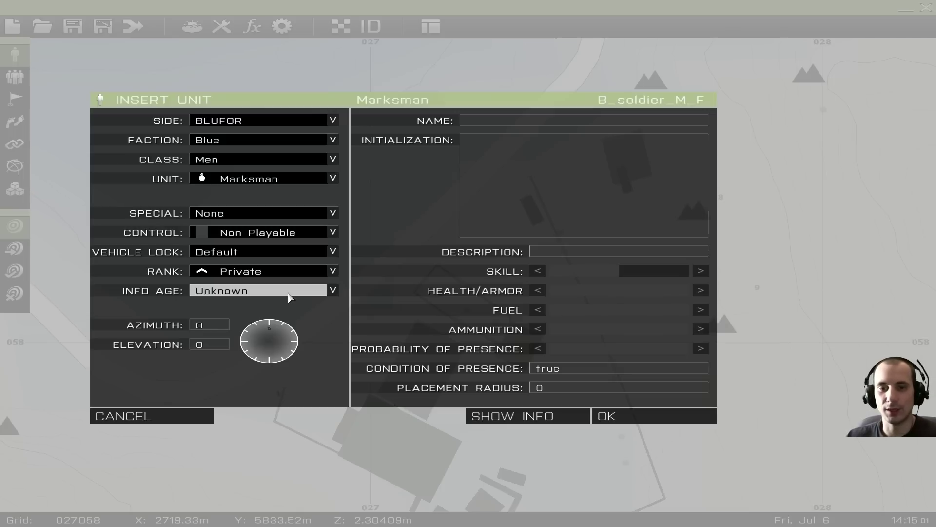
left_click(289, 290)
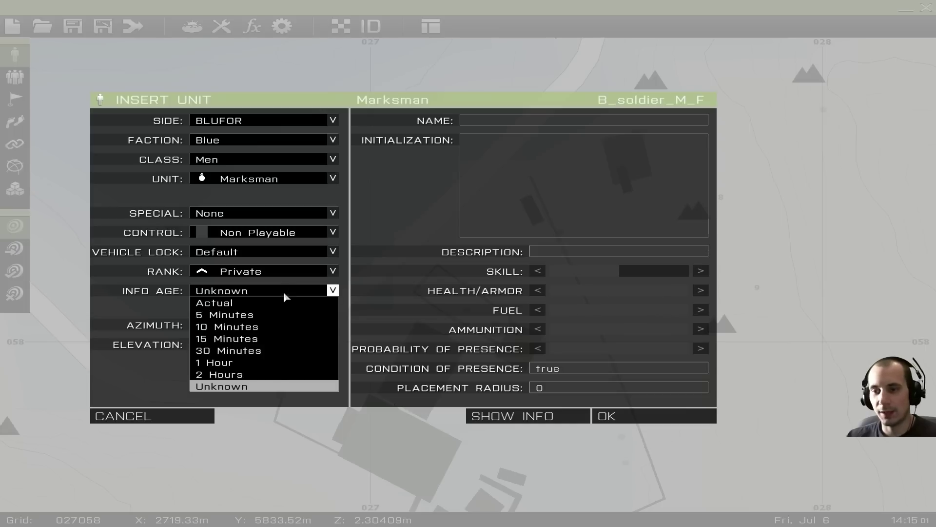
left_click(283, 291)
left_click(288, 291)
left_click(290, 290)
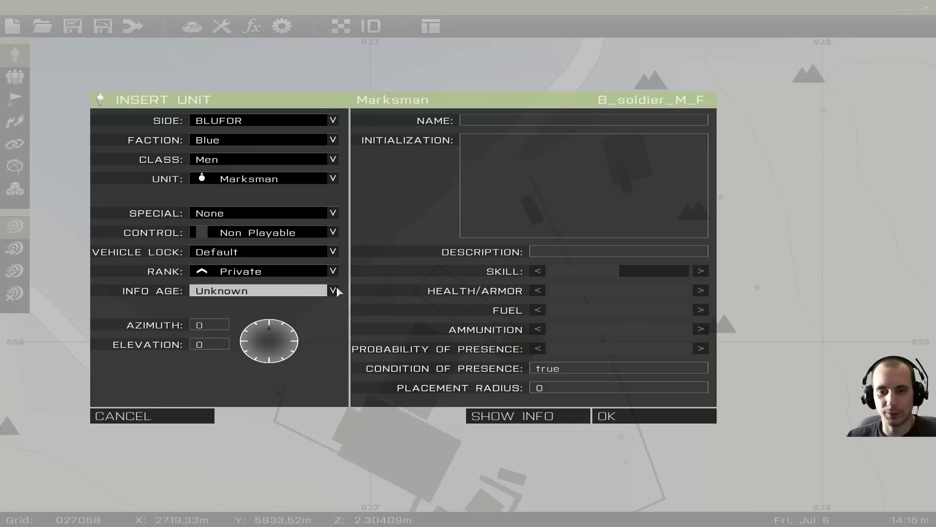
left_click(335, 291)
left_click(336, 292)
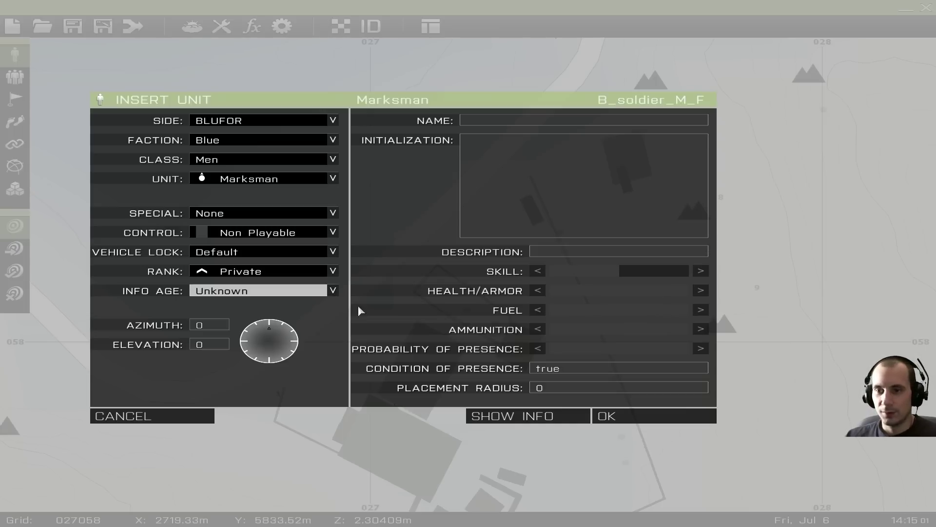
Step: Name the Marksman unit soldier1
left_click(484, 121)
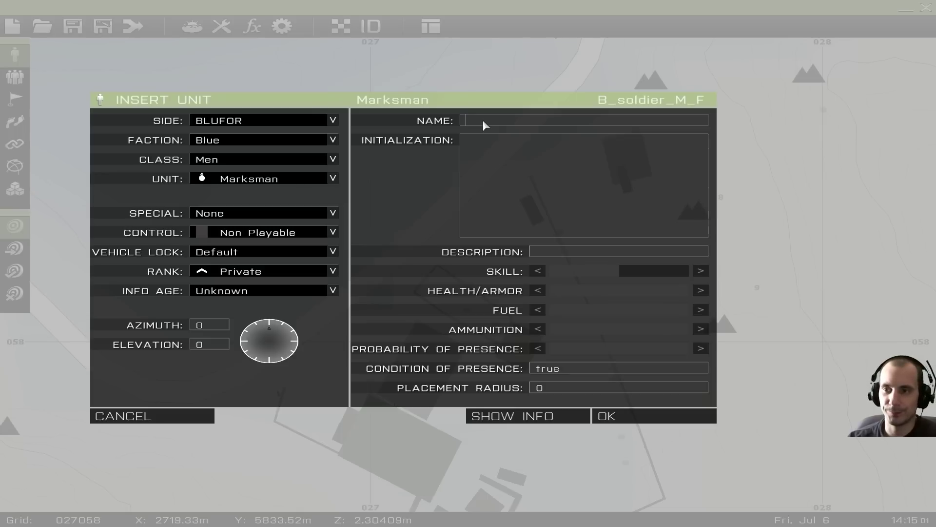
left_click(484, 122)
type("soldier1")
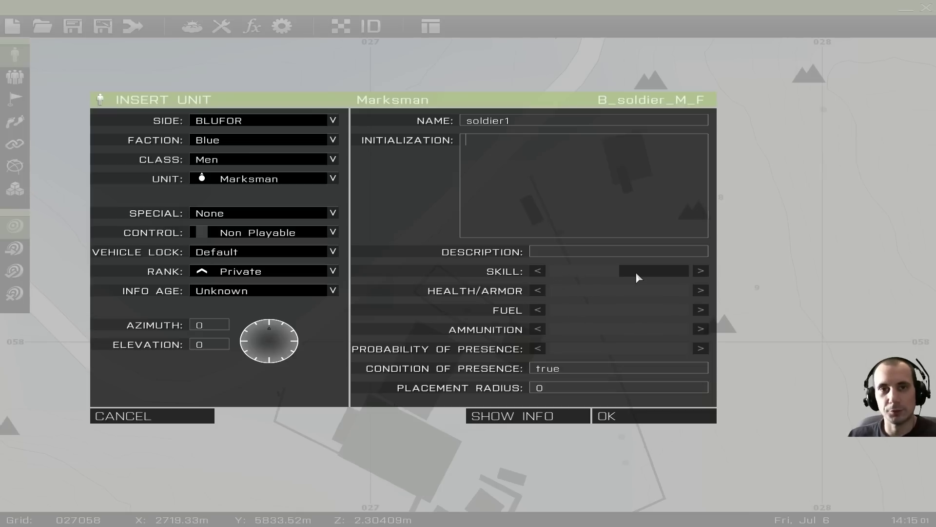
Step: Set the unit's skill to maximum and its health/armor to about 60 percent, keeping condition of presence true and placement radius 0
left_click(671, 270)
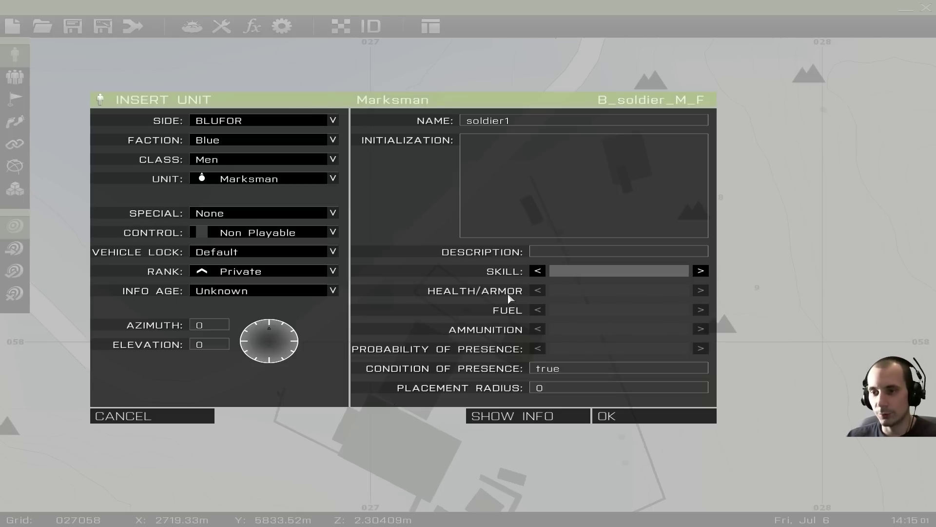
left_click(613, 291)
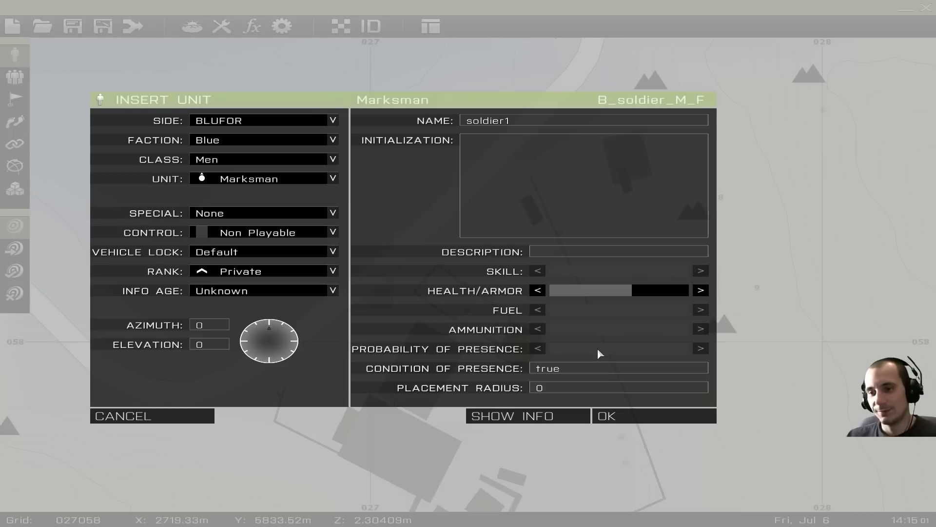
left_click(622, 347)
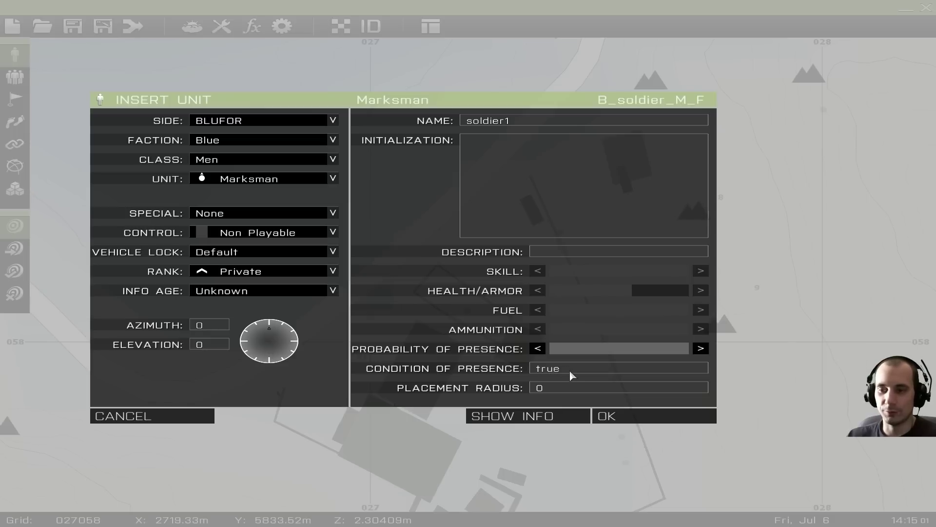
left_click_drag(570, 371, 525, 374)
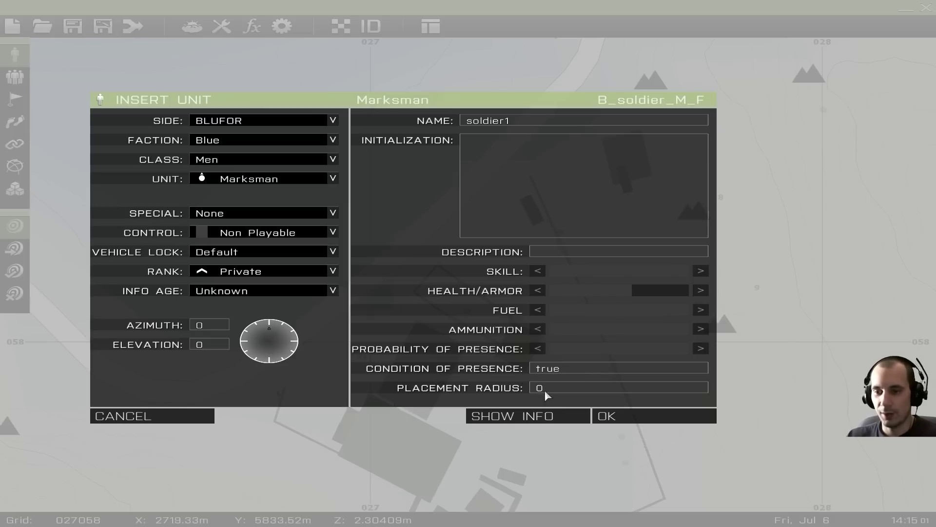
left_click_drag(558, 390, 518, 395)
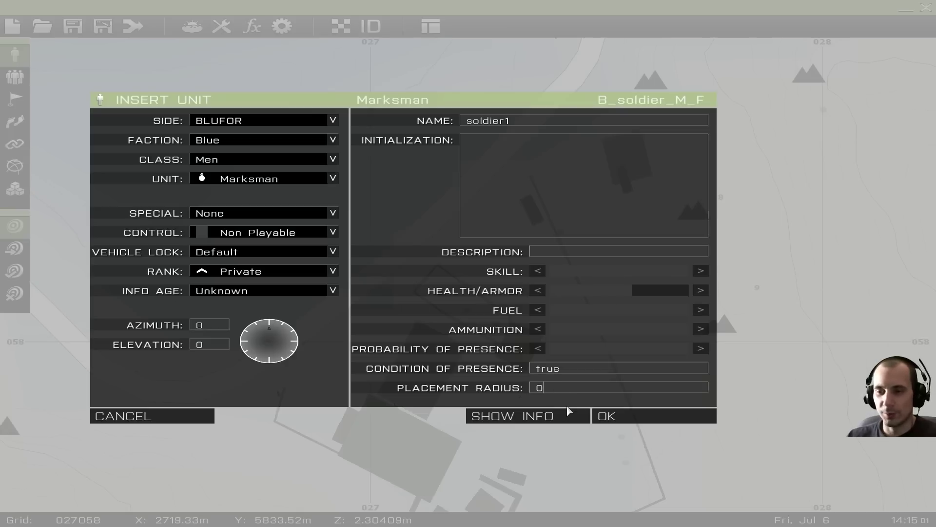
Step: Check the Marksman's info view, hide it again and insert the unit on the map, dismissing the message
left_click(540, 416)
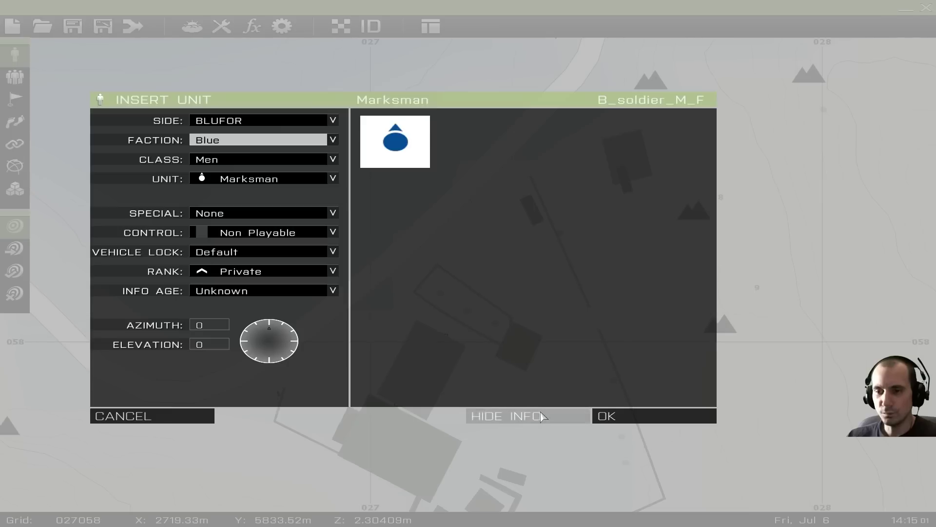
left_click(539, 419)
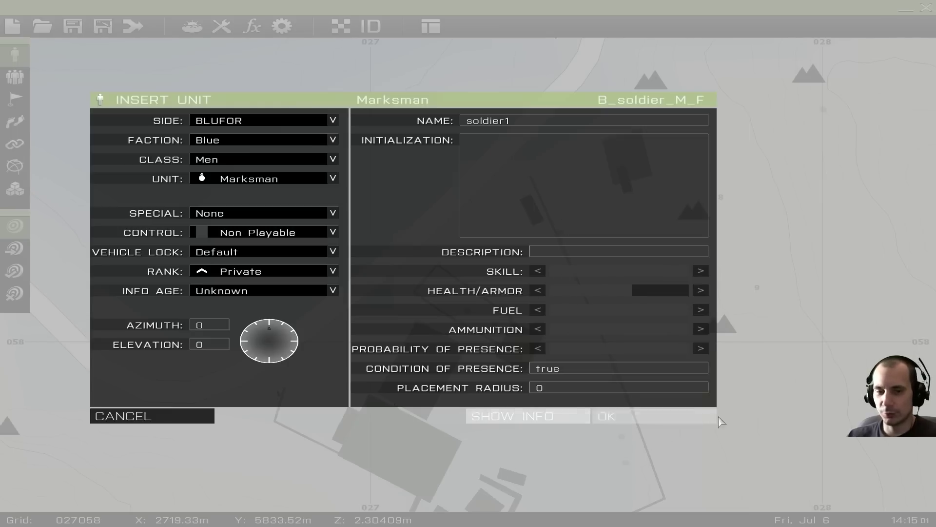
left_click(648, 422)
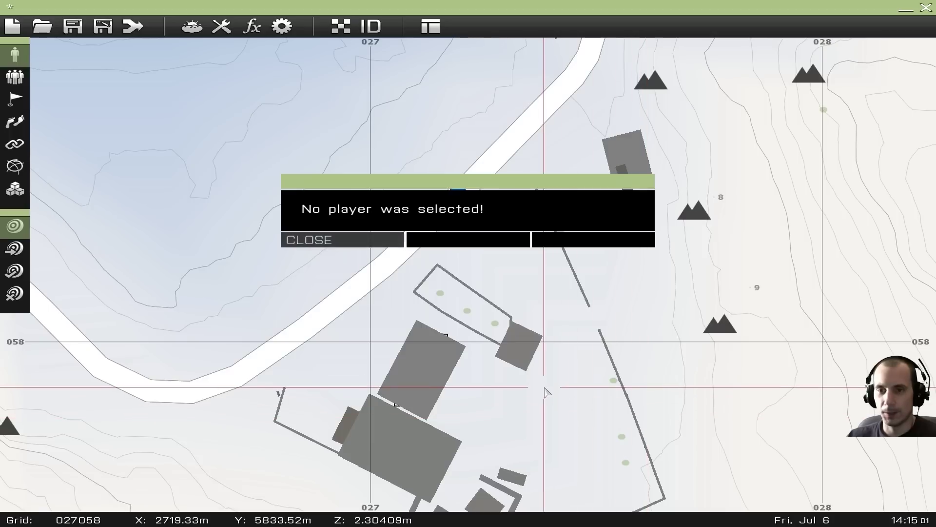
left_click(353, 240)
left_click_drag(483, 205, 483, 262)
right_click_drag(506, 200, 495, 286)
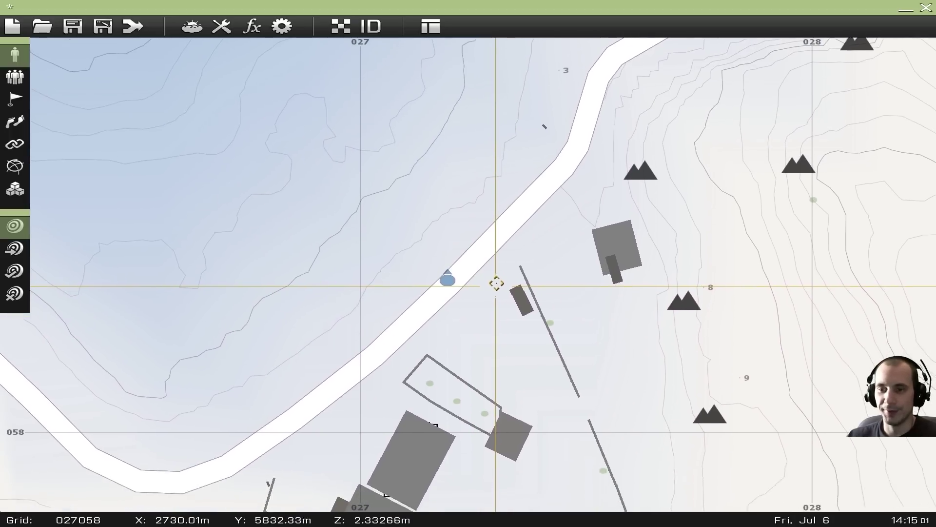
scroll(474, 265, "up", 4)
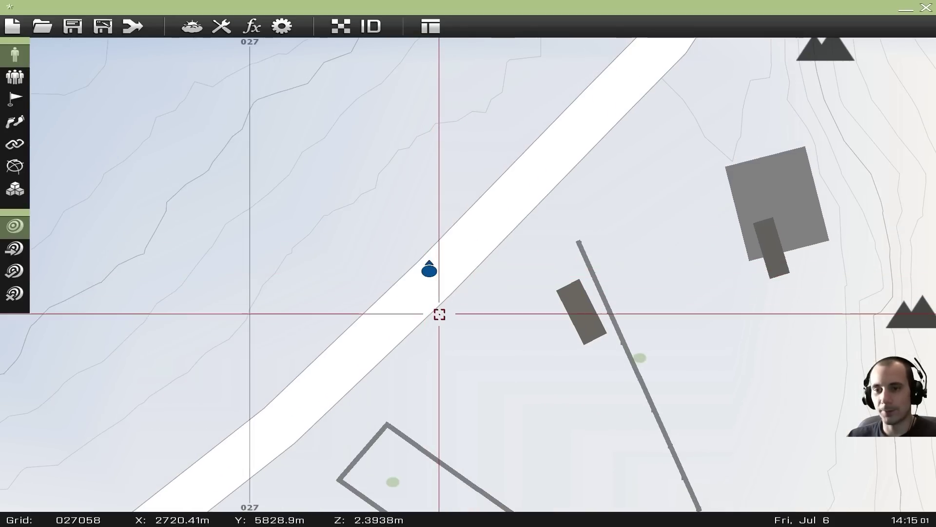
right_click_drag(459, 241, 470, 521)
right_click_drag(448, 417, 476, 137)
scroll(487, 211, "down", 3)
scroll(495, 224, "up", 3)
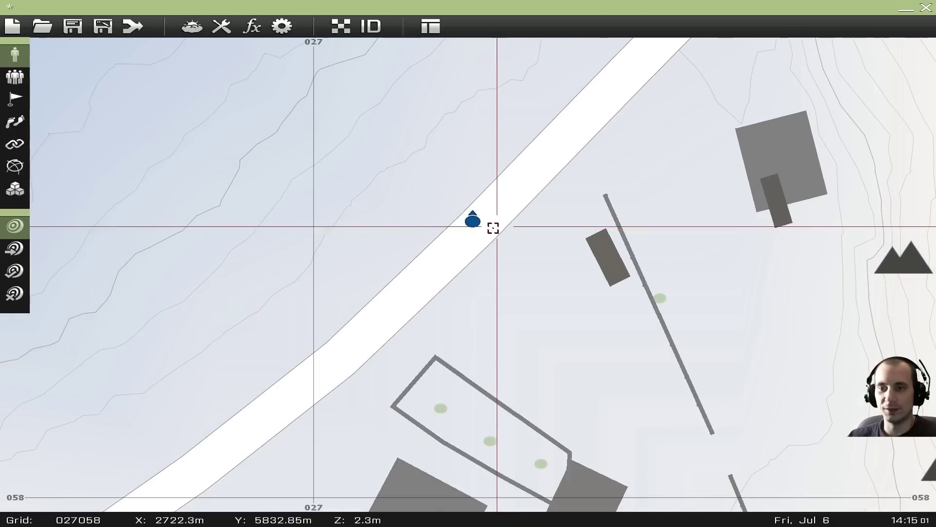
Step: Turn the Marksman to face down the road by setting its azimuth to 215
right_click_drag(464, 248, 487, 222)
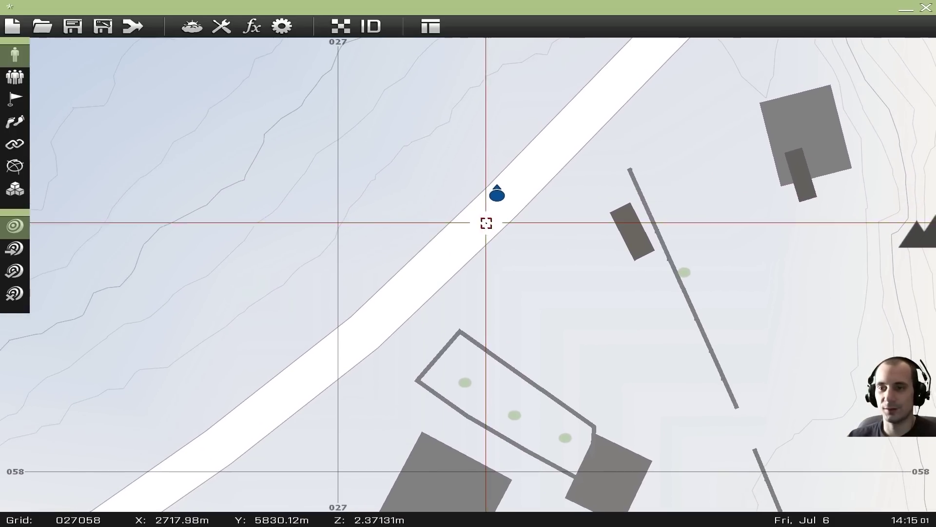
double_click(498, 193)
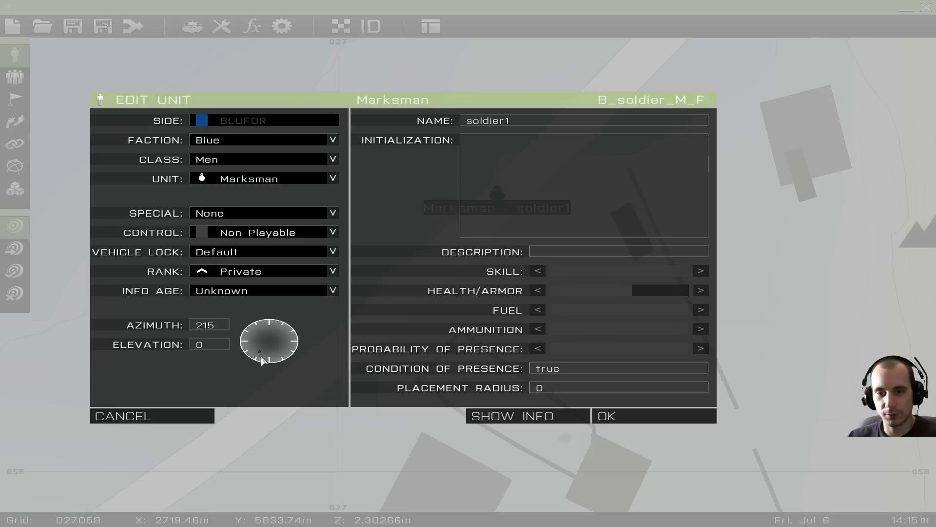
left_click(634, 415)
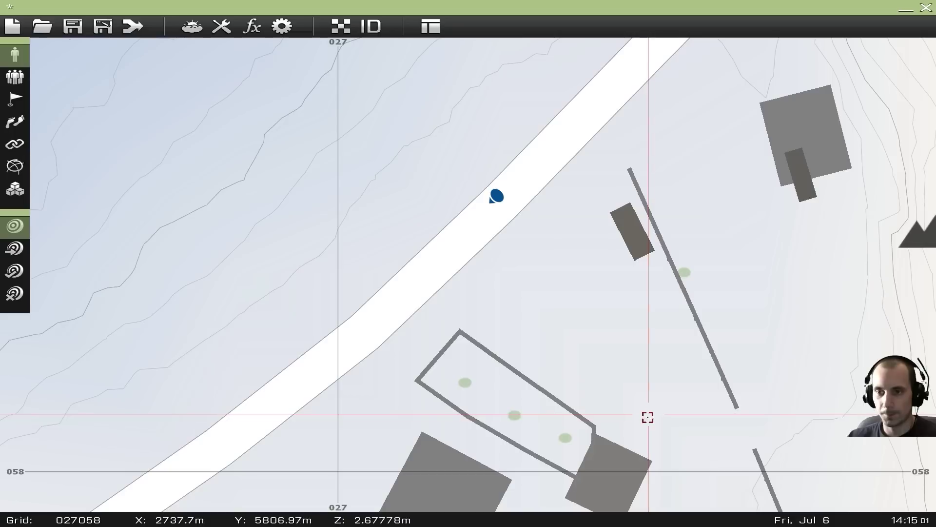
Step: Save the mission as a user mission named youtube-tutorial1
right_click_drag(502, 194, 435, 215)
right_click_drag(339, 319, 621, 83)
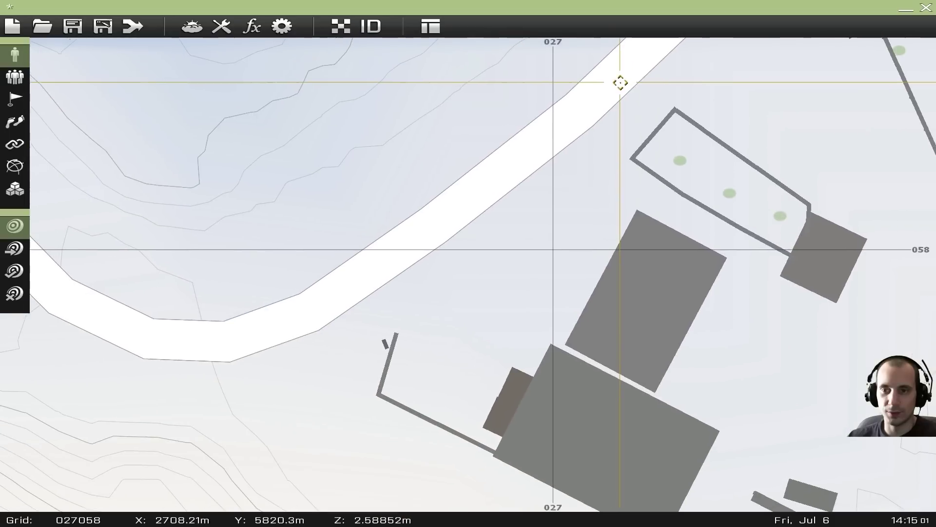
scroll(471, 230, "down", 2)
right_click_drag(576, 126, 441, 280)
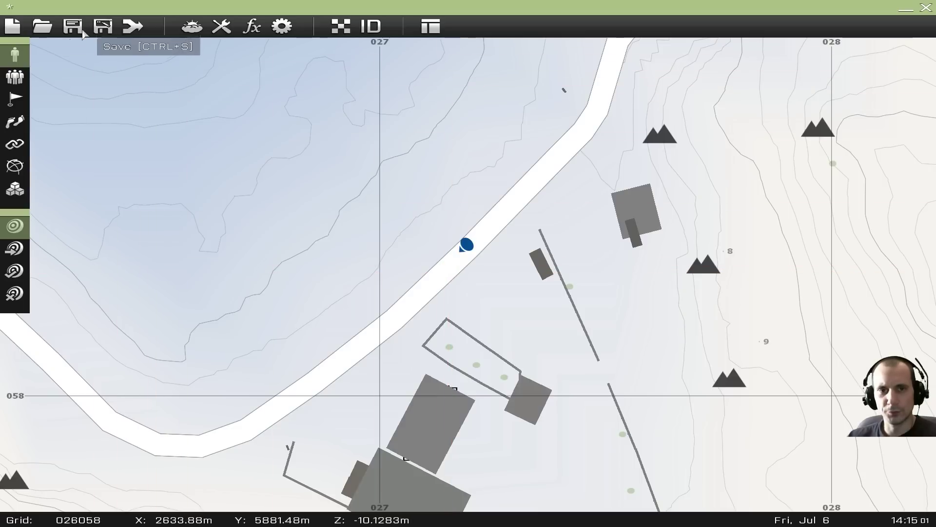
left_click(102, 27)
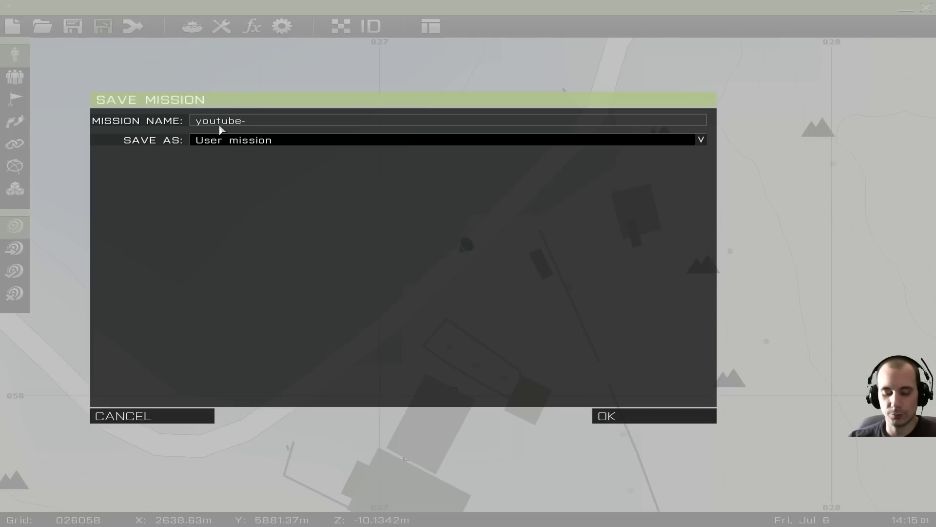
key("BackSpace")
key("BackSpace")
type("tut")
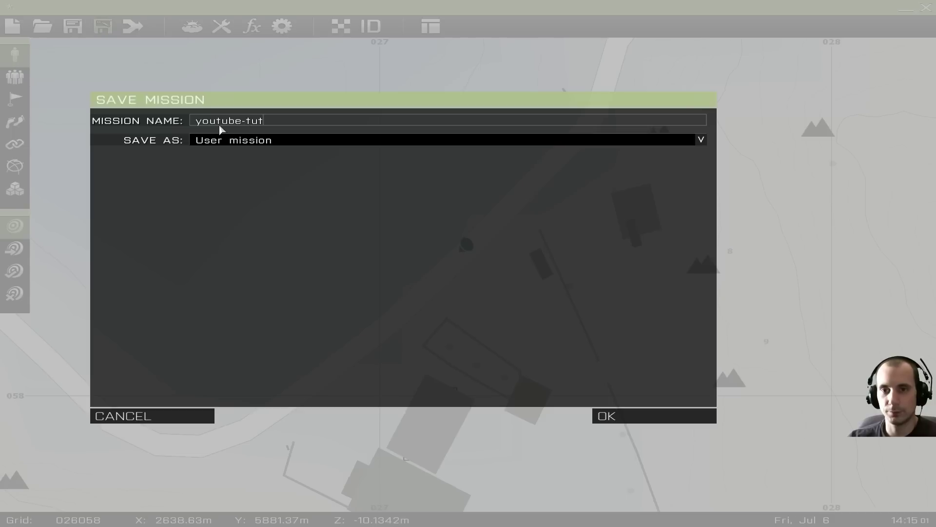
type("orial1")
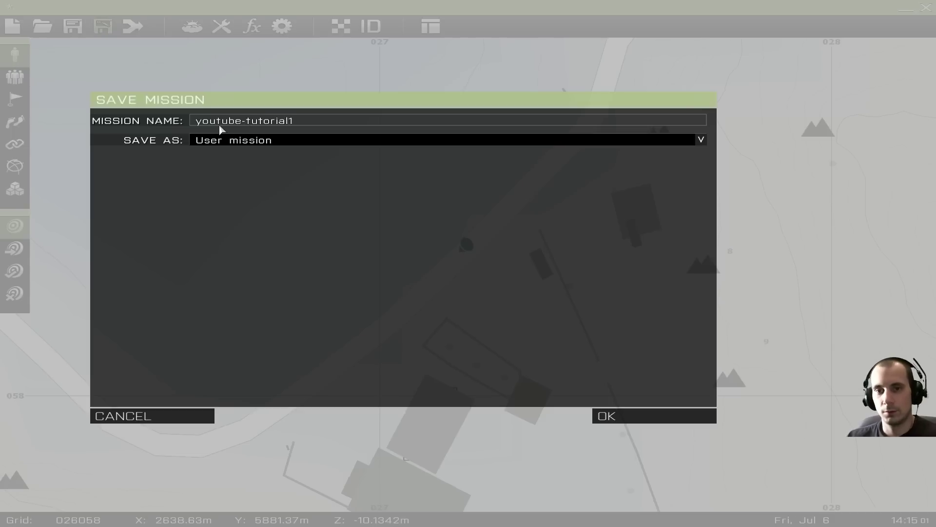
left_click(638, 416)
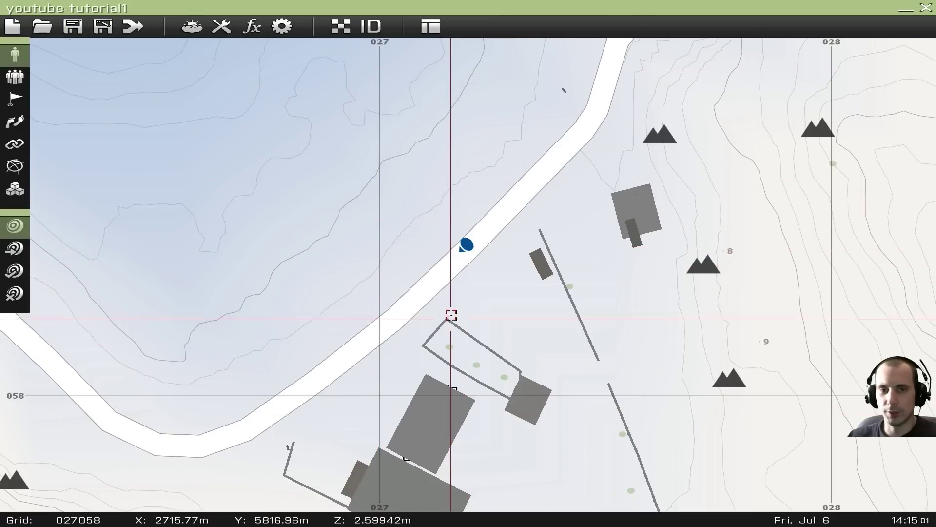
Step: Start a new unit on the road just southwest of the Marksman, reviewing the side options and keeping BLUFOR
double_click(443, 274)
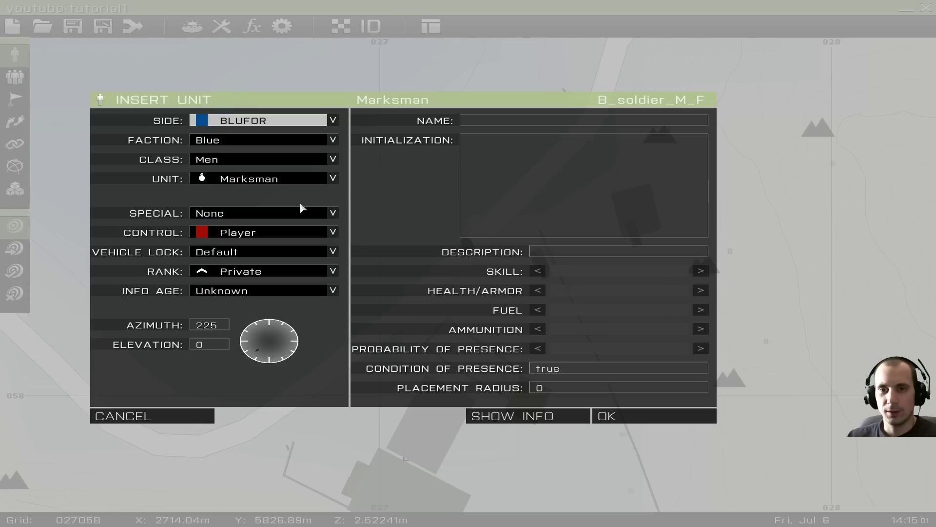
left_click(254, 123)
left_click(287, 130)
left_click(263, 123)
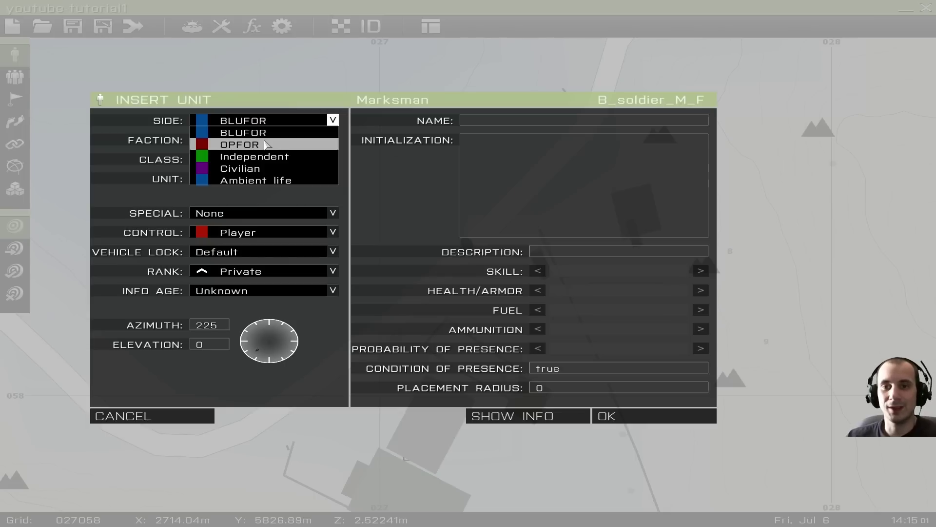
left_click(297, 122)
left_click(294, 124)
left_click(281, 136)
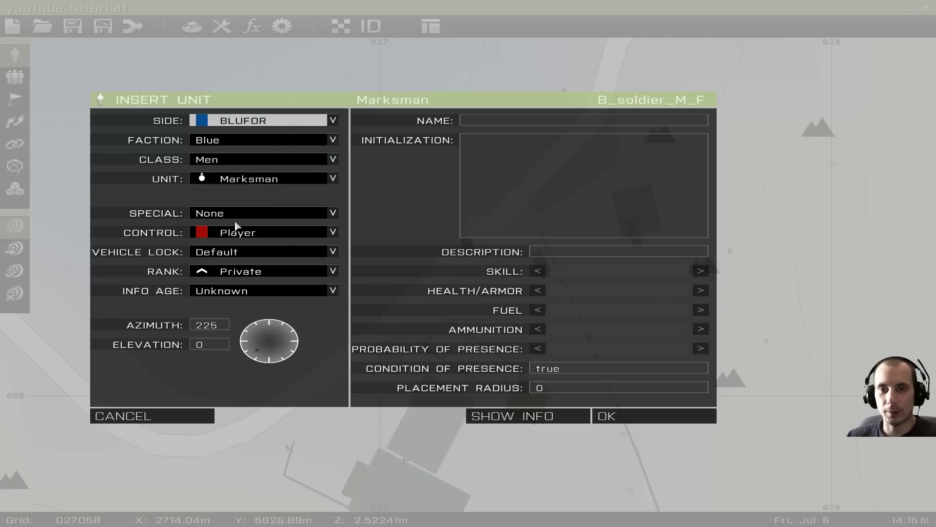
Step: Make the new unit a Grenadier with Player control and insert it on the map
left_click(259, 179)
left_click(261, 213)
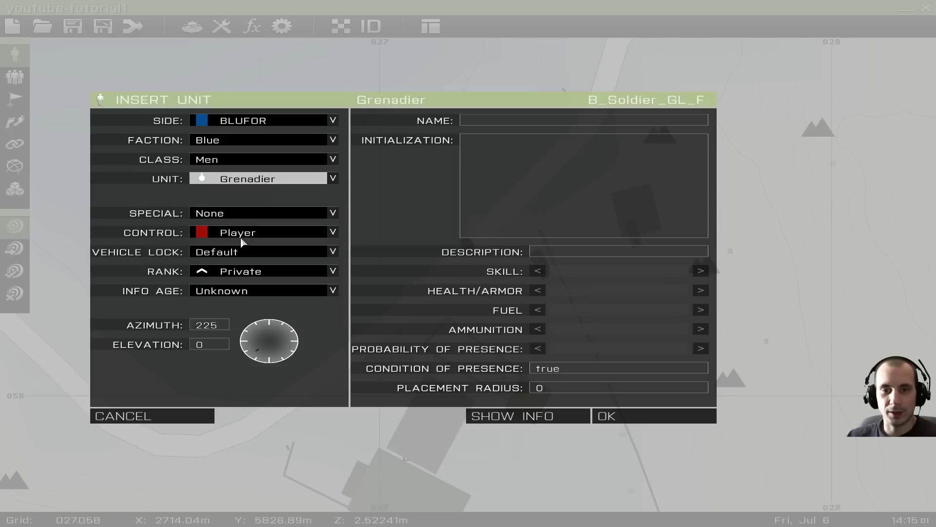
left_click(258, 233)
left_click(264, 234)
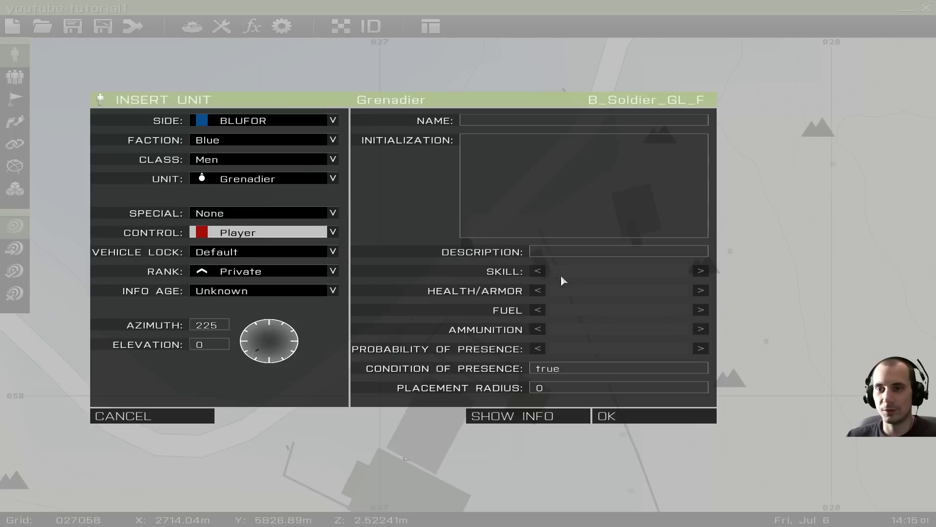
left_click(649, 417)
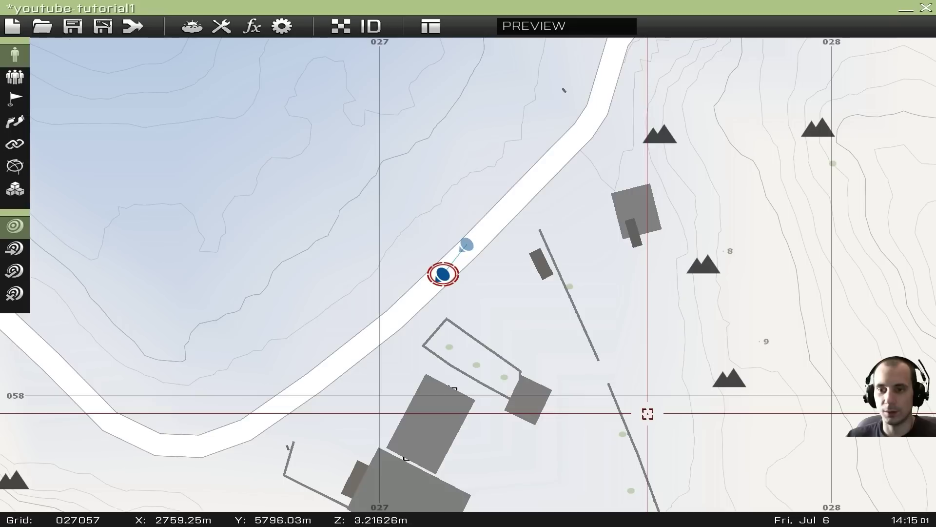
Step: Switch to group editing and ungroup the Grenadier from the Marksman soldier1
scroll(474, 327, "up", 5)
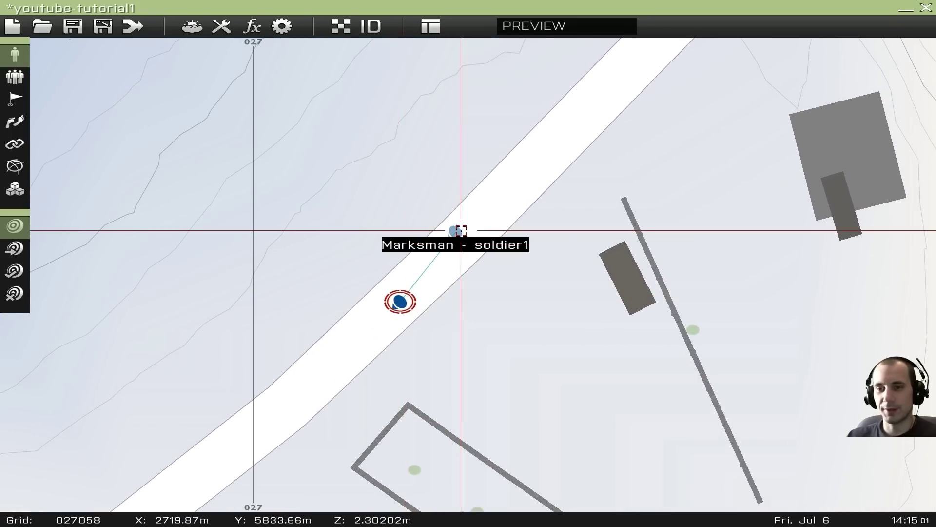
left_click(460, 231)
right_click_drag(443, 284, 482, 227)
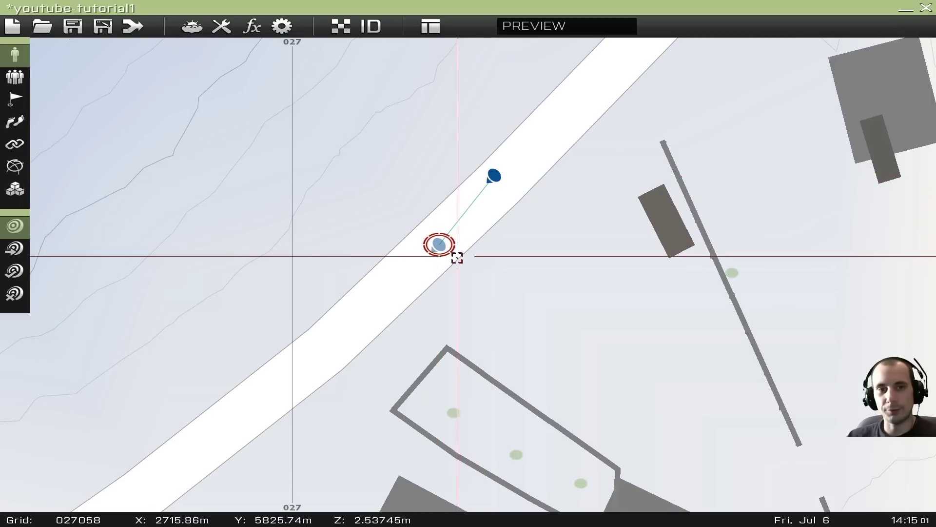
right_click_drag(482, 181, 474, 222)
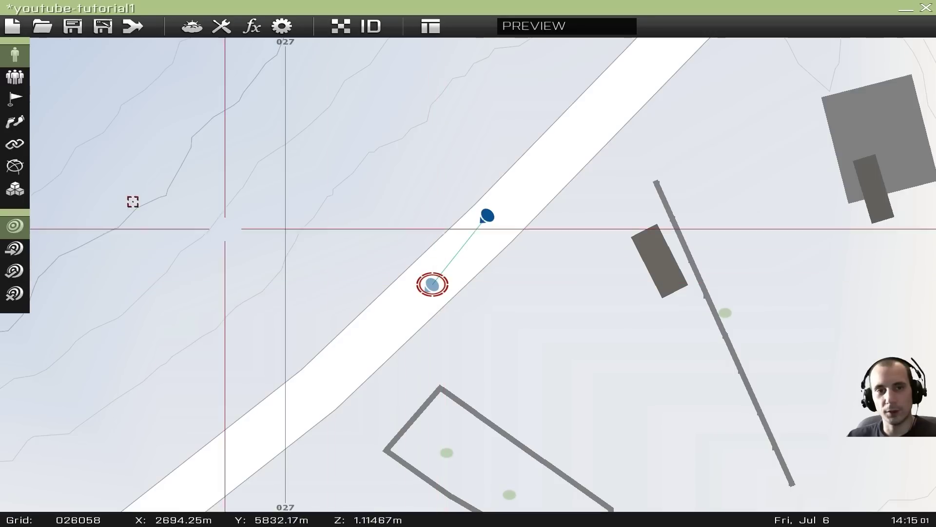
left_click(19, 78)
left_click(432, 282)
left_click_drag(449, 249, 444, 117)
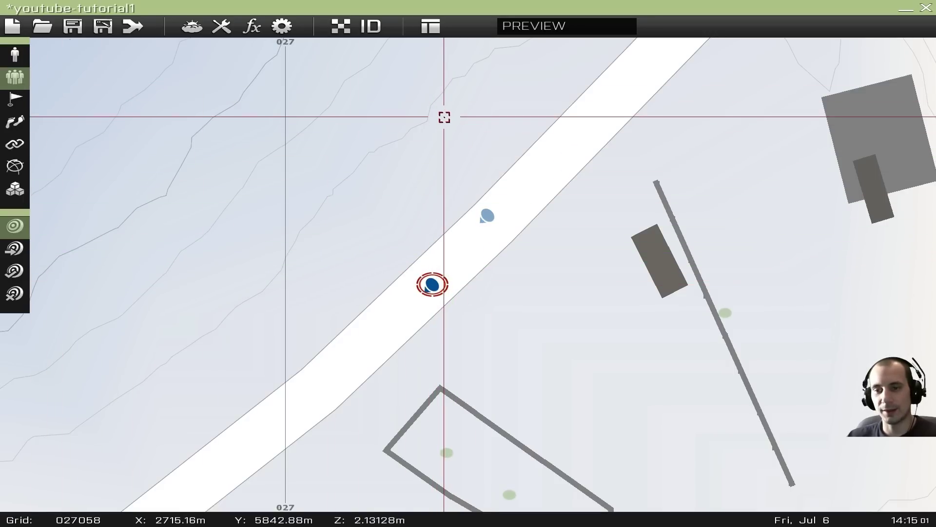
Step: Try linking the Grenadier and the Marksman into one group, and separate them again
left_click_drag(433, 284, 487, 217)
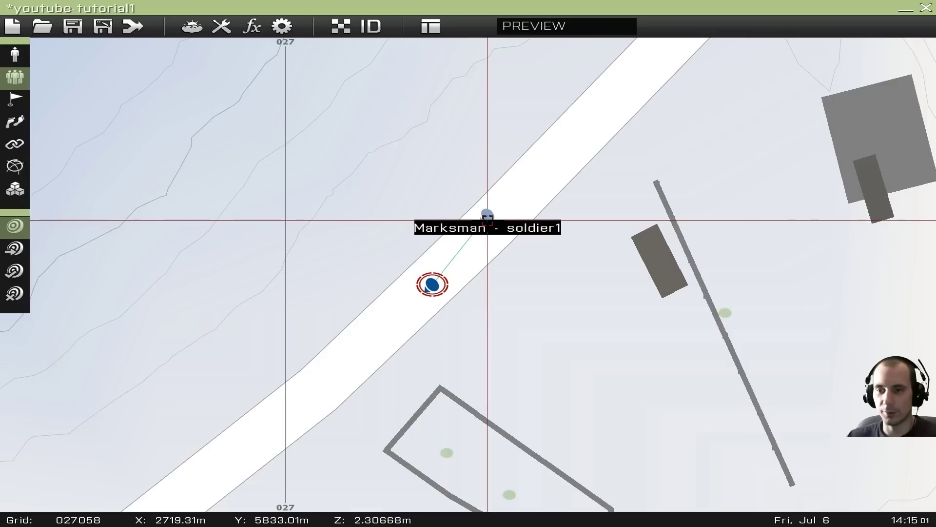
left_click_drag(487, 215, 432, 297)
left_click(474, 306)
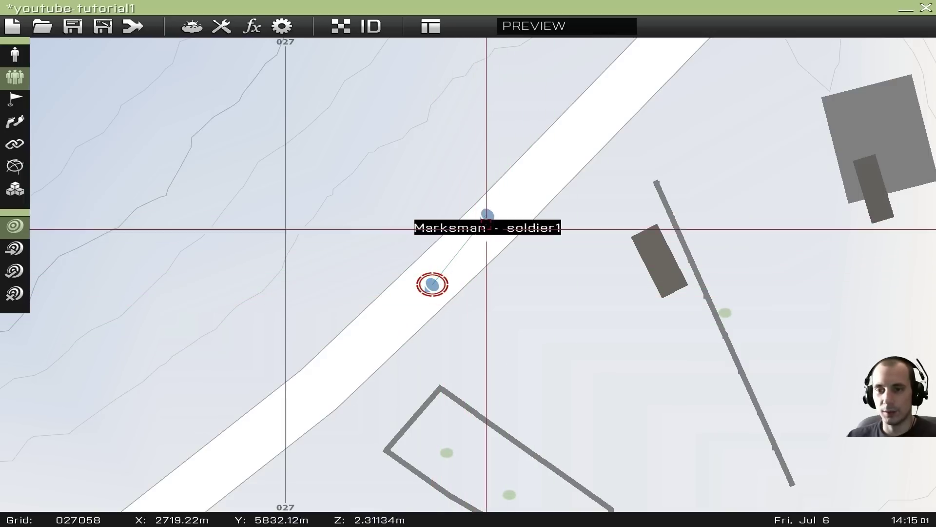
left_click(434, 289)
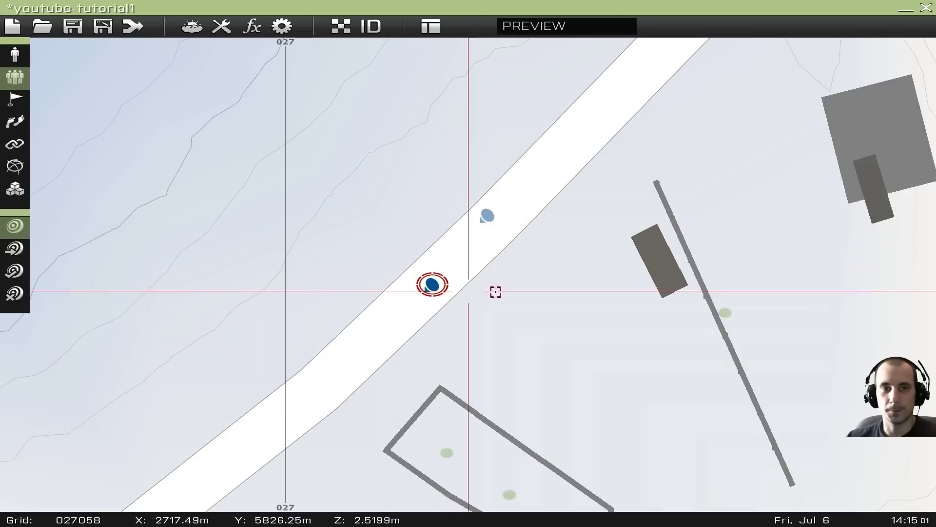
Step: Set the Grenadier's azimuth to 40 and, in unit editing mode, move it up the road close beside the Marksman
double_click(433, 284)
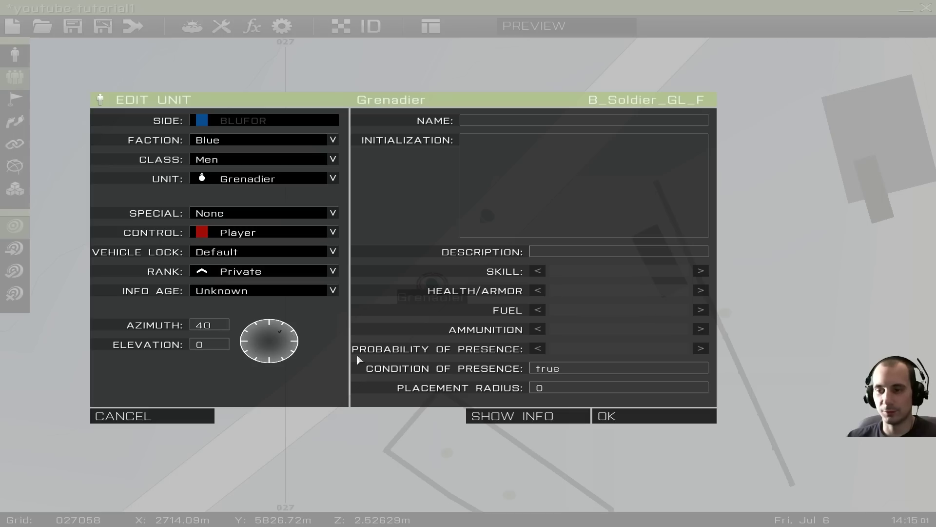
left_click(623, 414)
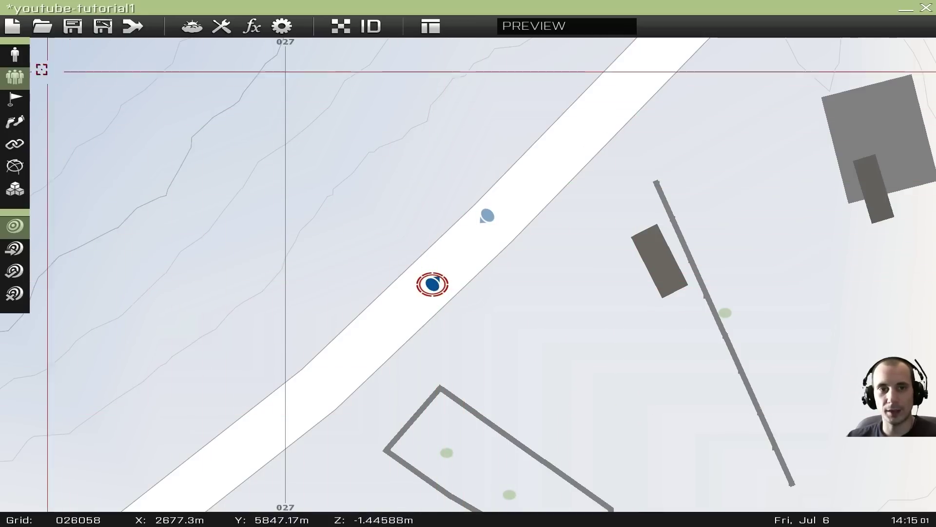
left_click(23, 58)
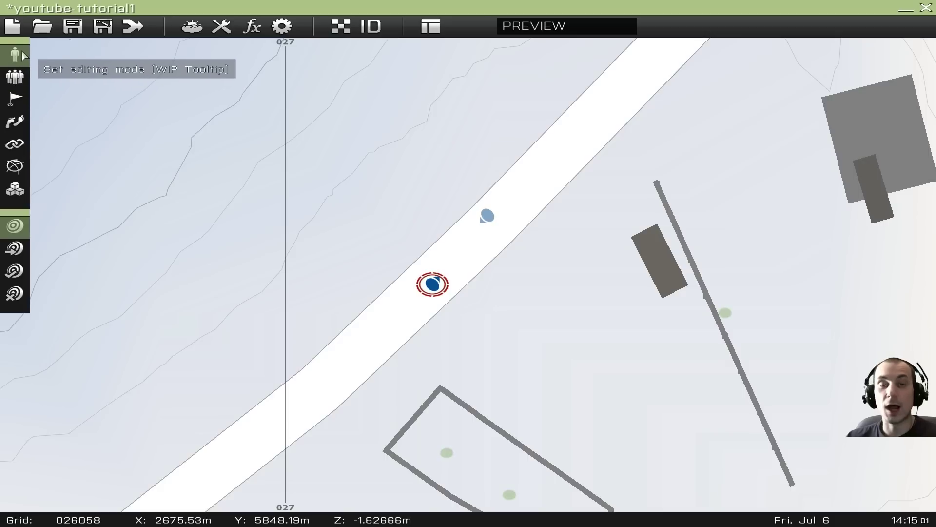
left_click_drag(433, 287, 466, 244)
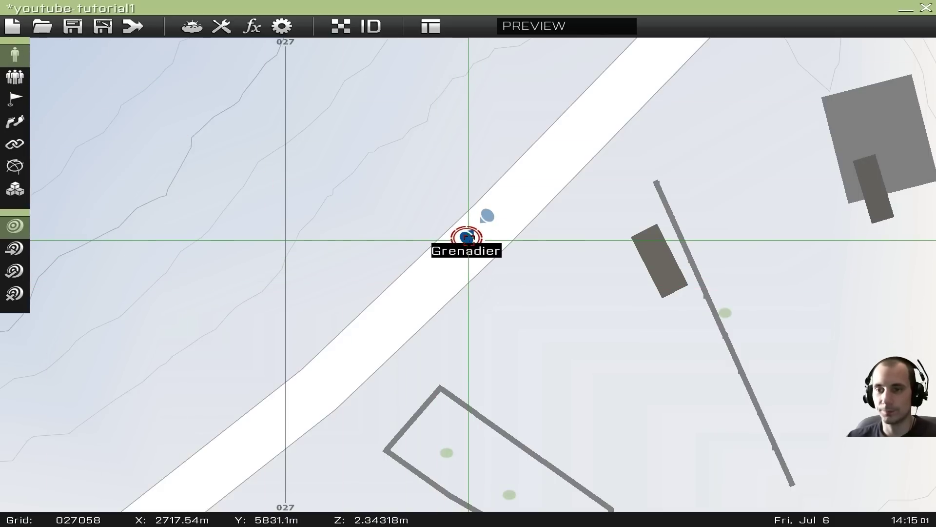
scroll(492, 243, "up", 3)
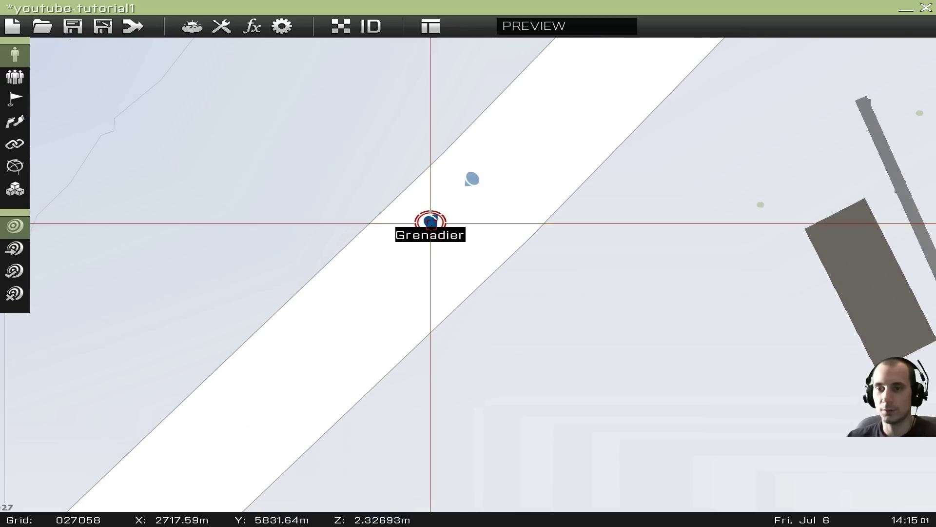
scroll(459, 217, "down", 3)
scroll(560, 230, "down", 2)
scroll(560, 230, "up", 3)
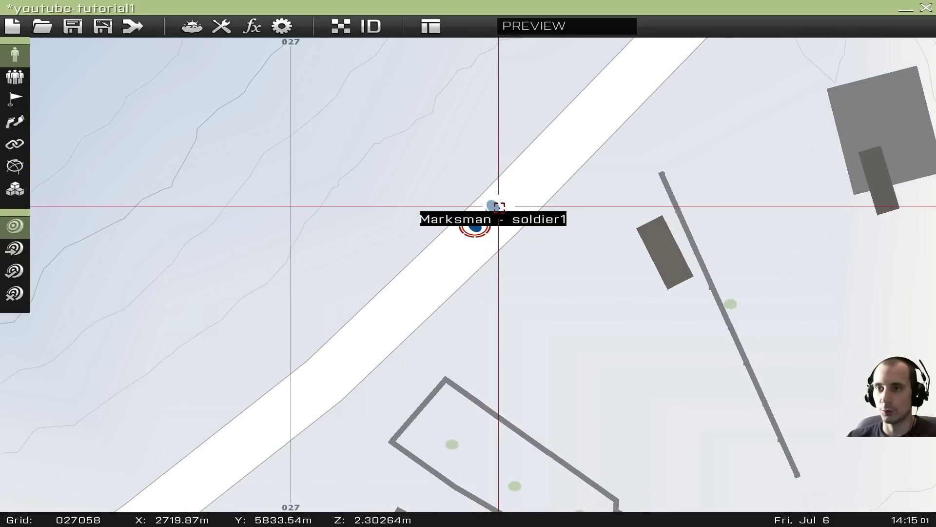
Step: Preview the mission as the Grenadier, test firing at the Marksman, and suspend it to return to the editor
left_click(546, 28)
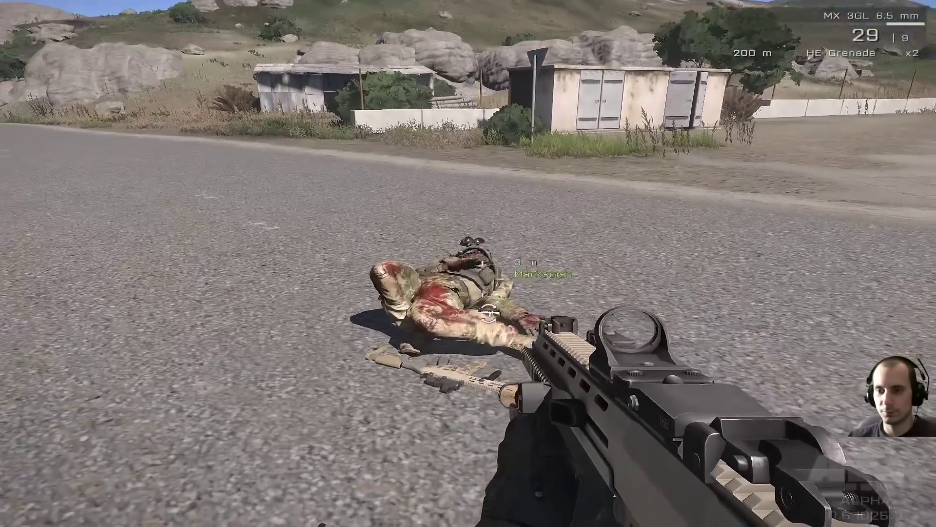
left_click(484, 306)
left_click(480, 270)
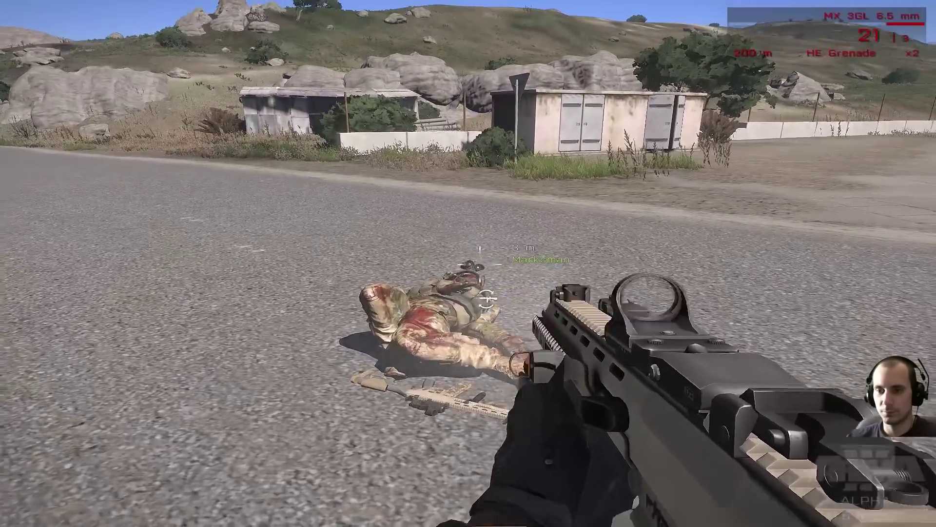
left_click(481, 272)
left_click(480, 274)
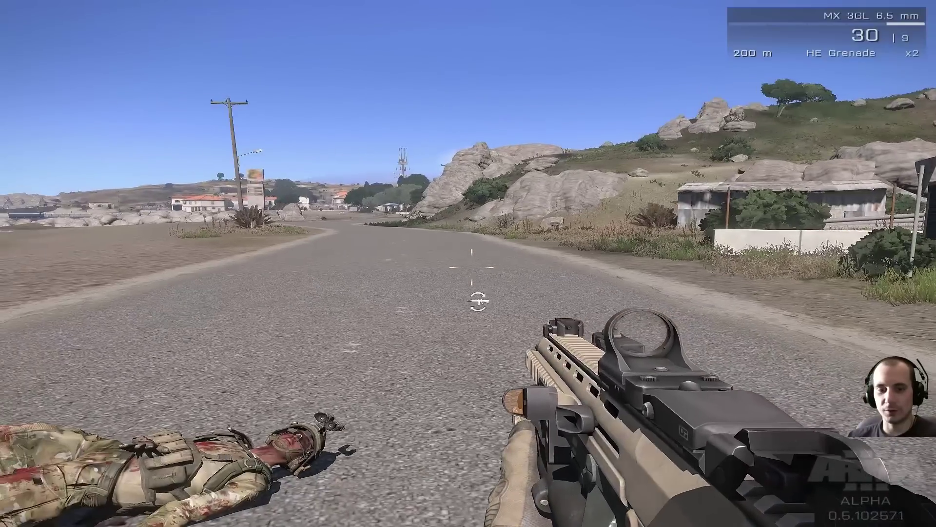
key("Escape")
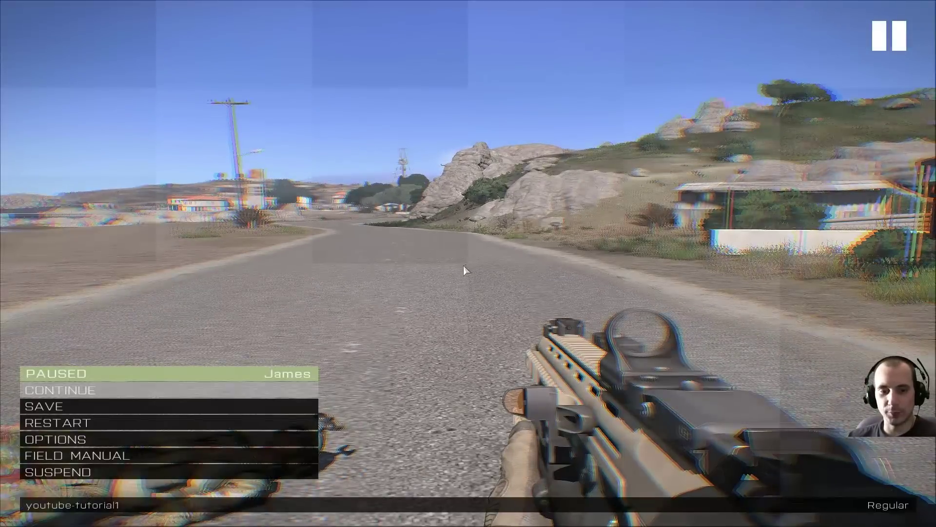
left_click(58, 473)
scroll(372, 299, "down", 3)
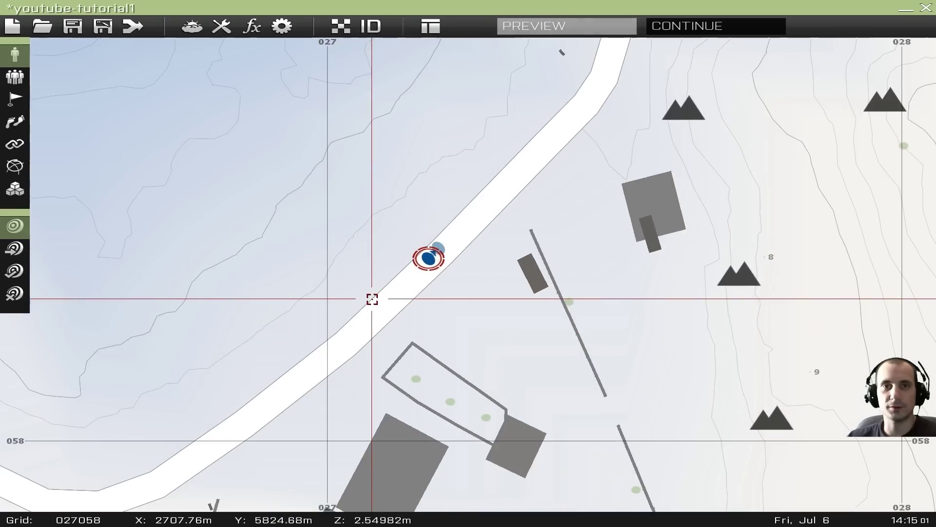
scroll(365, 302, "down", 3)
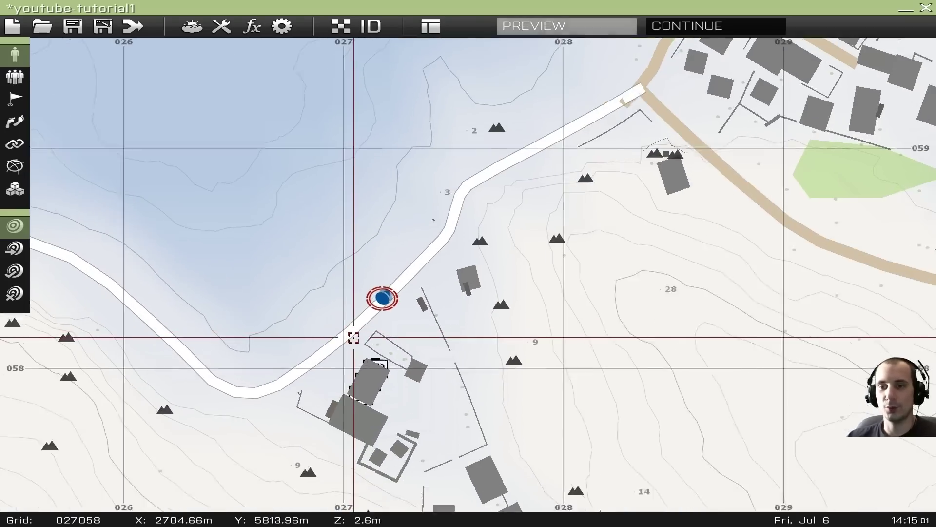
scroll(338, 335, "up", 2)
scroll(385, 273, "up", 3)
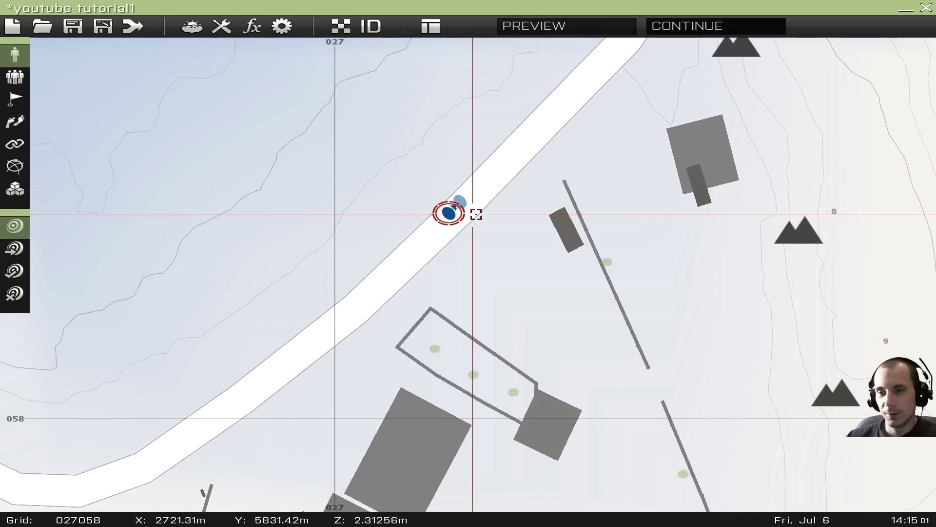
Step: Move the Marksman soldier1 farther up the road, away from the Grenadier, to the stretch beside the large building
scroll(502, 223, "up", 3)
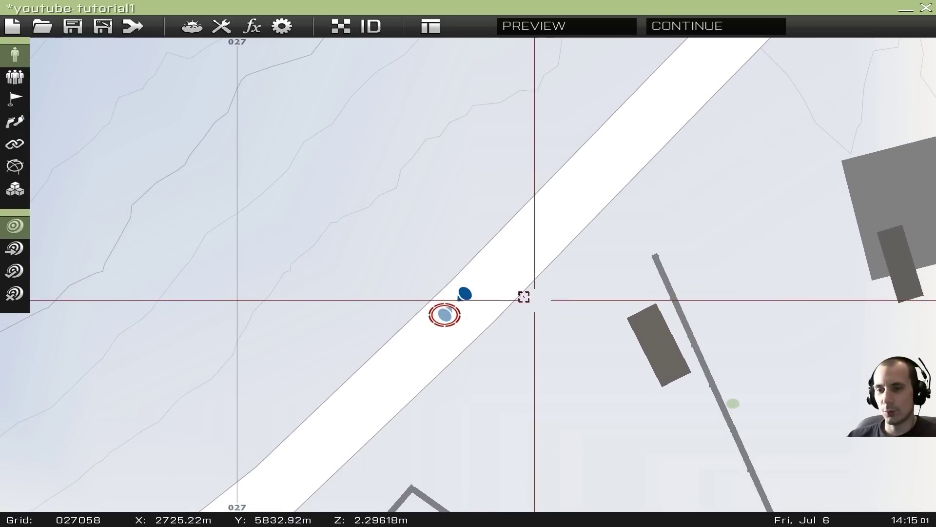
left_click_drag(463, 293, 538, 213)
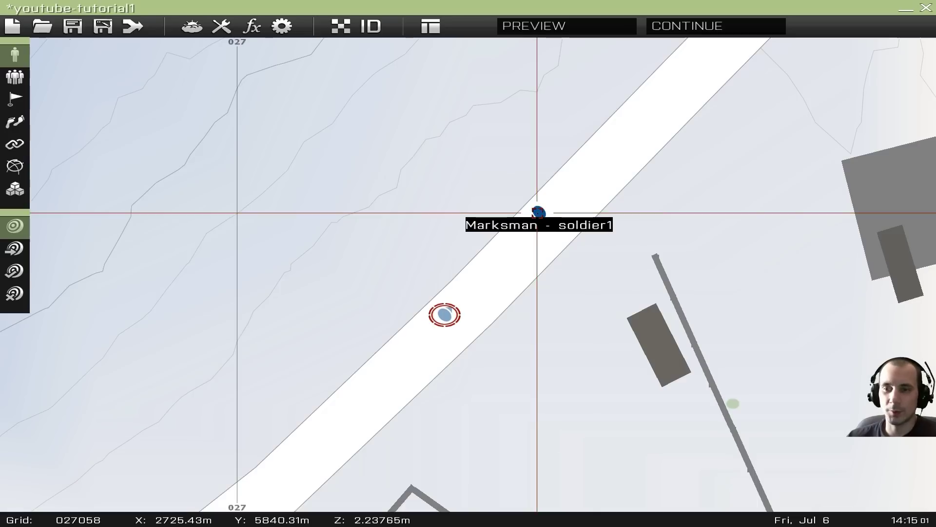
scroll(538, 212, "down", 2)
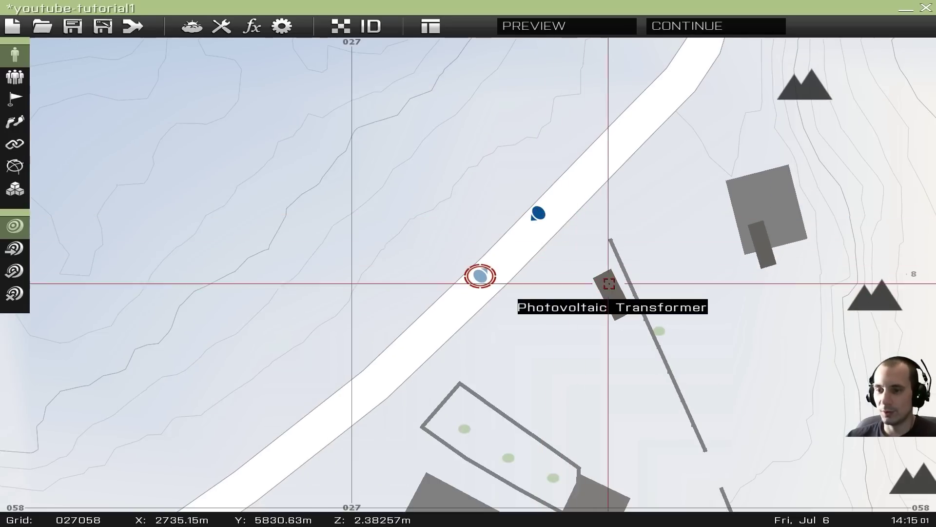
scroll(612, 287, "up", 1)
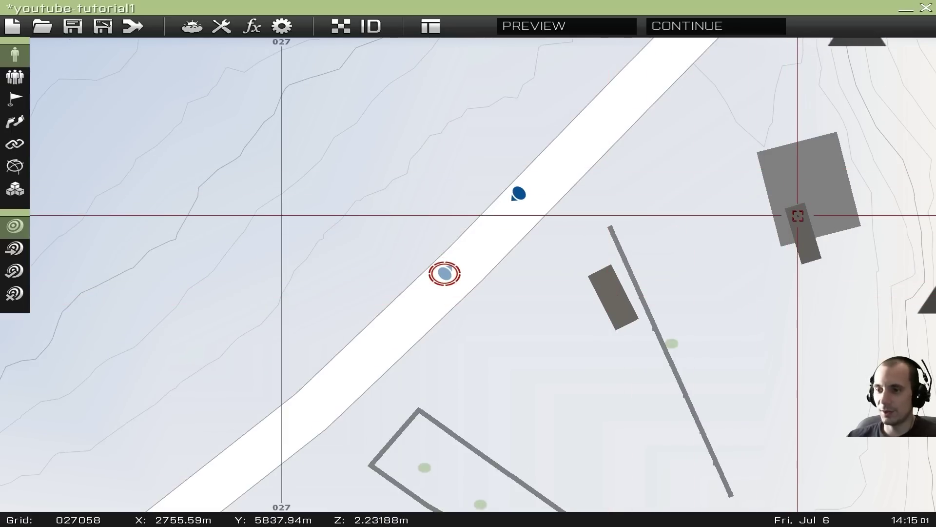
right_click_drag(799, 210, 649, 268)
left_click_drag(381, 255, 487, 166)
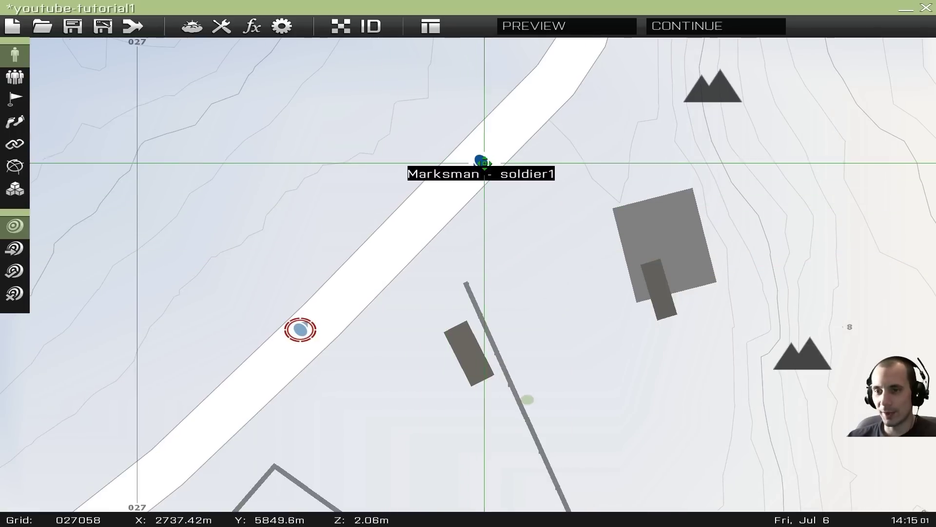
Step: Set the Marksman soldier1's azimuth to 130 so it faces the open ground beside the road
double_click(487, 165)
left_click(288, 355)
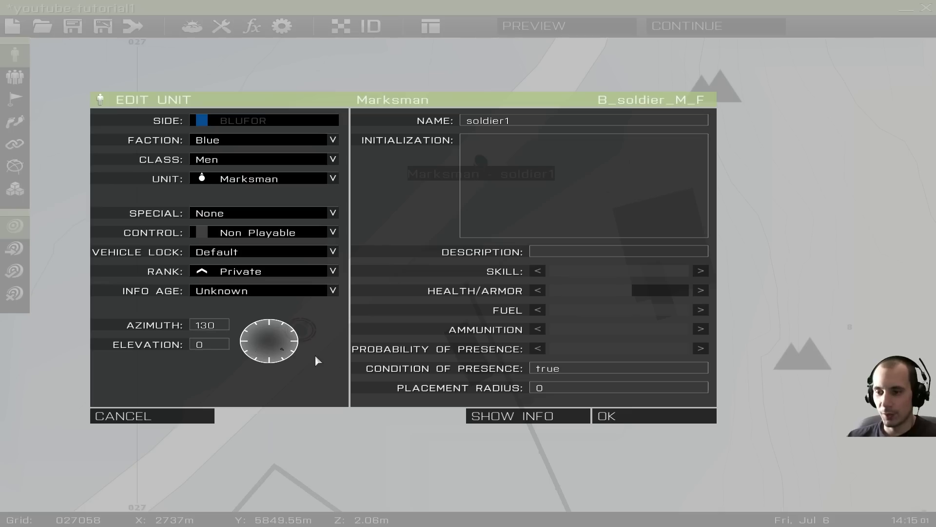
left_click(635, 414)
Step: Shift the Marksman to the road's seaward edge and place the Grenadier on the road just below it
left_click_drag(487, 167, 467, 163)
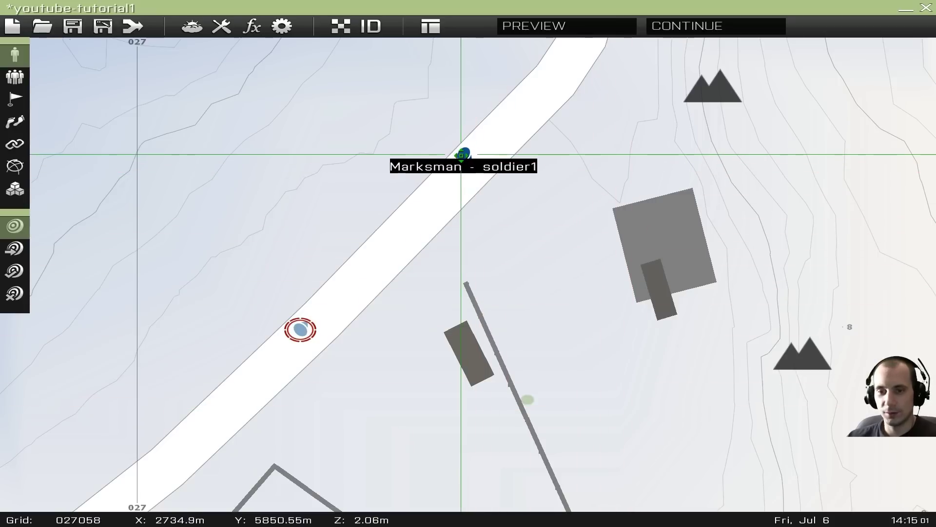
left_click_drag(298, 330, 447, 202)
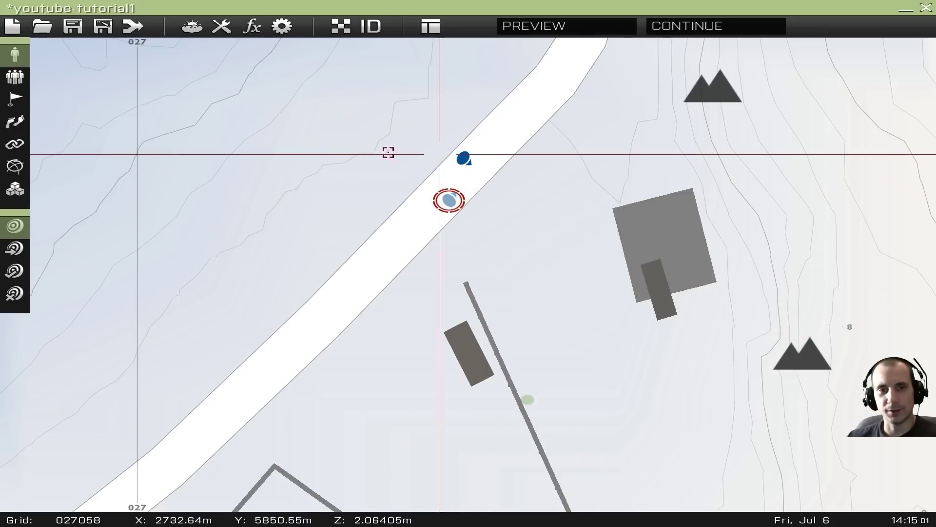
Step: Start a Default-category waypoint for the Marksman soldier1 on the open ground between the road and the large building
left_click(15, 124)
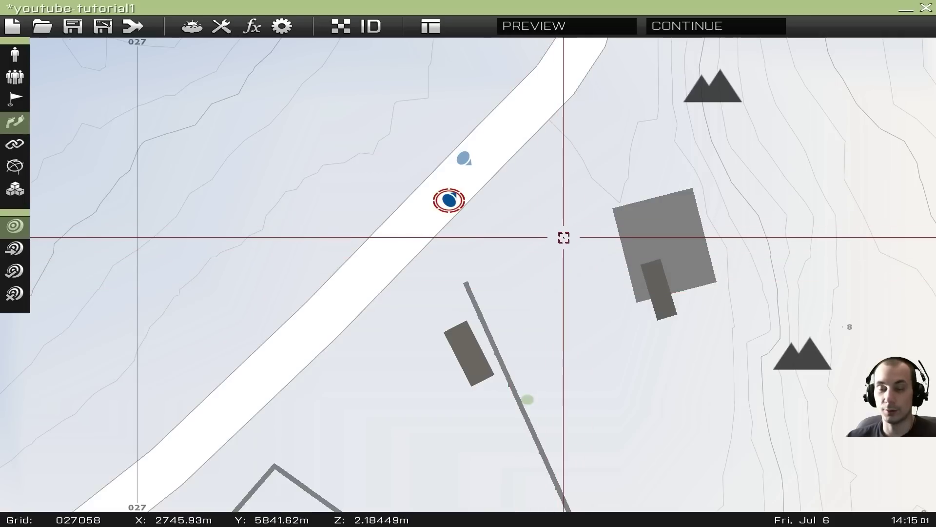
left_click(465, 159)
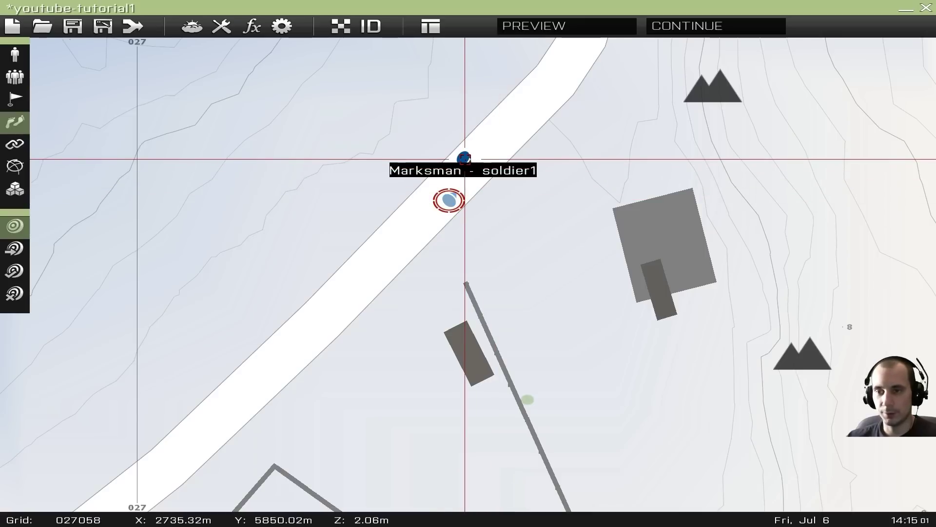
double_click(581, 245)
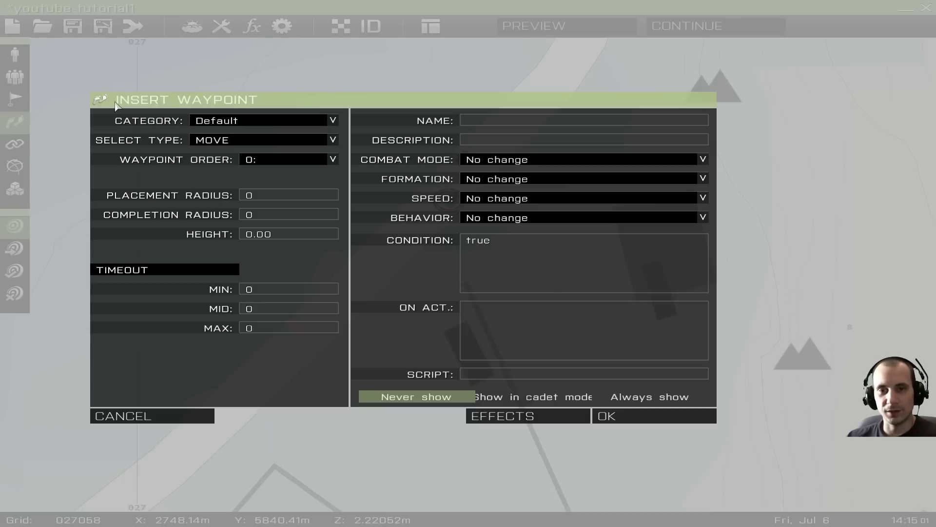
left_click(251, 121)
left_click(274, 123)
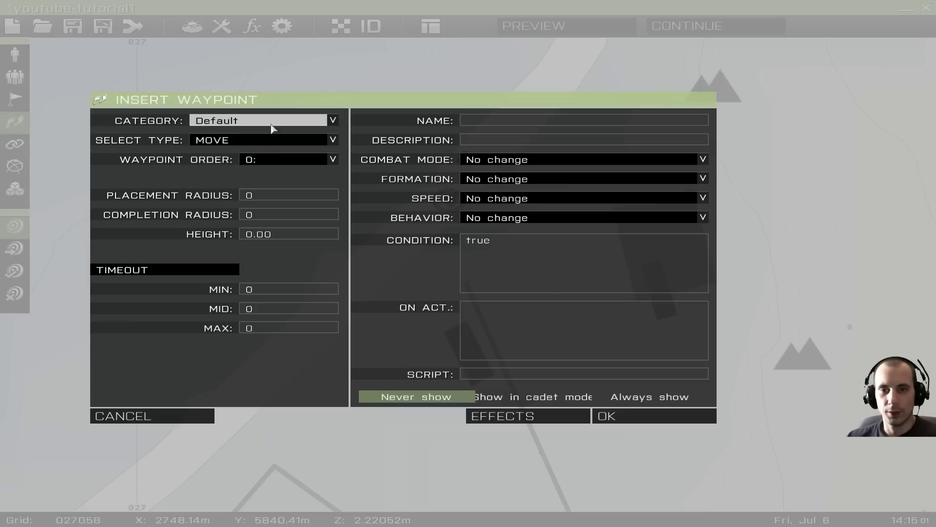
Step: Review the available waypoint types and choose MOVE
left_click(242, 141)
left_click(242, 141)
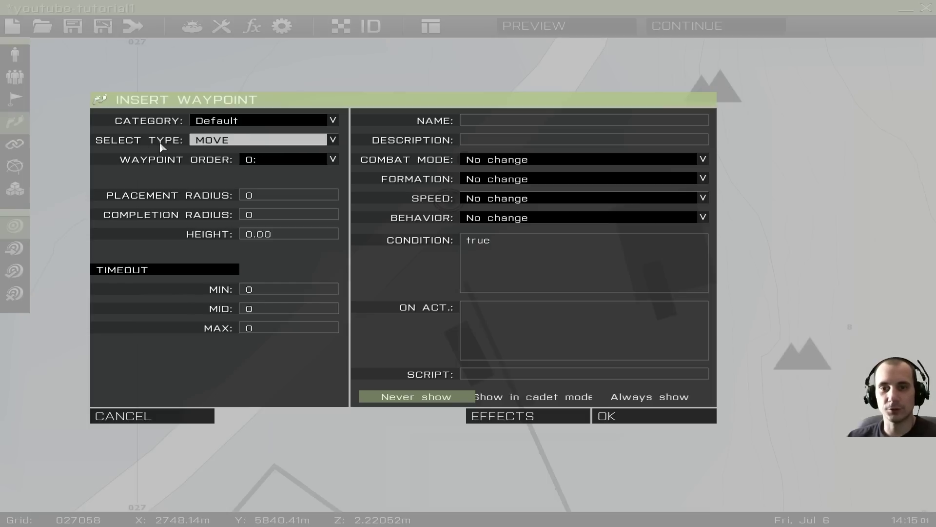
left_click(235, 142)
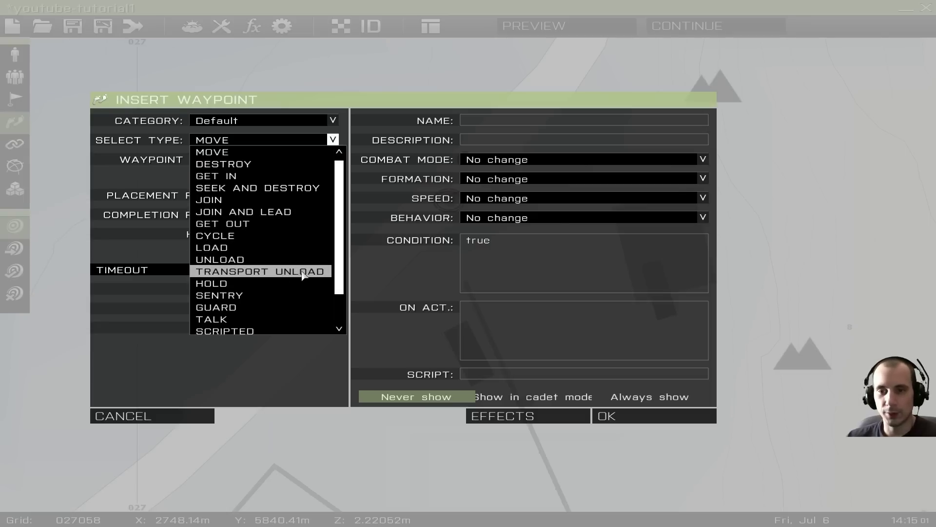
scroll(341, 246, "down", 1)
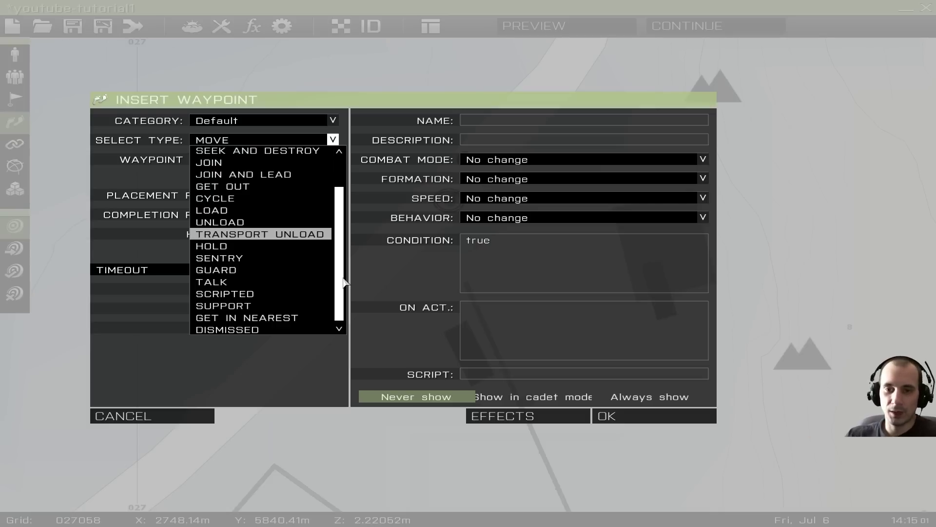
scroll(309, 278, "up", 2)
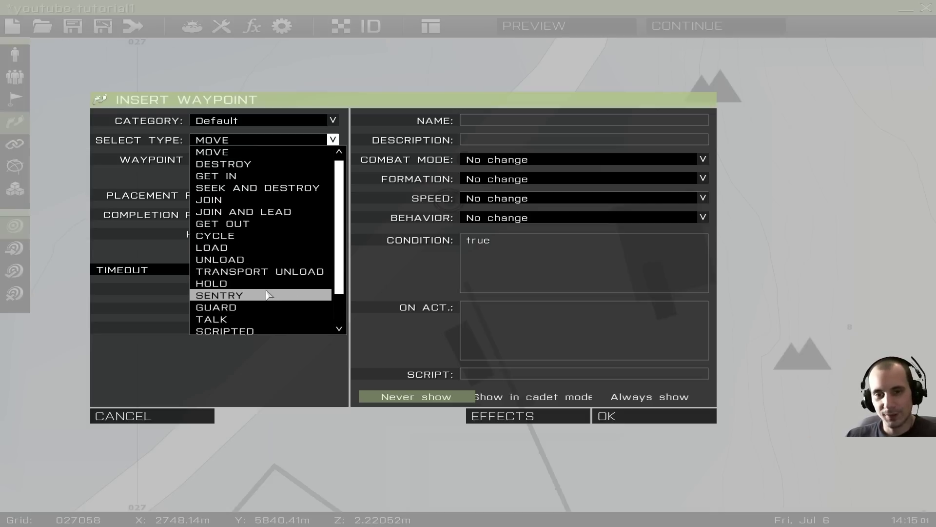
scroll(246, 236, "down", 1)
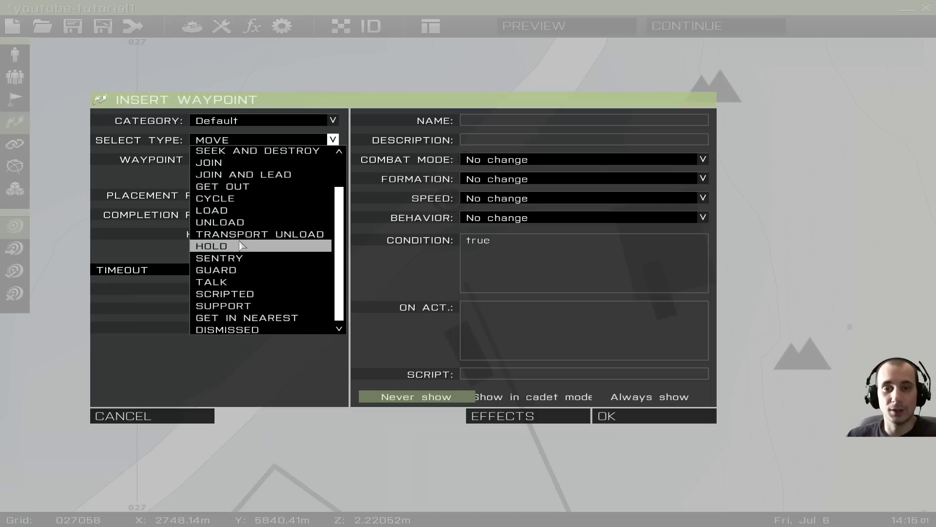
scroll(242, 246, "up", 1)
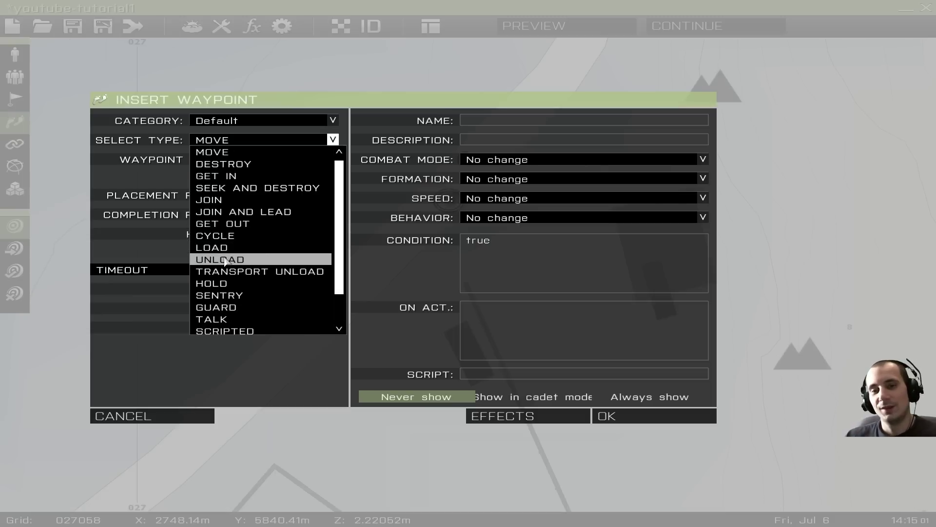
left_click(238, 154)
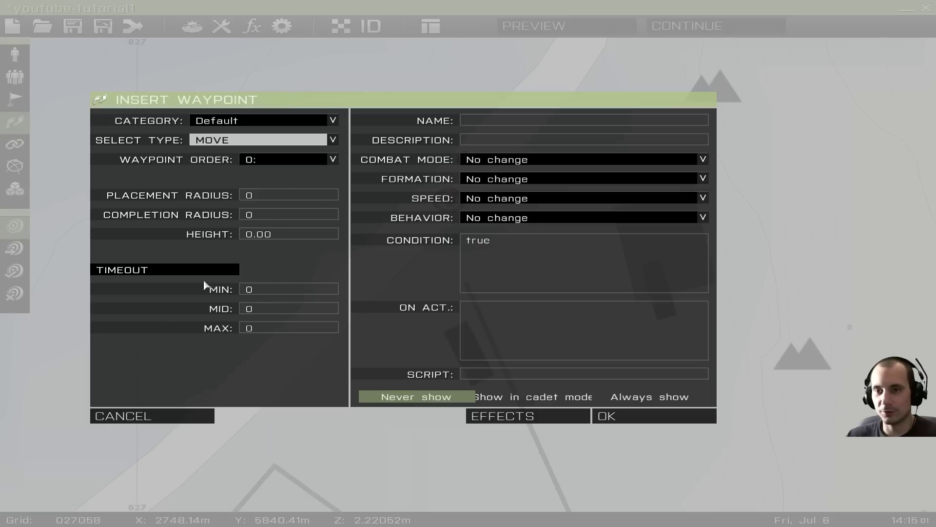
Step: Review the combat mode, formation, speed and behavior options, keep each at No change, and insert the waypoint
left_click(536, 162)
left_click(536, 161)
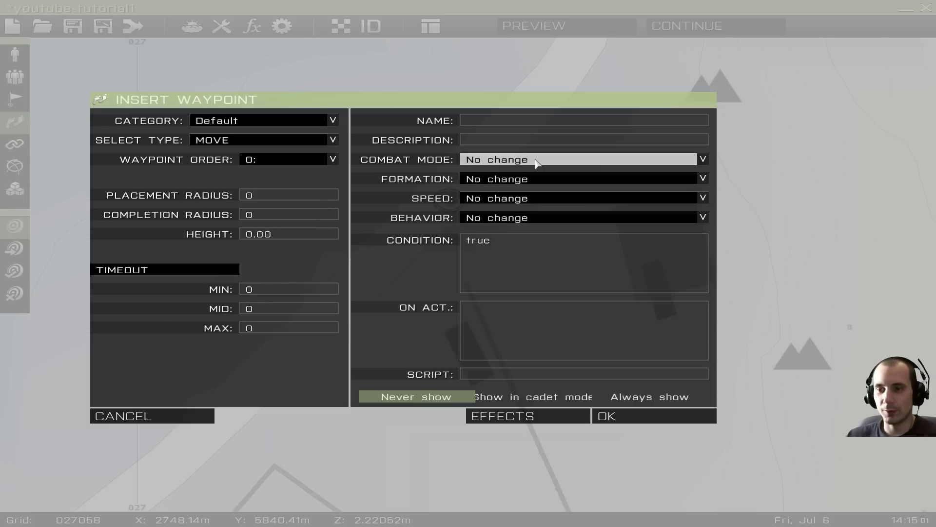
left_click(538, 161)
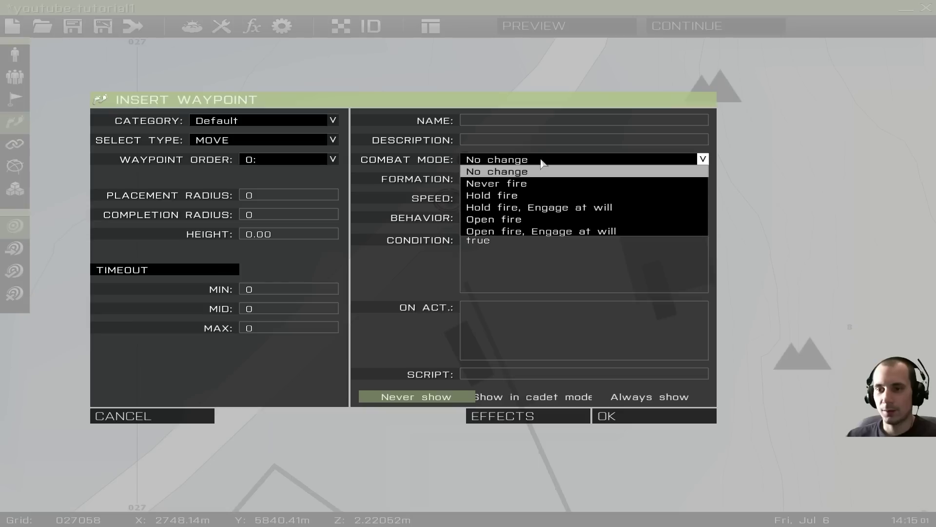
left_click(543, 163)
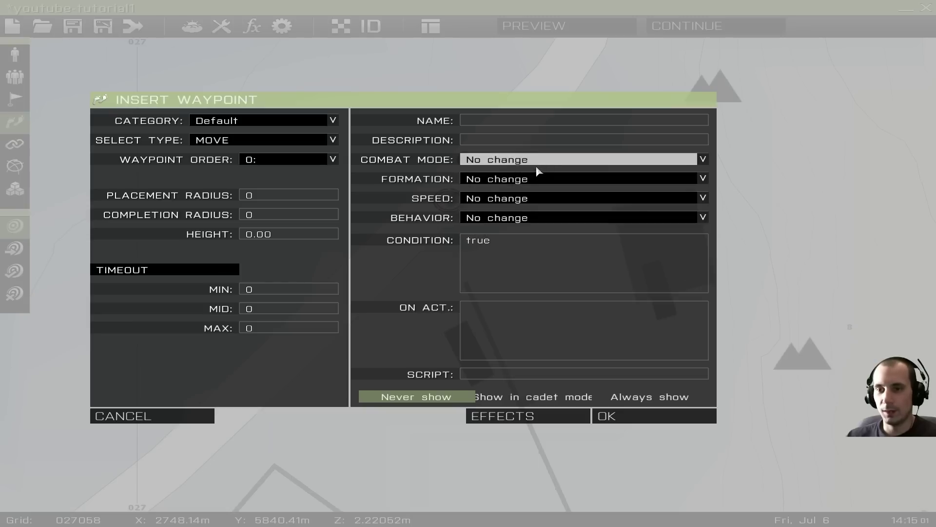
left_click(531, 183)
left_click(551, 187)
left_click(512, 202)
left_click(523, 201)
left_click(538, 200)
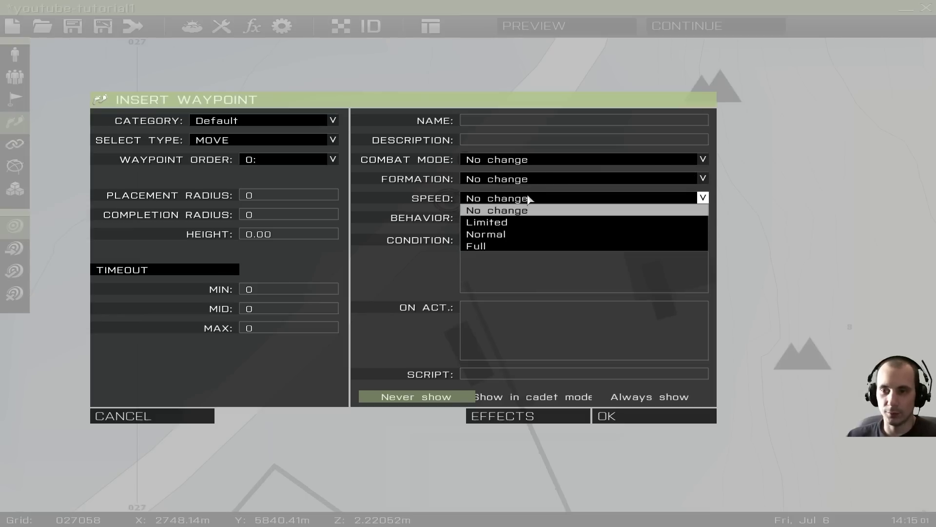
left_click(523, 210)
left_click(516, 219)
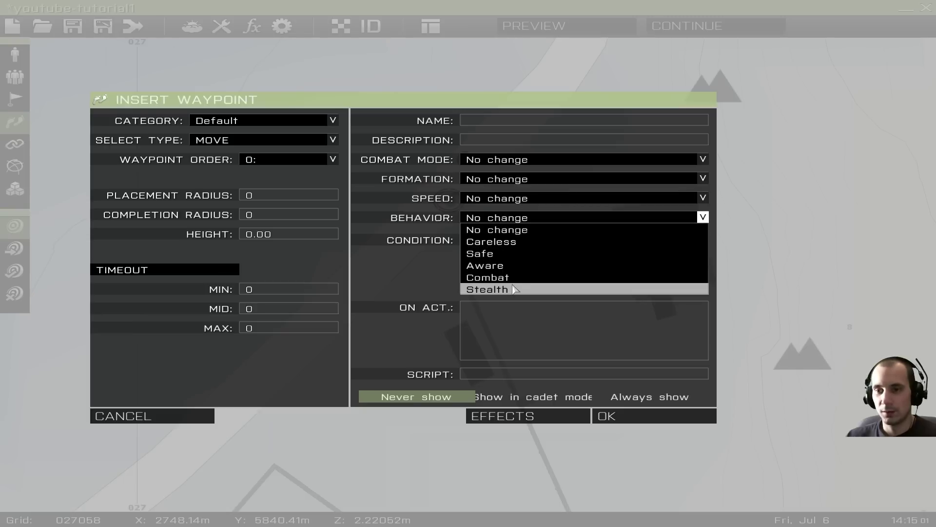
left_click(526, 232)
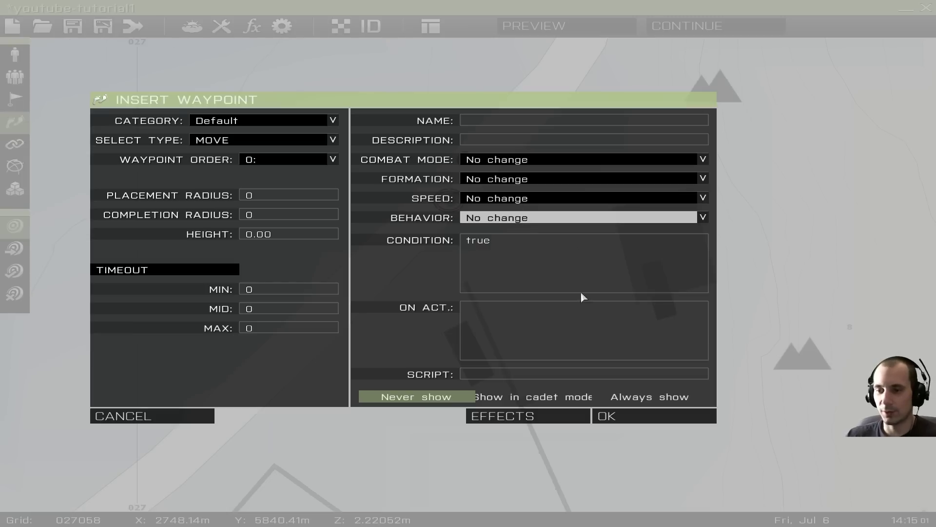
left_click(606, 415)
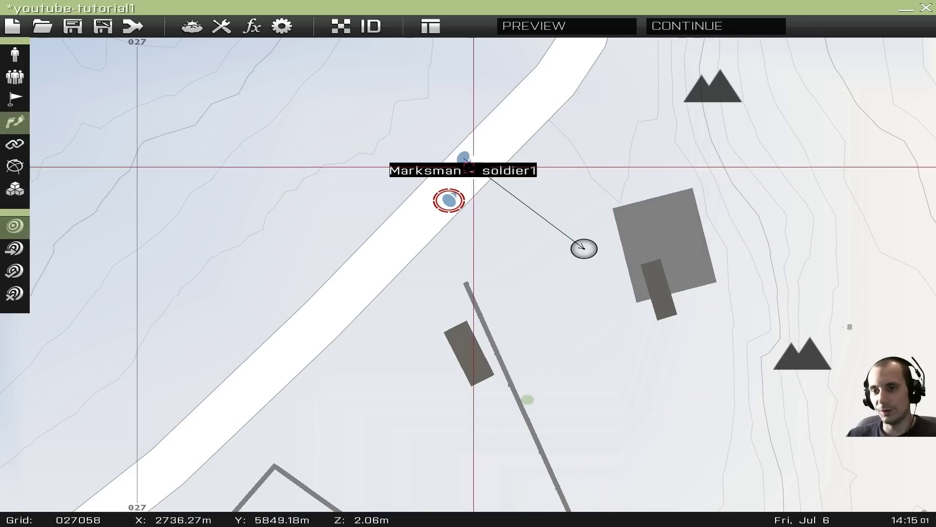
Step: Check the Marksman's waypoint link on the map, and preview the mission to watch the Marksman walk toward the shed
left_click(463, 159)
scroll(555, 253, "up", 3)
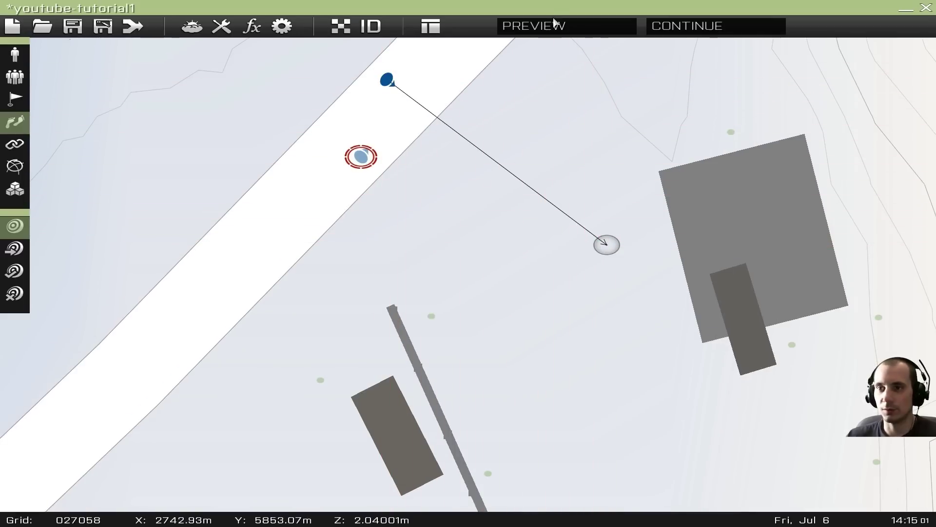
left_click(539, 26)
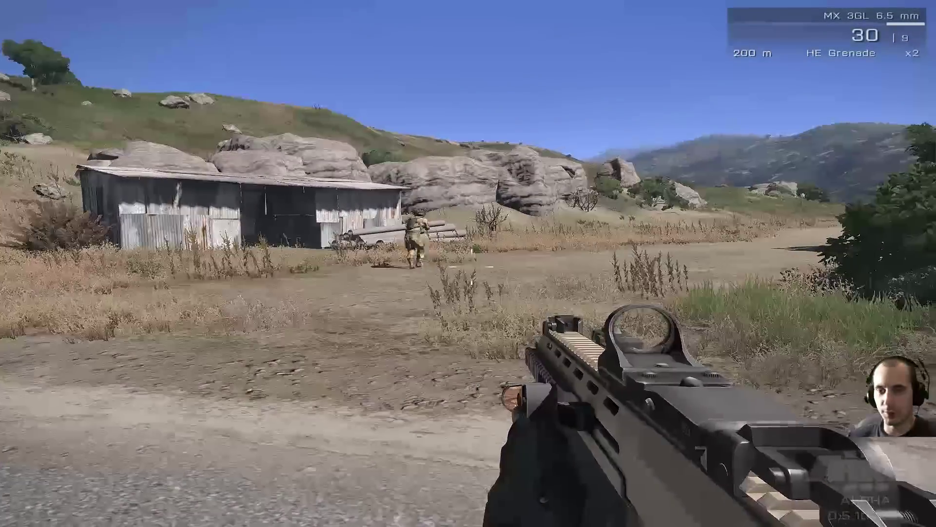
key("ctrl")
key("ctrl")
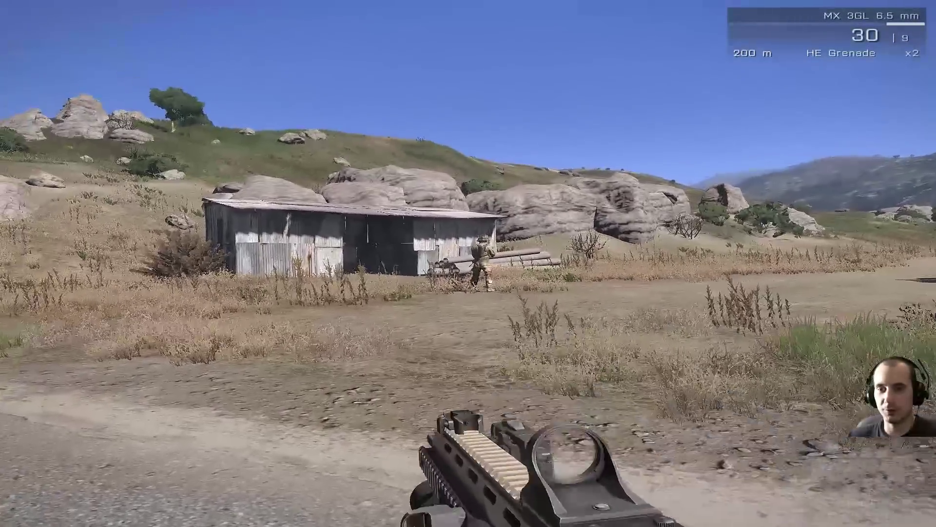
key("ctrl")
key("ctrl")
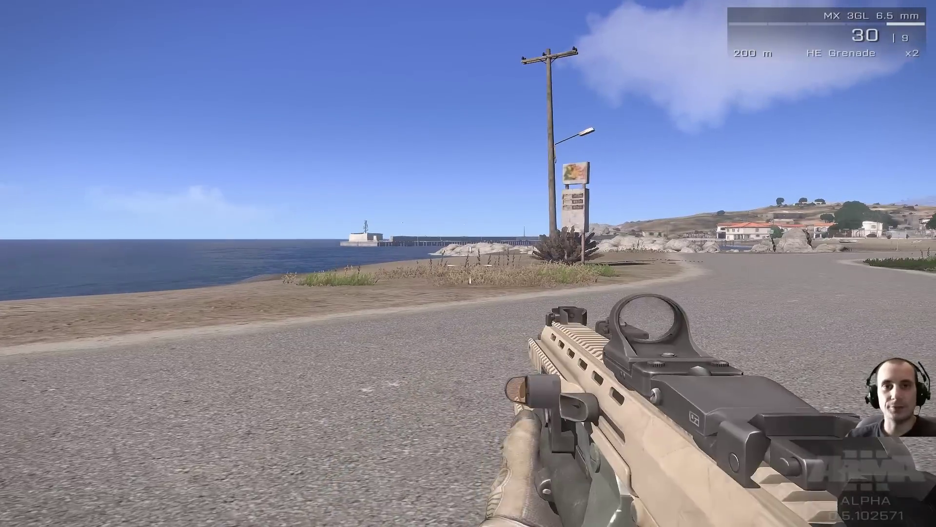
key("ctrl")
key("ctrl")
Step: Walk up to the Marksman at his waypoint by the shed, look around there, and return to the mission editor
key("shift+w")
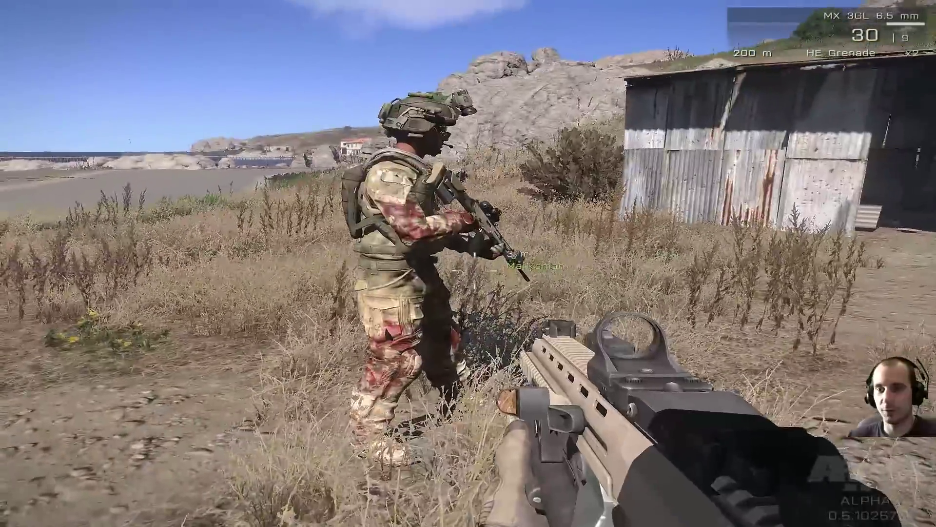
key("shift+w")
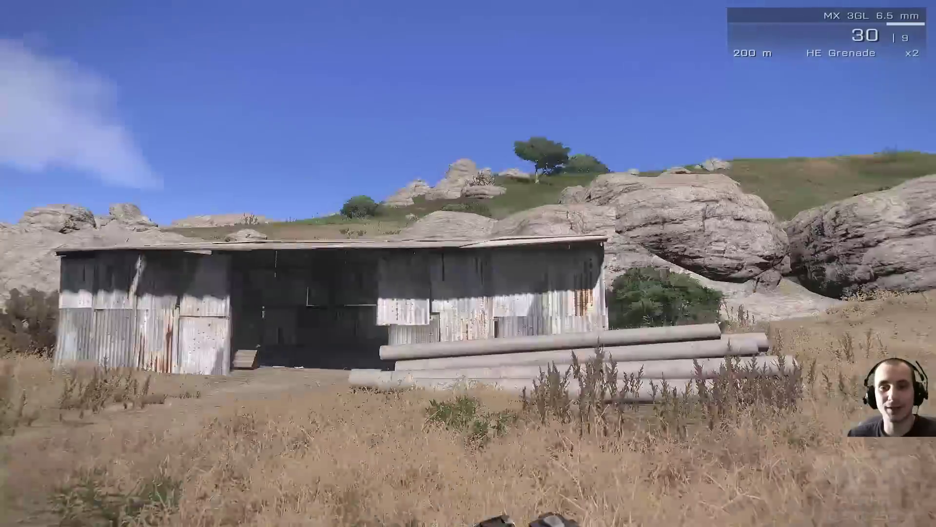
key("shift+w")
key("shift+w")
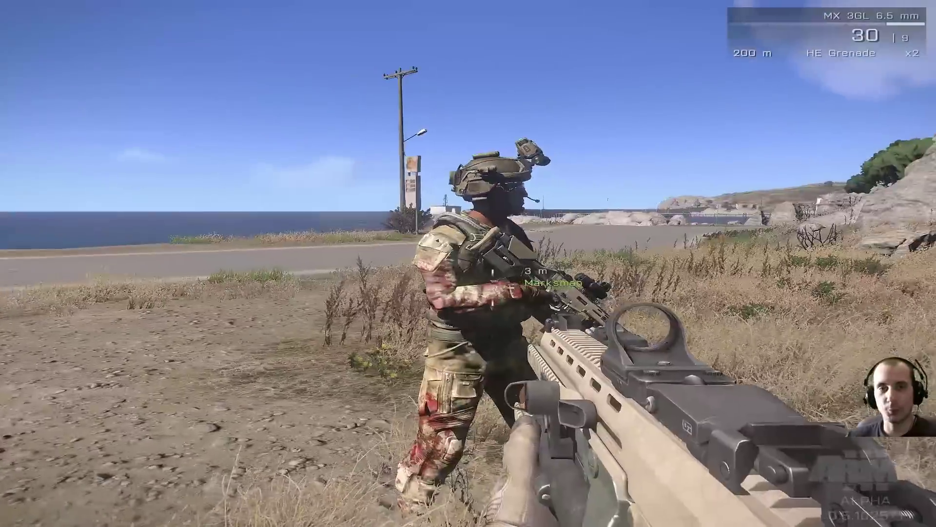
key("shift+w")
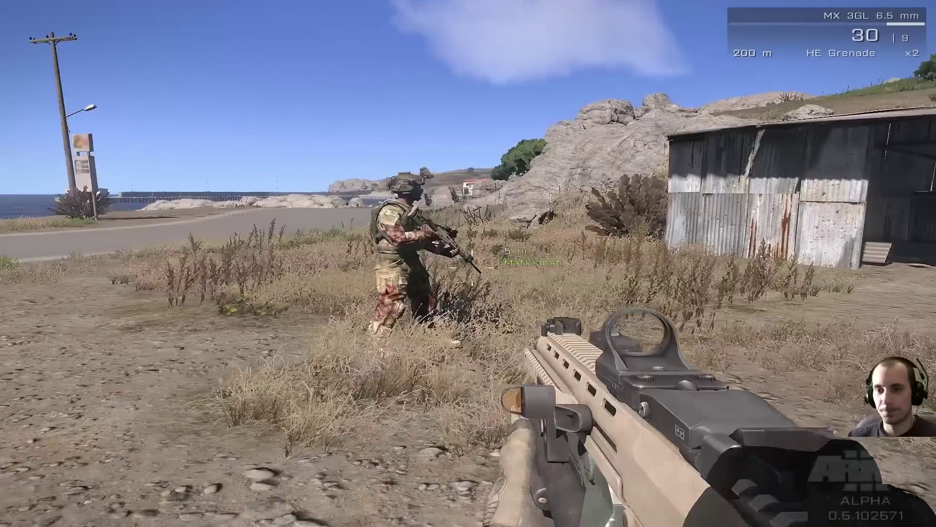
key("Escape")
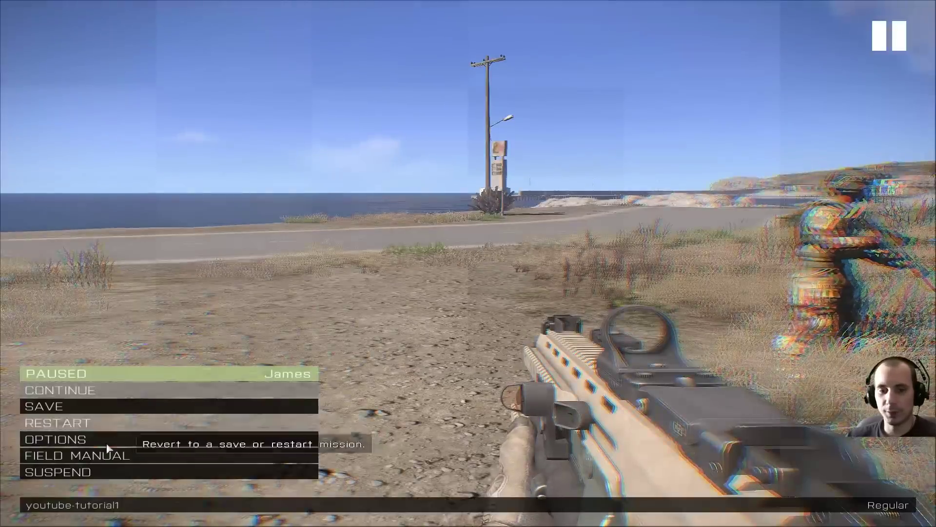
left_click(58, 472)
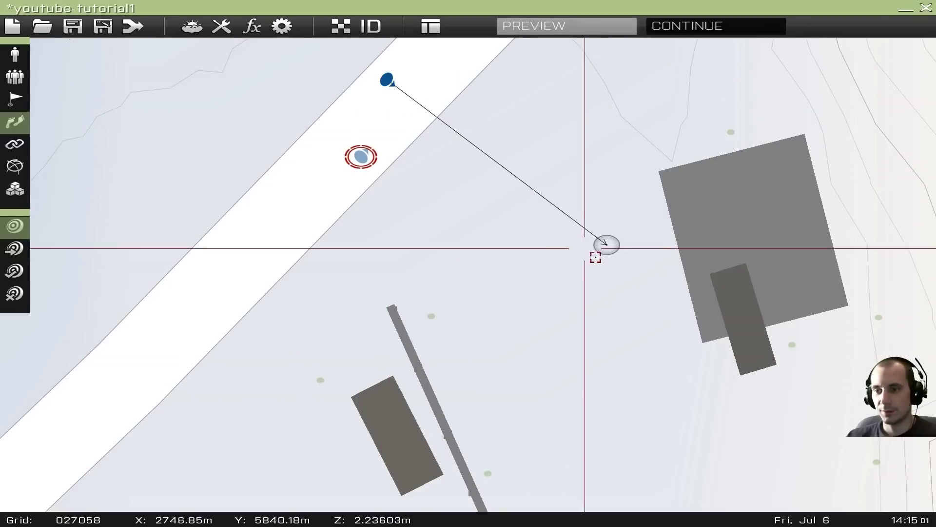
Step: Set the Marksman's MOVE waypoint timeout to 20 for Min, Mid and Max, and apply the change
double_click(605, 244)
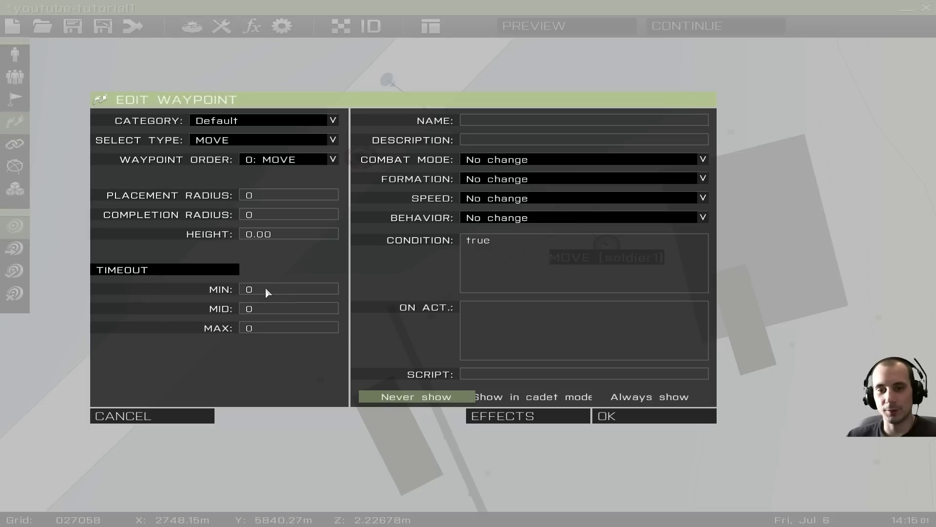
type("20")
key("Tab")
type("200")
key("Tab")
type("200")
key("BackSpace")
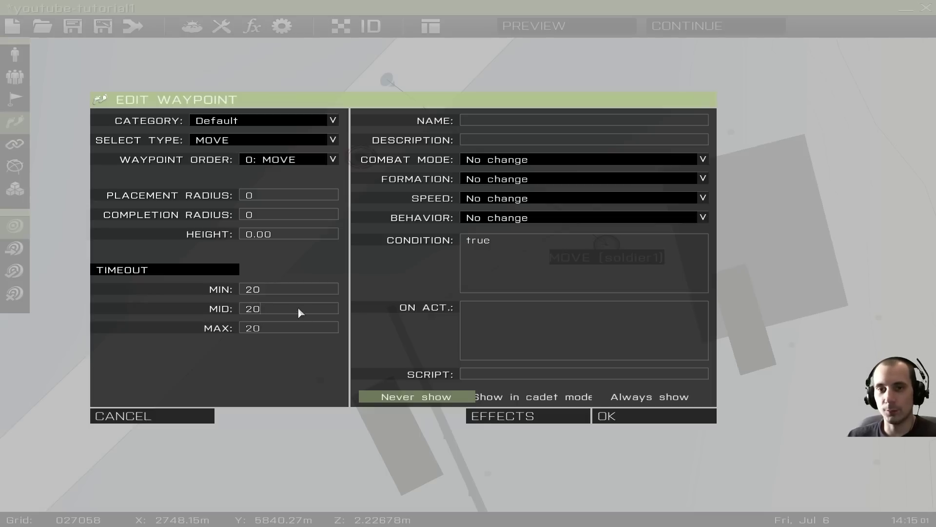
left_click(638, 418)
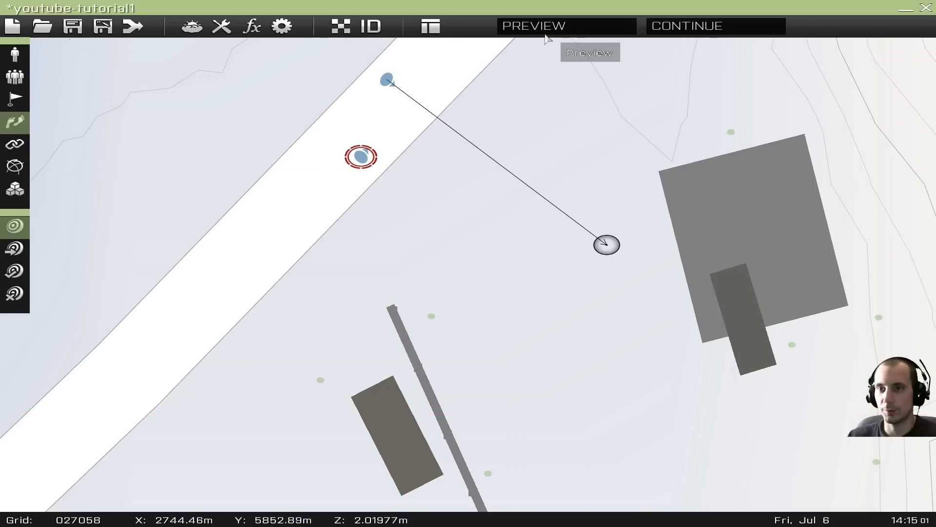
Step: Preview the mission to watch the Marksman with the timeout applied, and go back to the editor
left_click(546, 31)
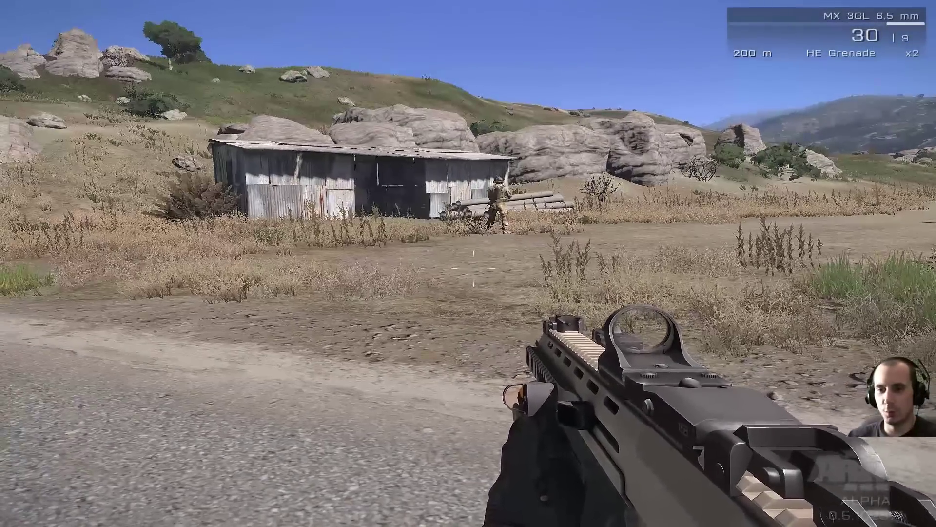
key("Escape")
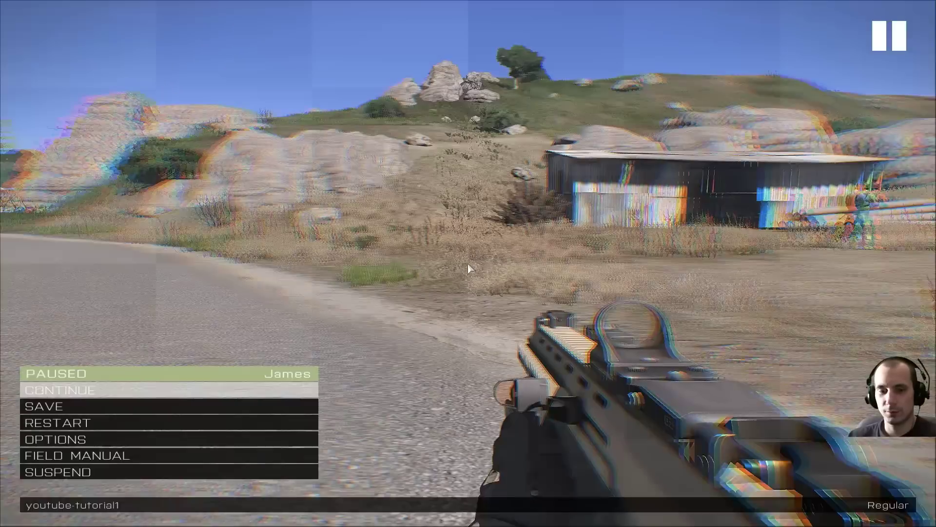
left_click(47, 472)
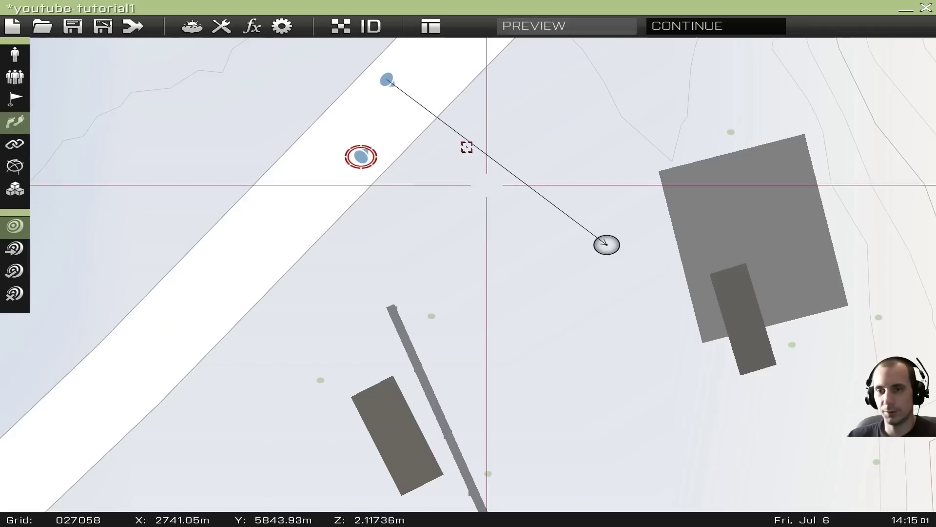
Step: Set the MOVE waypoint's Mid and Max timeouts to 0 and apply the change
double_click(608, 244)
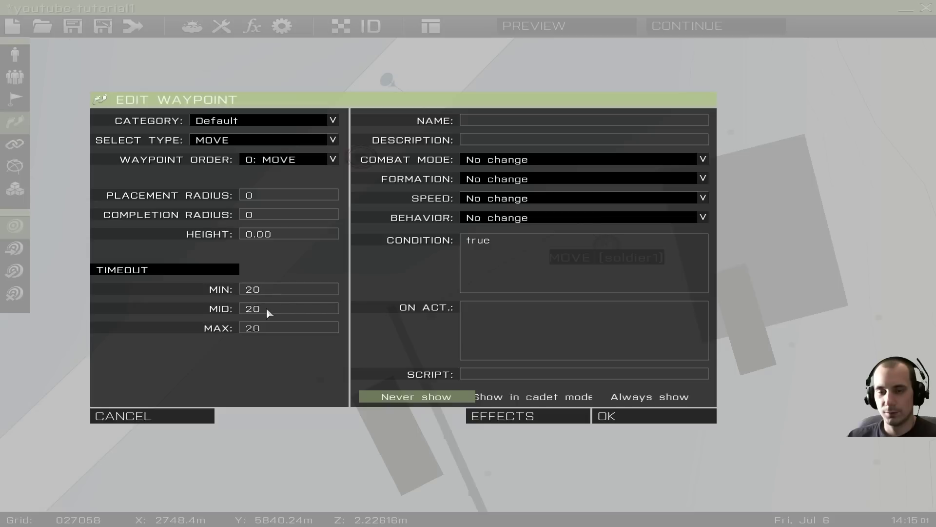
double_click(268, 289)
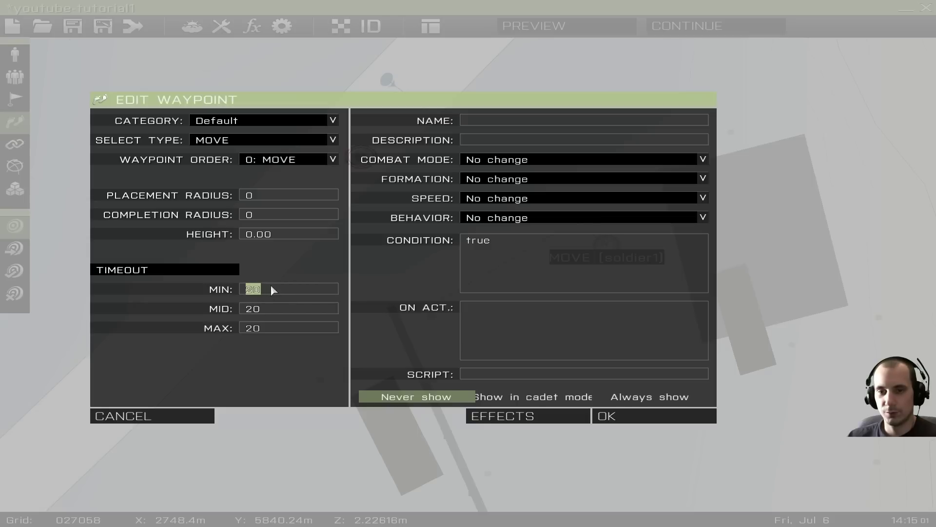
left_click_drag(279, 307, 218, 308)
type("0")
left_click_drag(272, 329, 208, 329)
type("0")
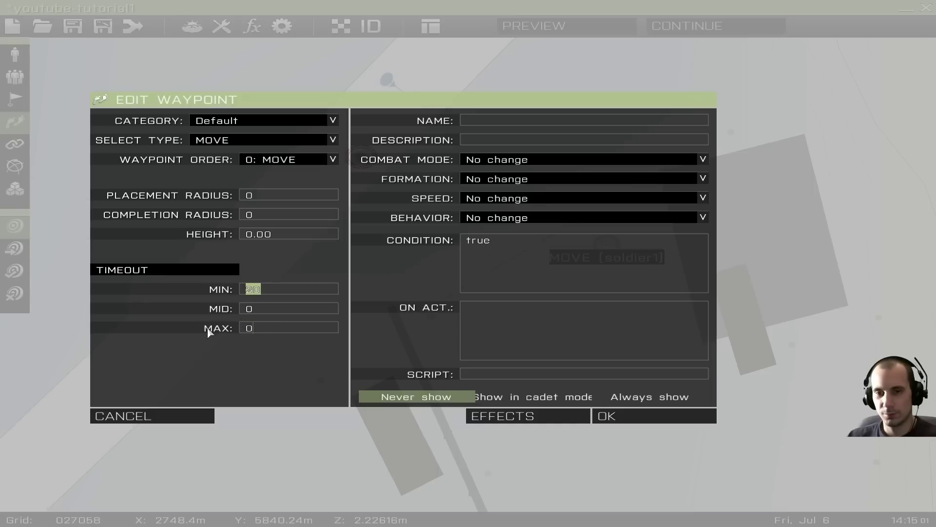
left_click(281, 289)
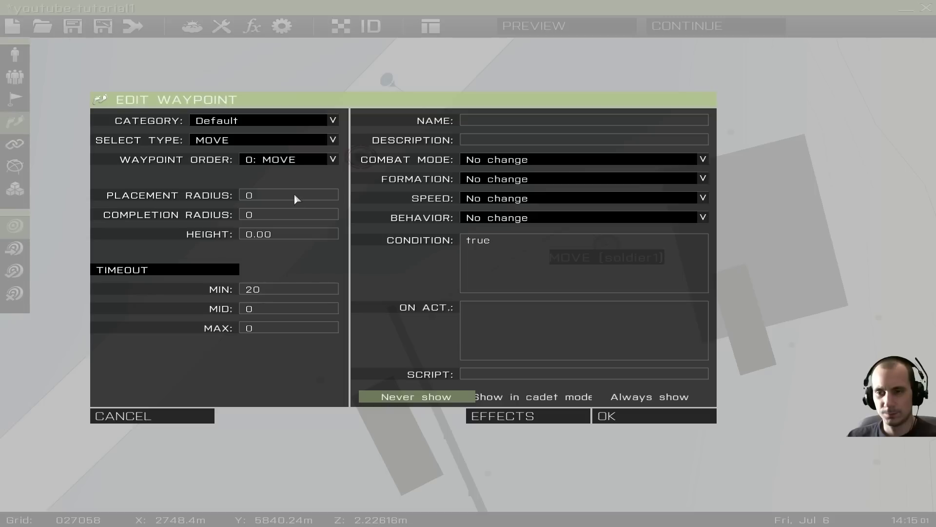
left_click(639, 418)
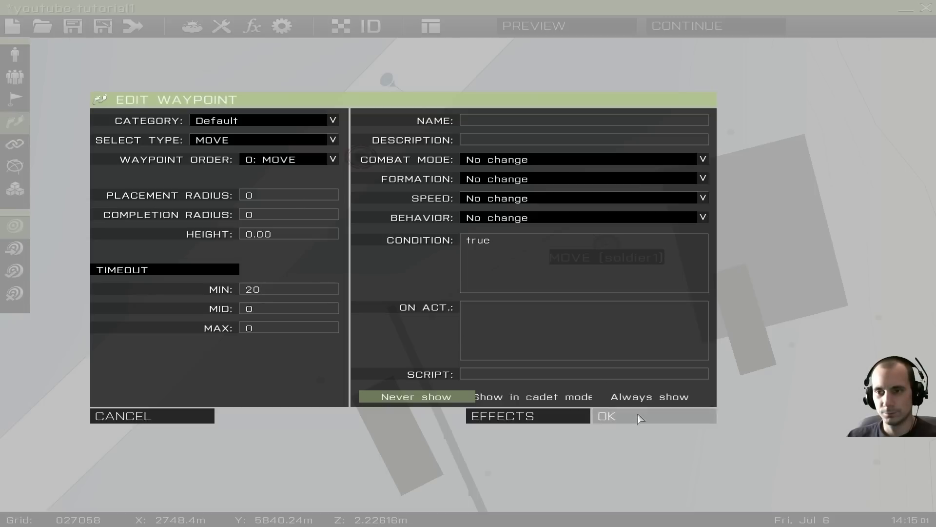
Step: Relocate the MOVE waypoint to the road edge close to the Marksman, and set its Min timeout to 0
scroll(443, 266, "up", 3)
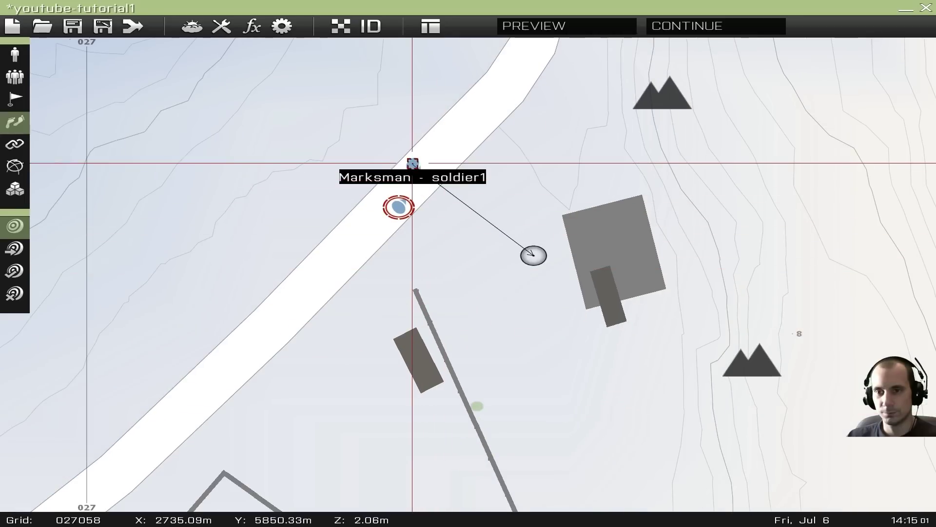
scroll(477, 237, "up", 2)
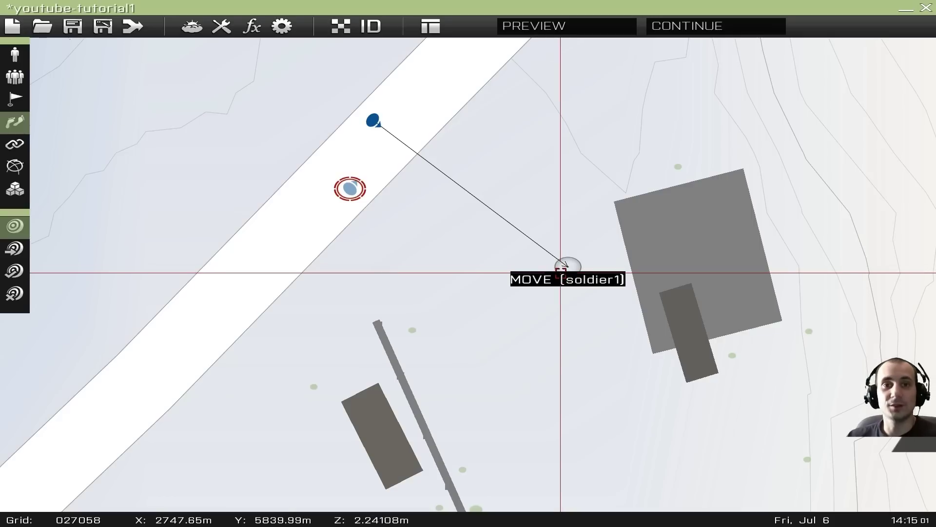
left_click_drag(560, 274, 449, 170)
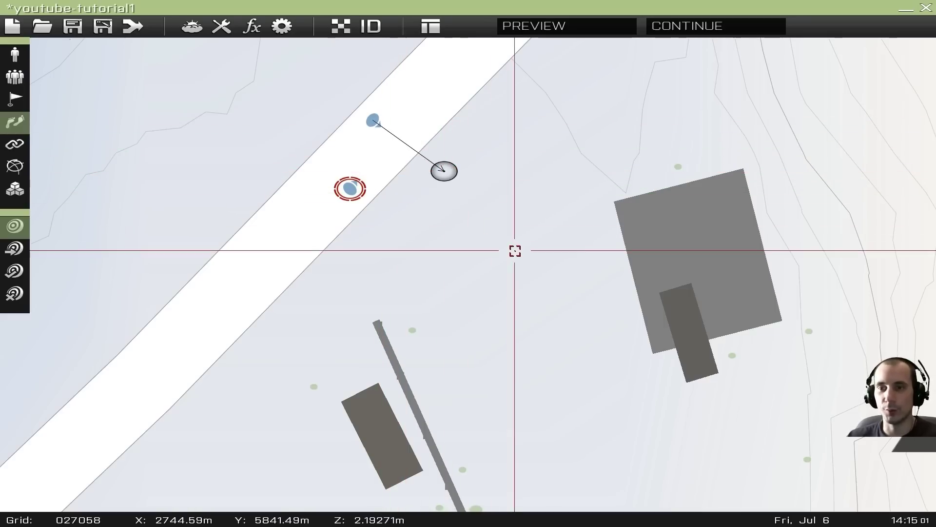
double_click(444, 171)
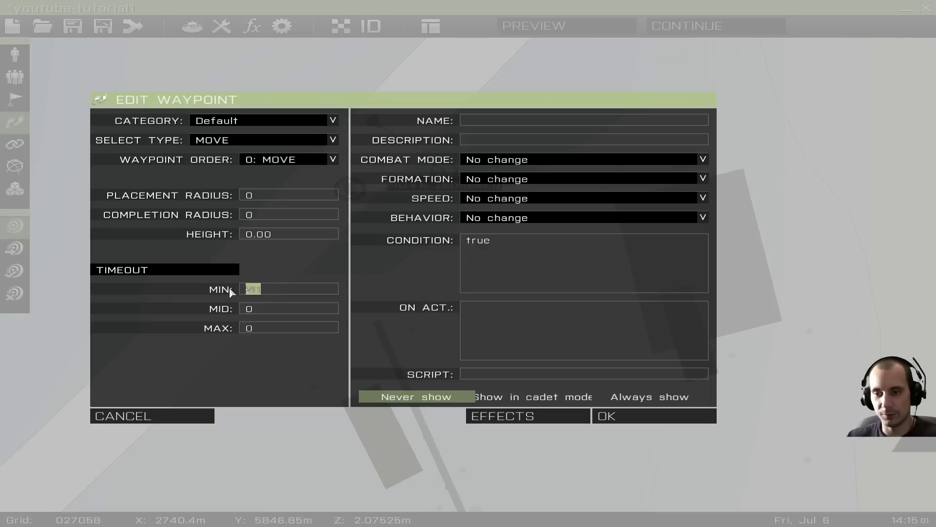
left_click(615, 416)
left_click_drag(440, 167, 408, 141)
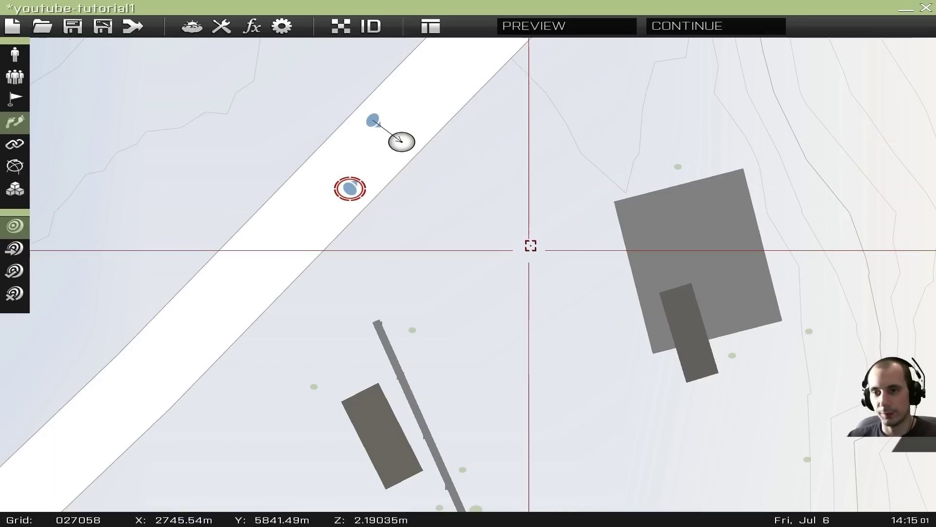
Step: Insert a second MOVE waypoint on the open ground before the large building, with Min and Max timeouts of 20
double_click(536, 234)
left_click(281, 289)
type("20")
key("Tab")
type("200200")
left_click(261, 310)
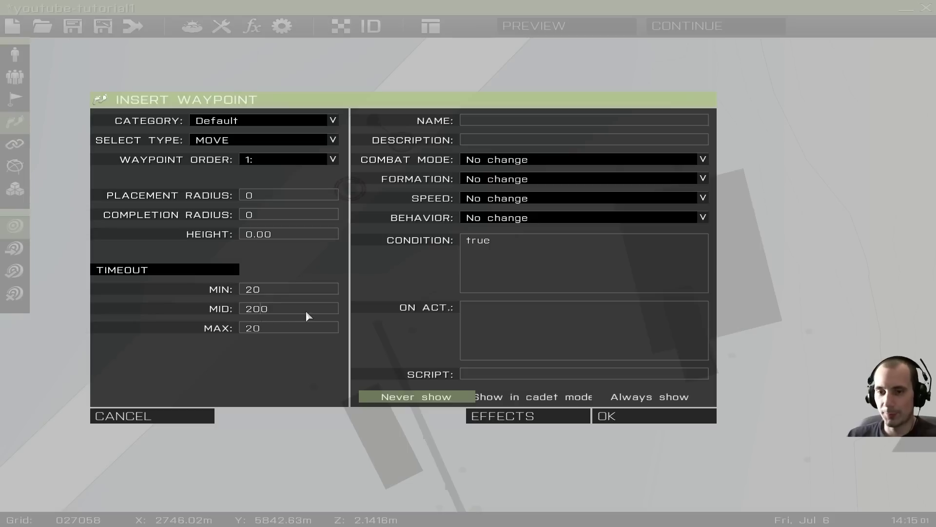
left_click(629, 415)
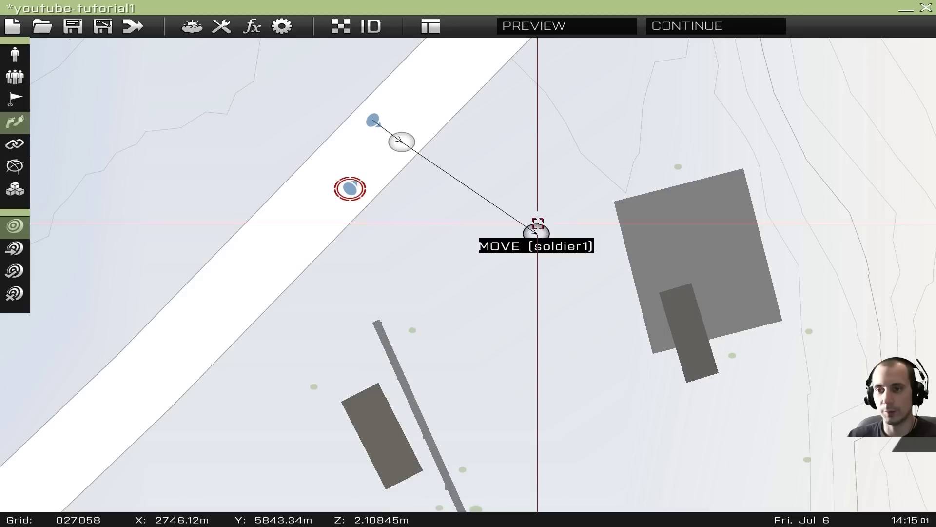
Step: Shift the second waypoint closer to the large building, and preview the mission before returning to the editor
left_click_drag(542, 235, 566, 257)
left_click(567, 26)
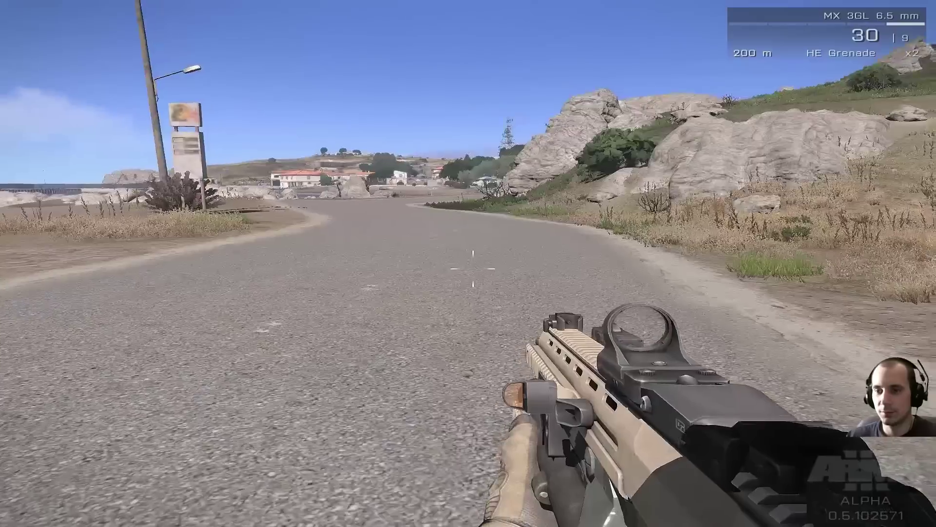
key("Escape")
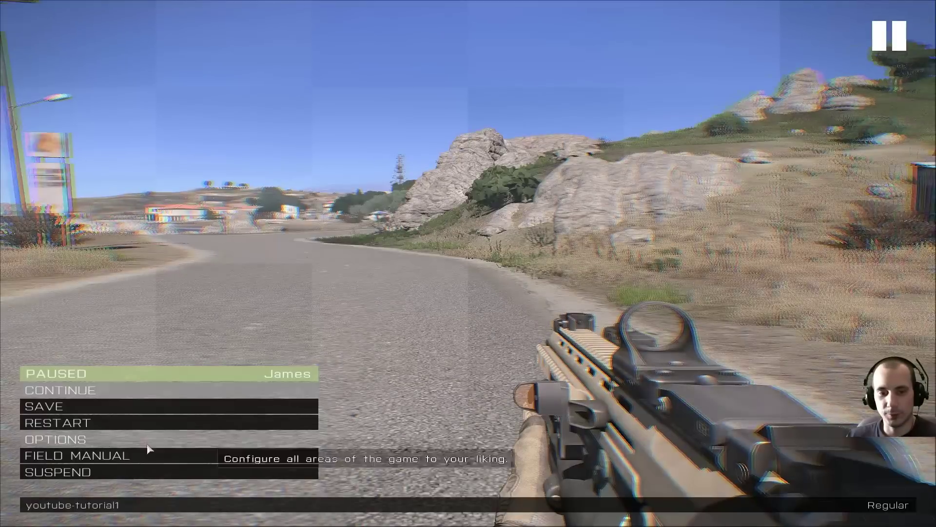
left_click(79, 475)
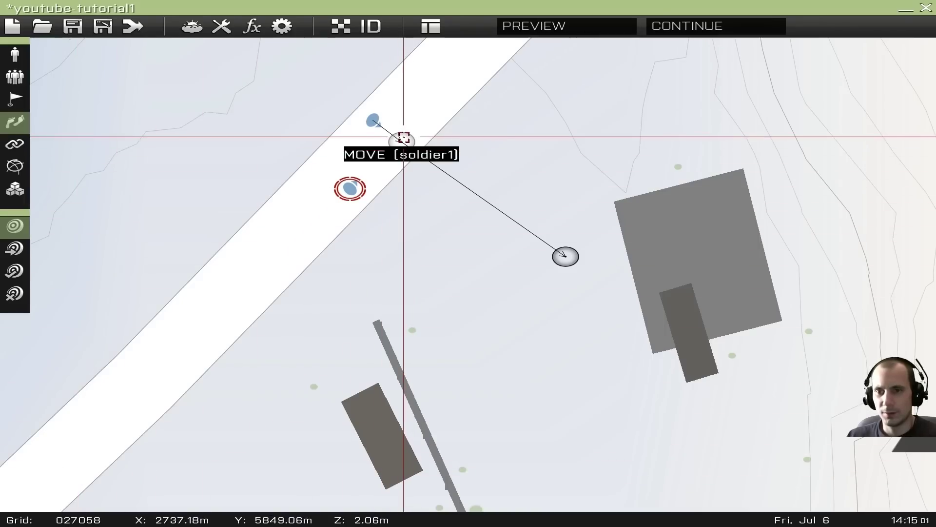
Step: Inspect the settings and type list of the Marksman's first waypoint on the road, keeping the type MOVE
double_click(402, 141)
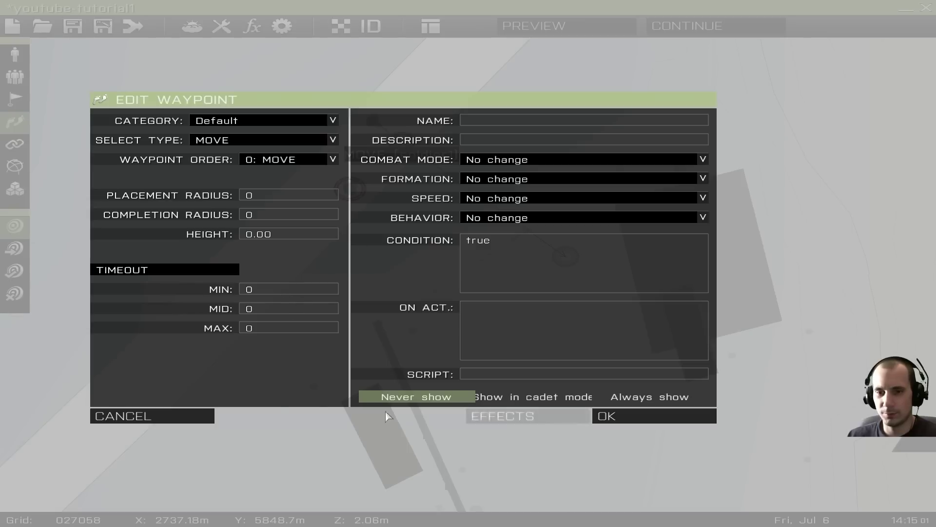
left_click(176, 422)
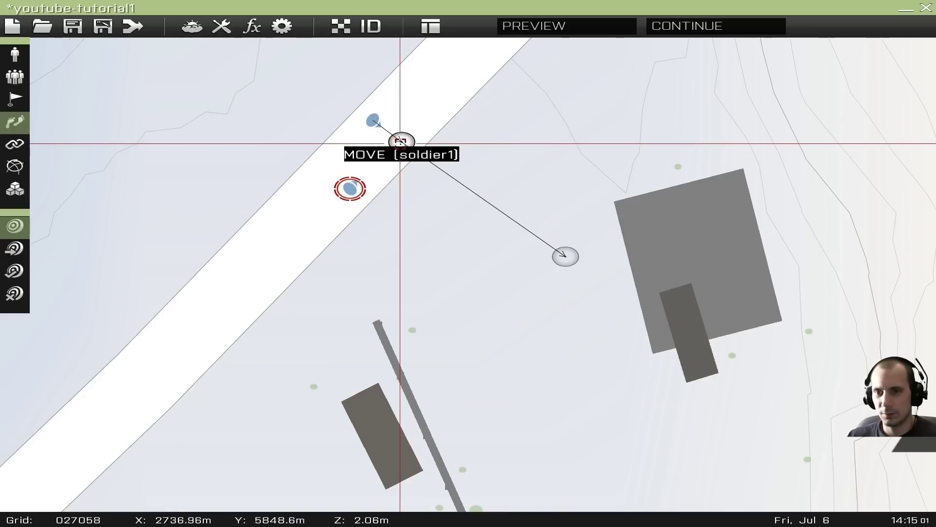
double_click(401, 142)
left_click(266, 141)
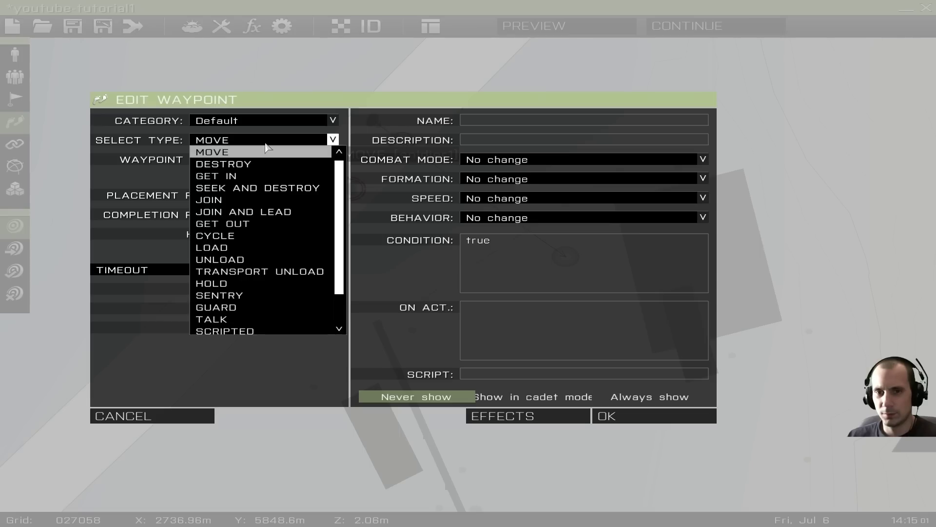
left_click(266, 145)
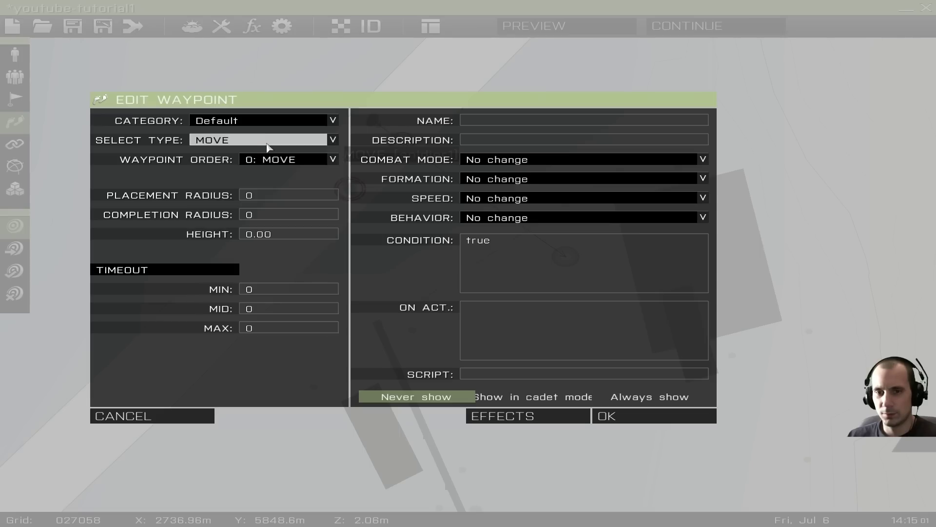
Step: Set the first waypoint's Min, Mid and Max timeouts to 20 and apply the change
left_click(266, 290)
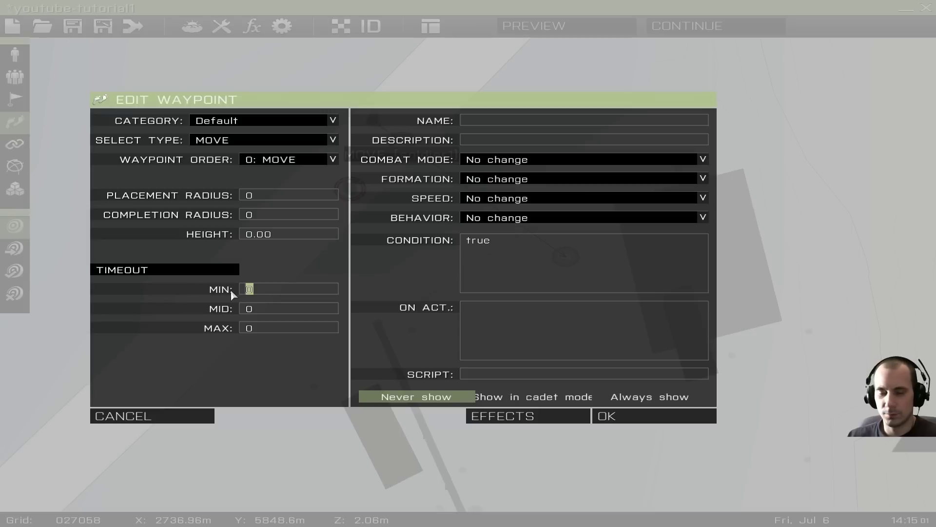
type("20")
key("Tab")
type("200")
key("BackSpace")
key("Tab")
type("2")
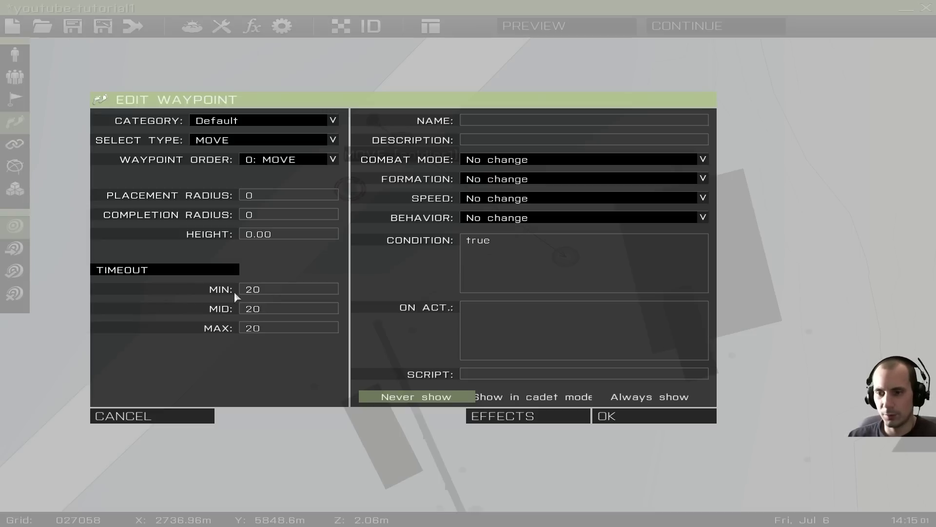
left_click(607, 416)
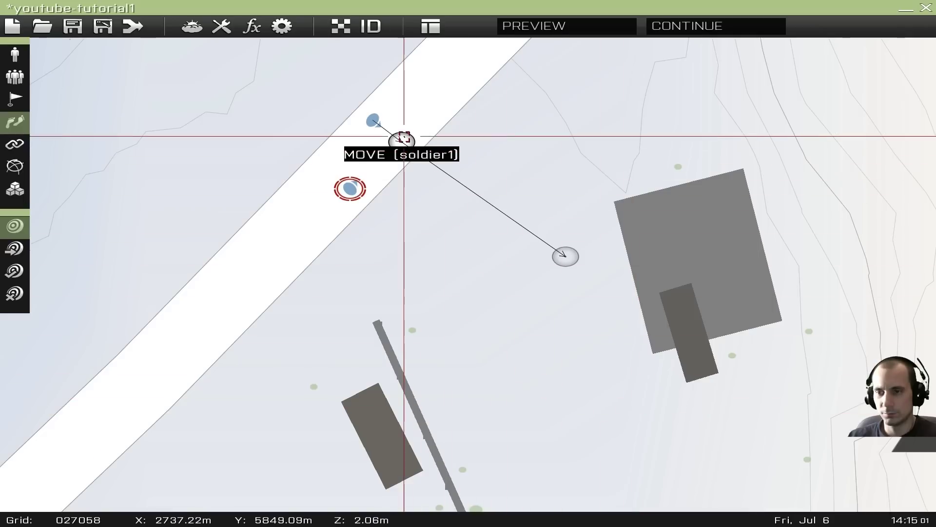
Step: Set the Min, Mid and Max timeouts of the second waypoint near the large building to 0 and apply the change
double_click(566, 254)
left_click_drag(255, 290, 240, 301)
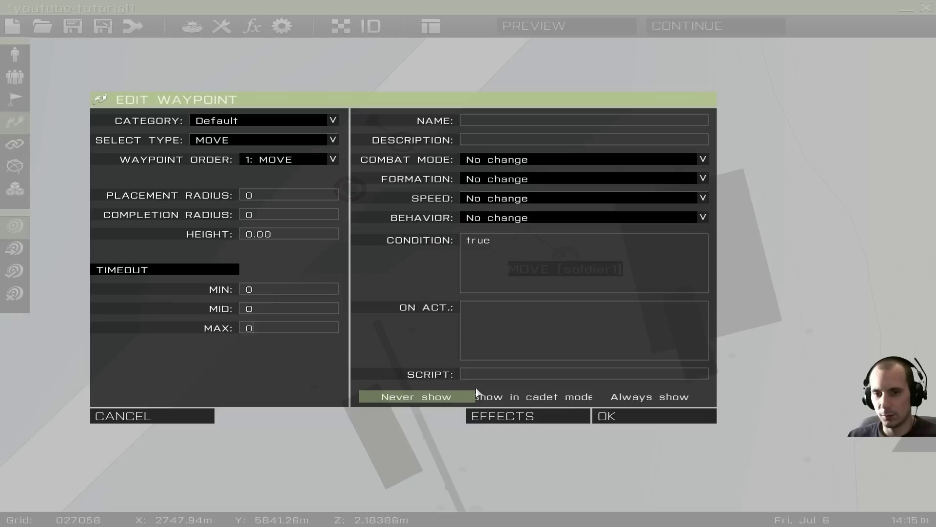
left_click(642, 416)
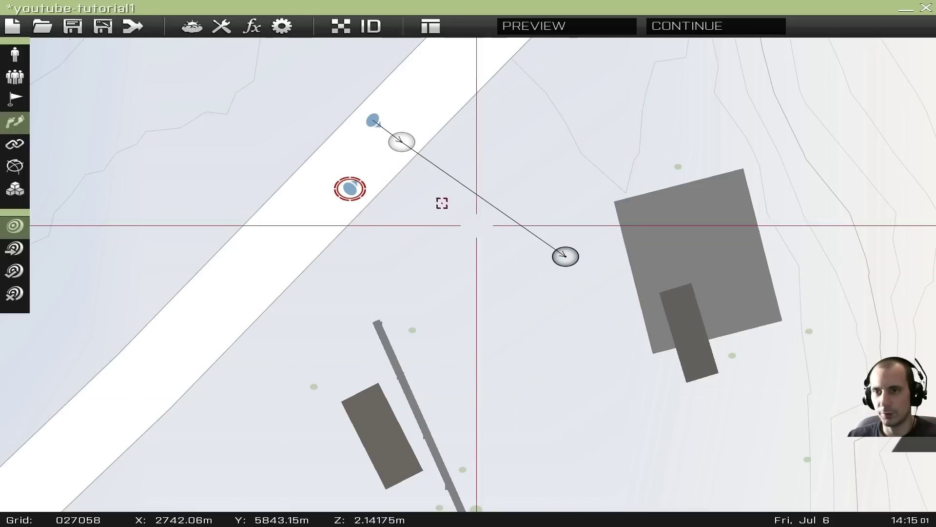
Step: Preview the mission, watch the Marksman walk from the road to the waypoint near the building, and return to the editor
left_click(576, 27)
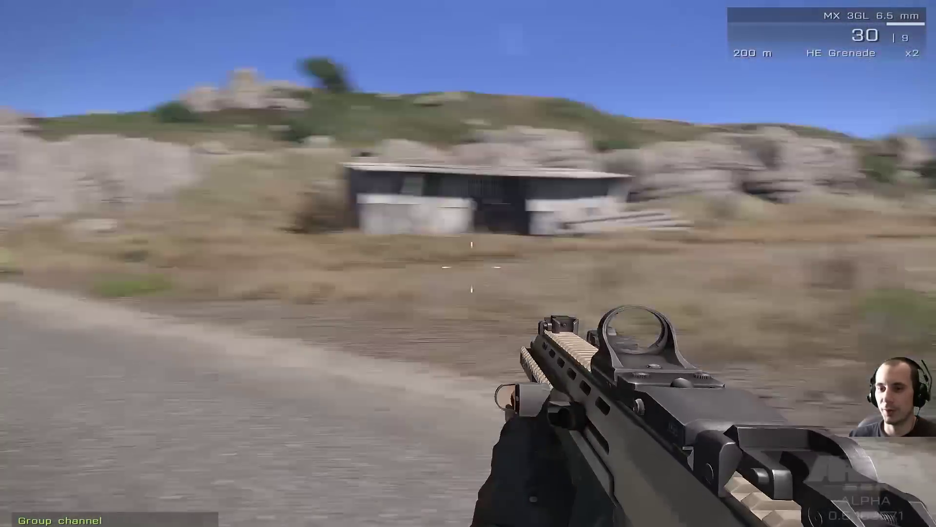
key("d")
key("w")
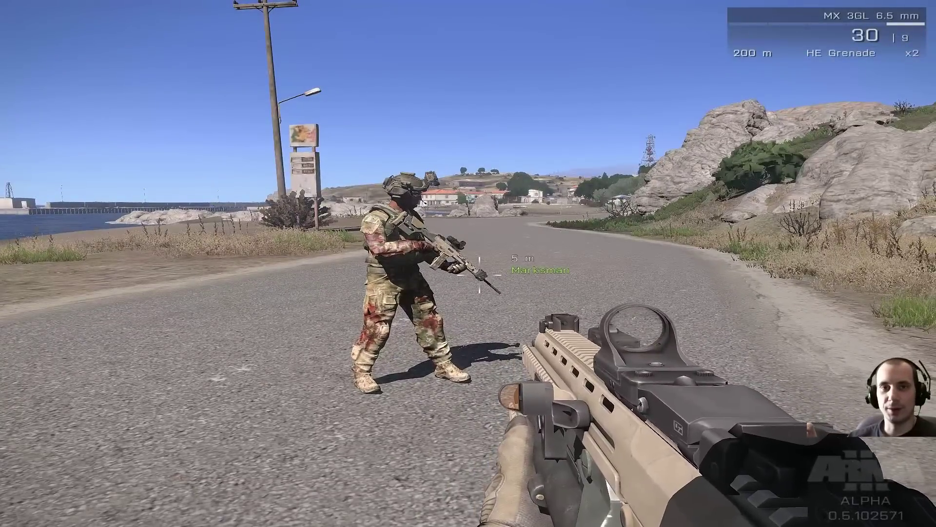
key("a")
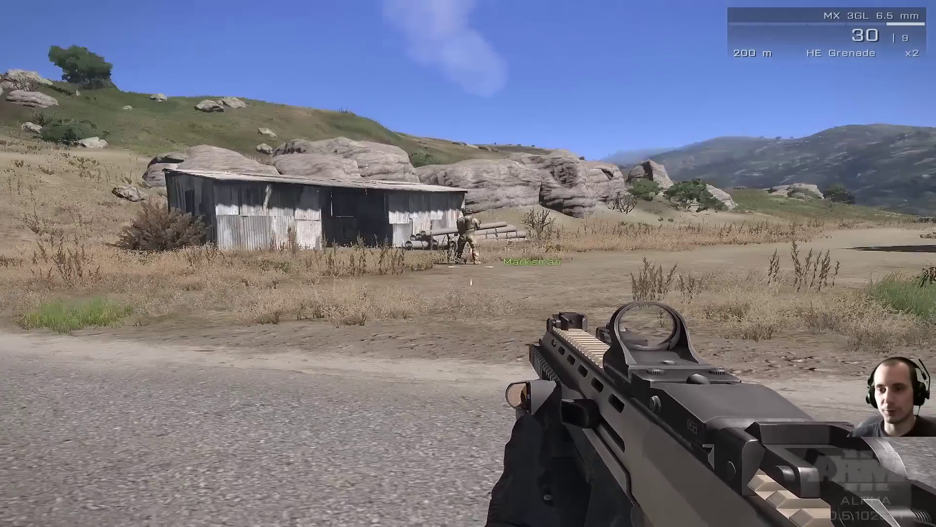
key("w")
key("d")
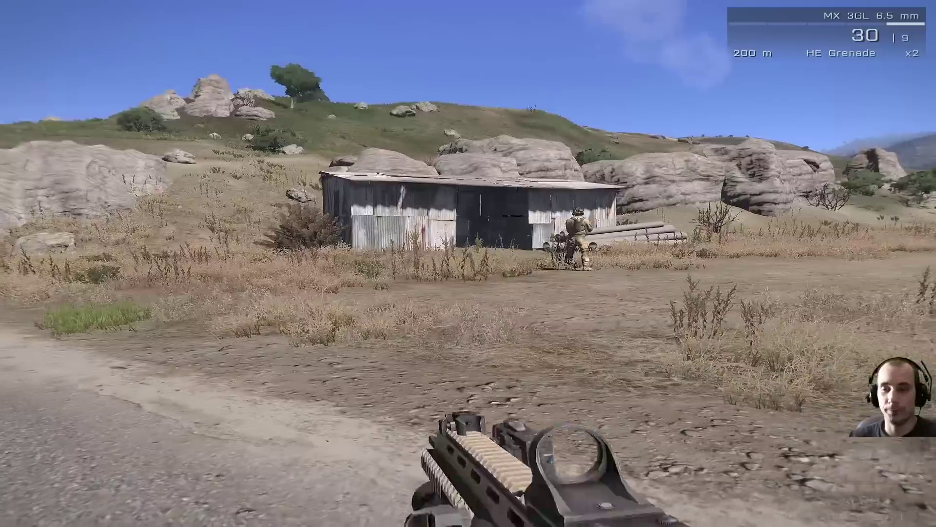
key("w")
key("Escape")
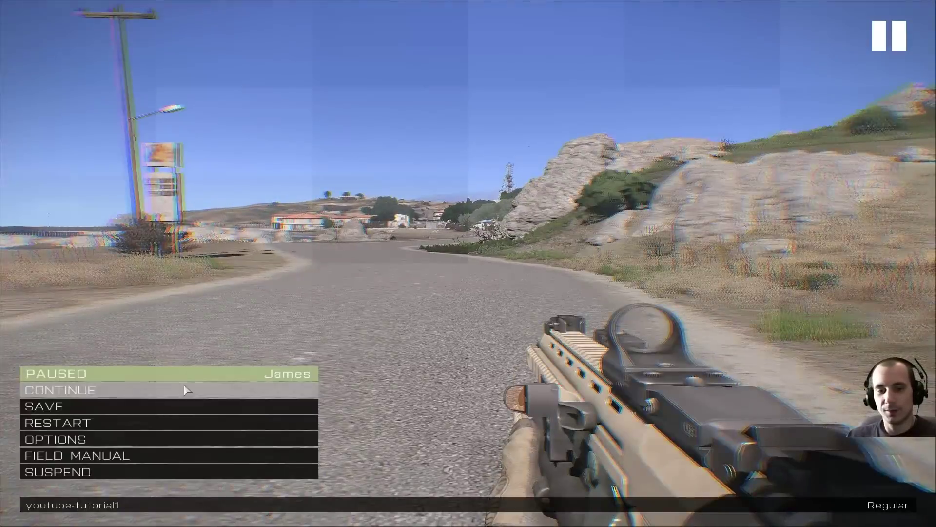
left_click(51, 475)
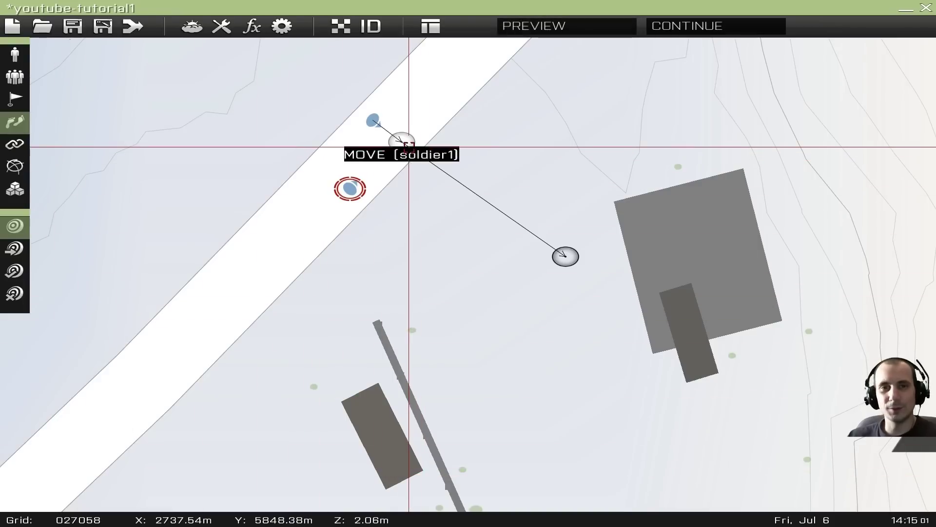
Step: Delete both MOVE waypoints and the Marksman, keeping the player unit on the road
right_click_drag(496, 182, 542, 246)
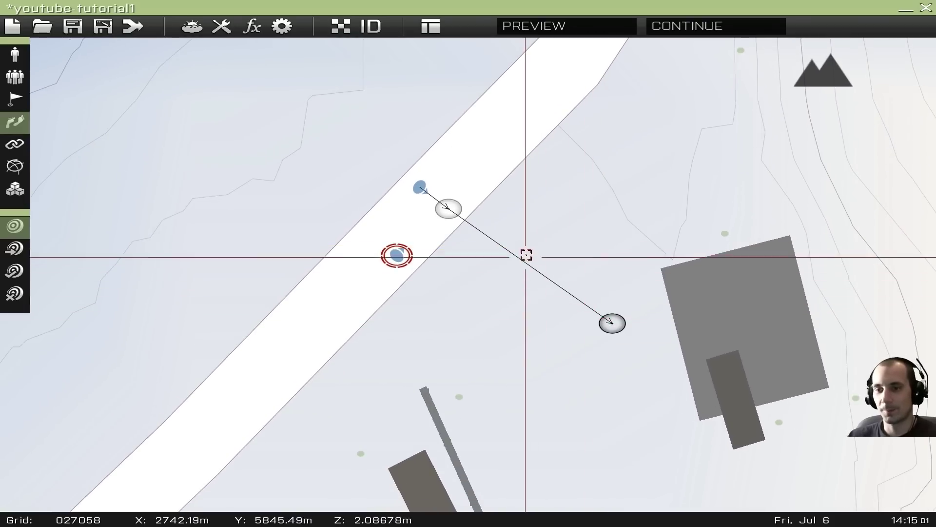
right_click_drag(466, 209, 504, 284)
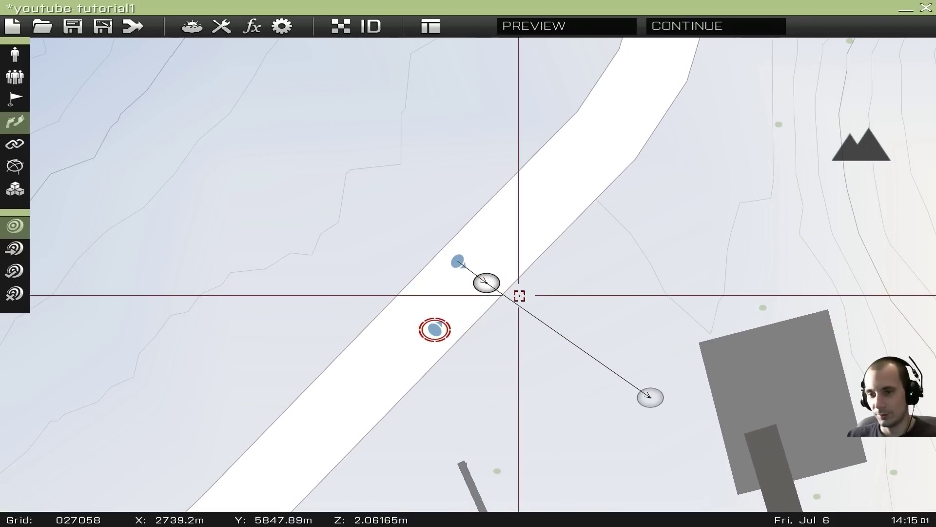
key("Delete")
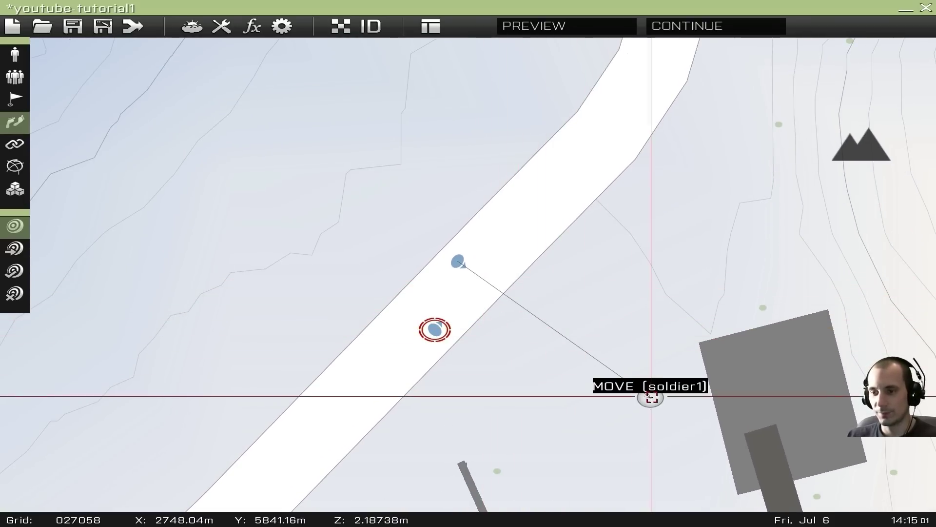
key("Delete")
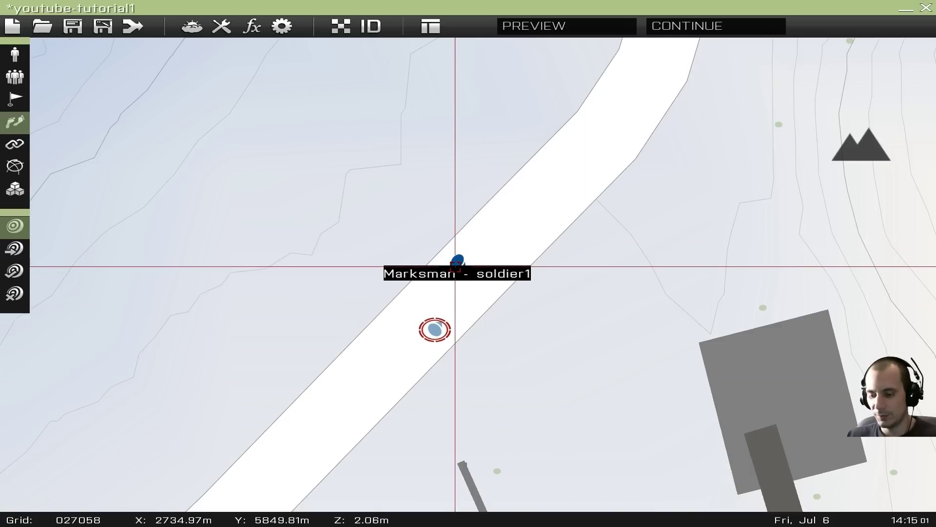
key("Delete")
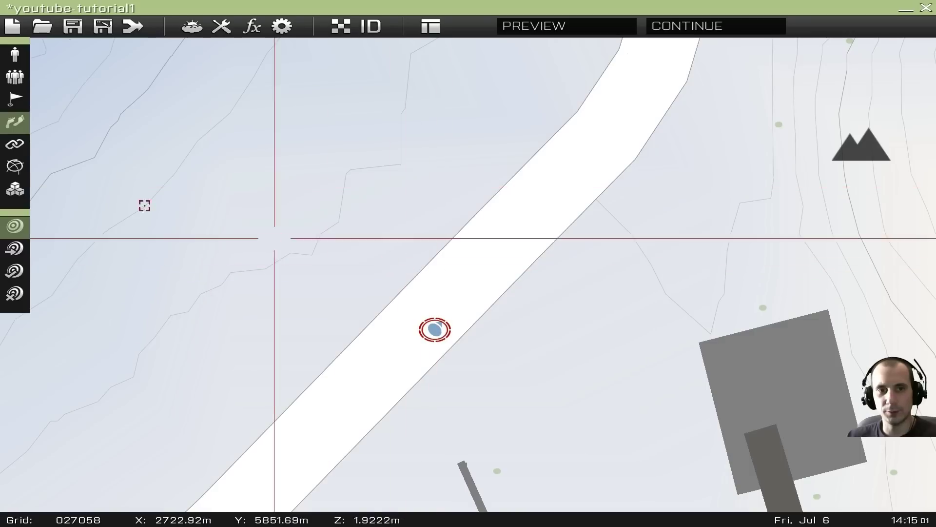
Step: Insert a BLUFOR group of faction Blue, class Support Infantry, unit Support Team (CLS), on the road just ahead of the player
left_click(14, 77)
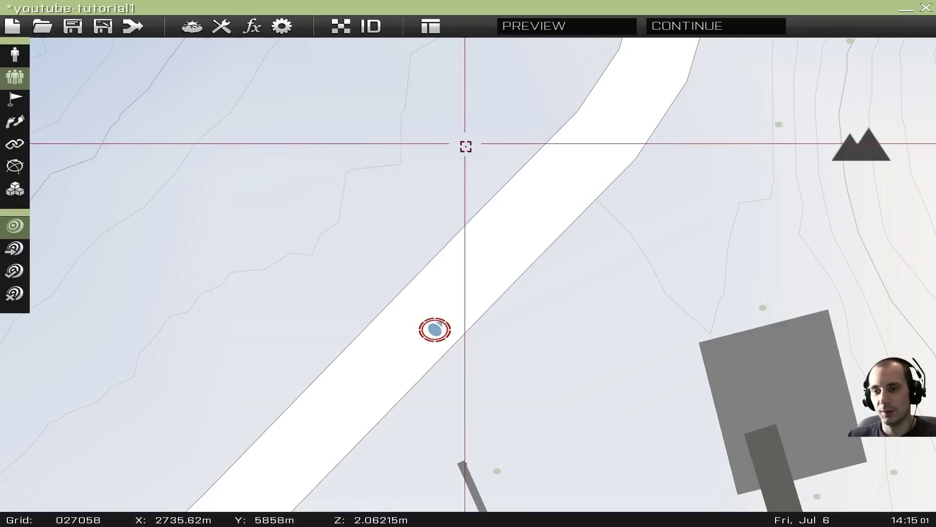
right_click_drag(449, 258, 479, 215)
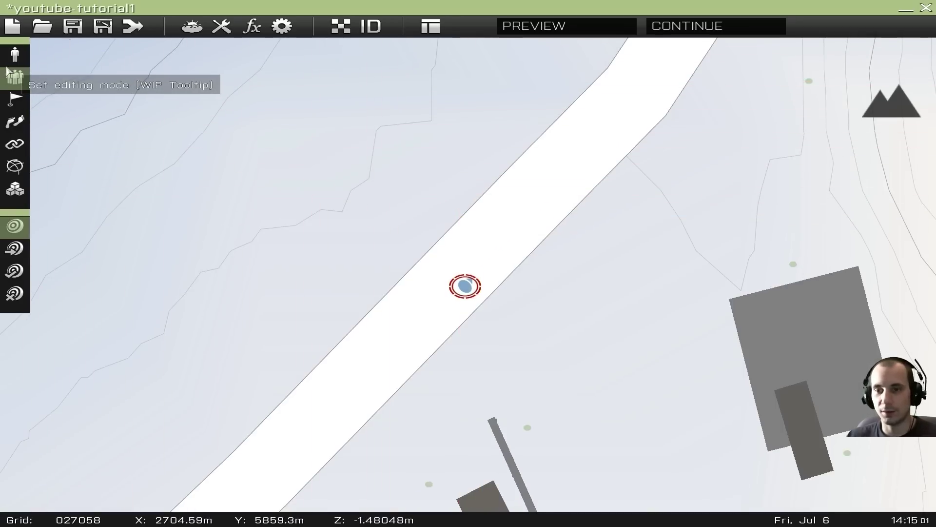
double_click(467, 224)
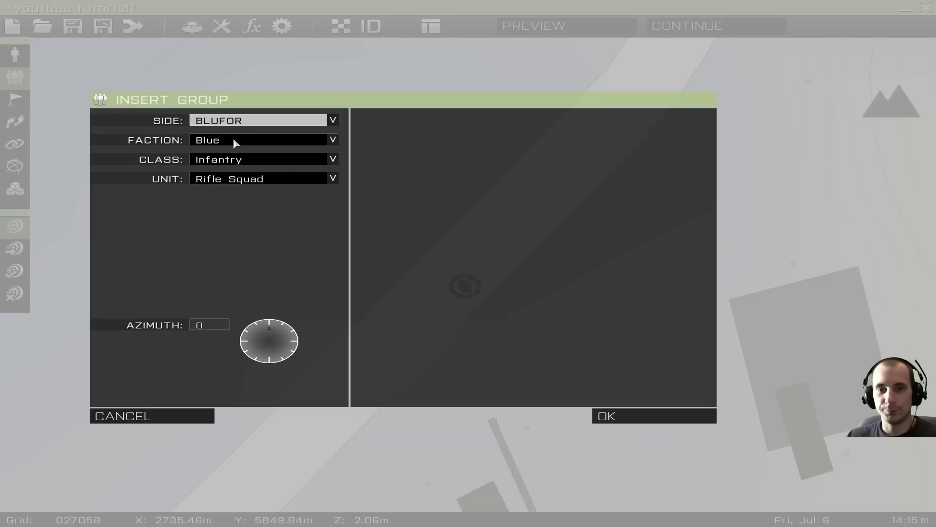
left_click(262, 159)
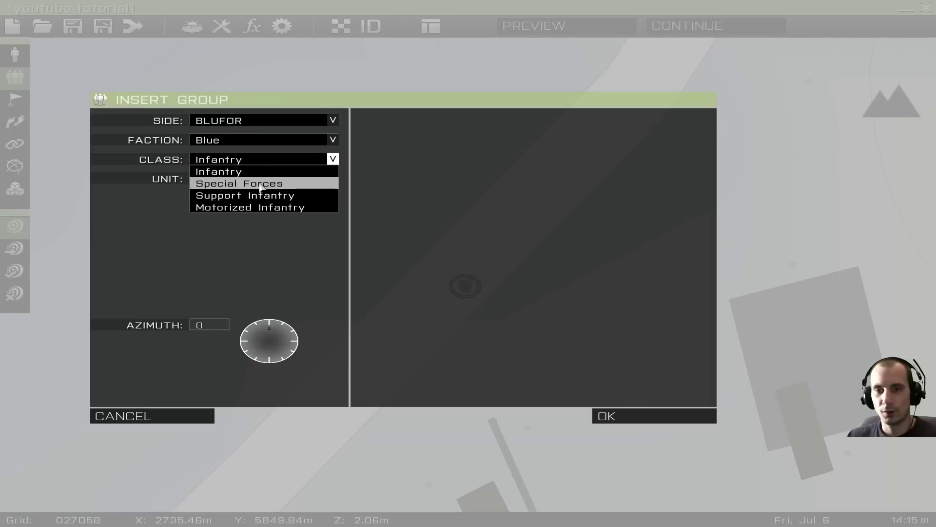
left_click(258, 196)
left_click(266, 179)
left_click(265, 203)
left_click(266, 179)
left_click(266, 191)
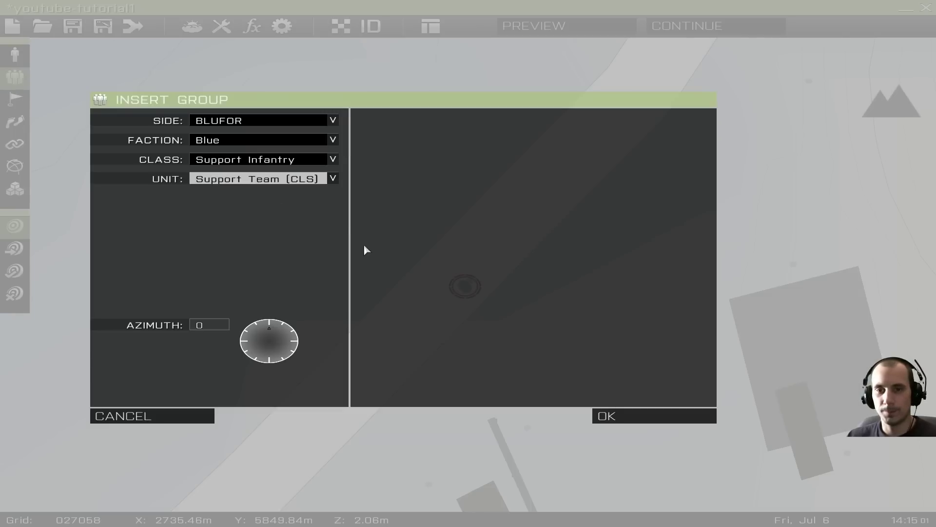
left_click(643, 413)
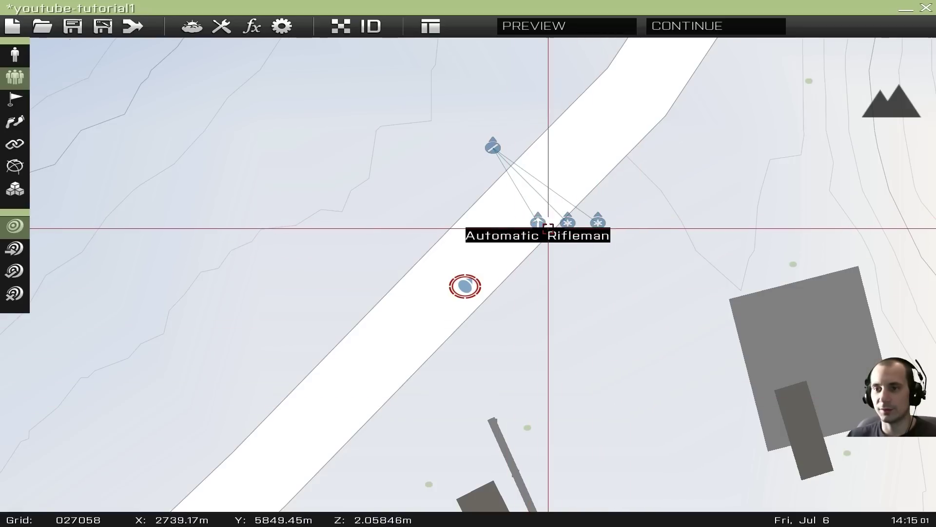
Step: Unlink the Team Leader from the other members of the support team
left_click(492, 146)
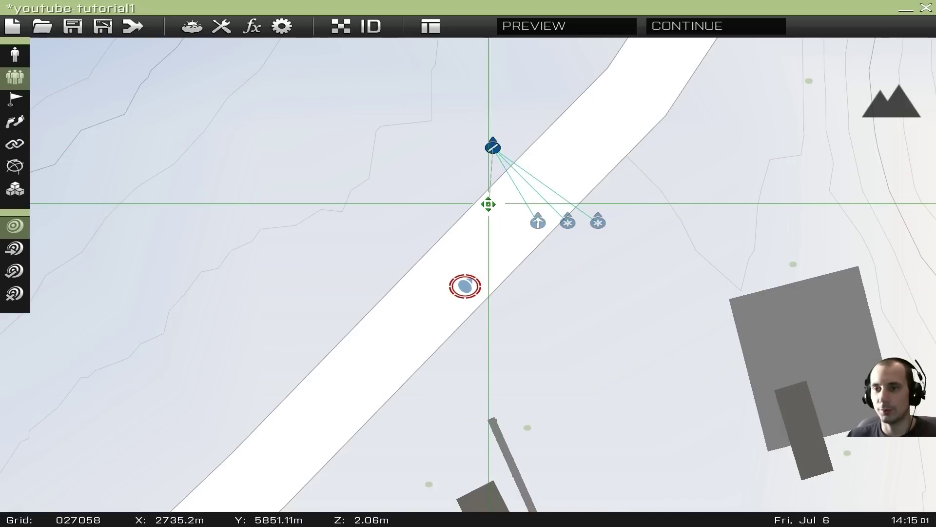
left_click(531, 222)
left_click(566, 222)
left_click(598, 222)
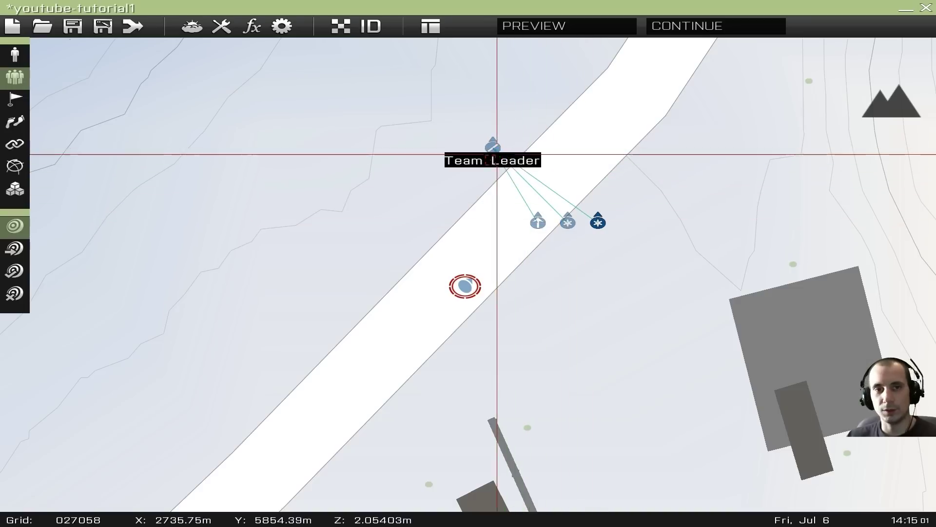
left_click(487, 140)
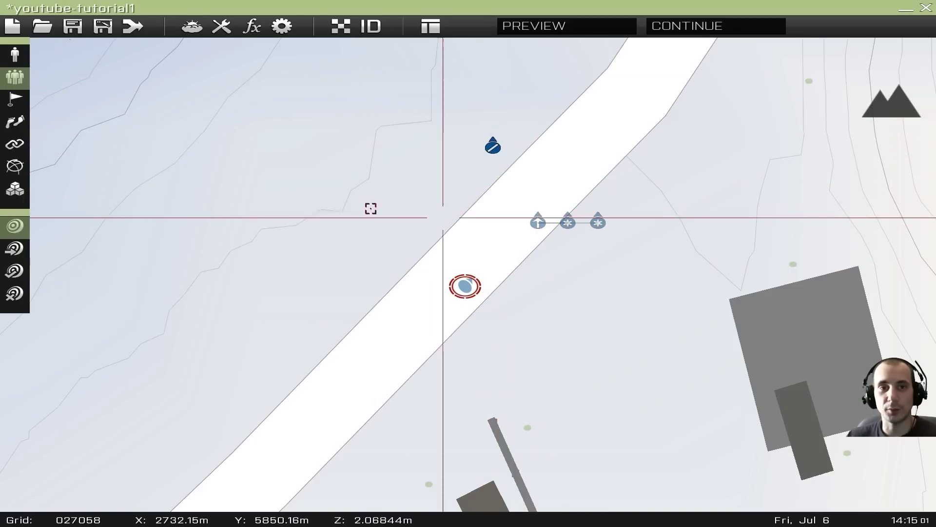
Step: Ungroup the Automatic Rifleman and both Medics, moving the Rifleman and one Medic to the large building's corner nearest the road
left_click(14, 55)
left_click_drag(537, 222, 733, 286)
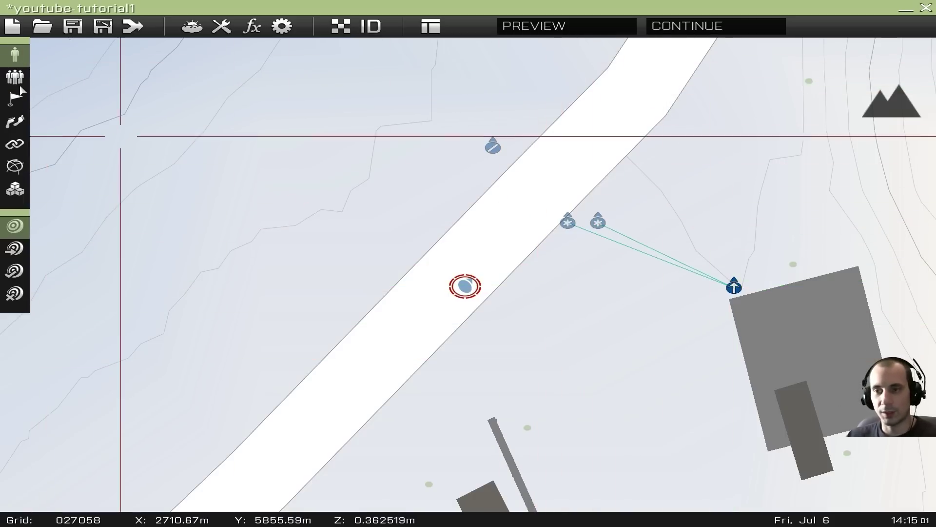
key("F2")
left_click_drag(567, 226, 614, 120)
left_click(27, 59)
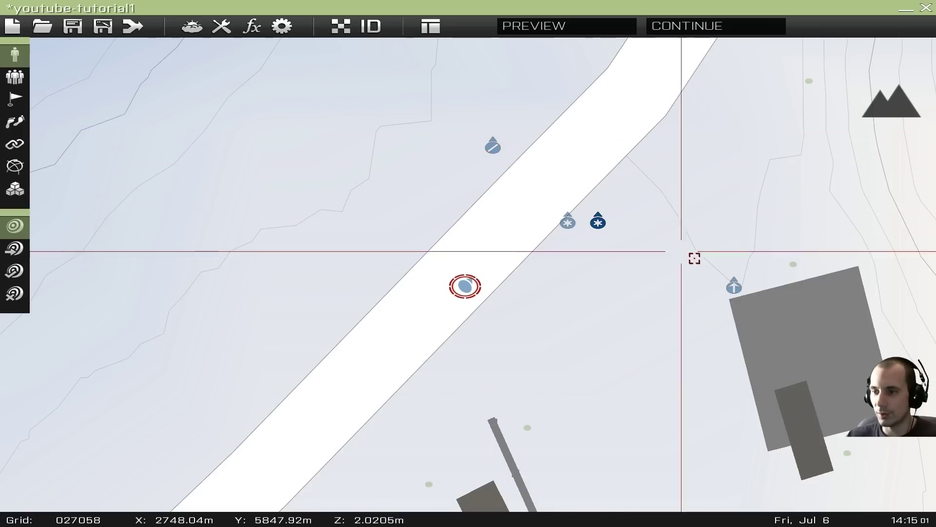
left_click_drag(602, 223, 755, 284)
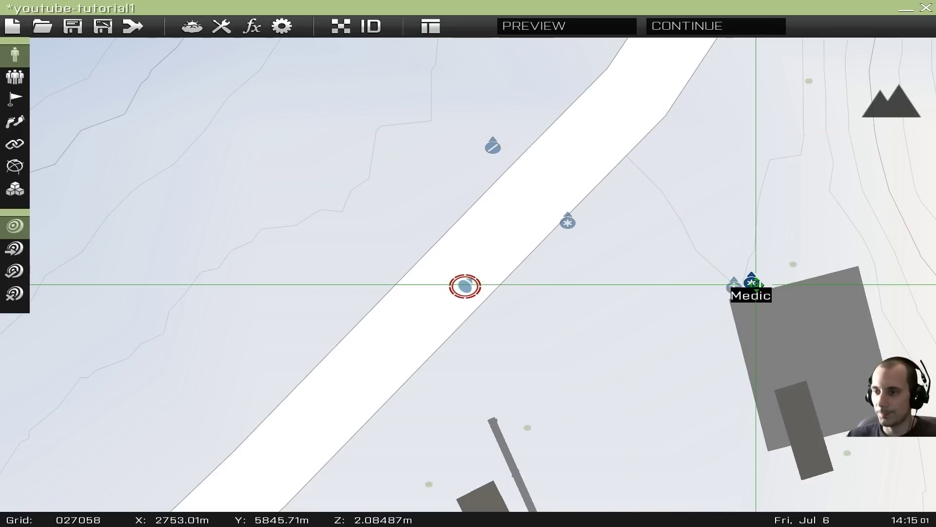
Step: Change the facing direction of the Automatic Rifleman at the building's corner and set the neighbouring Medic's azimuth to 235
scroll(751, 286, "up", 3)
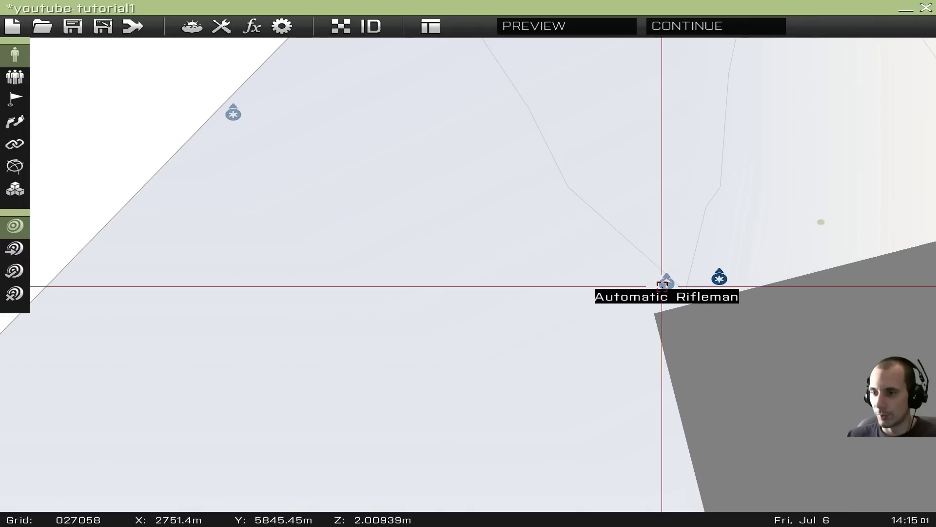
left_click(669, 296)
double_click(680, 295)
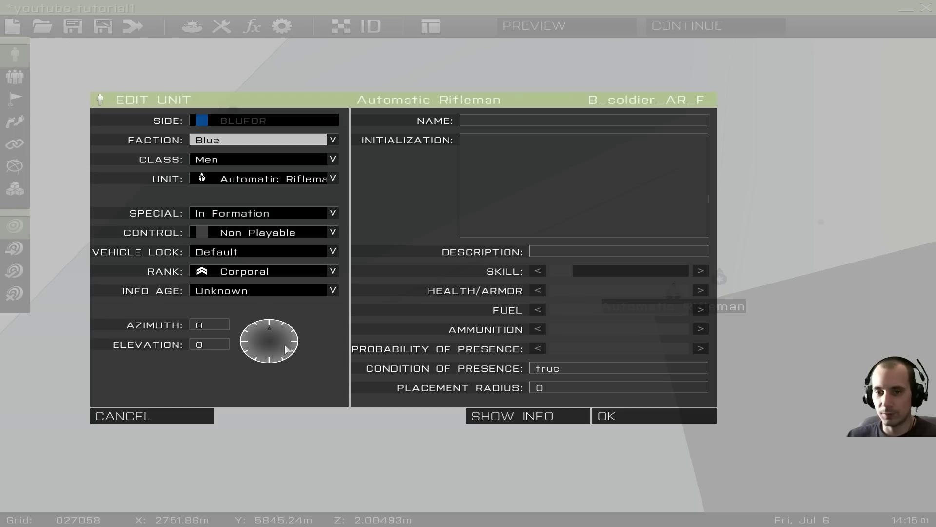
left_click(591, 416)
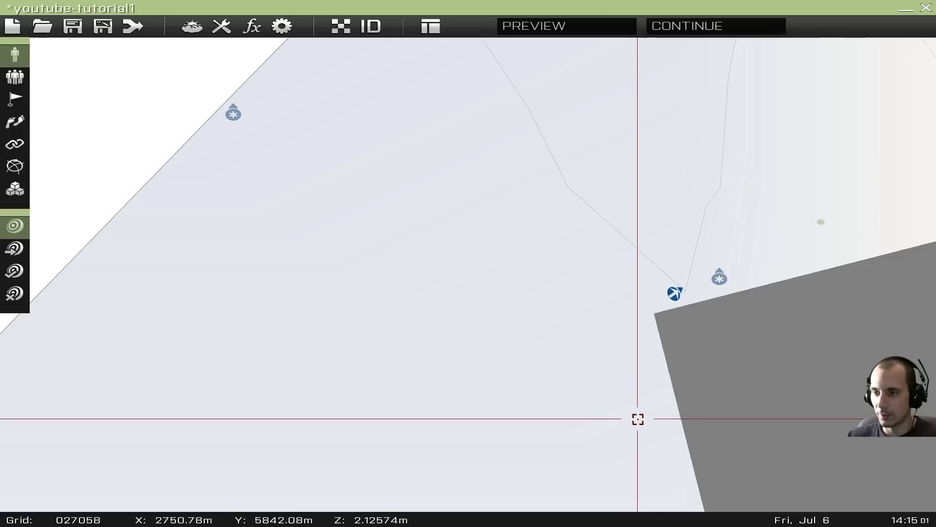
double_click(717, 283)
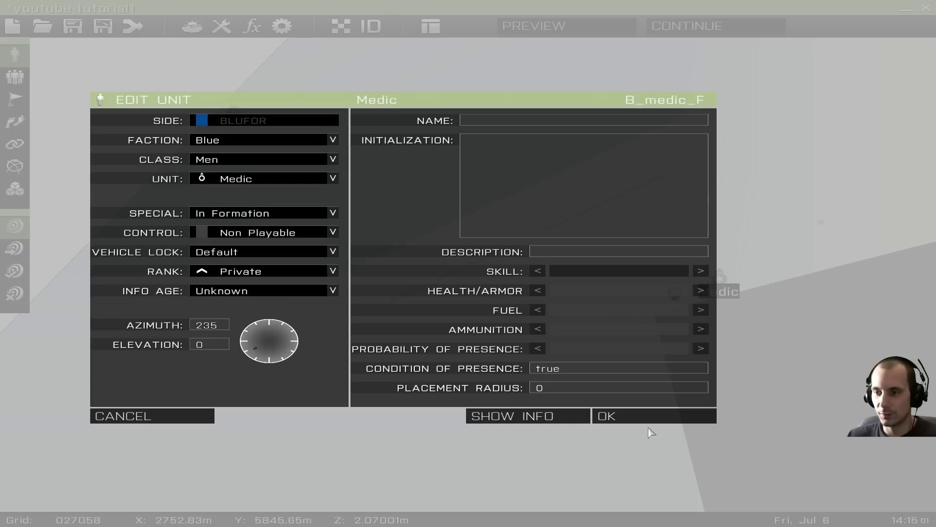
left_click(637, 417)
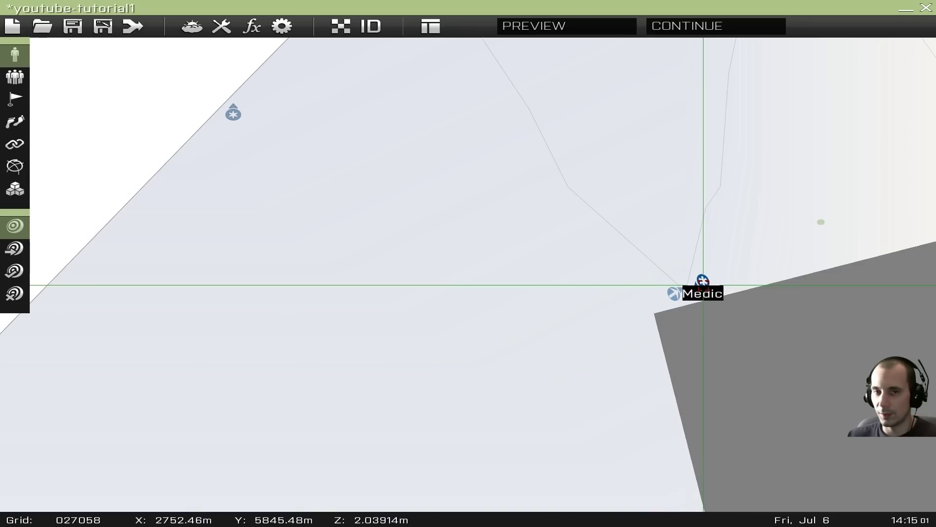
Step: Insert a GUARD waypoint for the Automatic Rifleman at his own position by the building's corner
left_click(13, 121)
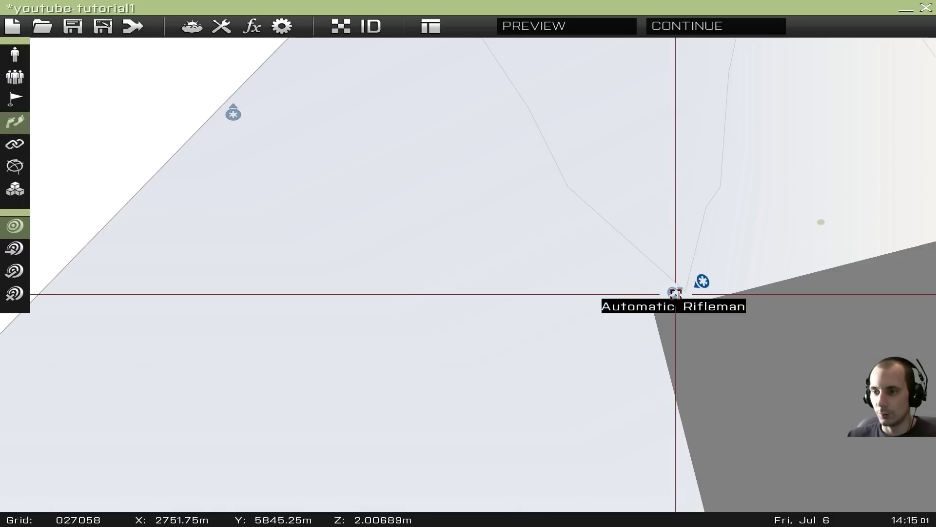
double_click(673, 293)
left_click(223, 140)
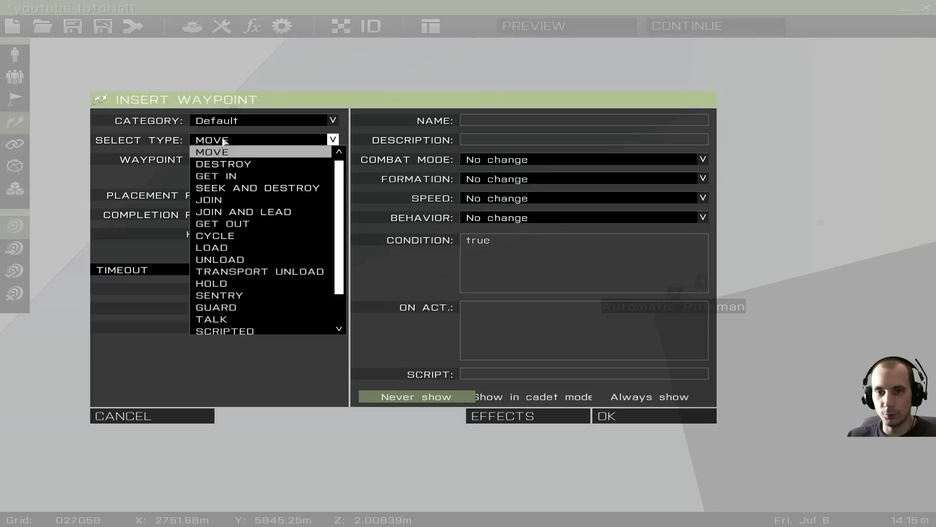
left_click(240, 307)
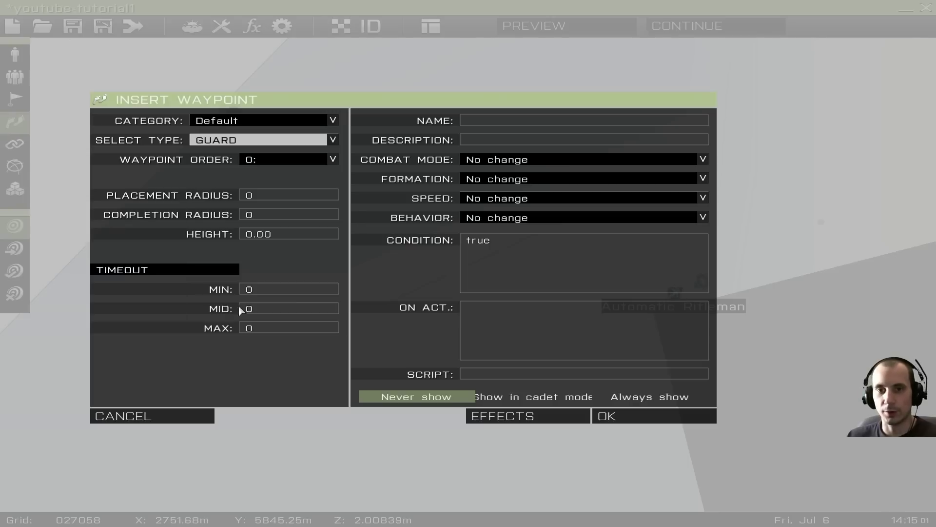
left_click(649, 412)
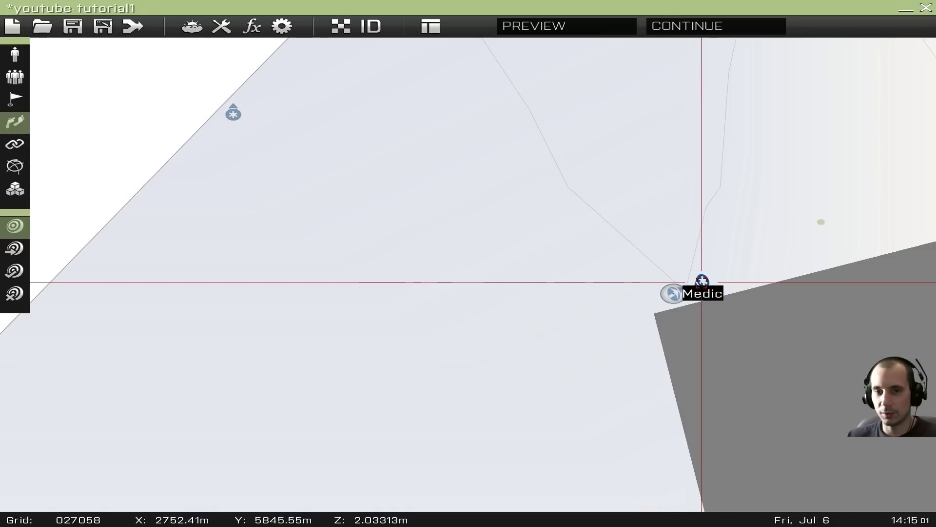
Step: Insert a GUARD waypoint for the Medic at his own position by the building's corner
double_click(701, 283)
left_click(233, 141)
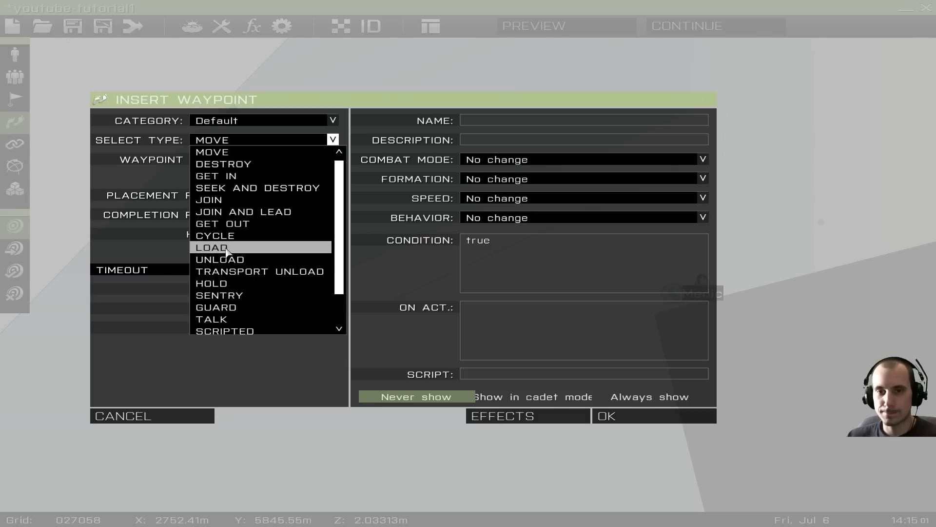
left_click(217, 307)
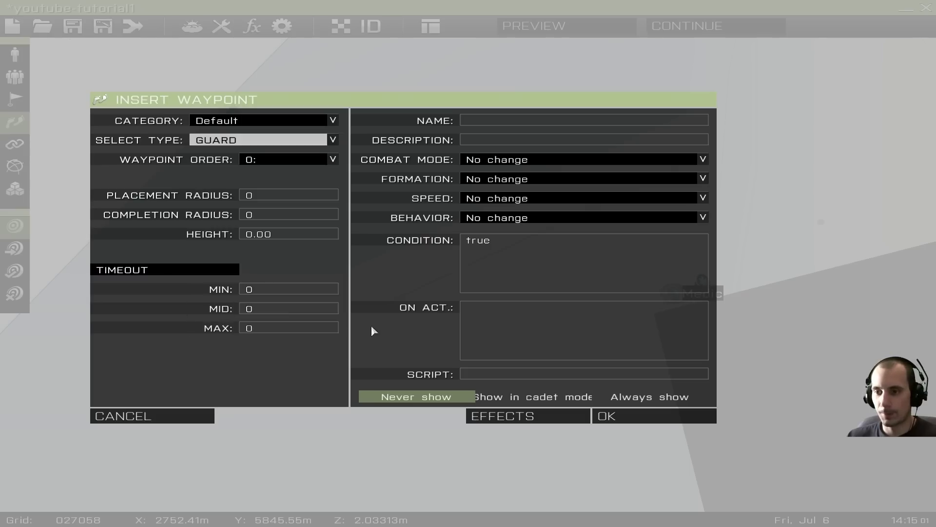
left_click(632, 416)
Step: Move the player's Grenadier beside the building's corner and preview the mission to watch the two guarding units
scroll(236, 249, "up", 3)
left_click_drag(164, 268, 480, 271)
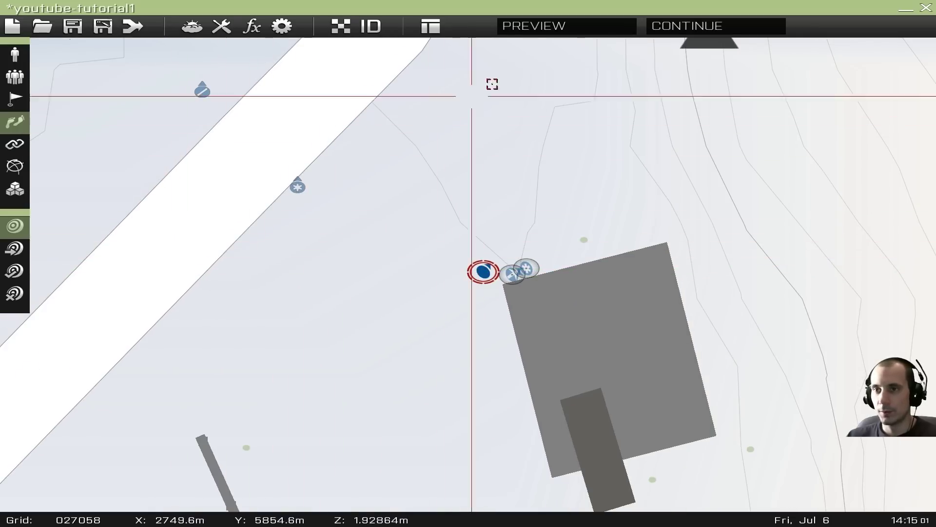
left_click(535, 32)
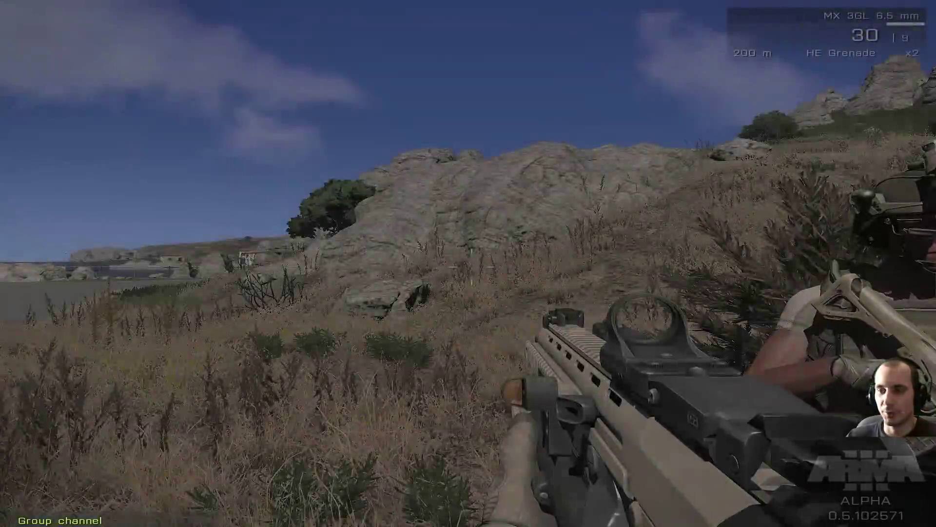
key("s")
key("a")
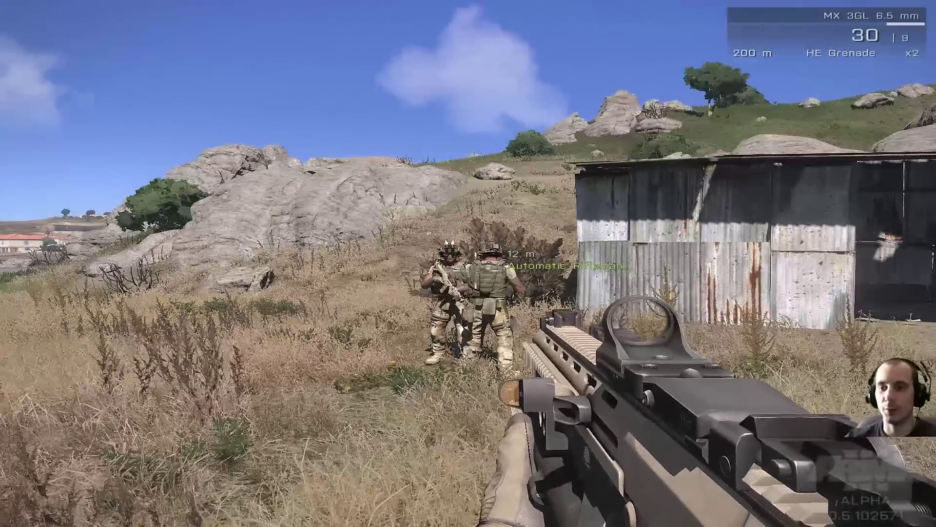
key("Escape")
left_click(59, 471)
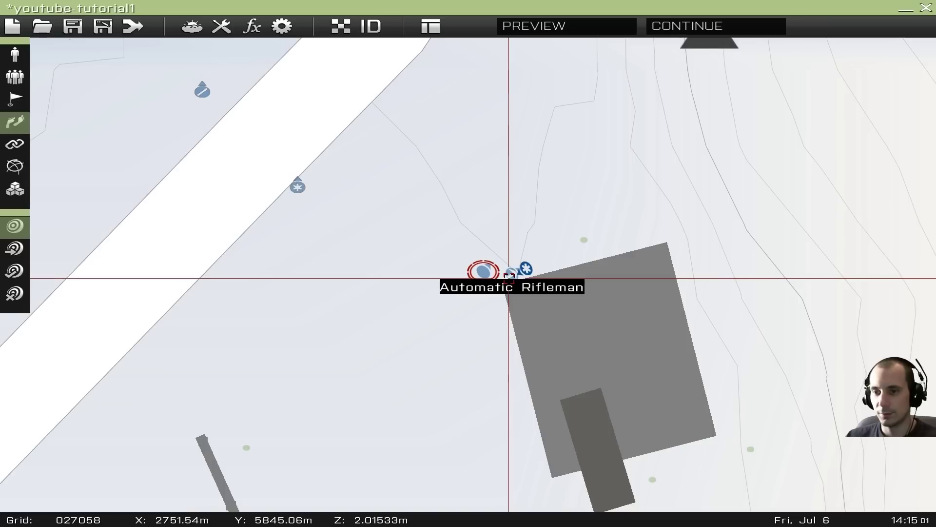
Step: Move the Automatic Rifleman and the Medic from the building back to the road, and group them and the other Medic with the Team Leader
left_click_drag(510, 279, 258, 204)
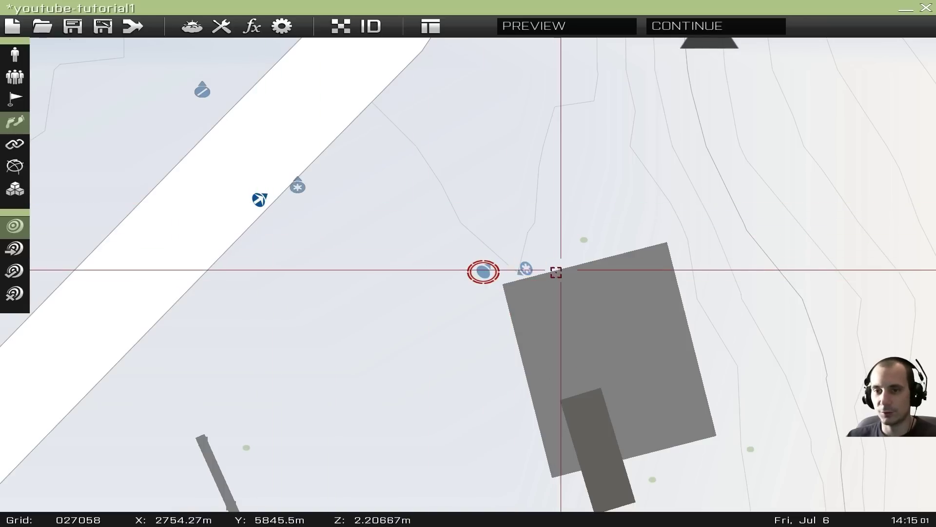
left_click_drag(522, 269, 334, 186)
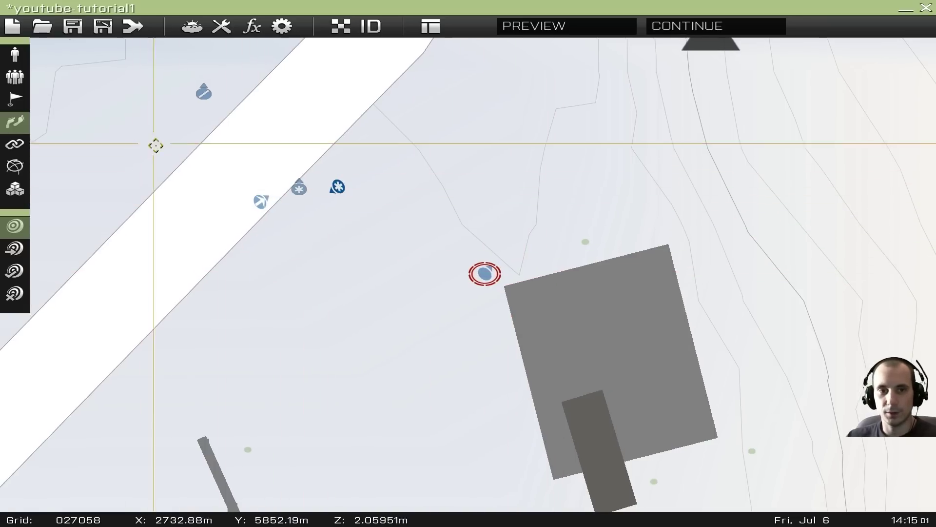
right_click_drag(153, 142, 247, 169)
left_click(13, 79)
left_click_drag(352, 223, 295, 116)
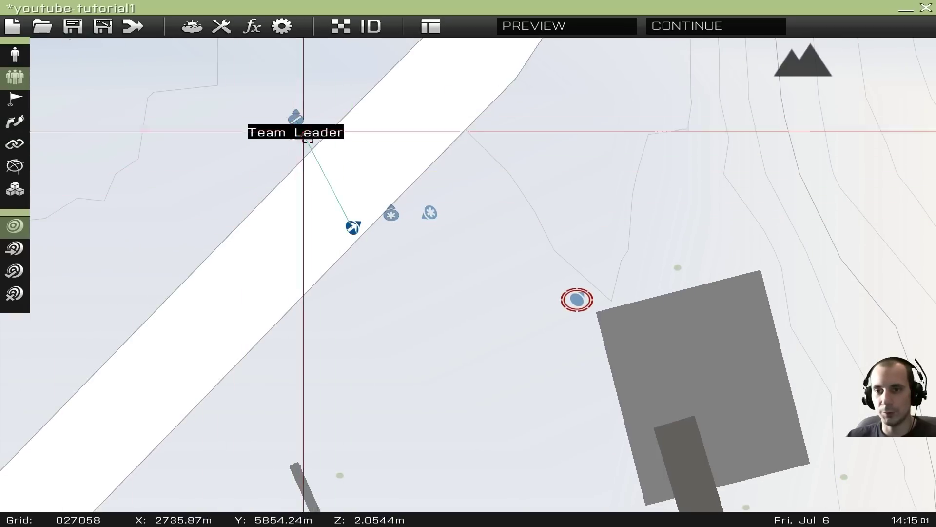
left_click_drag(390, 211, 290, 114)
left_click_drag(428, 212, 294, 118)
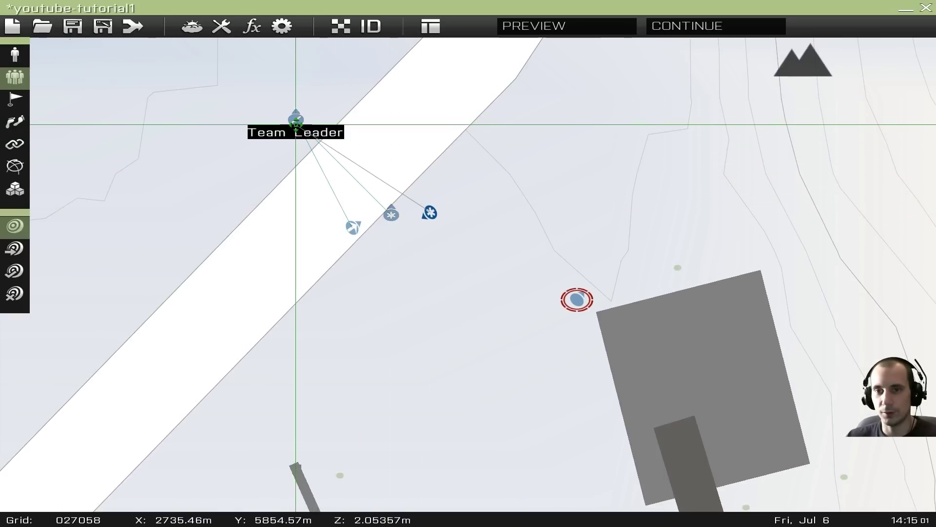
Step: Place the Automatic Rifleman beside the Team Leader across the road and set the Team Leader's azimuth to 165
key("F1")
left_click_drag(352, 225, 254, 107)
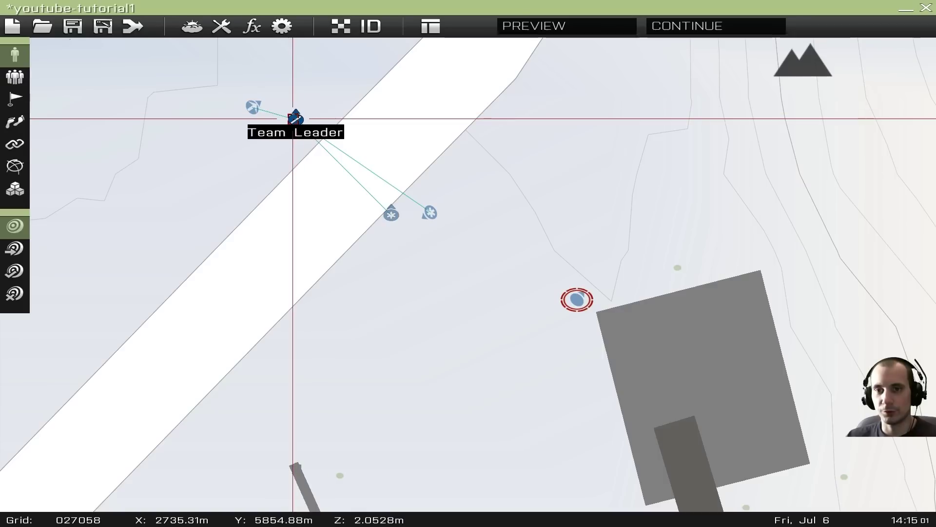
double_click(295, 118)
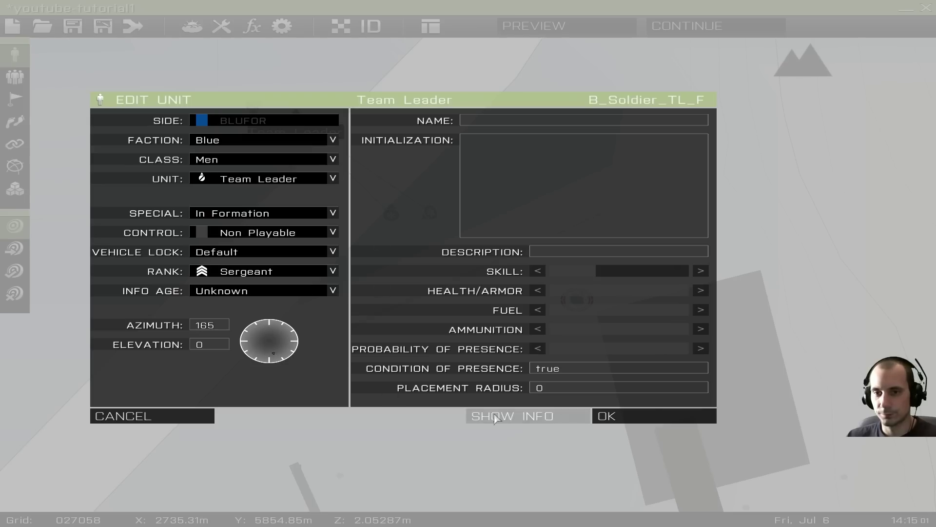
left_click(626, 415)
Step: Move both Medics next to the Team Leader and turn each of them to face the road
left_click_drag(393, 210, 293, 88)
double_click(293, 95)
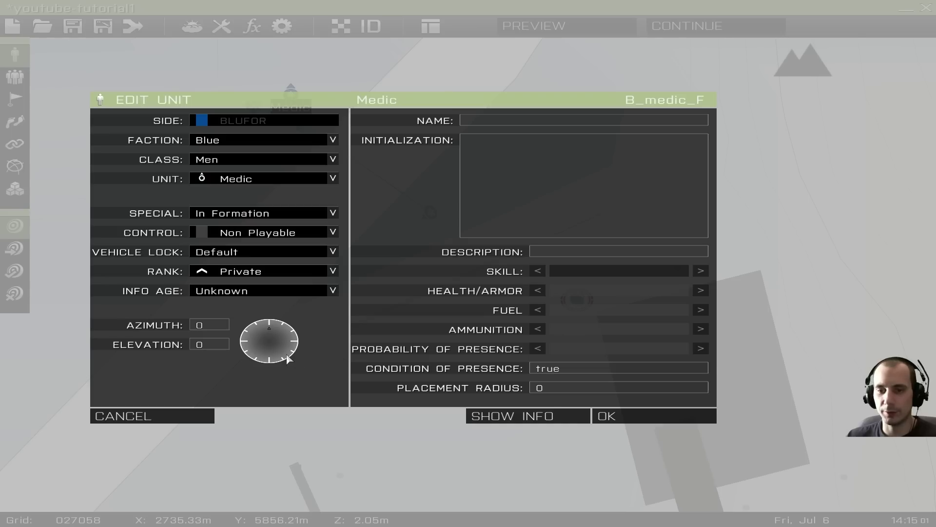
left_click(607, 416)
left_click_drag(429, 209, 320, 92)
double_click(319, 93)
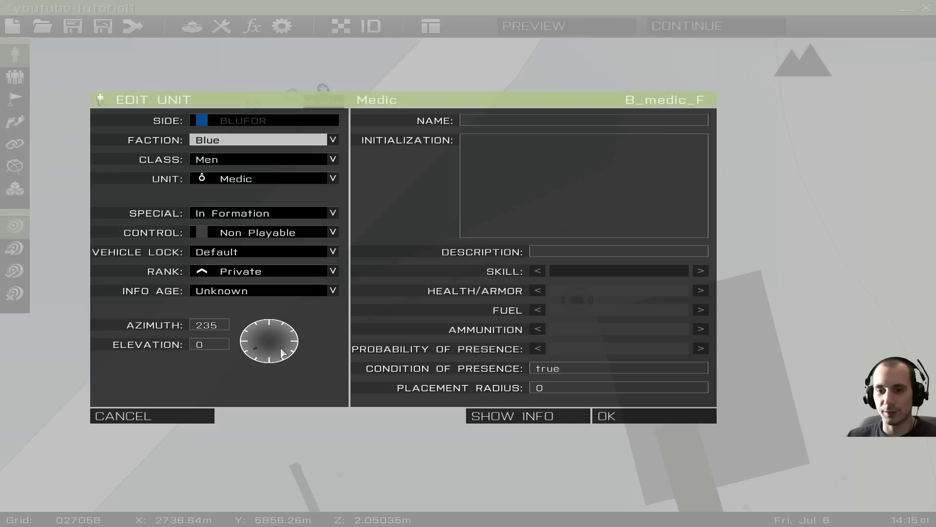
left_click(636, 420)
Step: Set the Automatic Rifleman's azimuth to 155 and slightly adjust the Team Leader's position
scroll(475, 249, "up", 5)
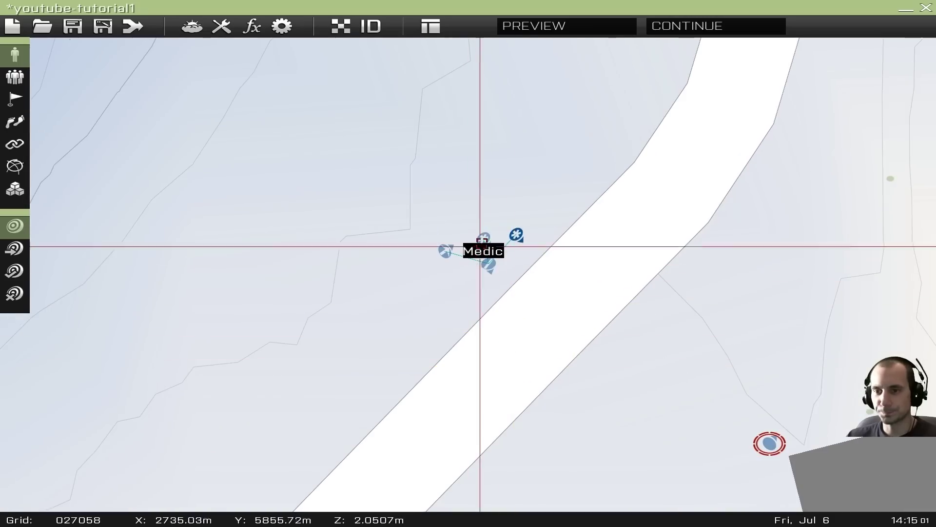
double_click(447, 252)
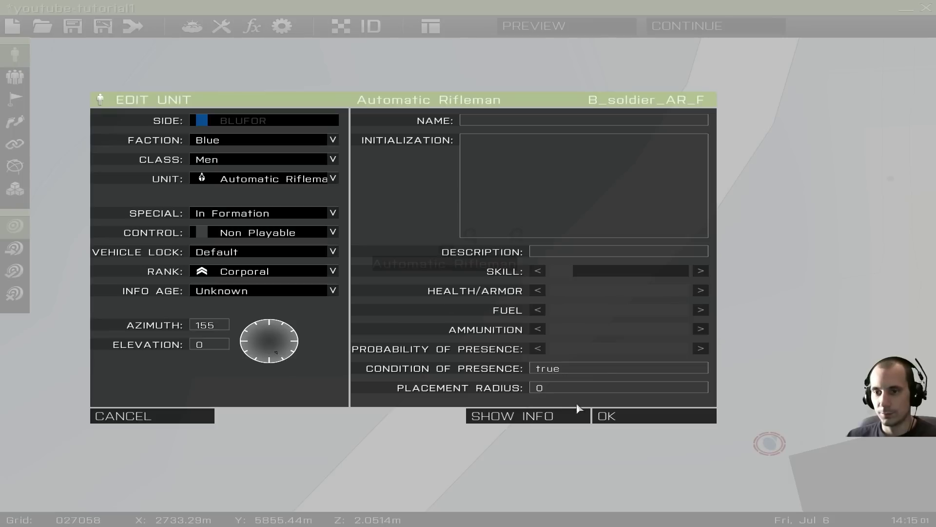
left_click(606, 416)
left_click_drag(489, 262, 476, 259)
Step: Insert a first MOVE waypoint for the Team Leader's group on the edge of the road just beside the team
right_click_drag(537, 276, 412, 78)
scroll(530, 222, "down", 3)
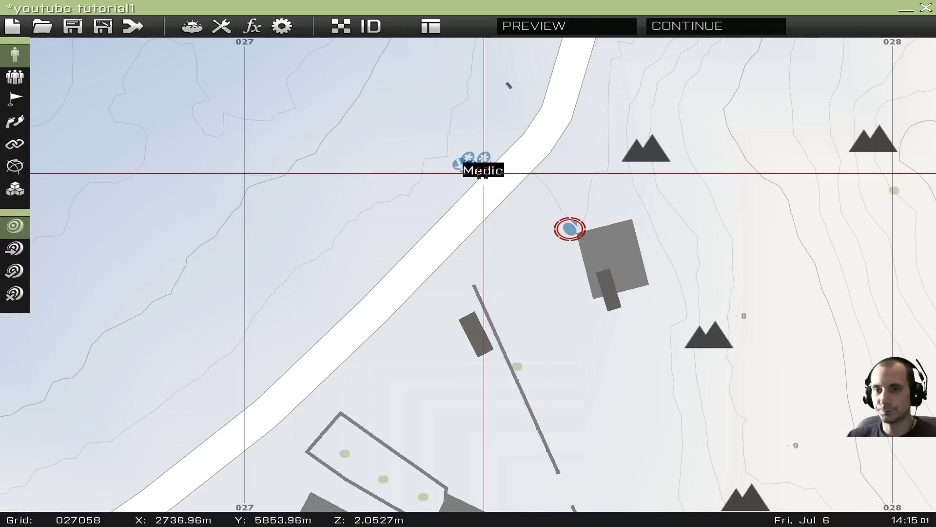
scroll(473, 433, "up", 5)
right_click_drag(473, 433, 411, 211)
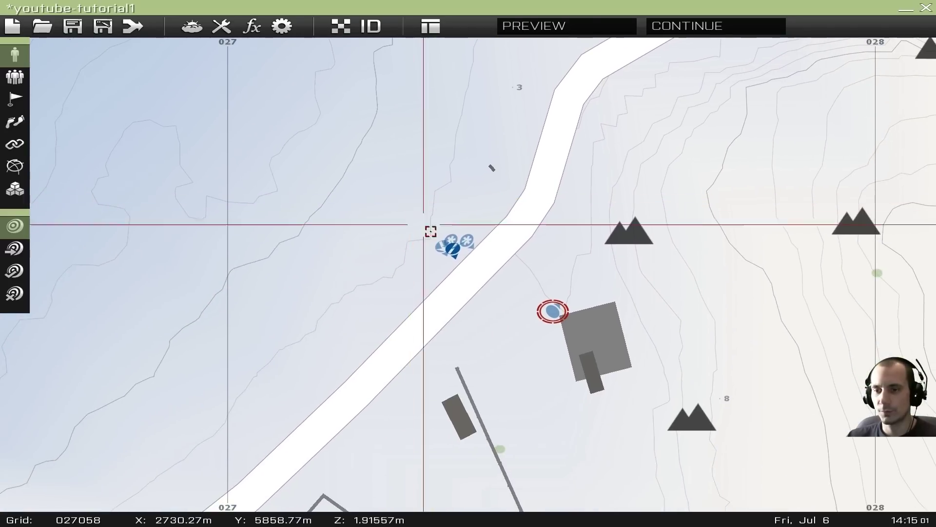
right_click_drag(513, 338, 437, 218)
right_click_drag(406, 176, 506, 282)
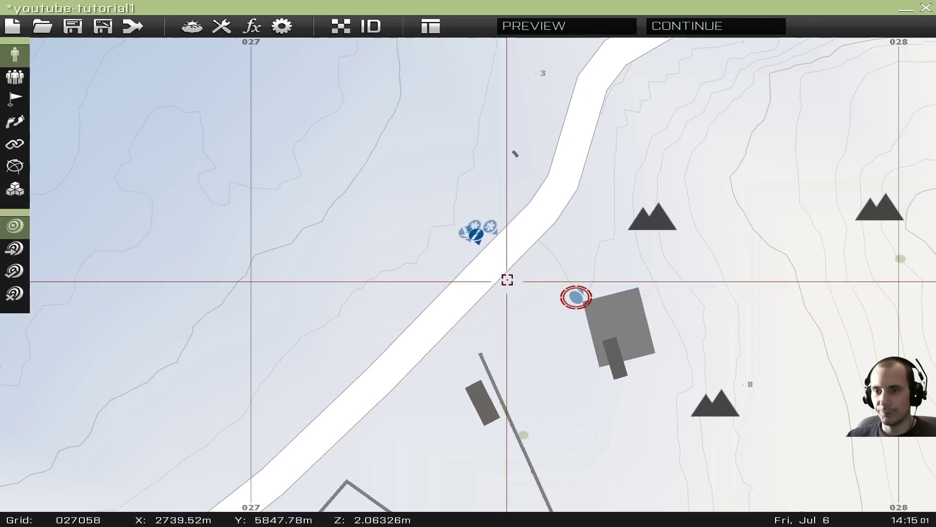
scroll(471, 256, "up", 3)
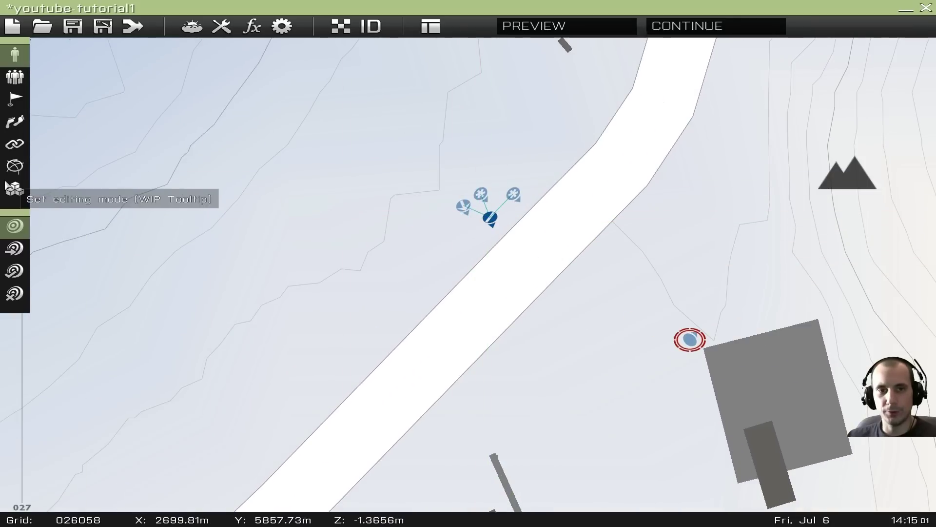
left_click(15, 121)
right_click_drag(412, 238, 439, 219)
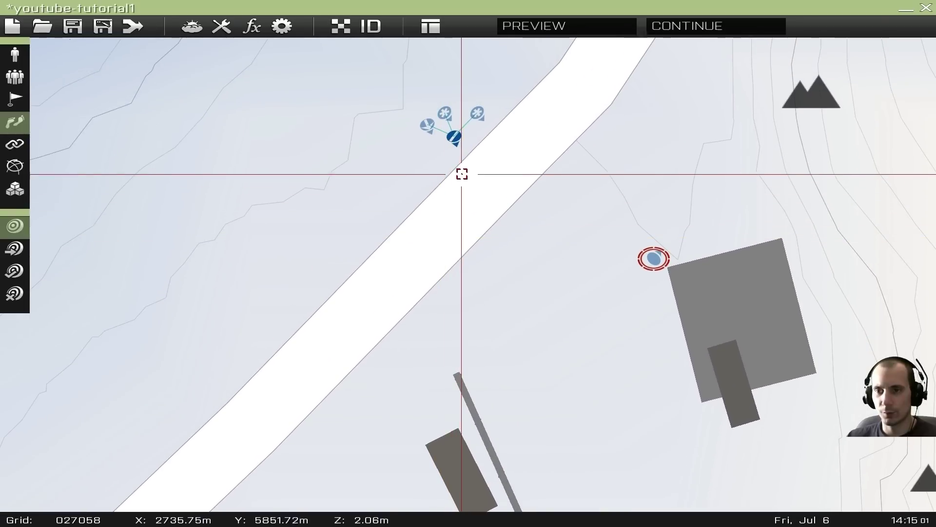
double_click(462, 176)
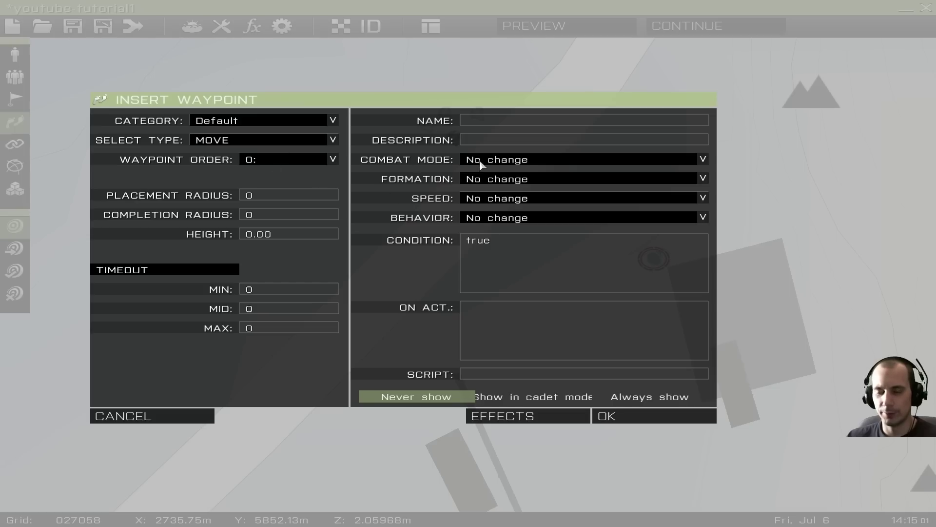
left_click(663, 413)
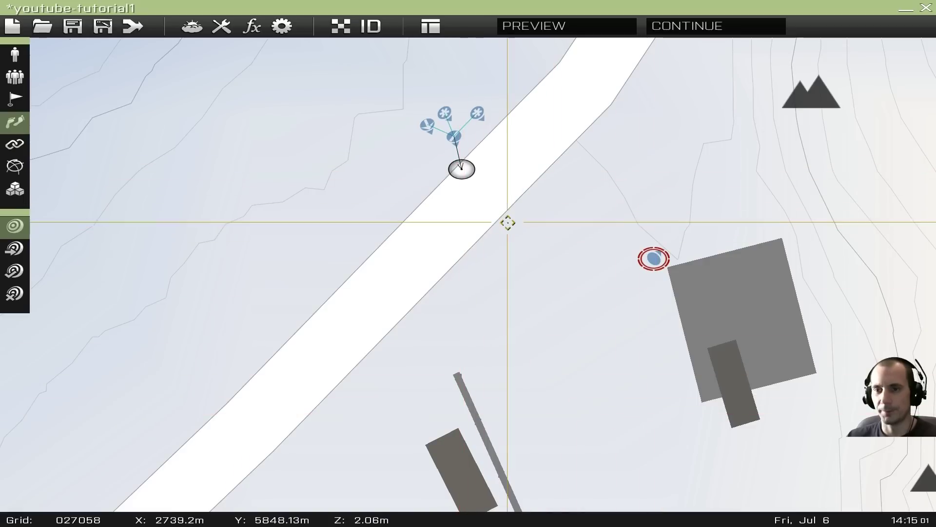
Step: Insert a second MOVE waypoint for the group farther southwest along the road, near the walled building compound
right_click_drag(508, 223, 458, 222)
right_click_drag(372, 238, 434, 195)
right_click_drag(492, 286, 390, 117)
scroll(537, 261, "down", 8)
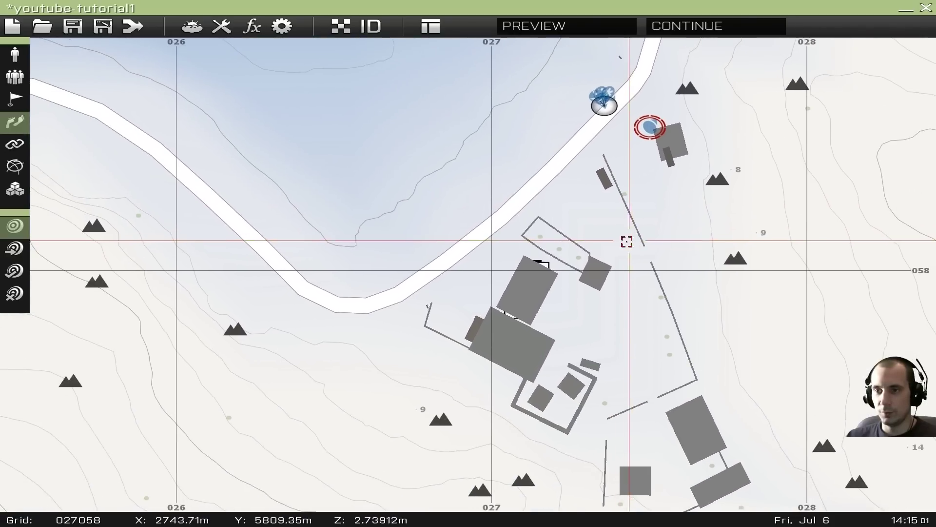
right_click_drag(527, 215, 520, 265)
right_click_drag(503, 299, 541, 231)
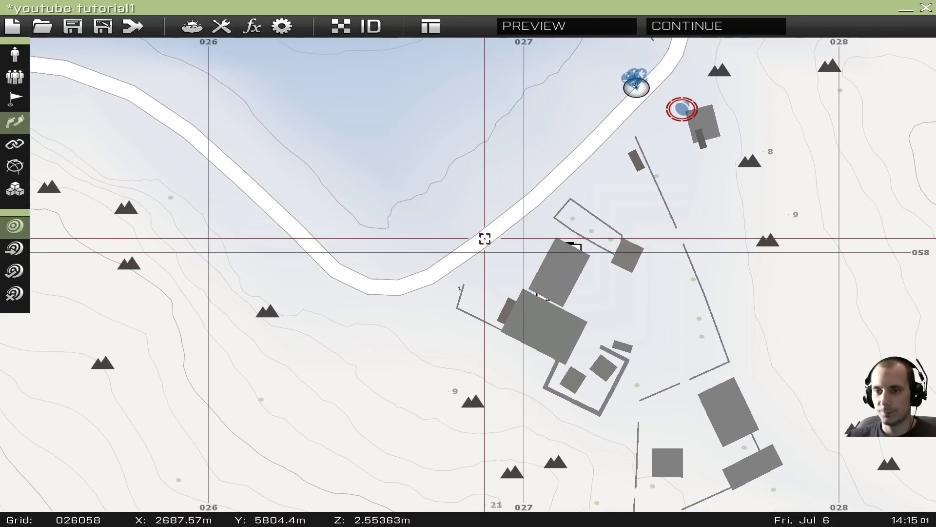
double_click(495, 228)
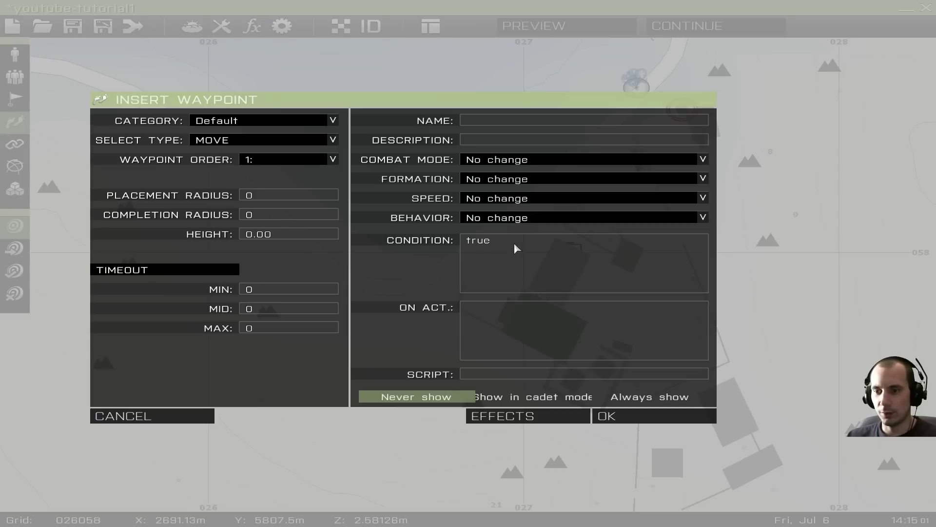
left_click(635, 417)
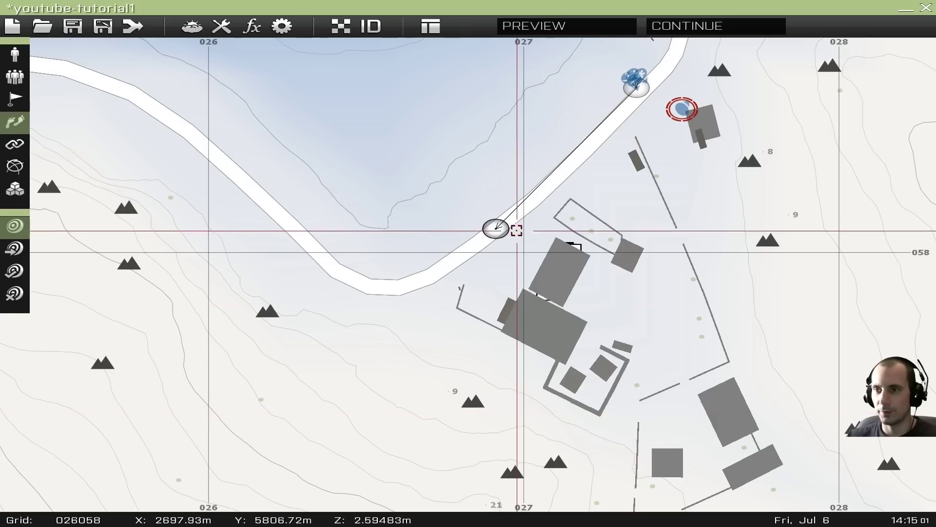
Step: Examine the group's route along the road between its two MOVE waypoints
scroll(580, 183, "up", 3)
right_click_drag(658, 103, 554, 297)
scroll(562, 259, "up", 3)
left_click_drag(547, 203, 279, 469)
scroll(280, 469, "down", 5)
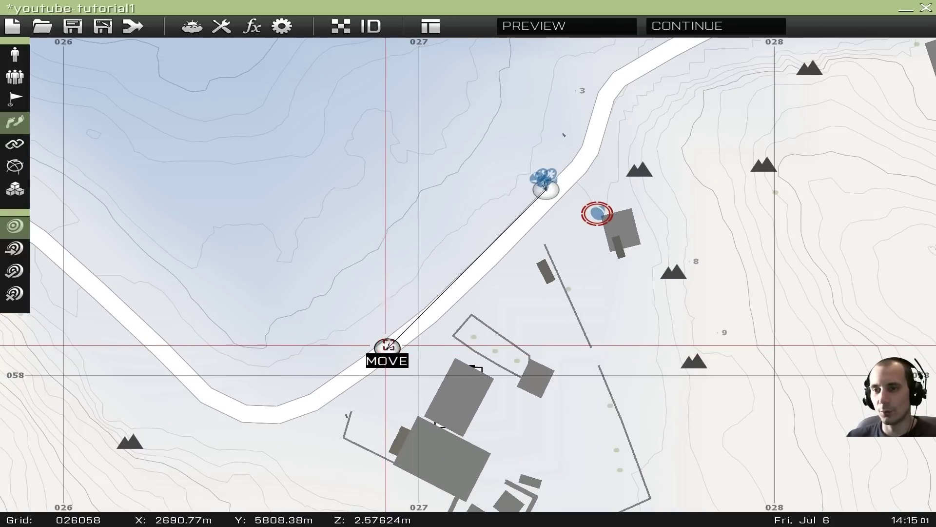
key("ctrl+z")
scroll(601, 181, "up", 5)
scroll(512, 244, "up", 2)
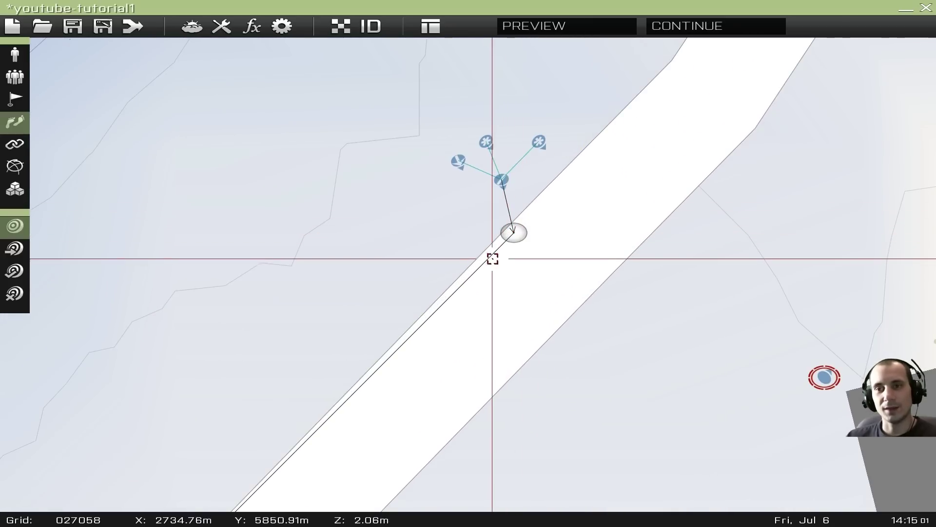
scroll(341, 410, "down", 1)
scroll(325, 426, "down", 3)
right_click_drag(259, 441, 604, 75)
right_click_drag(449, 217, 480, 206)
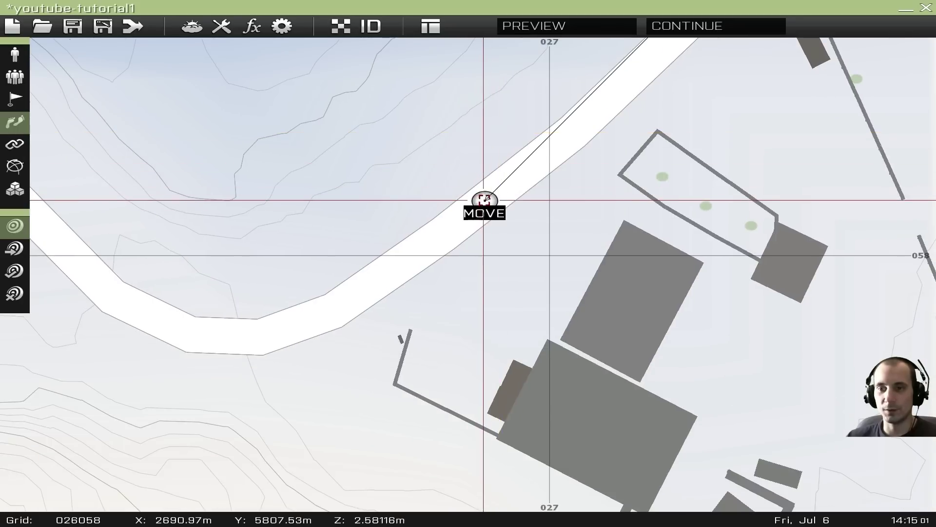
right_click_drag(639, 65, 393, 345)
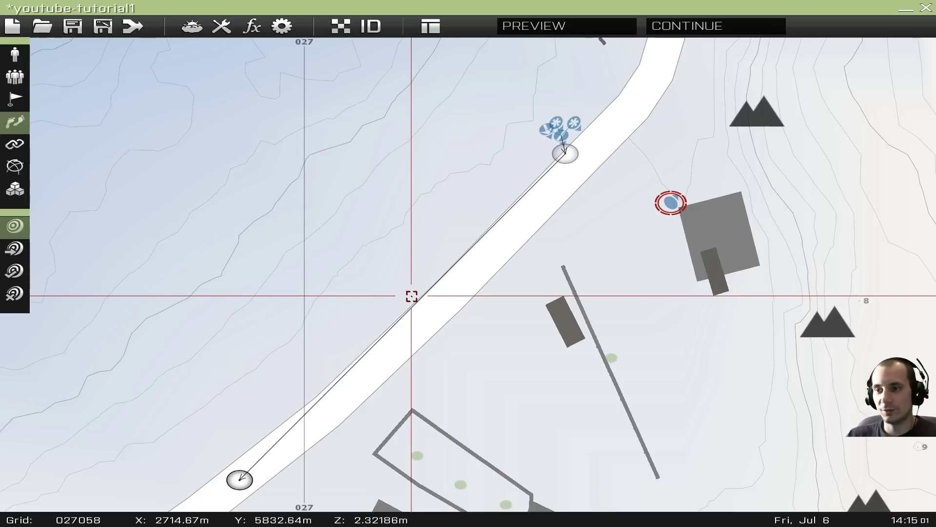
Step: Move the player's Grenadier from the building to the open ground northwest of the road, near the second MOVE waypoint
left_click_drag(669, 203, 194, 335)
right_click_drag(377, 270, 542, 145)
right_click_drag(412, 280, 510, 308)
right_click_drag(548, 187, 395, 274)
Step: Start a new trigger on the open ground northwest of the road, between the two MOVE waypoints, and make its shape a rectangle
left_click(16, 101)
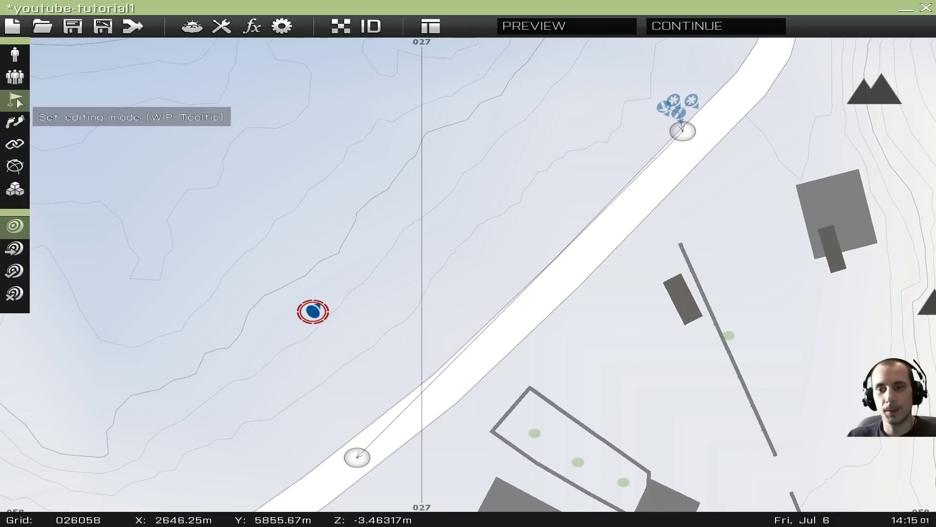
double_click(442, 218)
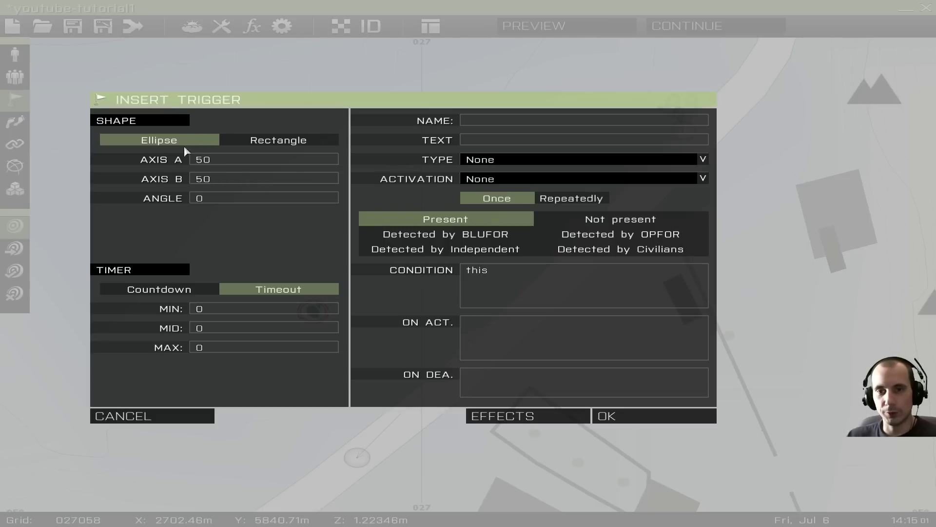
left_click(288, 143)
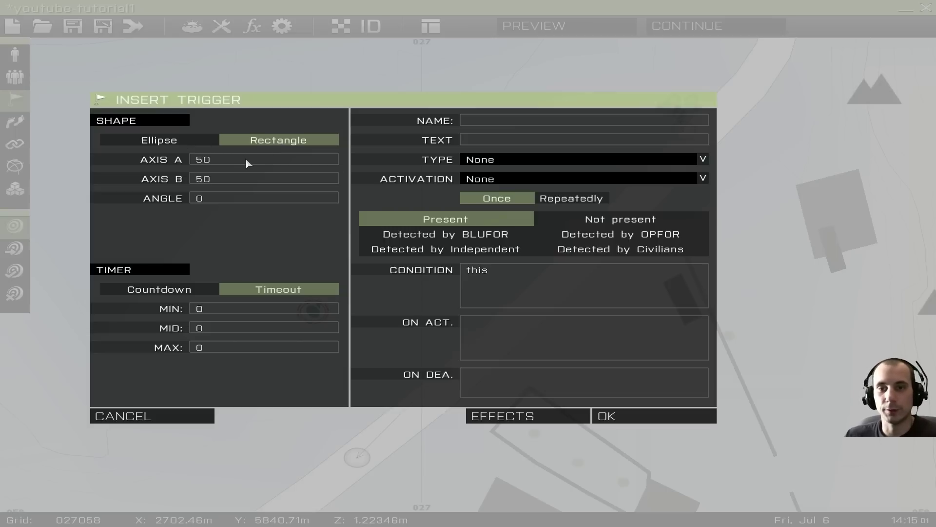
double_click(209, 161)
left_click(226, 161)
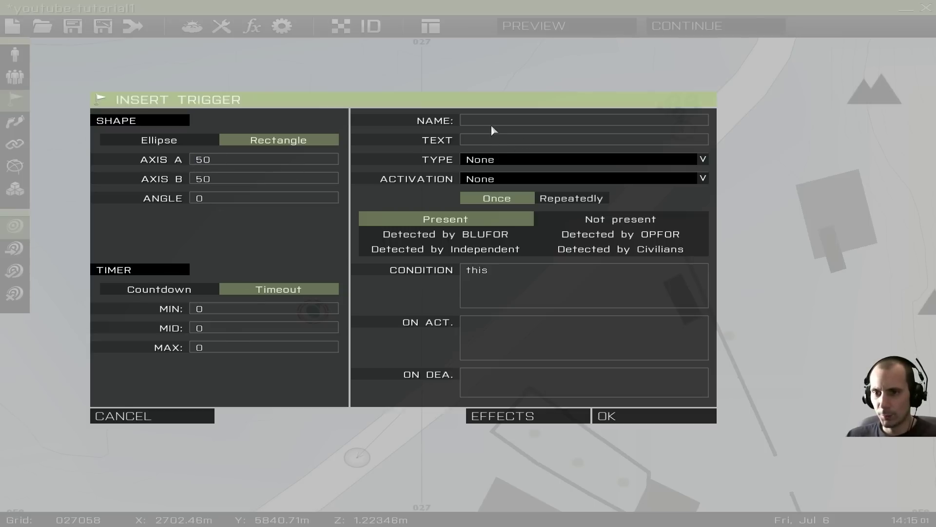
Step: Review the available trigger types, keep the type at None, and set the trigger's activation to OPFOR
left_click(482, 161)
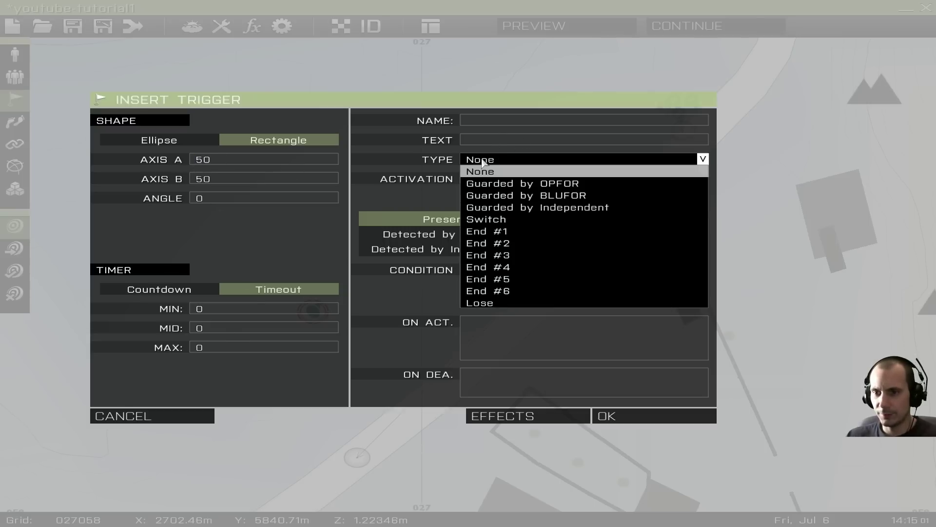
left_click(483, 162)
left_click(483, 163)
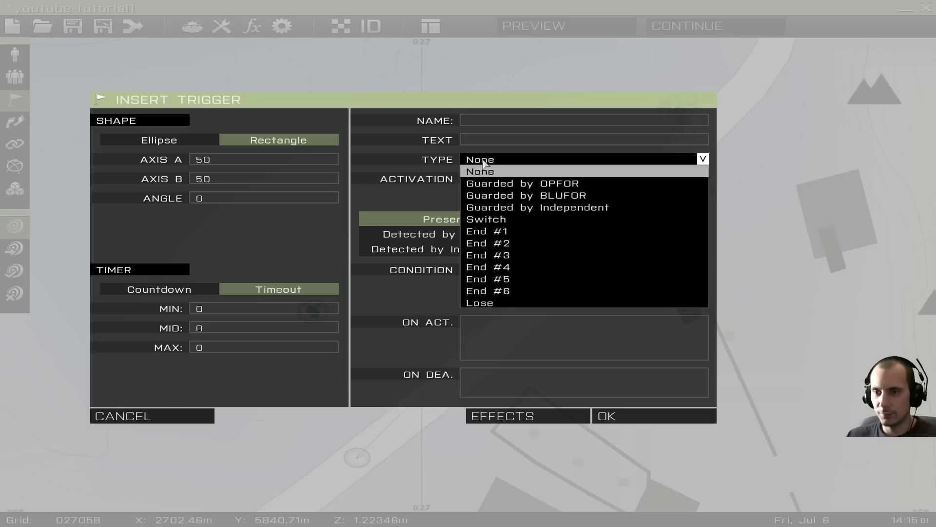
left_click(486, 164)
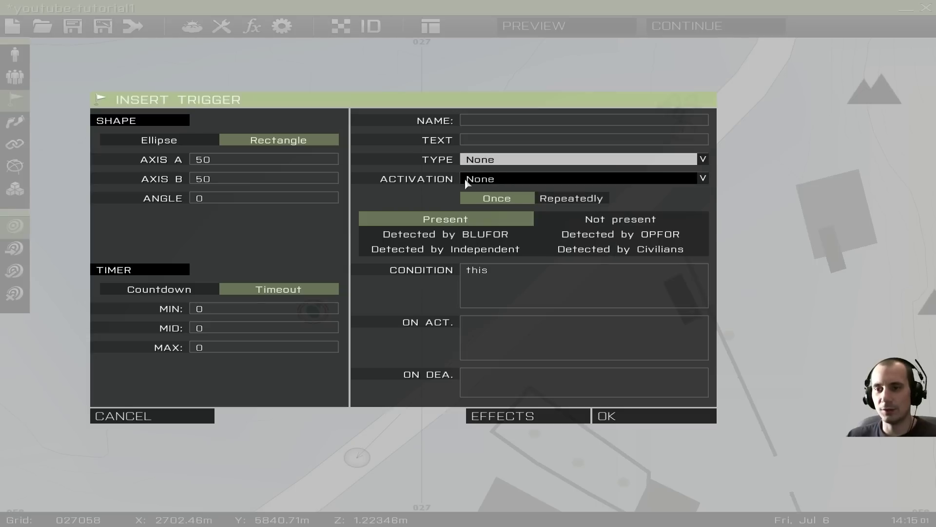
left_click(504, 180)
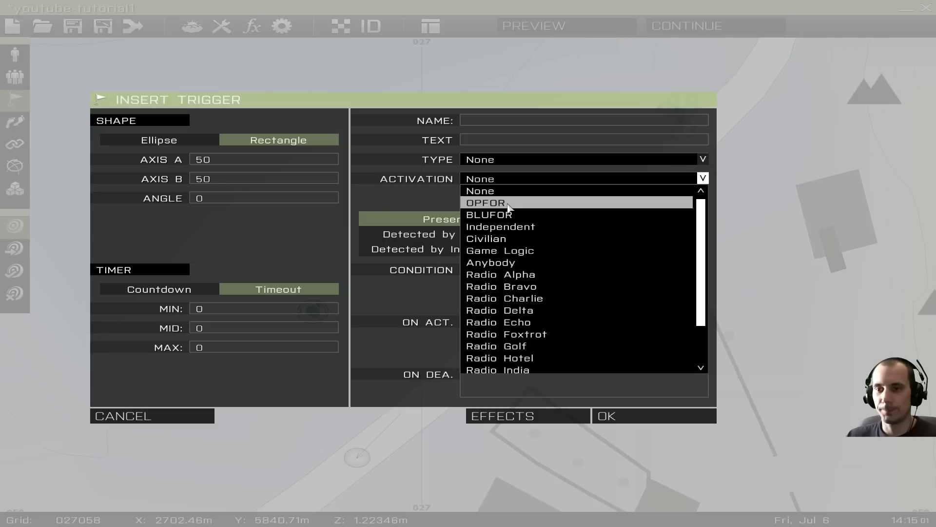
left_click(509, 203)
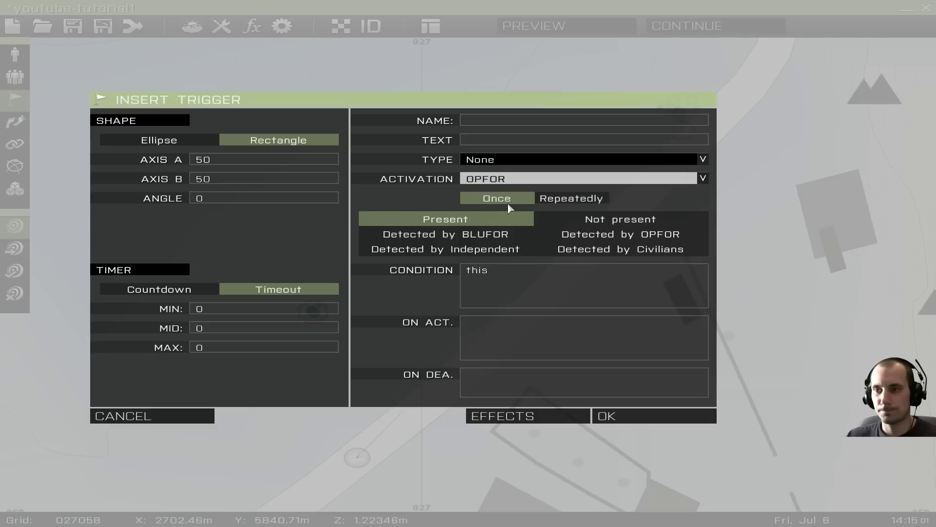
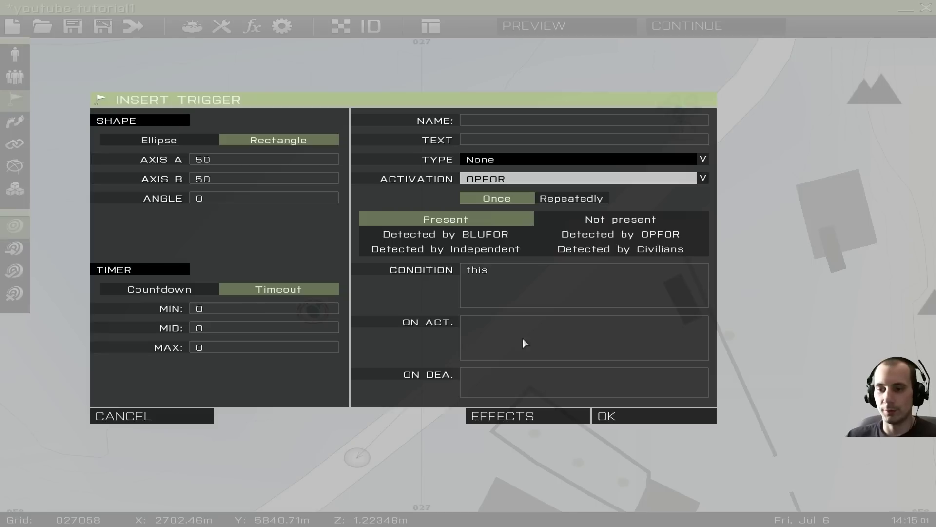
Step: Open the trigger's effects and set its trigger sound to Alarm
left_click(512, 416)
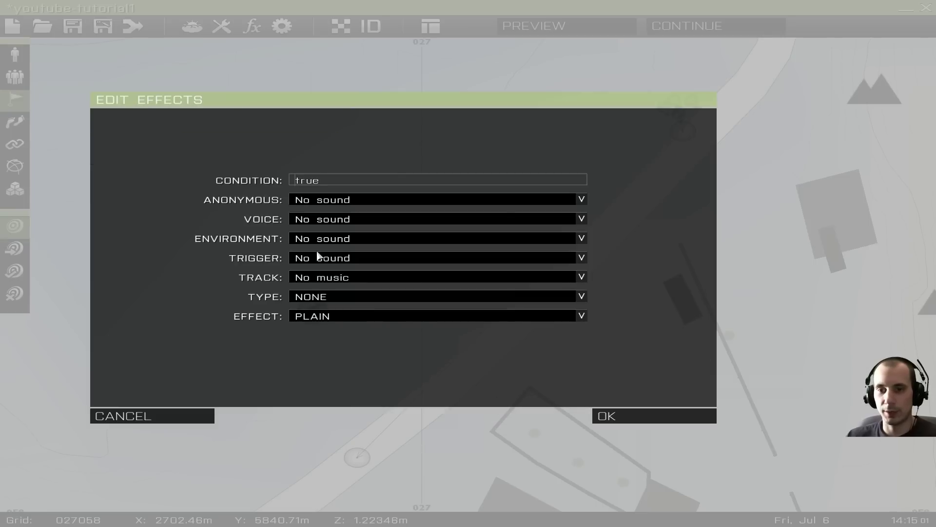
left_click(326, 258)
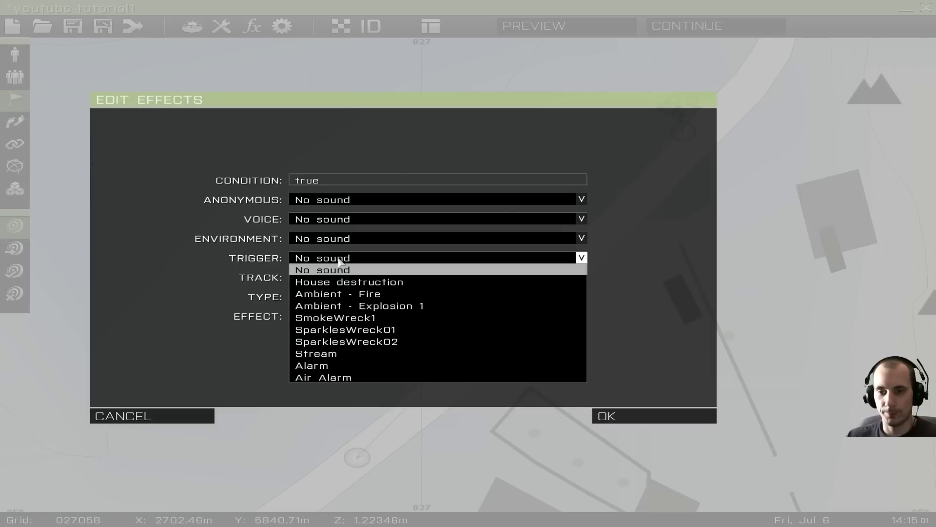
left_click(326, 365)
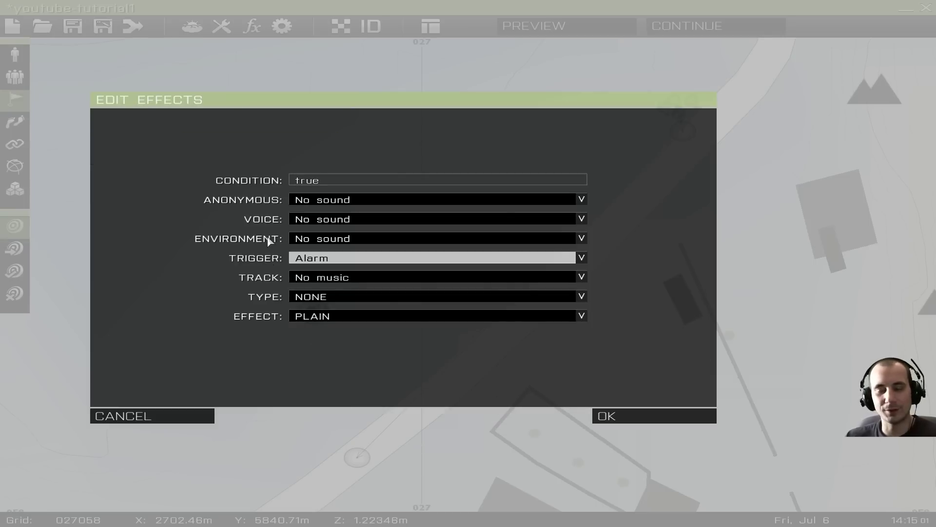
Step: Examine the choices offered for the trigger's anonymous, voice and environment sounds, music track, effect type and effect style
left_click(328, 202)
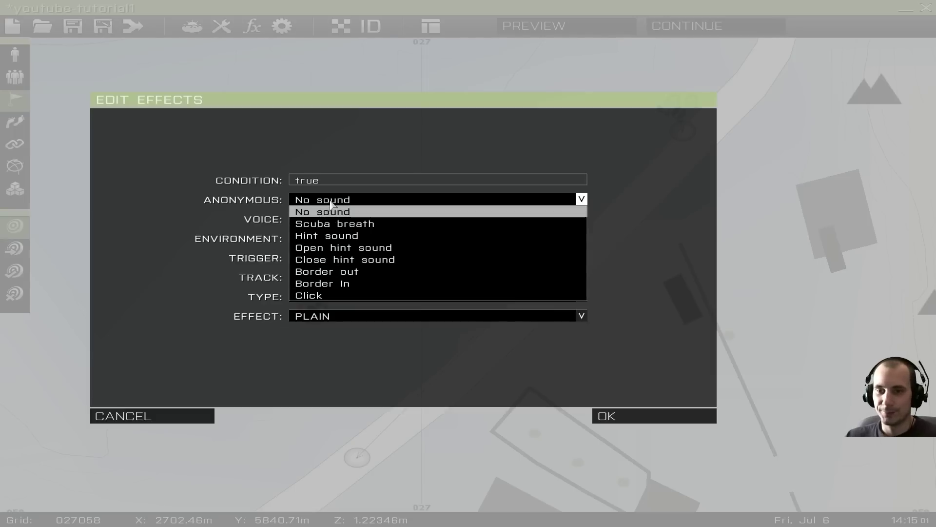
left_click(330, 212)
left_click(325, 219)
left_click(340, 227)
left_click(335, 241)
left_click(335, 250)
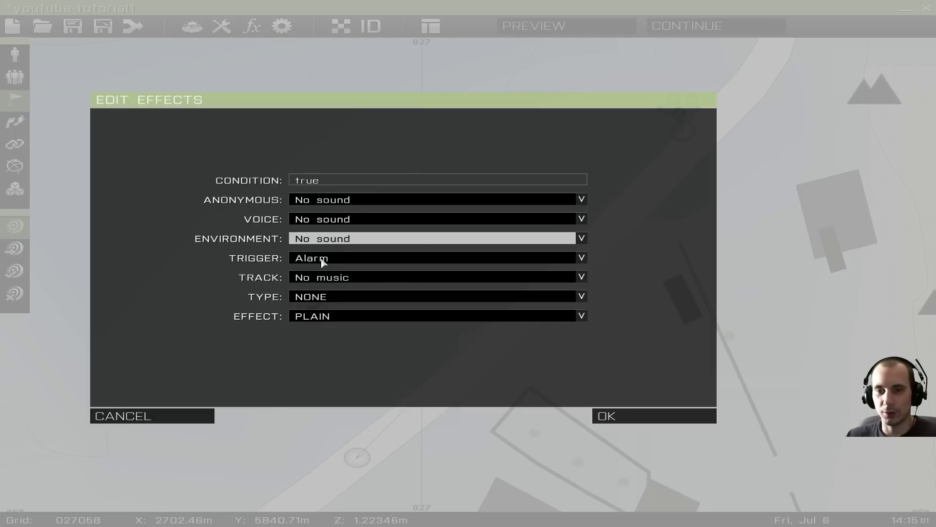
left_click(336, 279)
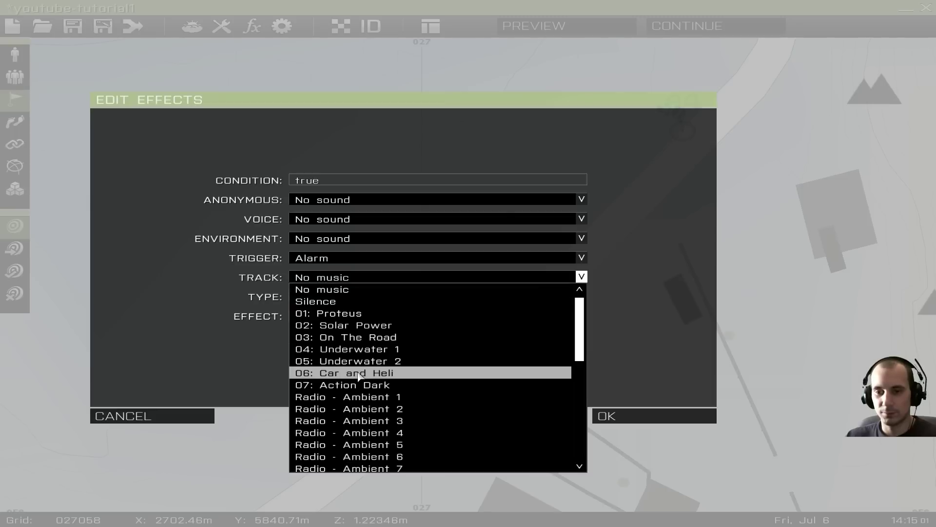
left_click(350, 276)
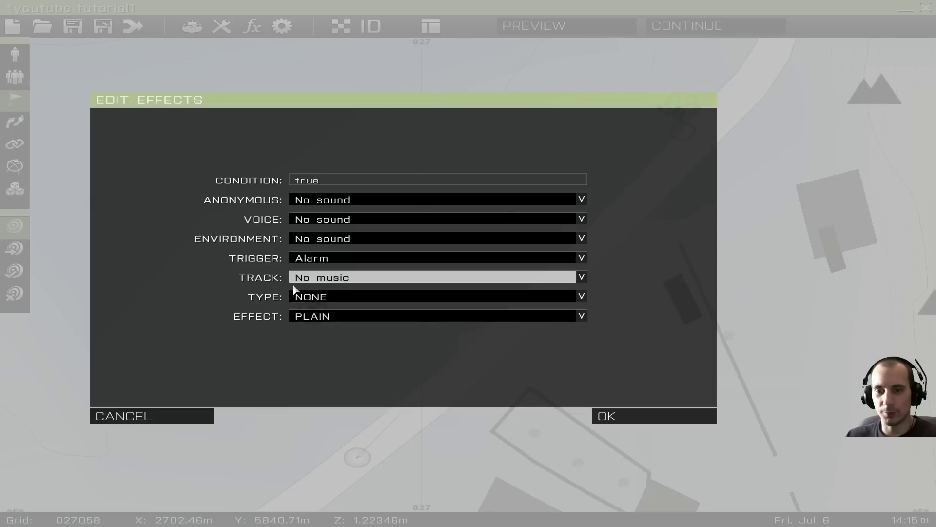
left_click(349, 317)
left_click(355, 317)
left_click(342, 297)
left_click(353, 299)
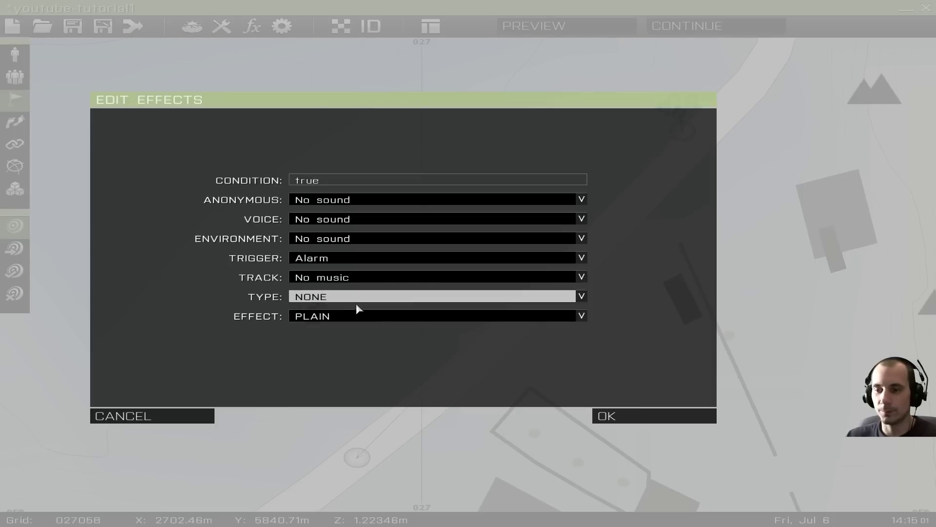
Step: Set the trigger's effect type to TEXT with the text "*Alarm Sounds", then accept the effects and insert the OPFOR trigger
left_click(351, 297)
left_click(319, 345)
left_click(324, 337)
type("Alarm is sounding")
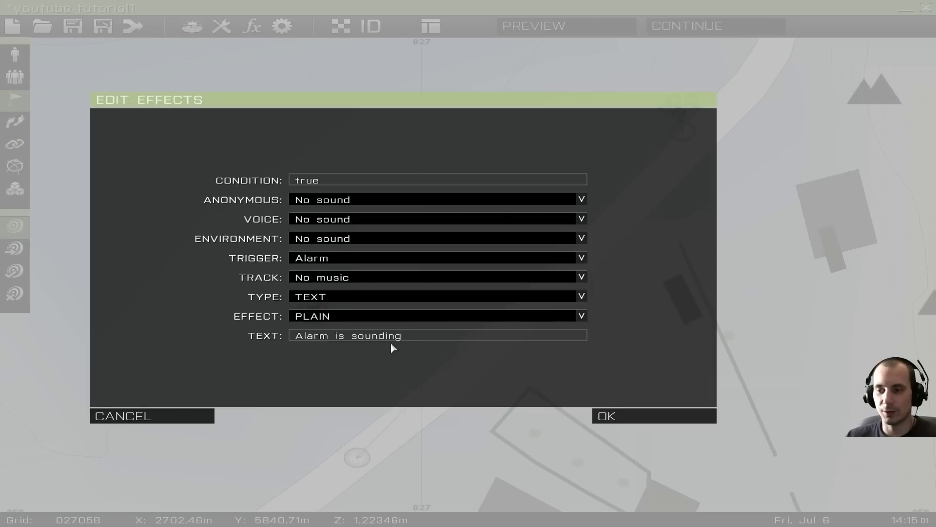
left_click_drag(385, 337, 247, 334)
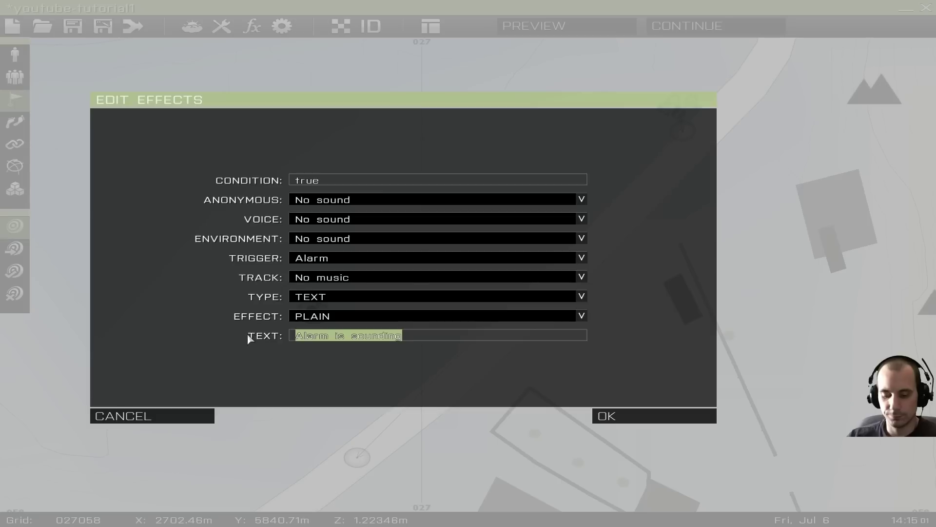
type("*Alarm Sounds")
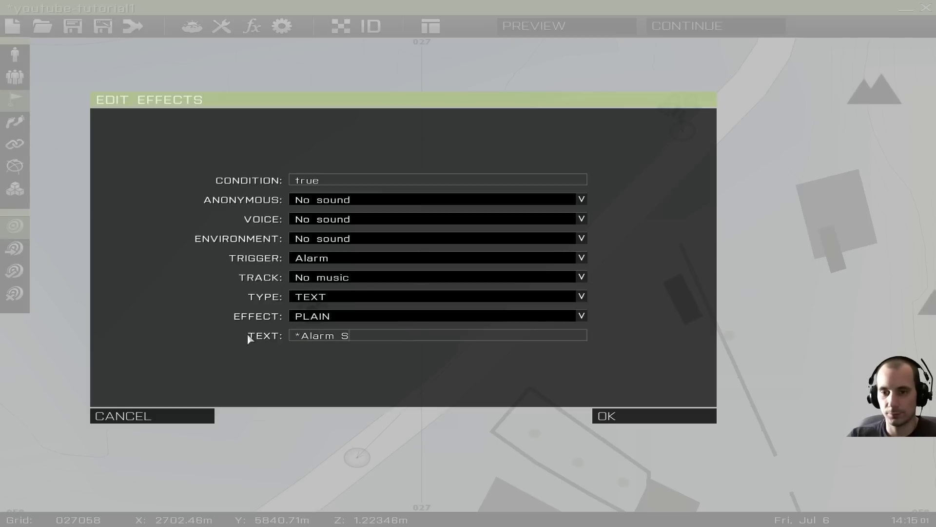
left_click(649, 416)
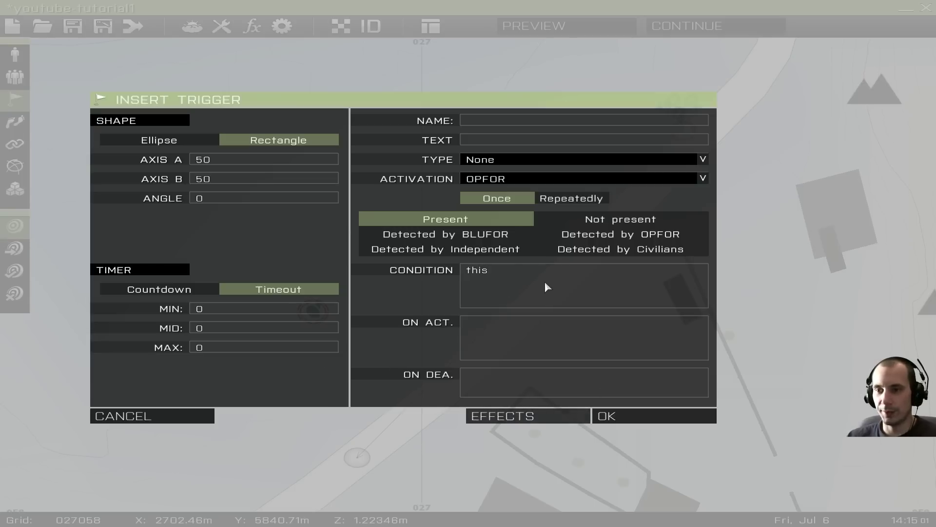
left_click(643, 416)
Step: Resize the OPFOR trigger area to 15 on both Axis A and Axis B
scroll(411, 318, "down", 3)
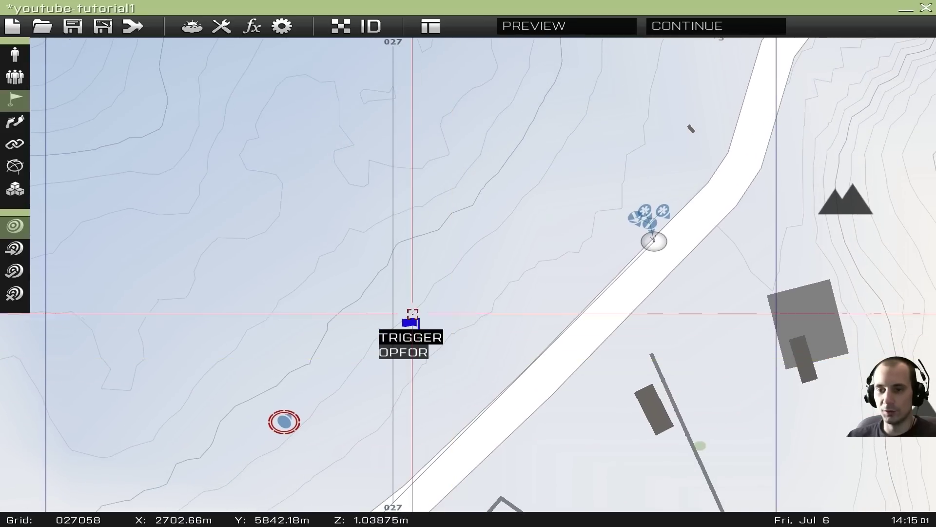
scroll(407, 328, "down", 2)
scroll(442, 240, "down", 3)
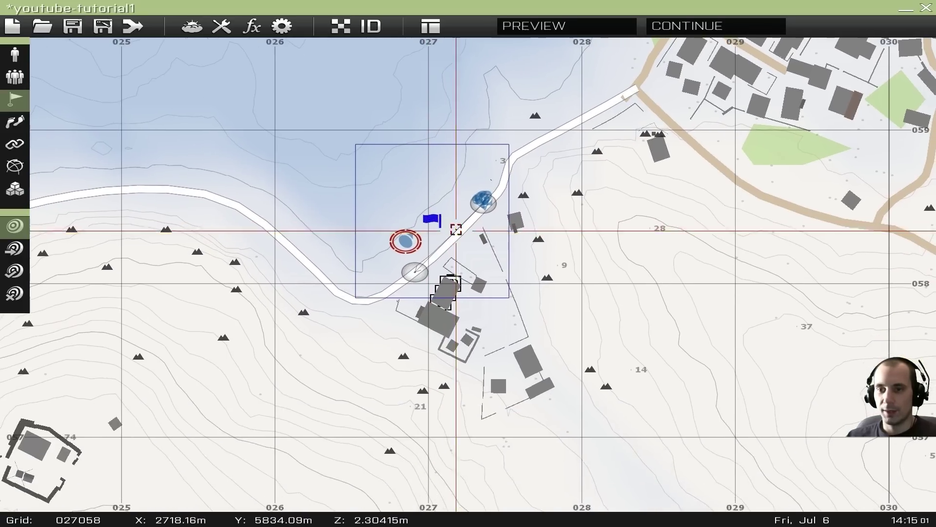
scroll(443, 238, "up", 3)
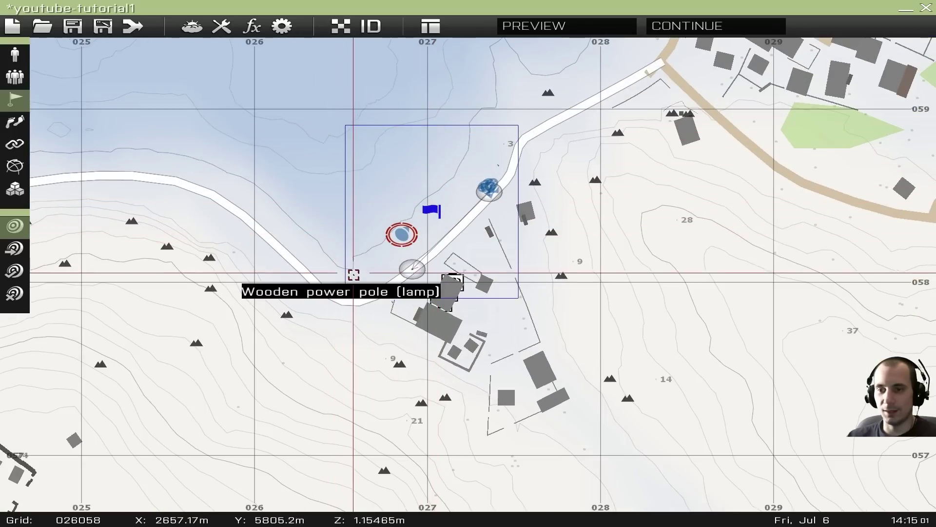
scroll(477, 221, "up", 3)
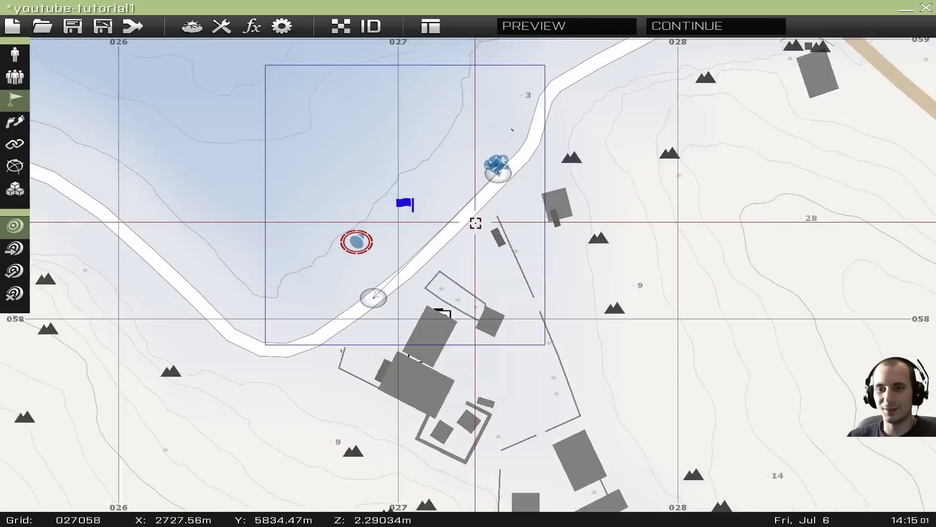
scroll(441, 236, "down", 2)
scroll(439, 239, "up", 2)
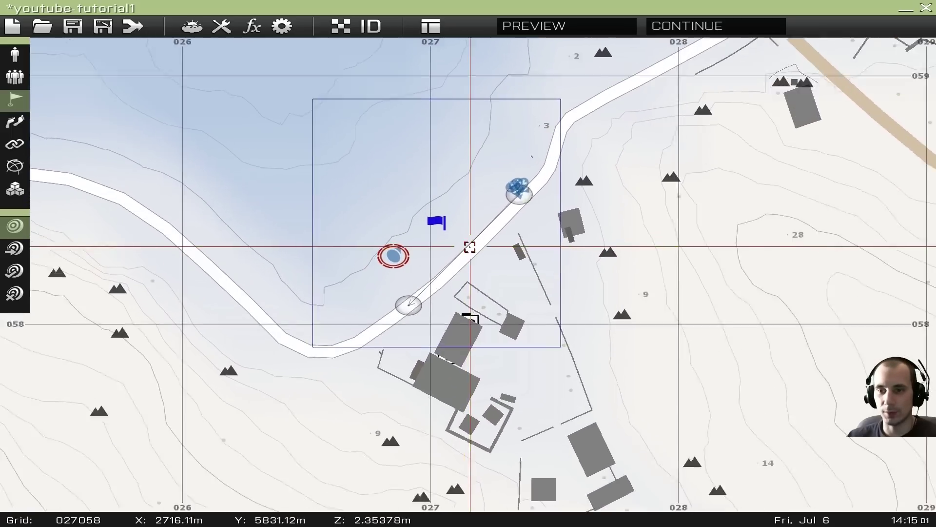
double_click(428, 217)
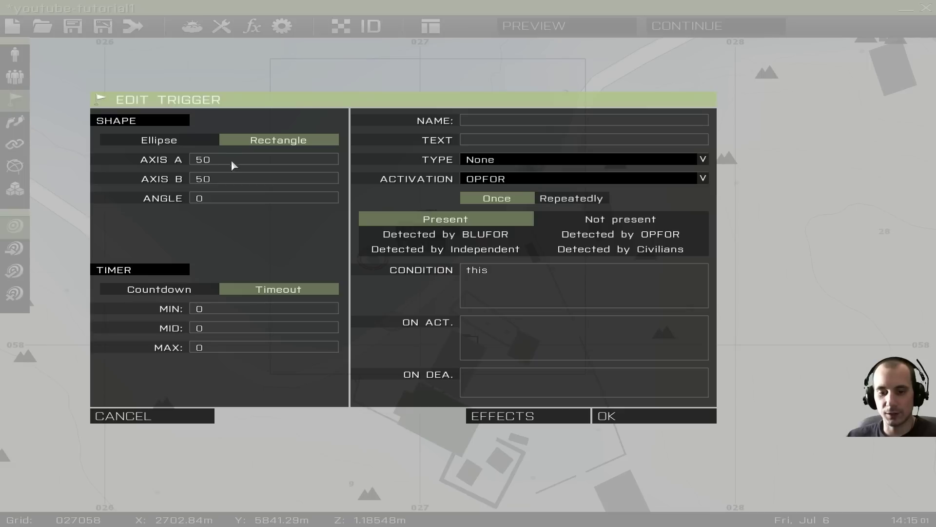
left_click(189, 163)
type("15")
key("Tab")
type("15")
left_click(624, 418)
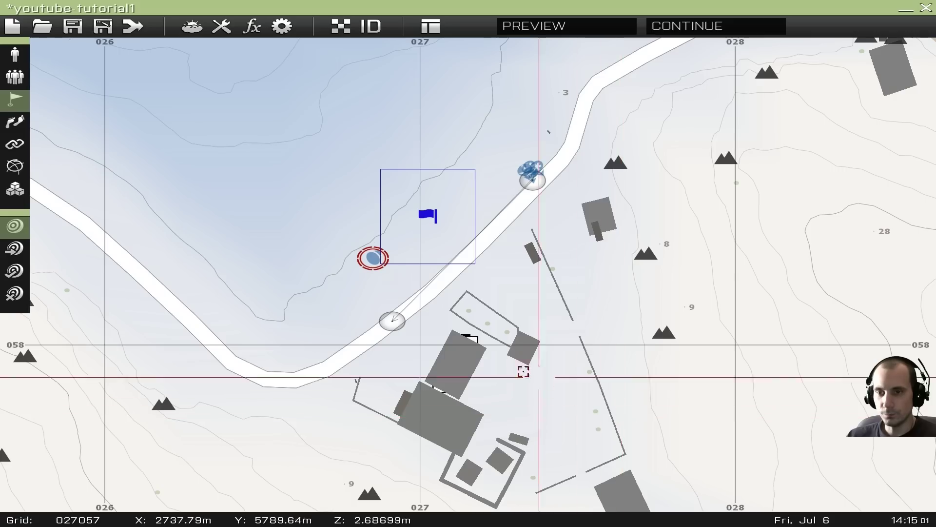
Step: Move the OPFOR trigger to the northeastern end of the white road, near the town junction
left_click_drag(430, 218, 260, 400)
right_click_drag(332, 388, 456, 95)
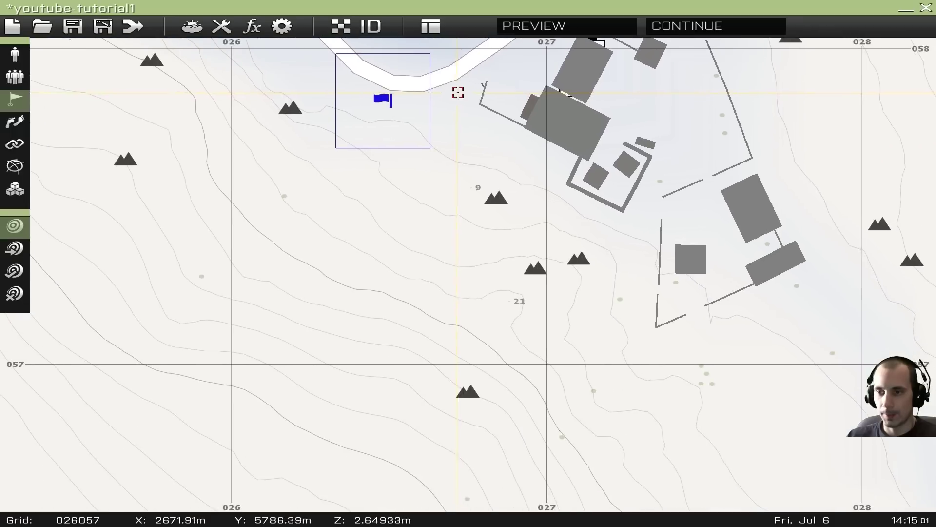
scroll(498, 191, "down", 3)
right_click_drag(475, 208, 178, 369)
scroll(362, 295, "up", 3)
left_click_drag(77, 257, 623, 162)
right_click_drag(715, 155, 555, 159)
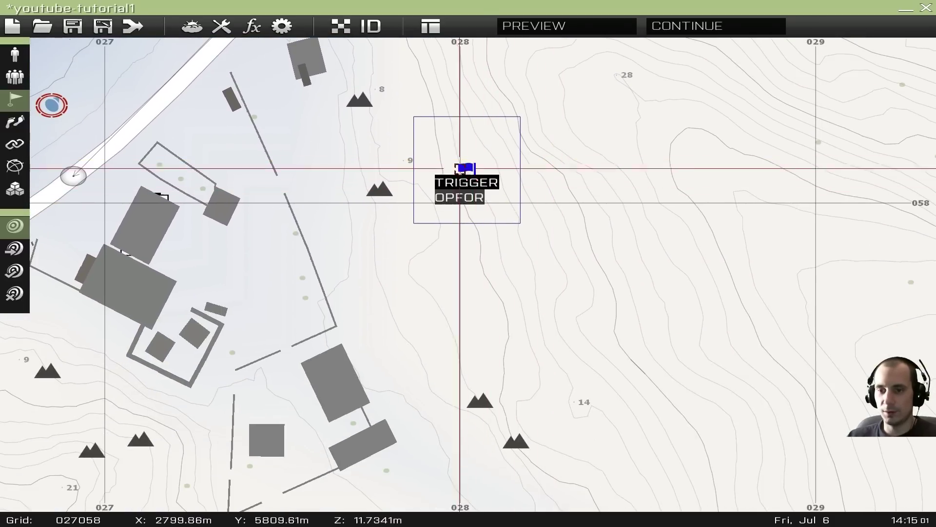
left_click_drag(465, 168, 607, 216)
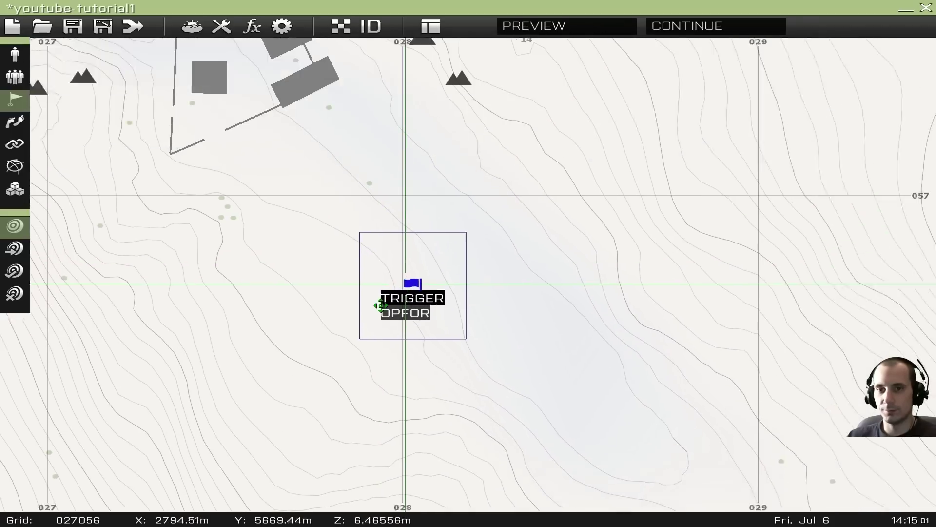
left_click_drag(588, 451, 491, 439)
right_click_drag(454, 311, 491, 439)
left_click_drag(491, 439, 500, 466)
right_click_drag(491, 439, 506, 477)
left_click_drag(500, 466, 498, 438)
right_click_drag(545, 347, 498, 438)
left_click_drag(499, 438, 545, 156)
Step: Set the trigger's Axis A to 5 and reposition it over the junction where the white road meets the town roads
double_click(545, 156)
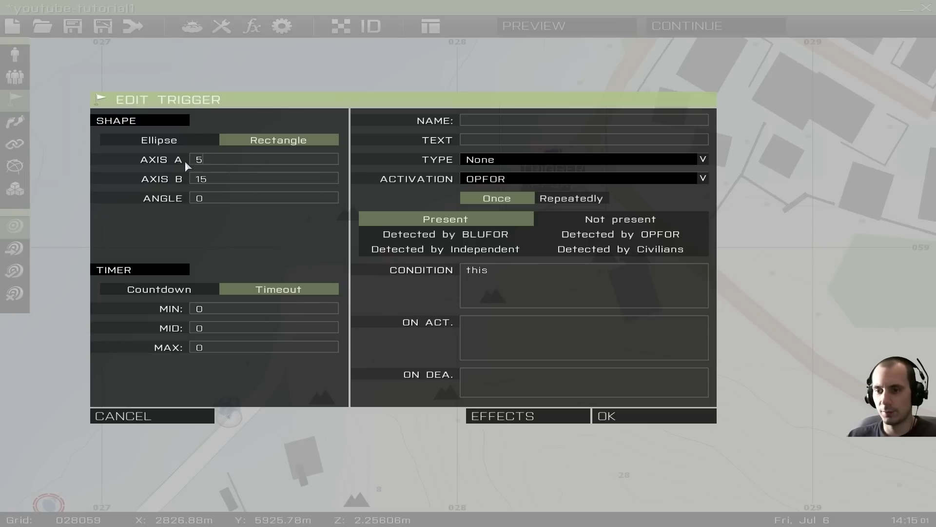
left_click(652, 413)
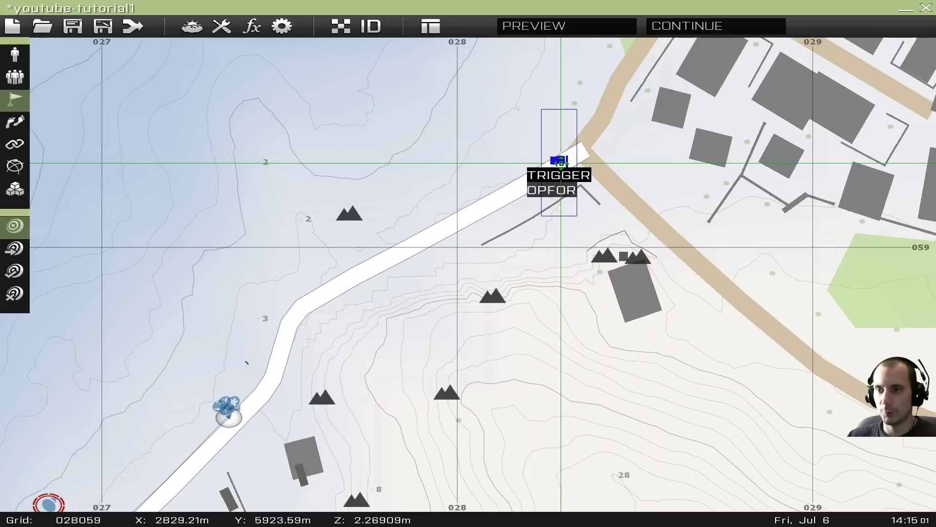
left_click_drag(561, 161, 591, 157)
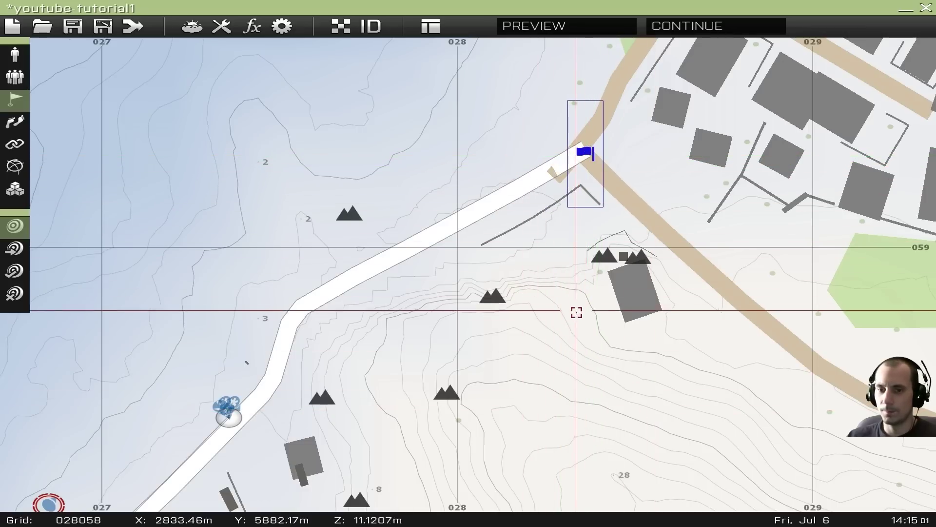
Step: Move the Grenadier unit just past the junction trigger and delete it from the map
right_click_drag(389, 330, 504, 247)
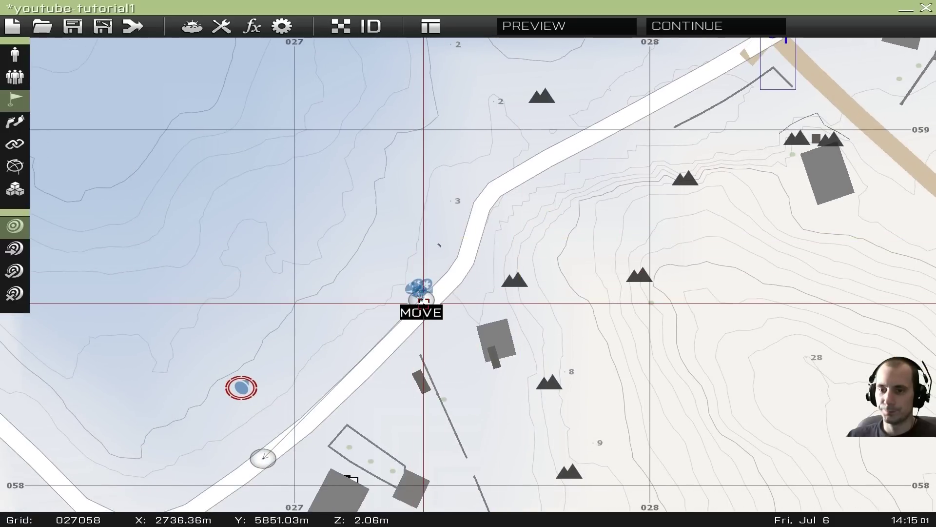
right_click_drag(614, 192, 355, 361)
right_click_drag(555, 224, 648, 119)
left_click_drag(350, 197, 564, 213)
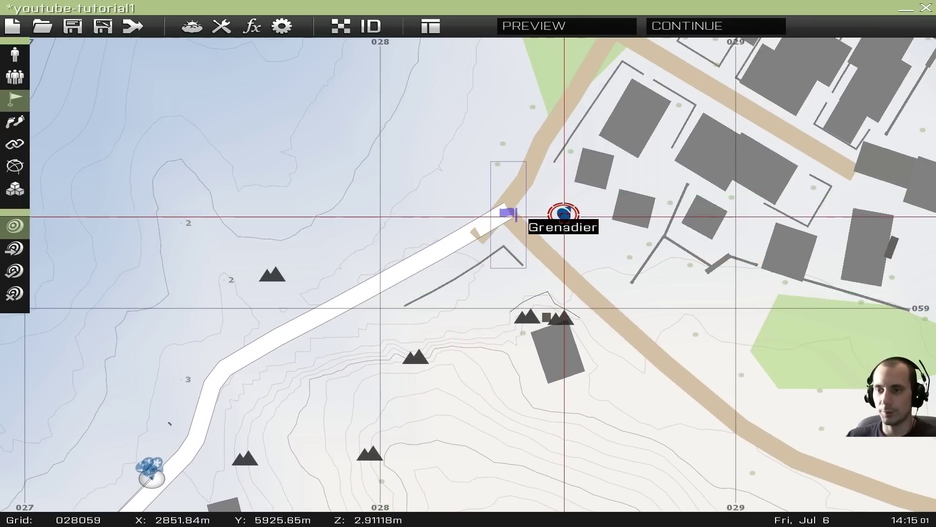
key("Delete")
Step: Synchronize the junction trigger with the squad's southwestern MOVE waypoint on the road
right_click_drag(334, 315, 565, 194)
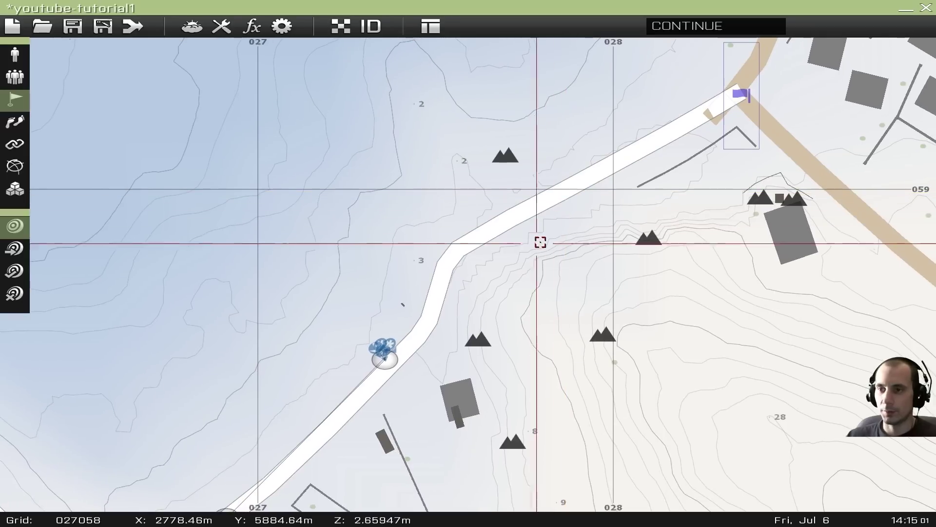
right_click_drag(532, 246, 438, 290)
right_click_drag(664, 137, 525, 234)
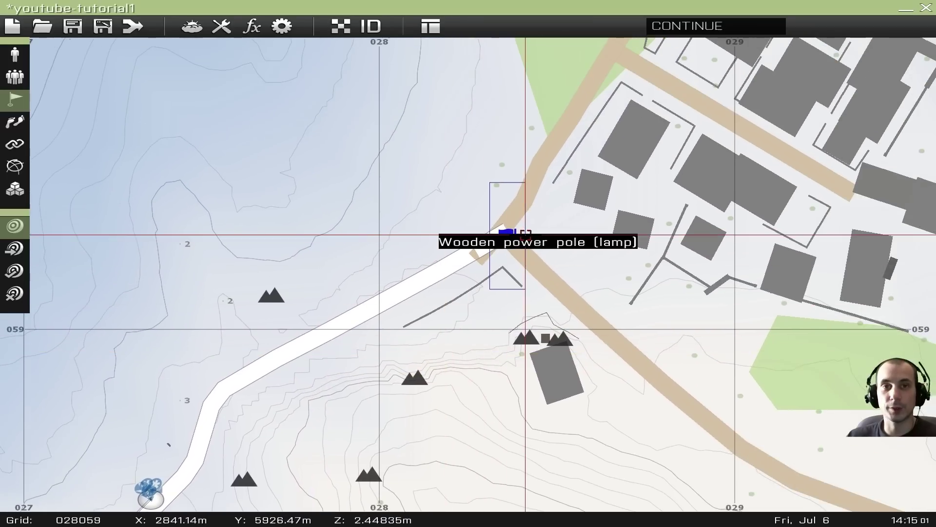
right_click_drag(405, 409, 489, 326)
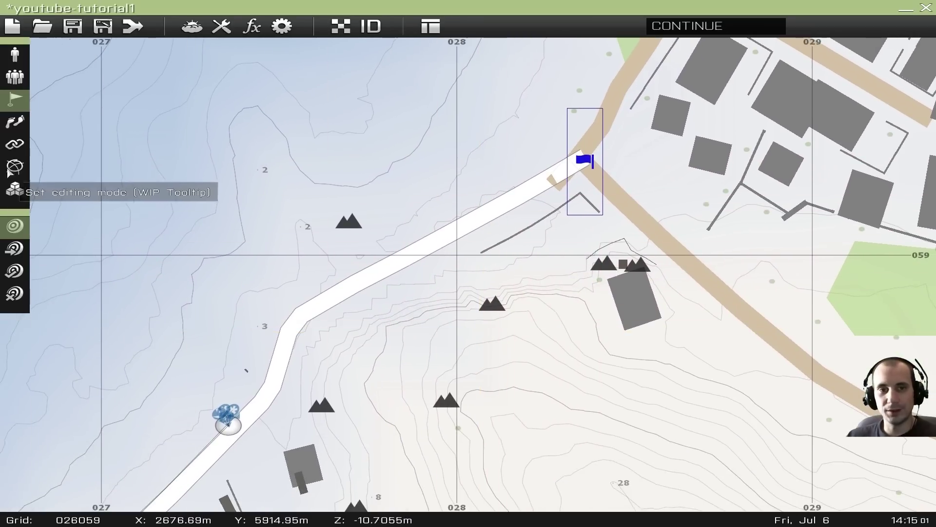
left_click(14, 77)
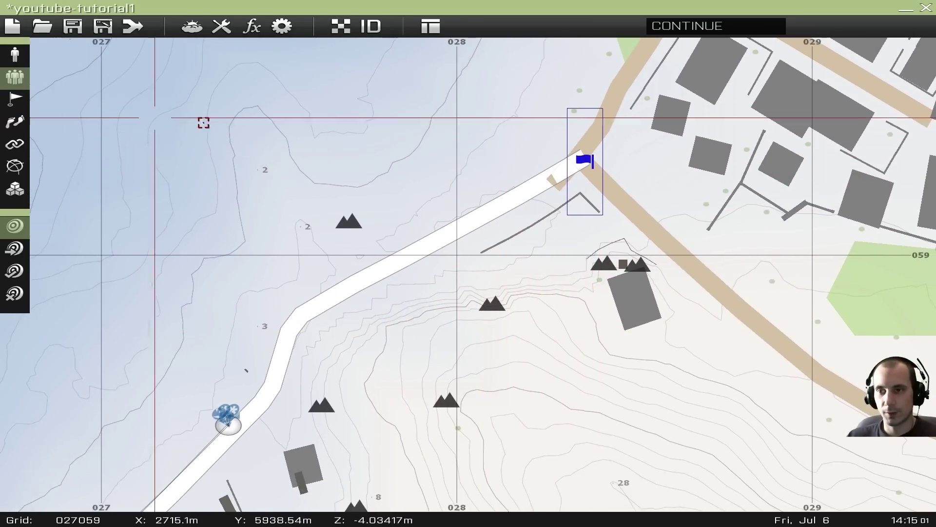
left_click(14, 146)
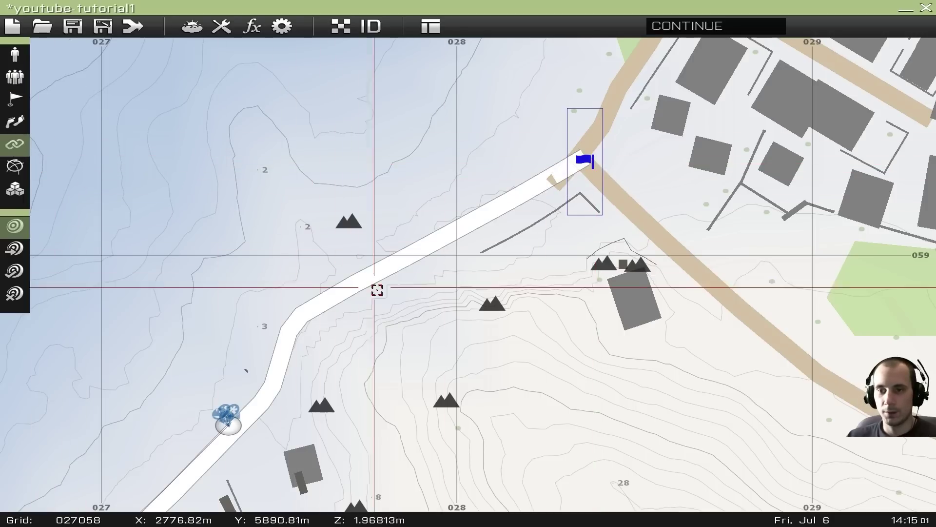
key("s")
key("a")
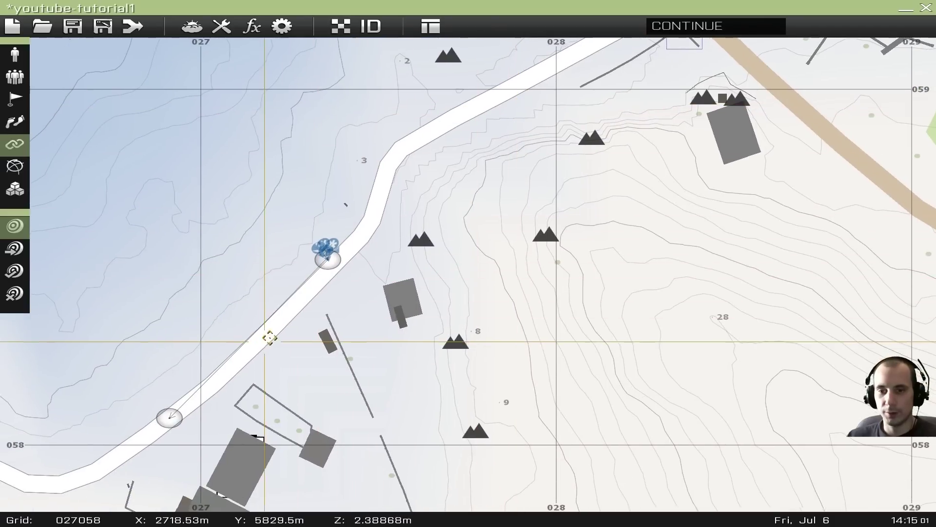
right_click_drag(262, 341, 394, 272)
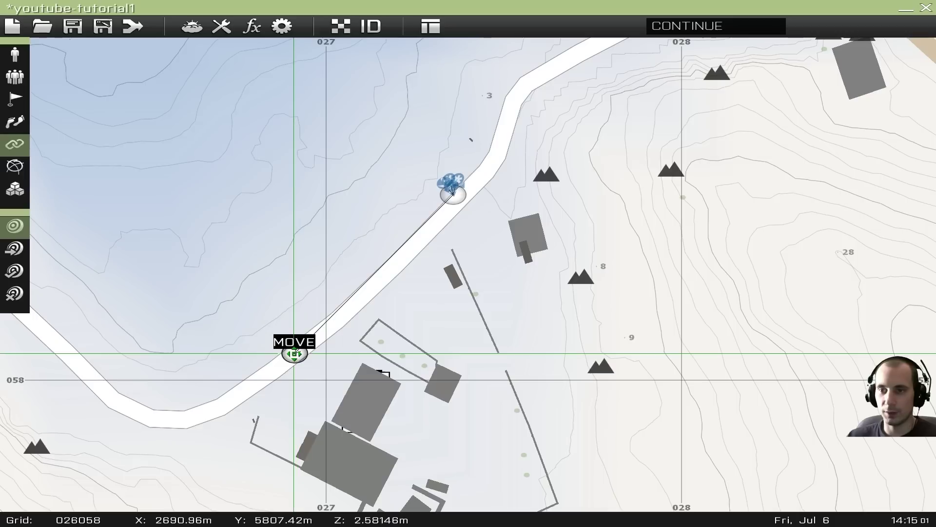
right_click_drag(526, 247, 493, 254)
left_click_drag(492, 254, 511, 183)
right_click_drag(367, 349, 603, 173)
right_click_drag(543, 236, 578, 153)
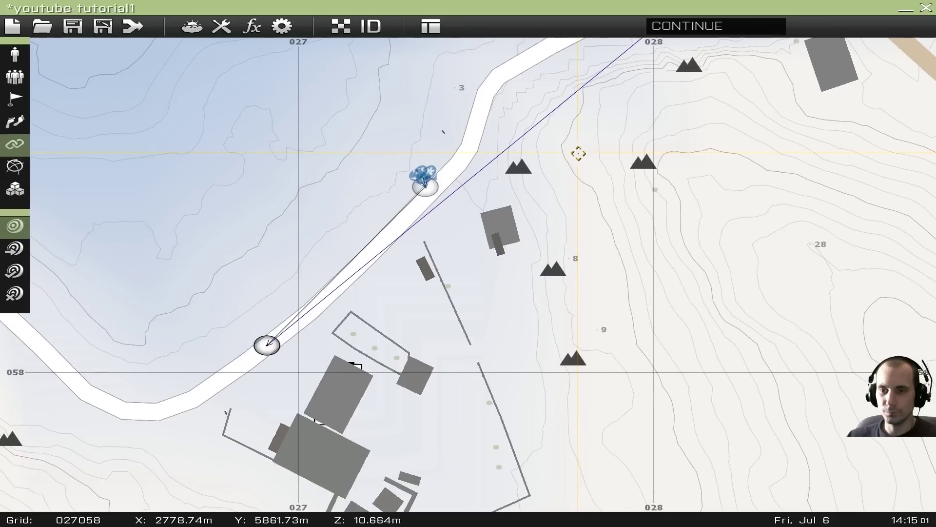
right_click_drag(532, 239, 387, 324)
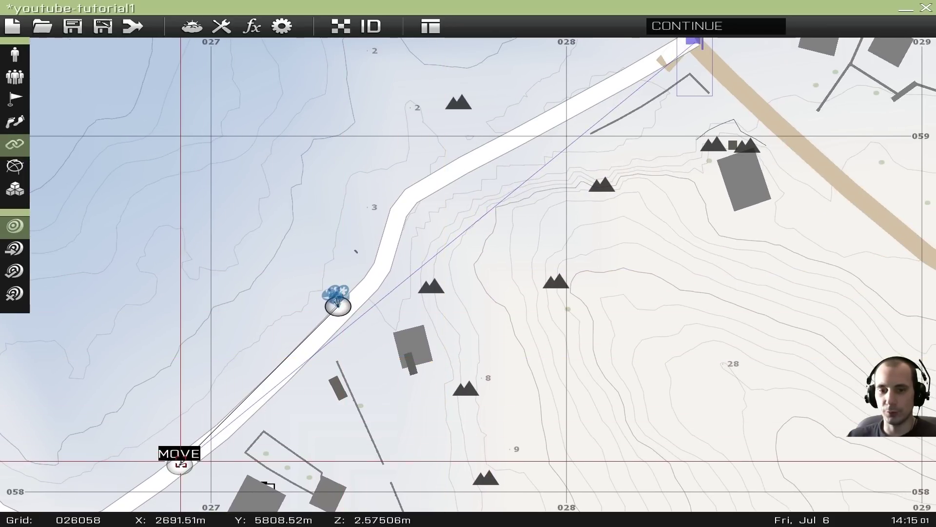
right_click_drag(210, 382, 371, 261)
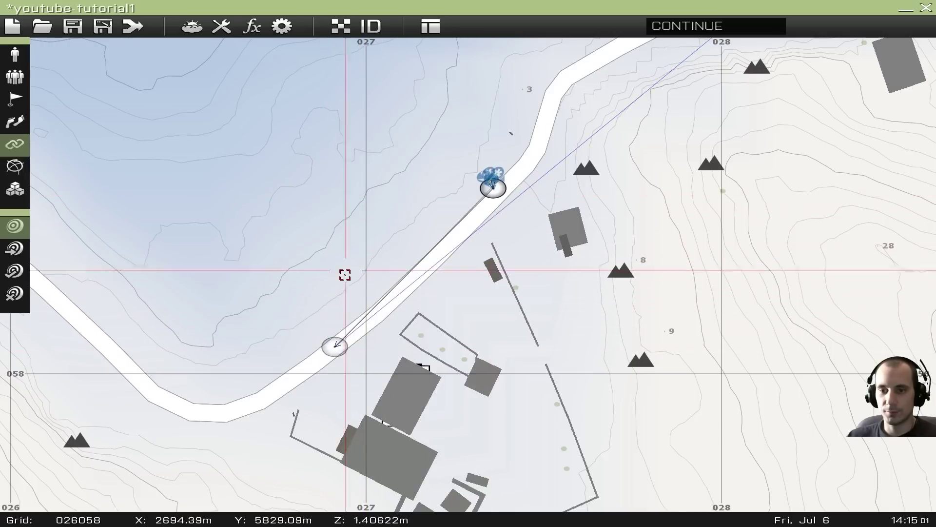
right_click_drag(537, 207, 469, 283)
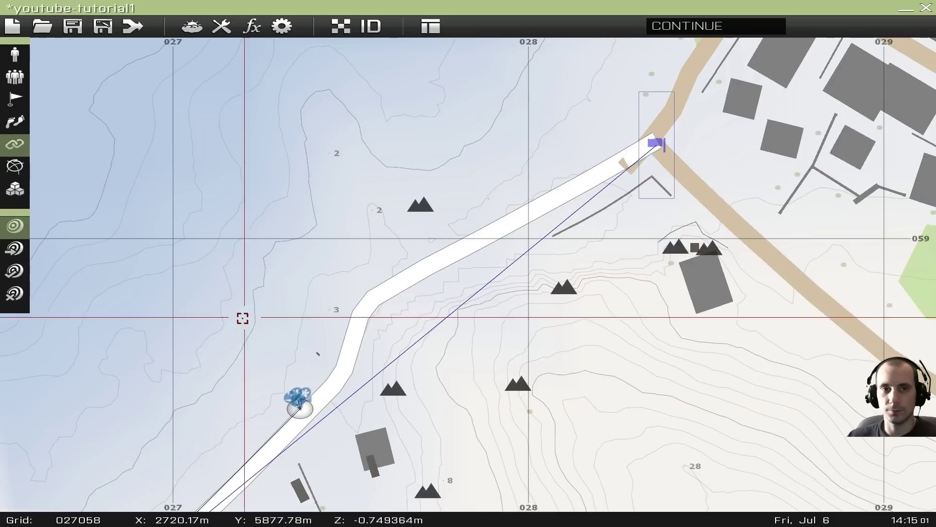
Step: Insert a BLUFOR Automatic Rifleman controlled by the player and move it beside the southwestern MOVE waypoint
right_click_drag(250, 316, 597, 65)
left_click(20, 57)
double_click(504, 243)
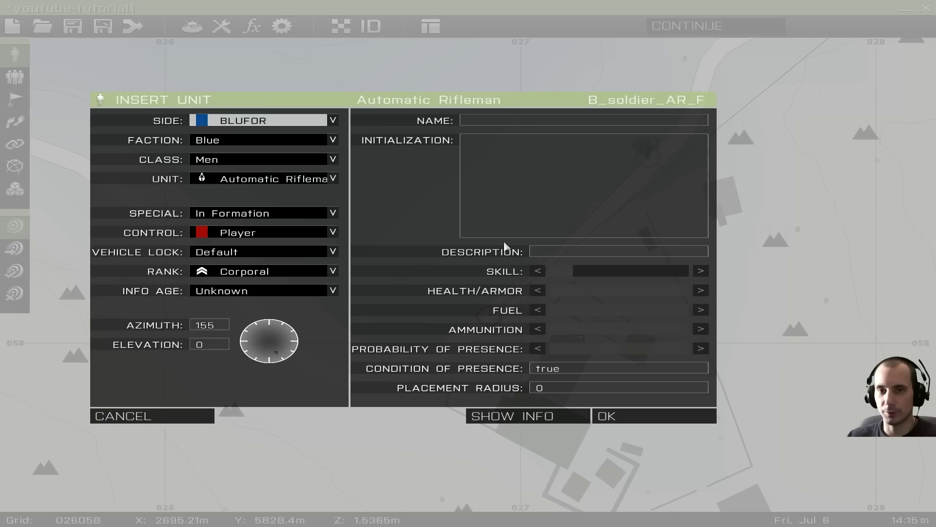
key("Return")
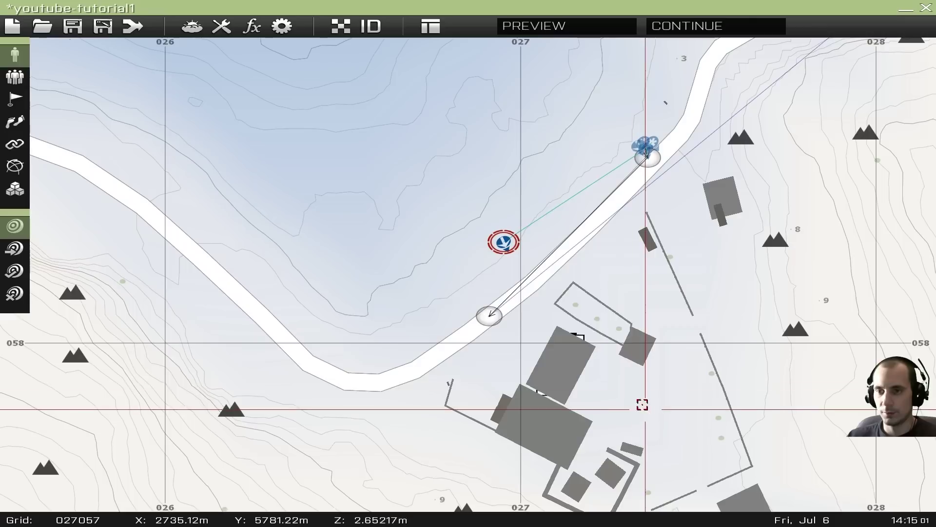
mouse_move(506, 243)
left_mouse_down()
mouse_move(466, 297)
mouse_move(449, 304)
left_mouse_up()
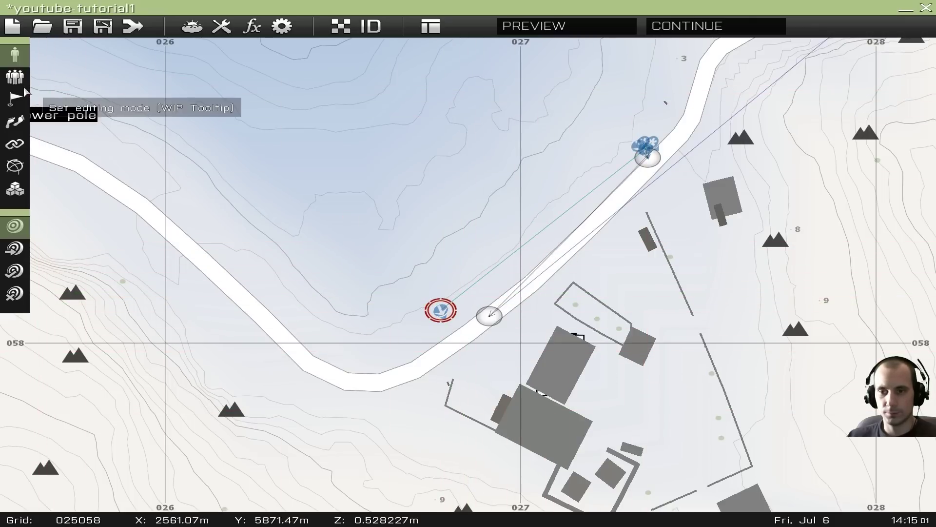
Step: Ungroup the Automatic Rifleman from the BLUFOR squad and preview the mission
left_click(14, 77)
left_click(15, 54)
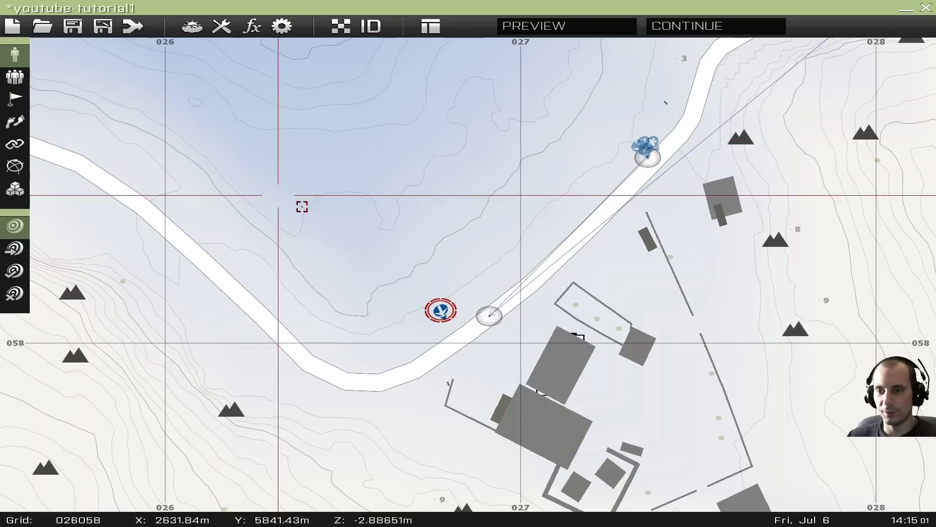
left_click(575, 30)
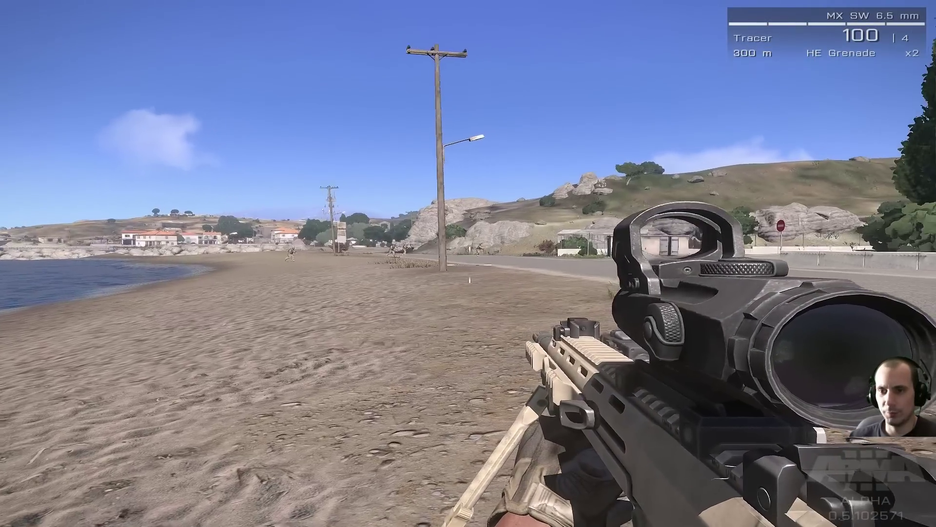
Step: Watch the squad run along the road through the rifle scope in the preview, and return to the mission editor
right_click(468, 264)
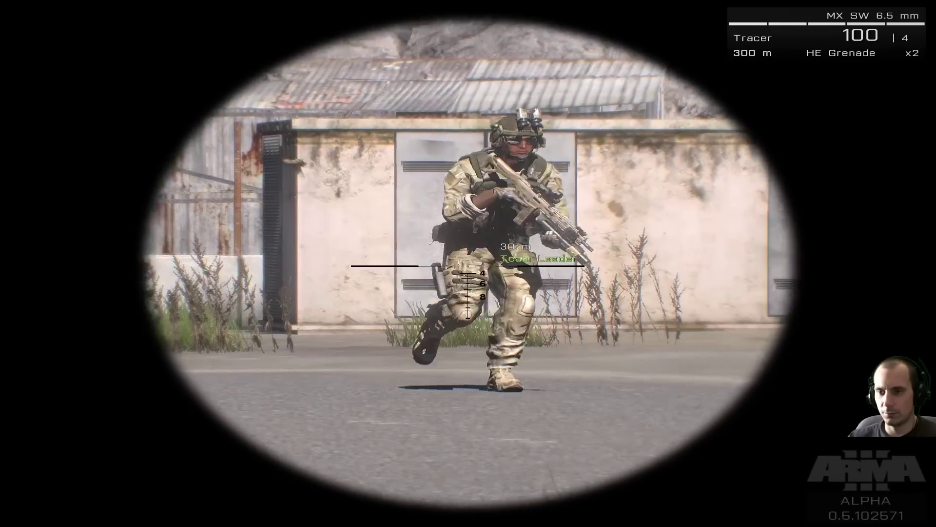
right_click(468, 264)
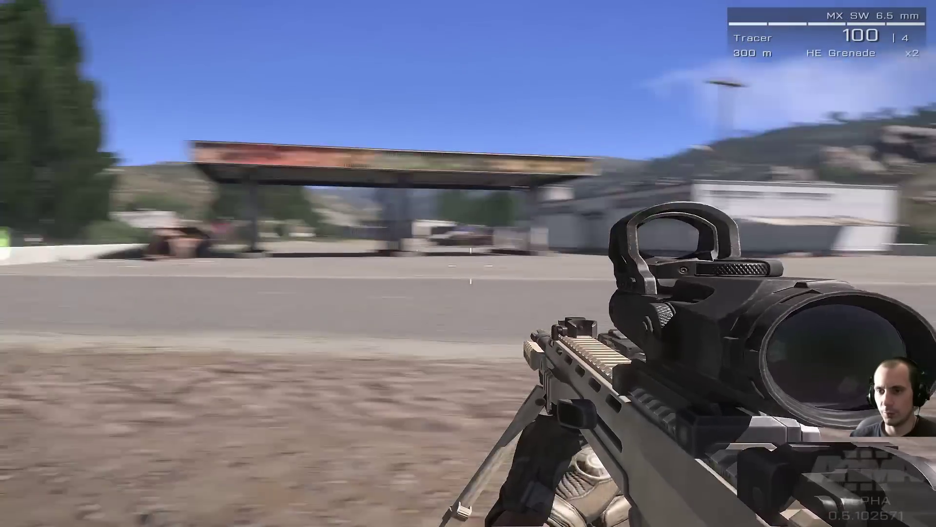
key("w")
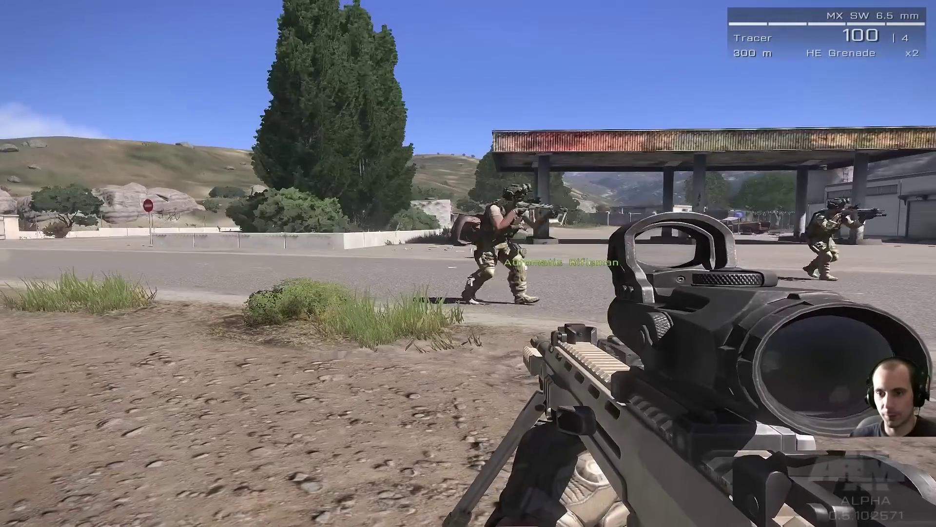
key("Escape")
left_click(75, 472)
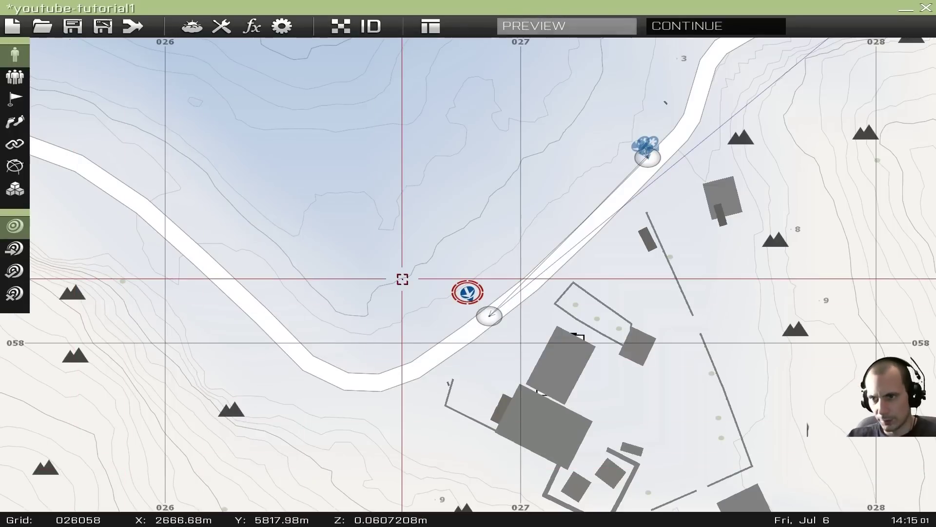
Step: Synchronize the MOVE waypoint beside the squad with the OPFOR trigger at the road junction
right_click_drag(717, 124, 580, 198)
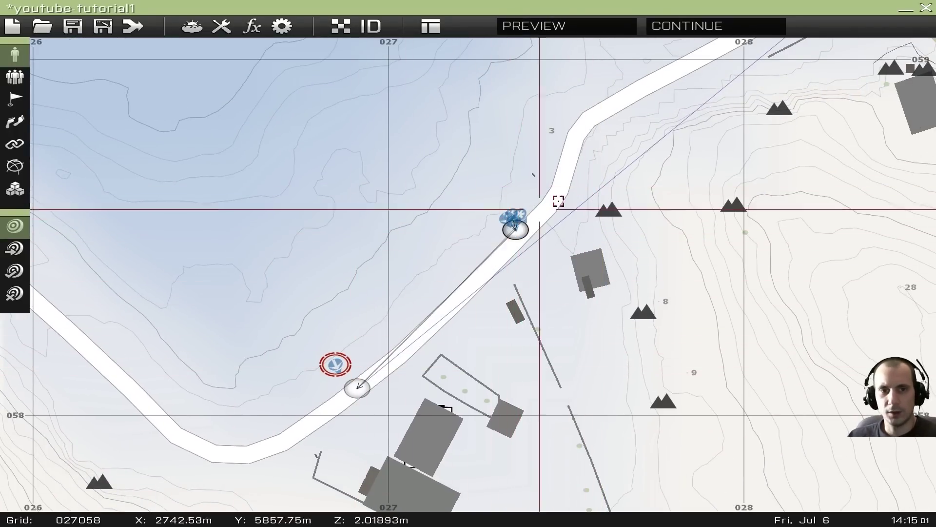
right_click_drag(548, 194, 386, 247)
left_click(13, 148)
left_click_drag(360, 288, 609, 150)
right_click_drag(621, 135, 552, 213)
left_click_drag(609, 150, 639, 97)
right_click_drag(480, 304, 639, 149)
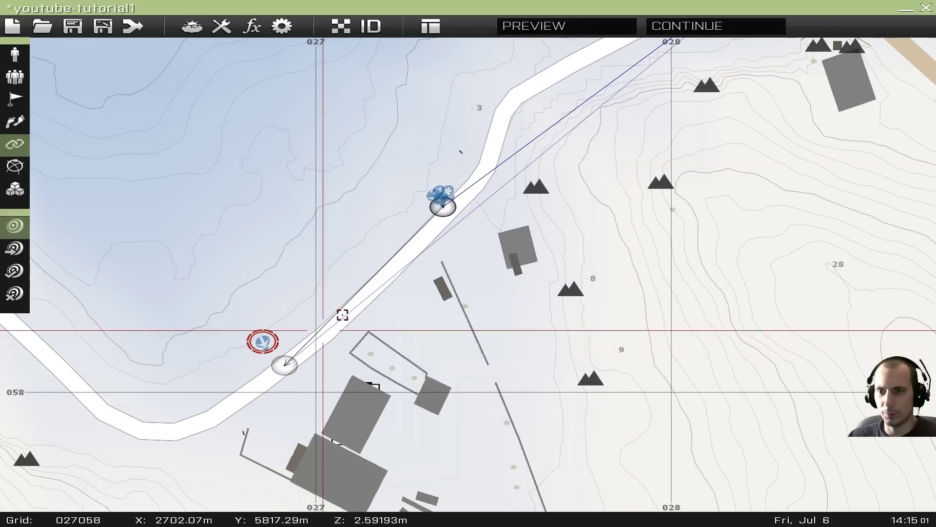
Step: Preview the mission, observe whether the squad leaves its position on the road, and return to the editor
left_click(551, 30)
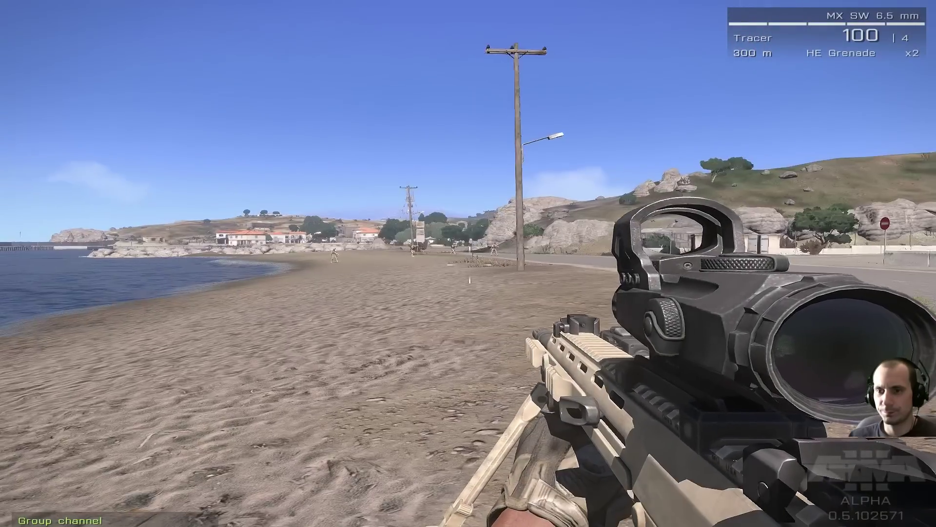
right_click(468, 263)
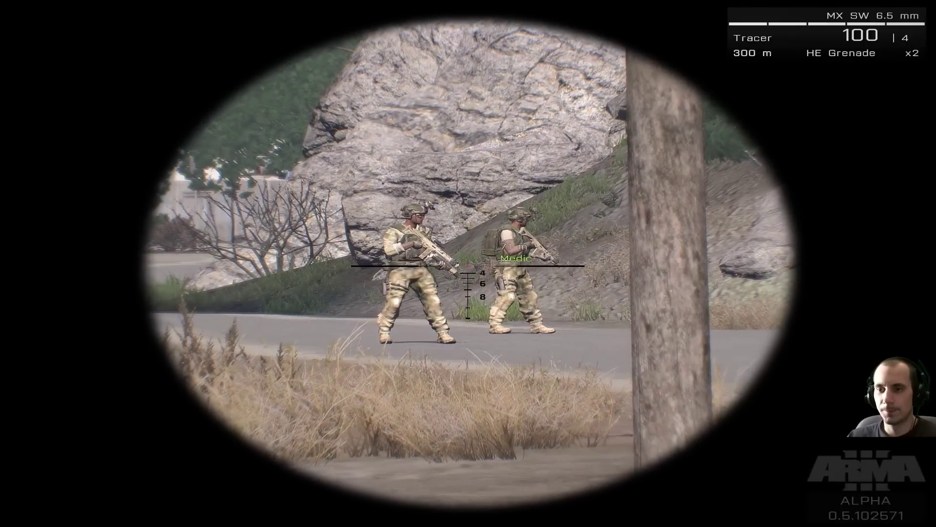
right_click(468, 263)
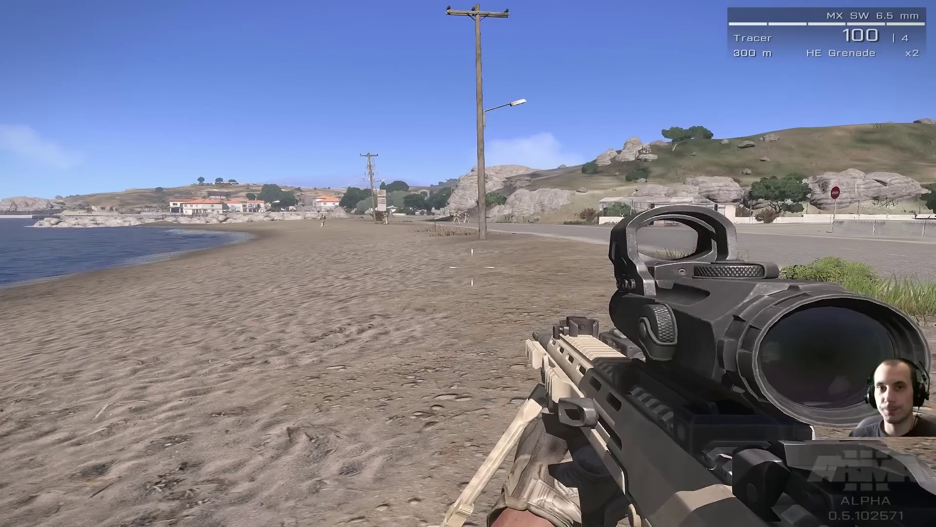
key("d")
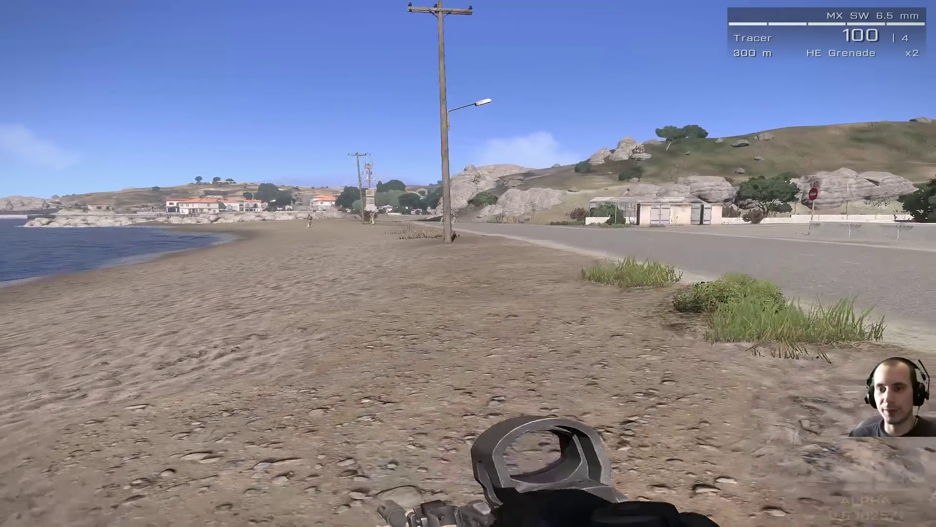
key("shift+w")
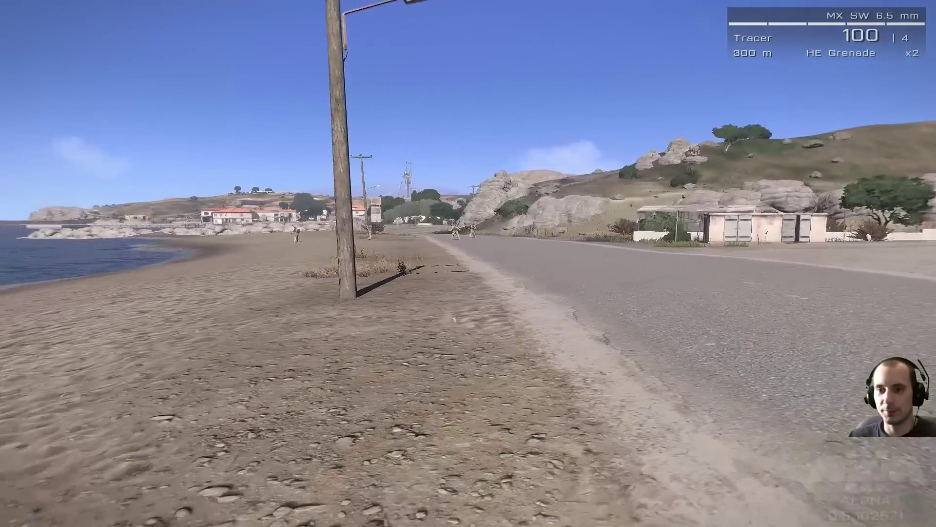
key("Escape")
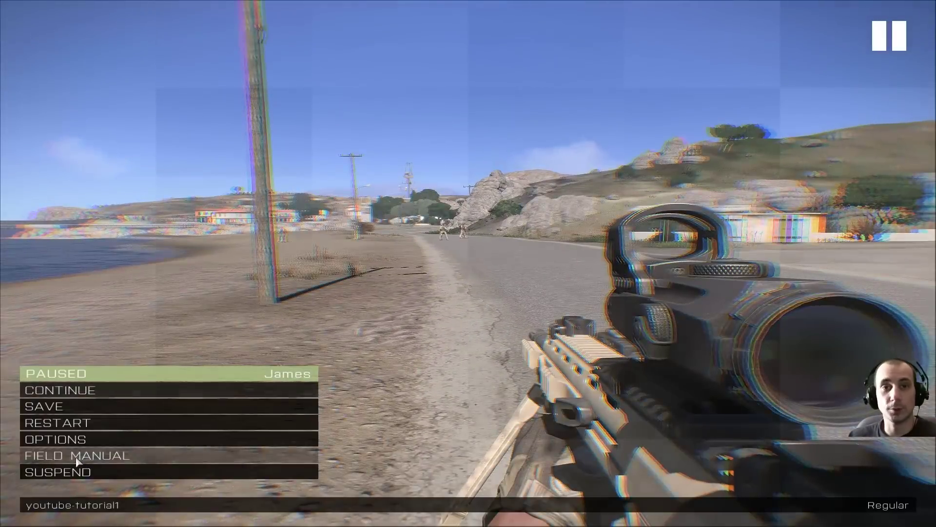
left_click(84, 472)
Step: Move the player's Automatic Rifleman from the southwestern beach to just east of the junction trigger
right_click_drag(525, 180, 461, 252)
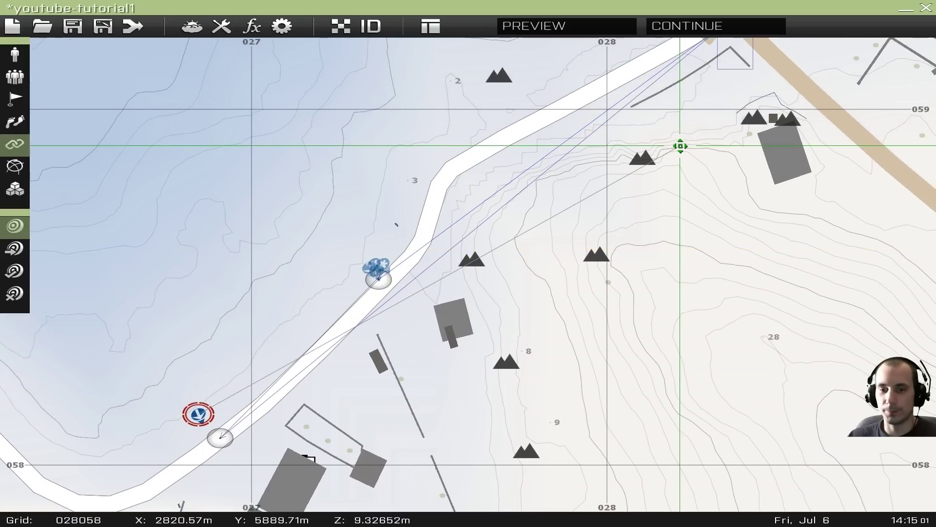
key("F1")
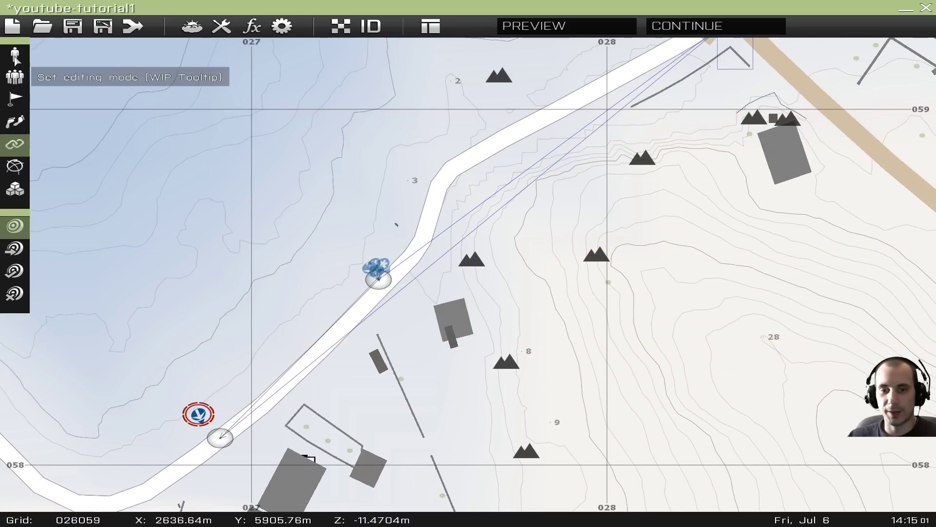
right_click_drag(719, 145, 473, 383)
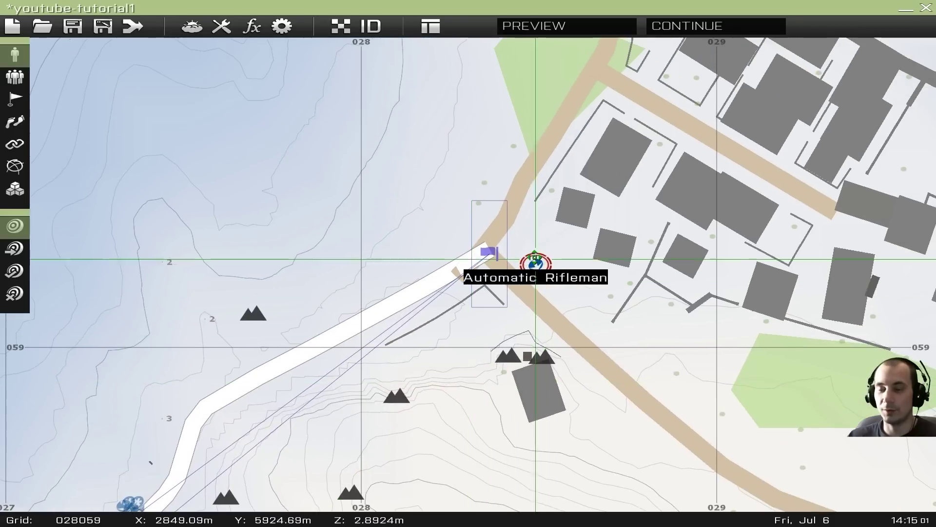
Step: Move the OPFOR trigger from the junction to the dirt road beside the small house to the southeast
scroll(510, 329, "down", 10)
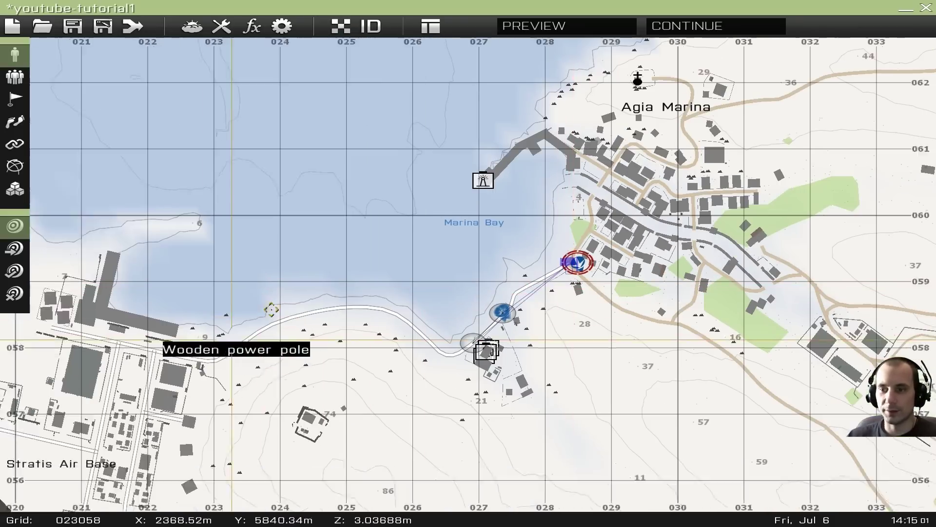
scroll(504, 166, "up", 3)
right_click_drag(505, 166, 441, 170)
right_click_drag(336, 133, 262, 238)
right_click_drag(553, 192, 323, 290)
scroll(439, 269, "up", 4)
right_click_drag(512, 280, 430, 146)
scroll(476, 300, "up", 3)
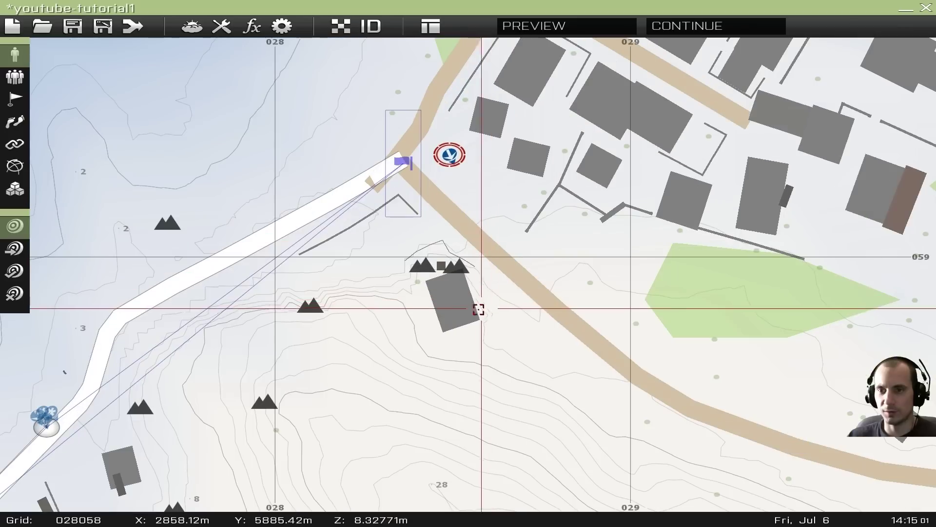
left_click_drag(401, 160, 499, 295)
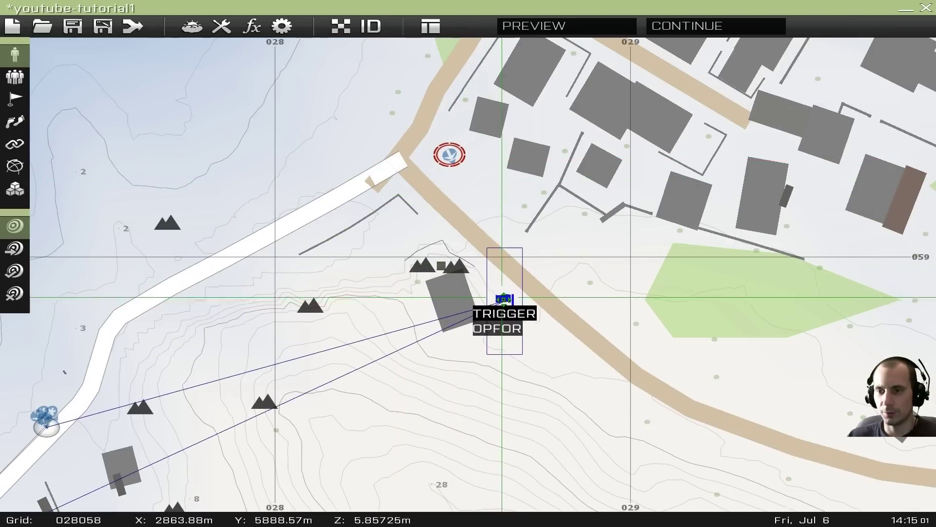
Step: Move the squad's southwestern MOVE waypoint to between the small house and the OPFOR trigger
right_click_drag(556, 299, 478, 217)
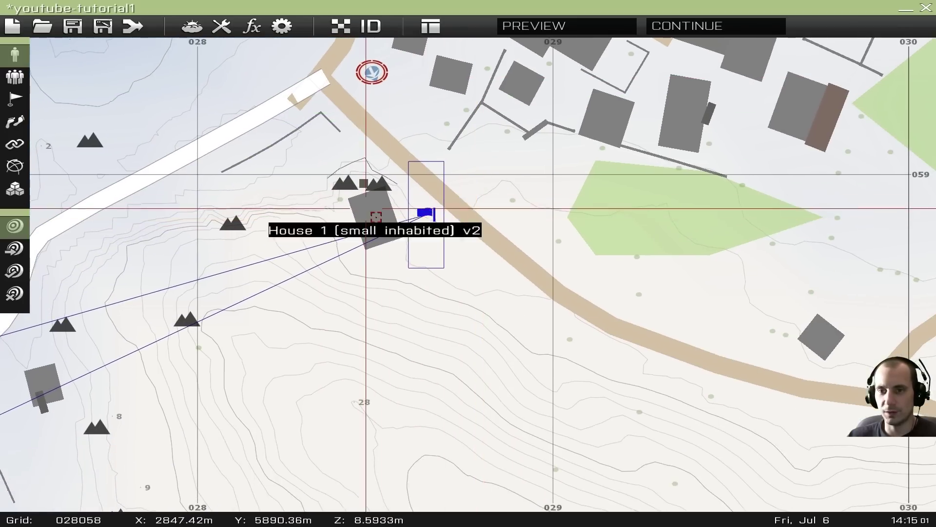
right_click_drag(276, 240, 514, 171)
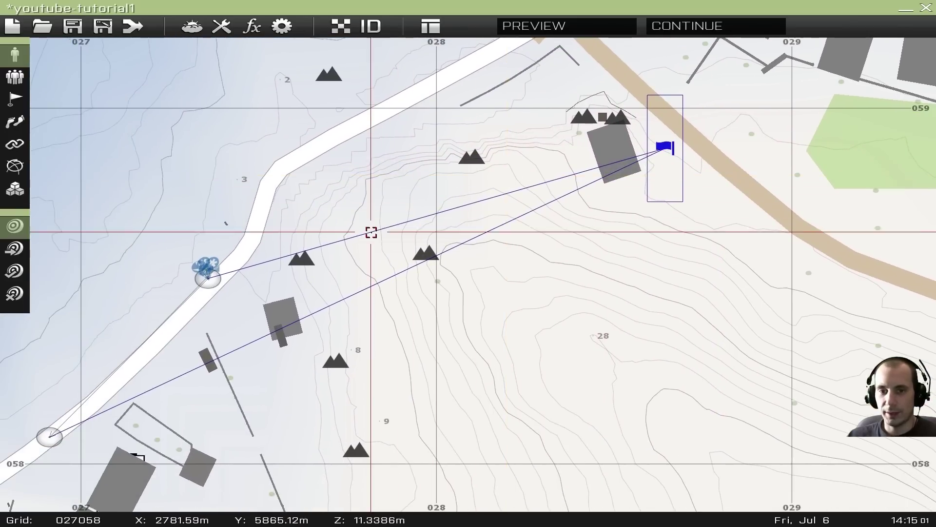
right_click_drag(321, 241, 464, 234)
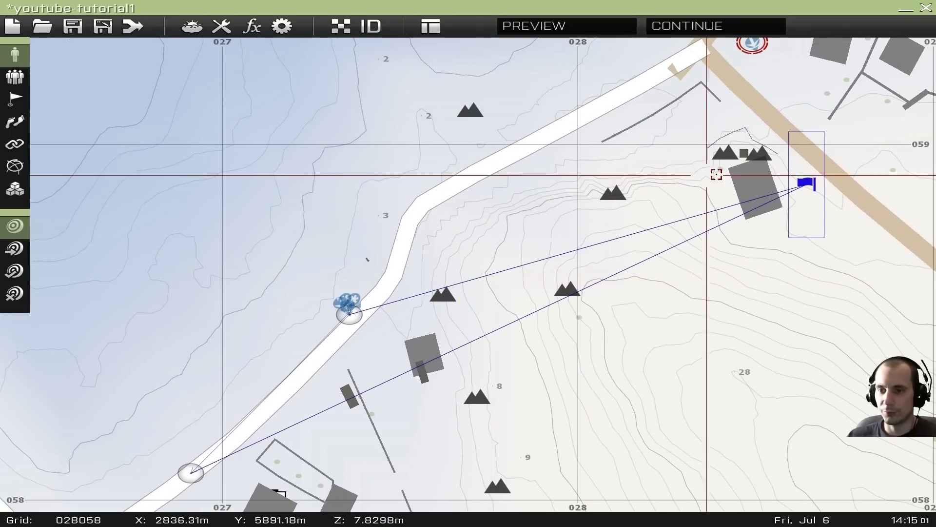
left_click_drag(190, 472, 688, 237)
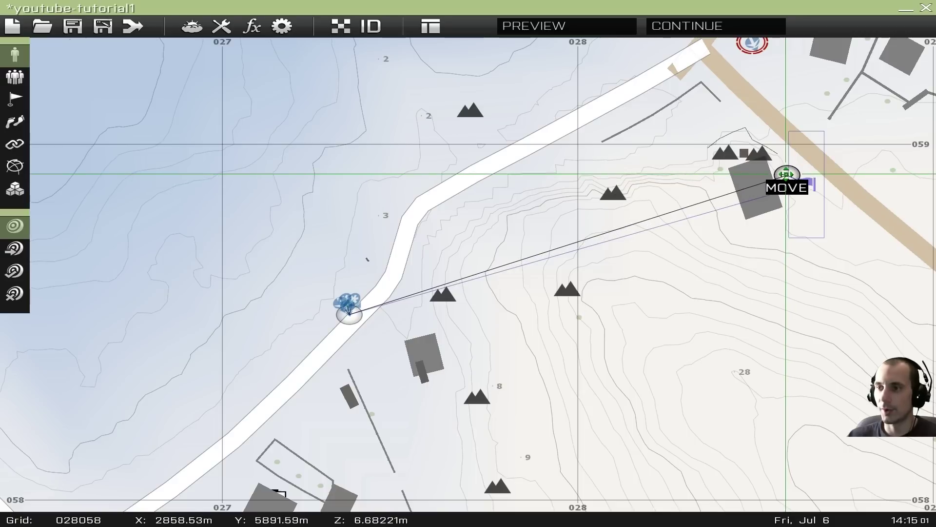
Step: Move the squad's first MOVE waypoint southwest along the paved road, just northwest of the walled compound
right_click_drag(392, 360, 502, 309)
right_click_drag(253, 328, 424, 195)
left_click_drag(290, 251, 144, 382)
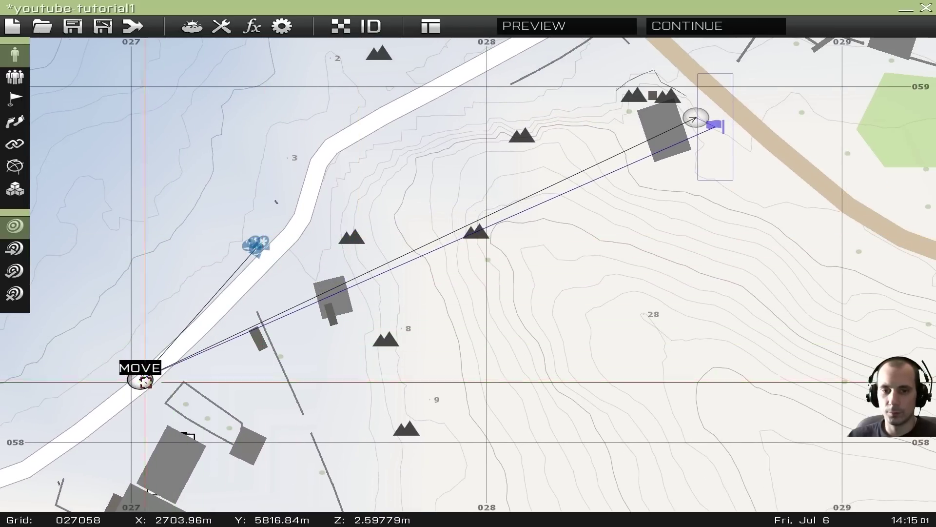
right_click_drag(626, 160, 516, 270)
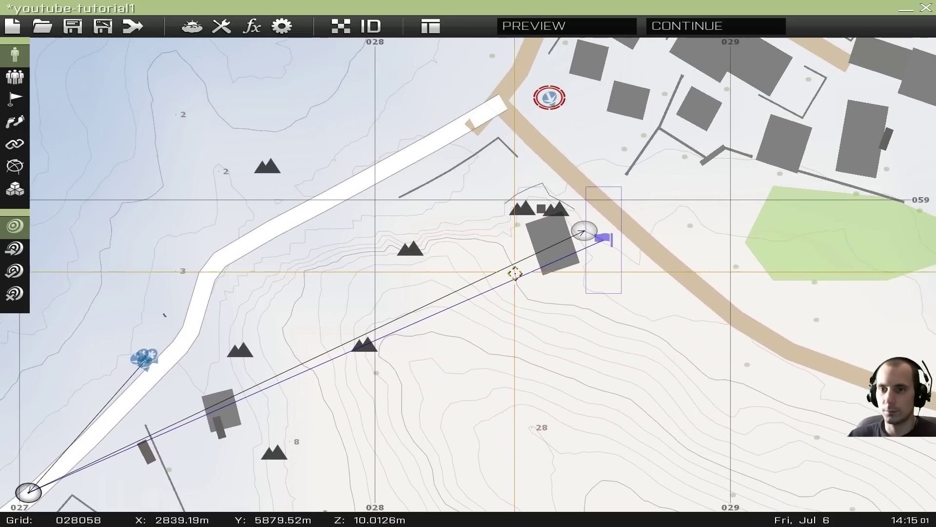
right_click_drag(29, 487, 202, 373)
left_click_drag(202, 373, 238, 348)
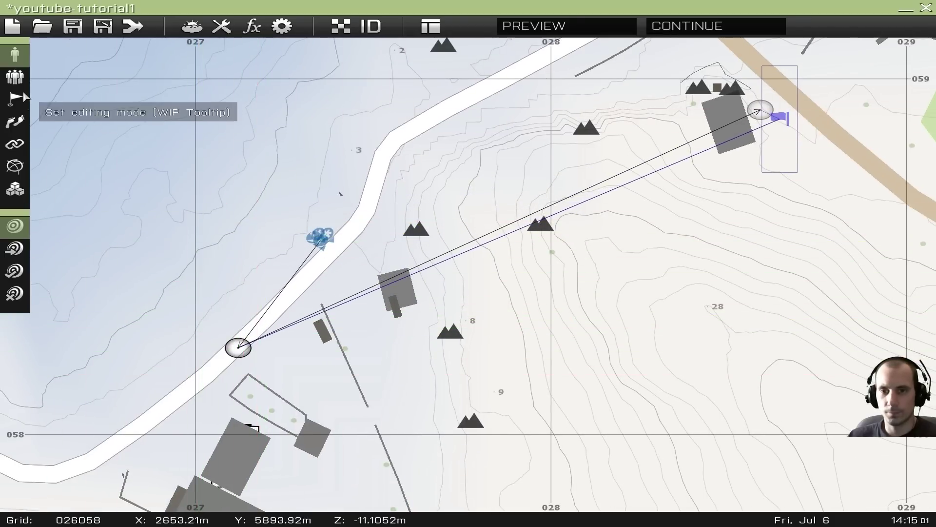
Step: Examine the group links between the BLUFOR squad members up close, and return to unit editing
left_click(14, 77)
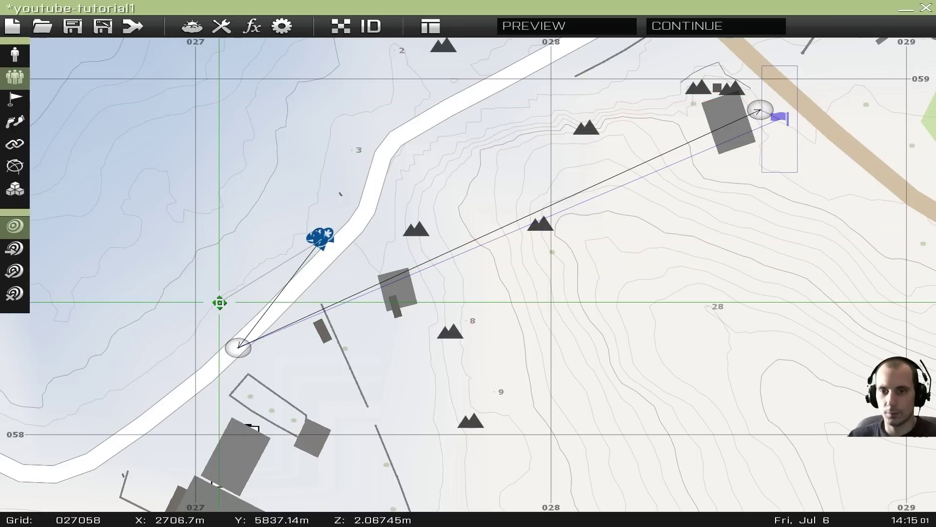
scroll(314, 233, "up", 5)
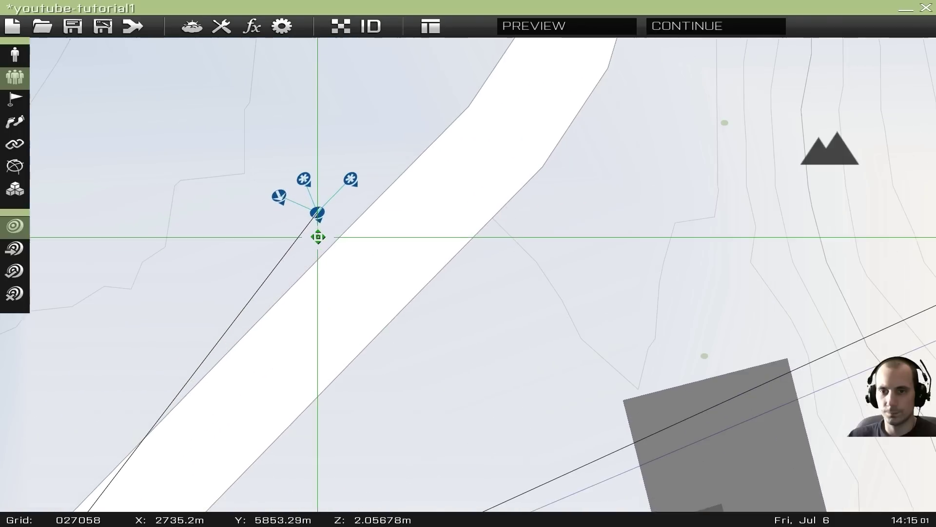
left_click(22, 62)
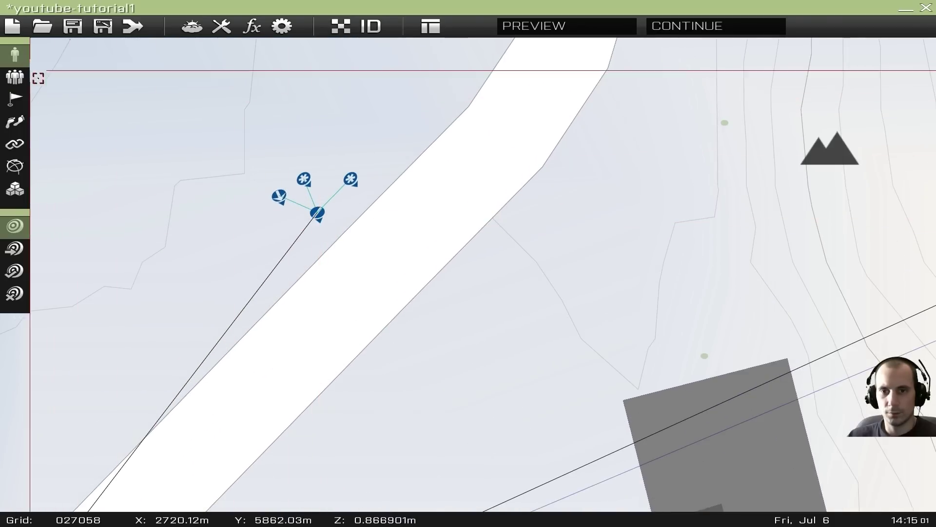
scroll(317, 213, "down", 5)
Step: Move the player's Automatic Rifleman across the dirt road from the trigger and delete it from the map
left_click_drag(317, 213, 86, 457)
scroll(478, 176, "down", 3)
right_click_drag(704, 162, 479, 235)
scroll(465, 224, "up", 4)
scroll(330, 105, "down", 2)
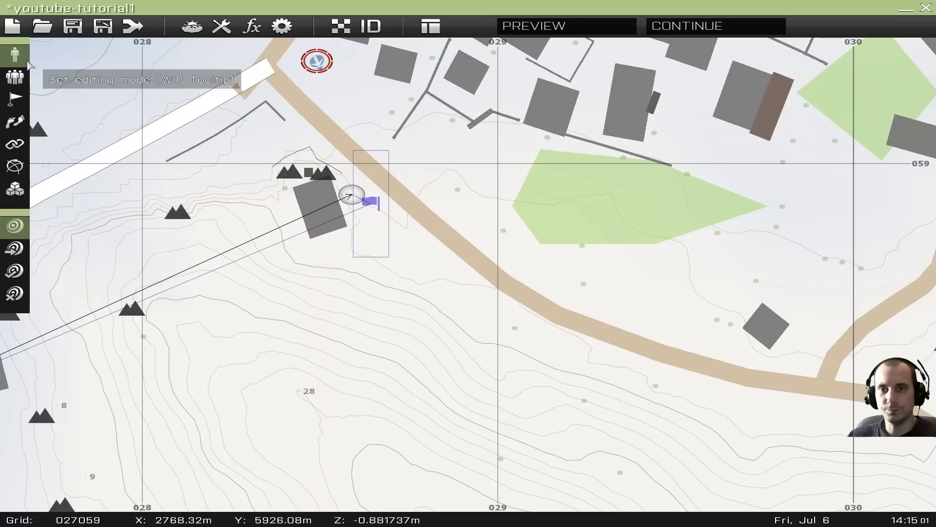
left_click_drag(317, 61, 466, 211)
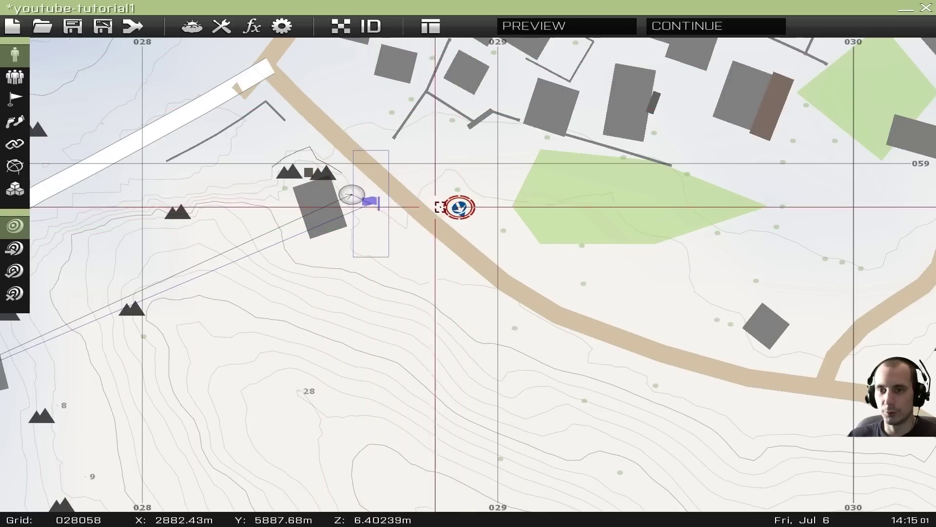
key("Delete")
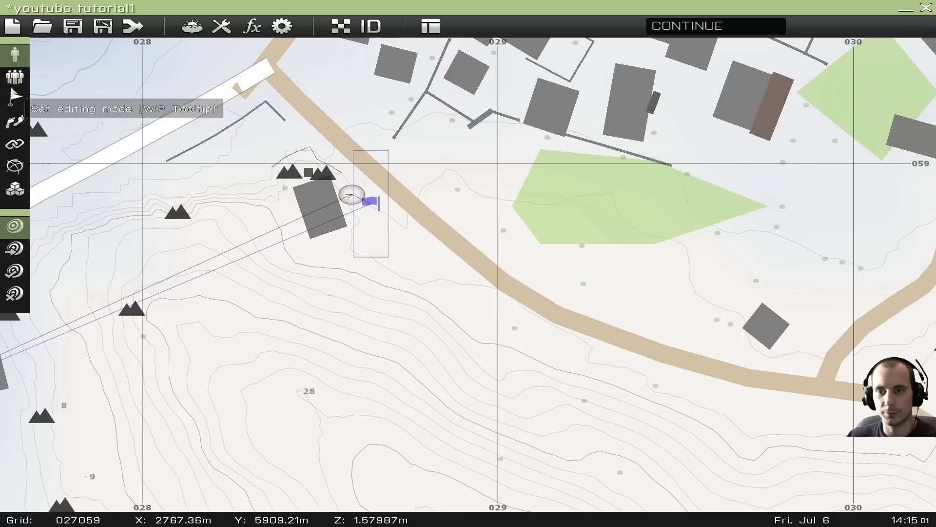
Step: Insert a player-controlled OPFOR Rifleman on the dirt road just east of the trigger
double_click(444, 206)
left_click(263, 120)
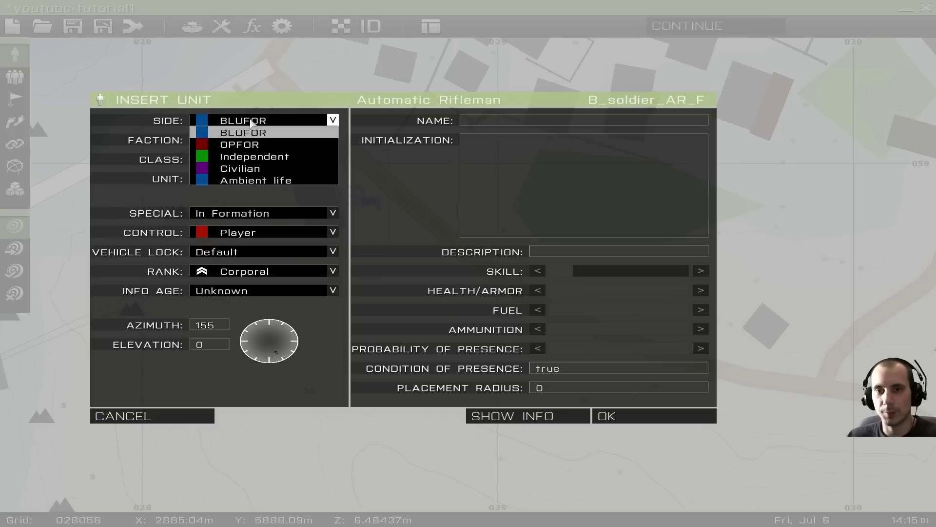
left_click(244, 145)
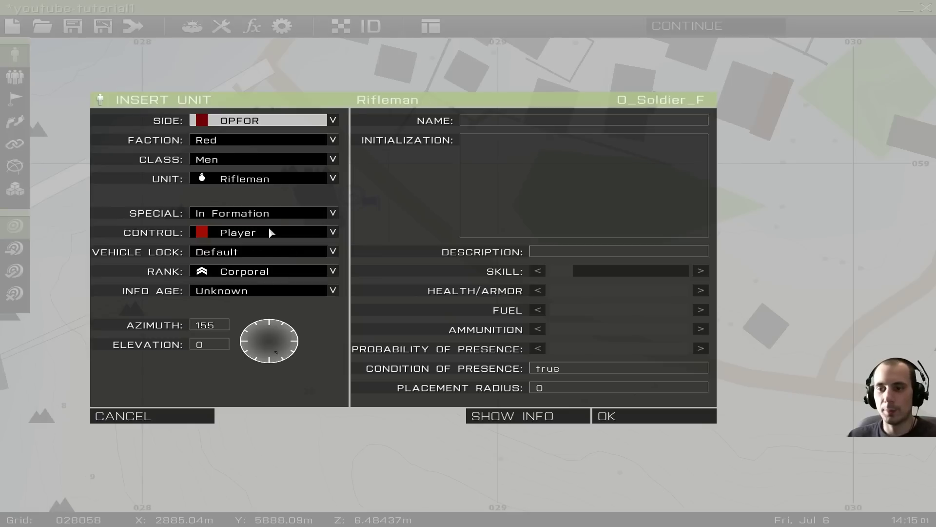
left_click(665, 418)
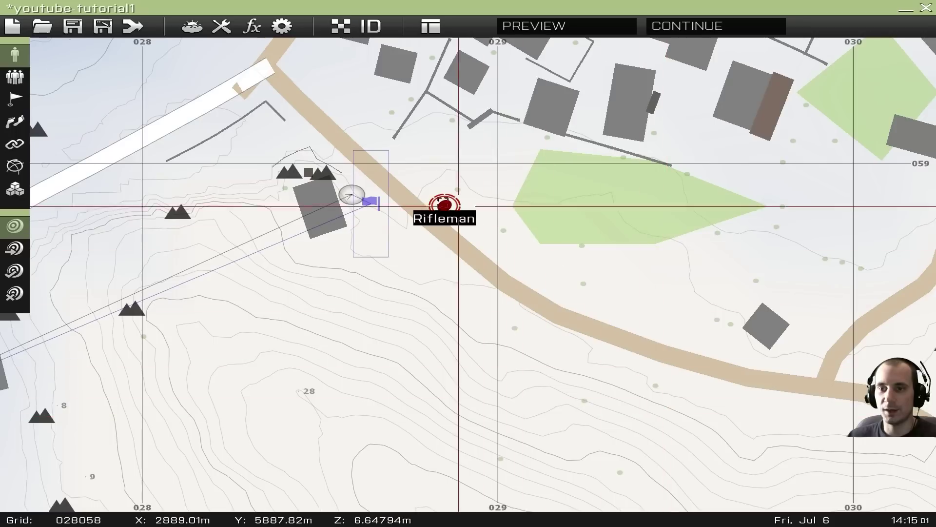
Step: Check the OPFOR trigger's settings along with its sound and text effects
double_click(373, 205)
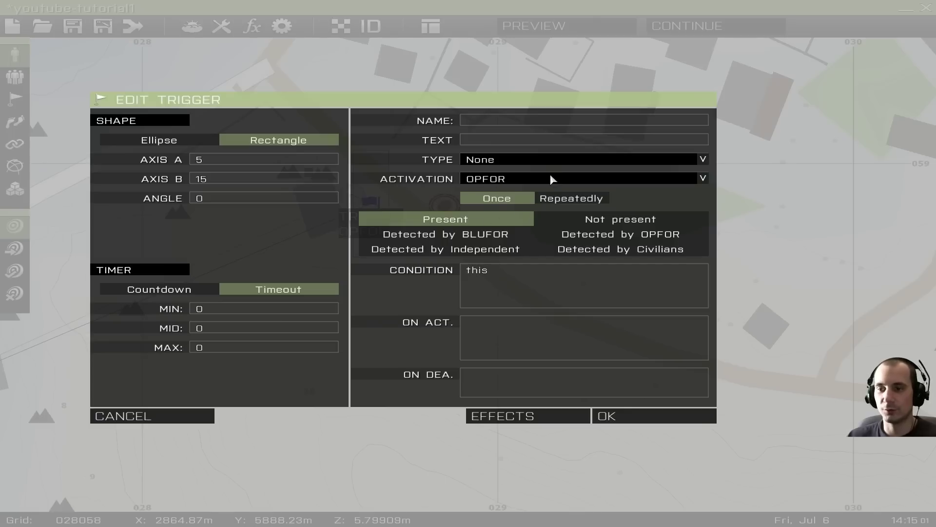
left_click(545, 417)
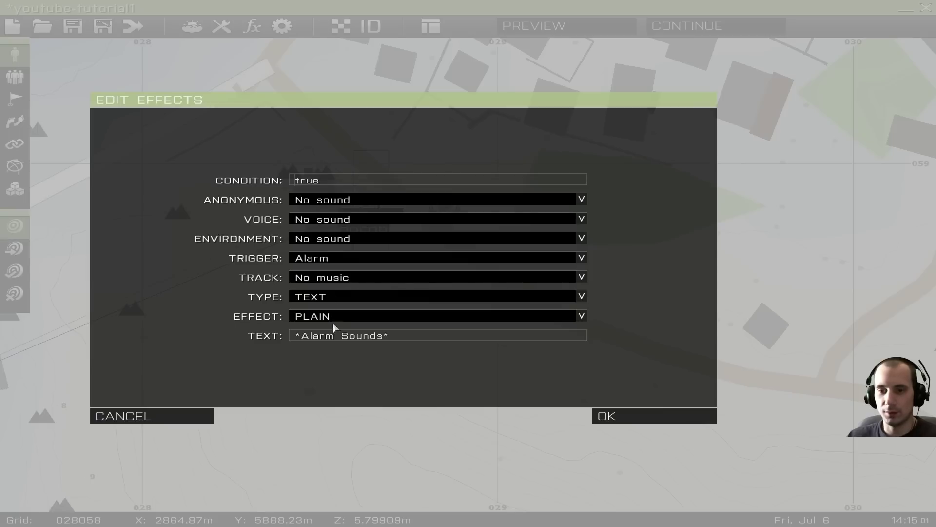
left_click(607, 415)
left_click(642, 418)
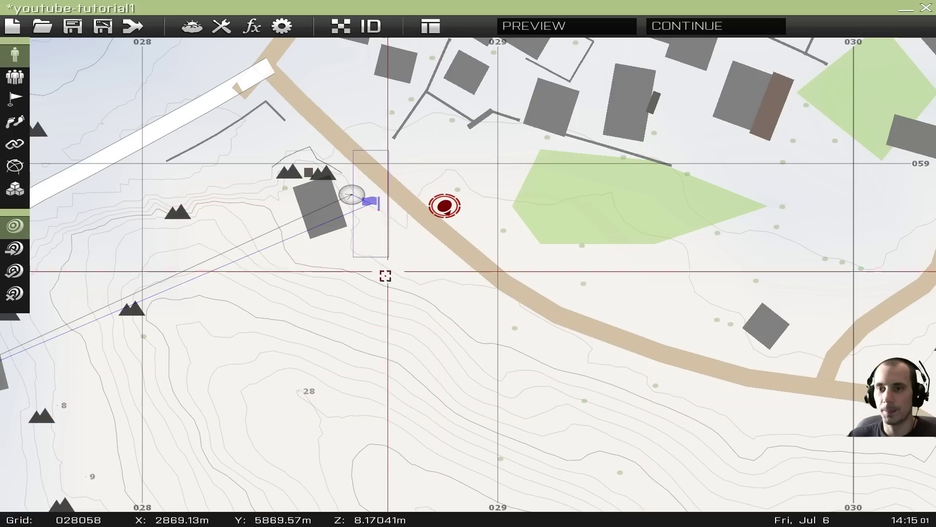
Step: Preview the mission and run the OPFOR Rifleman across the dirt road towards the trigger area by the house
right_click_drag(395, 263, 545, 205)
left_click(520, 26)
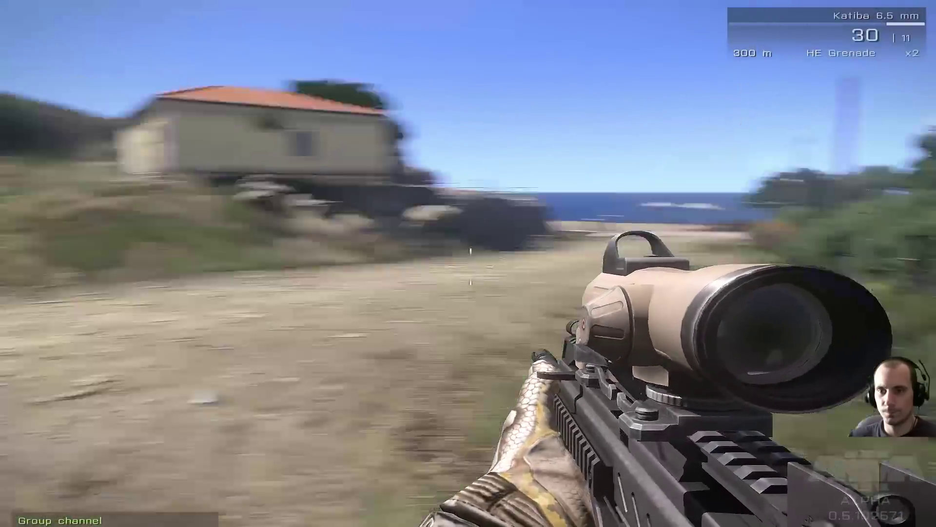
key("w")
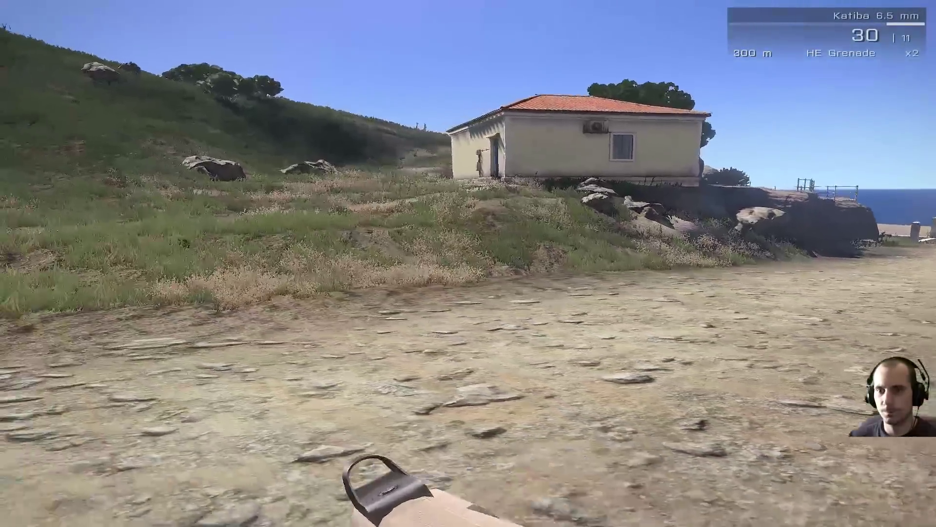
key("w")
key("w")
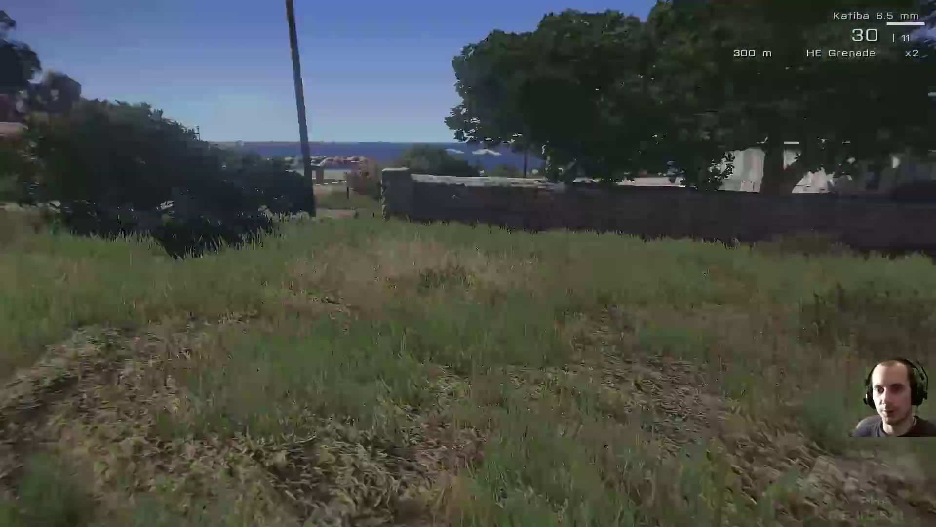
key("w")
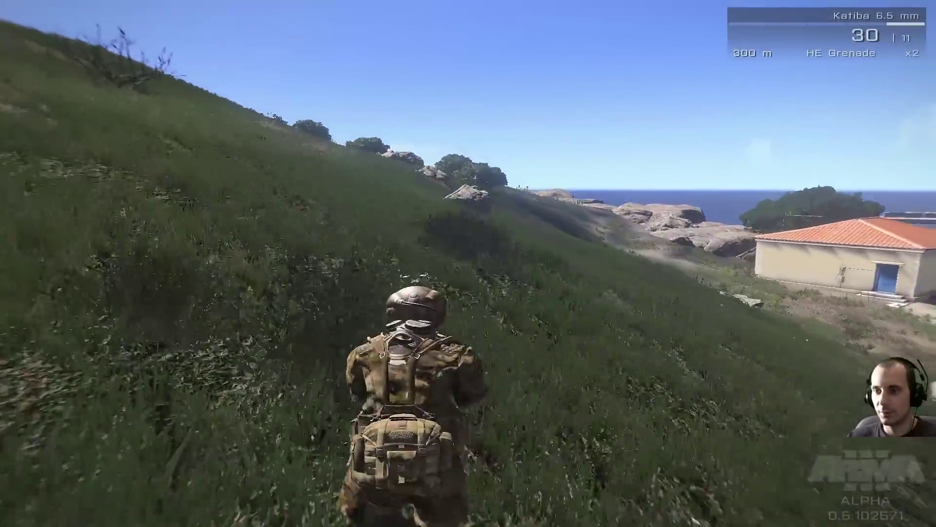
Step: Run the Rifleman over the grassy hill to the rocks above the coastal road and observe the BLUFOR squad through the scope
key("w")
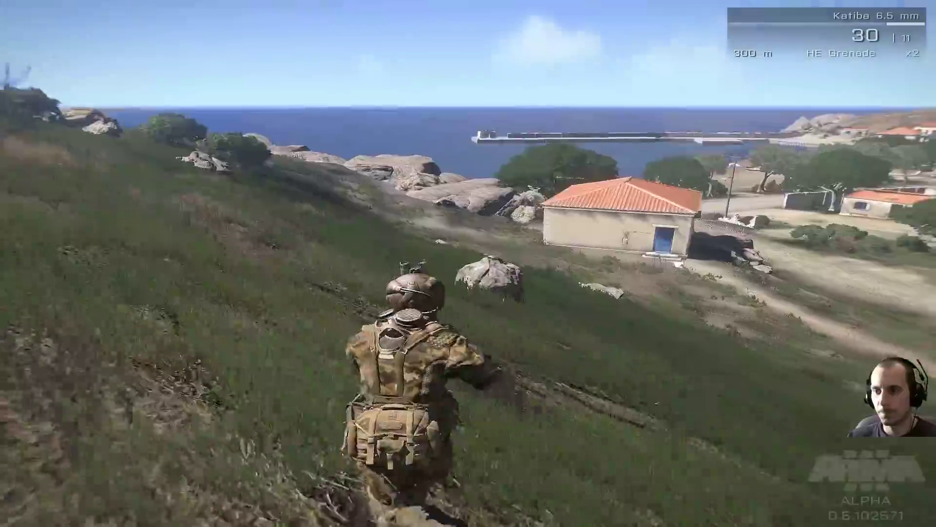
key("w")
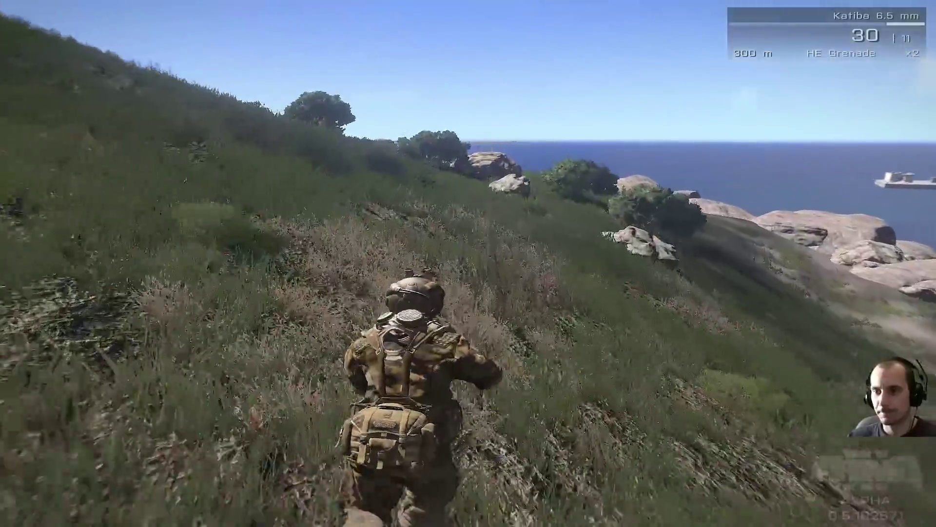
key("w")
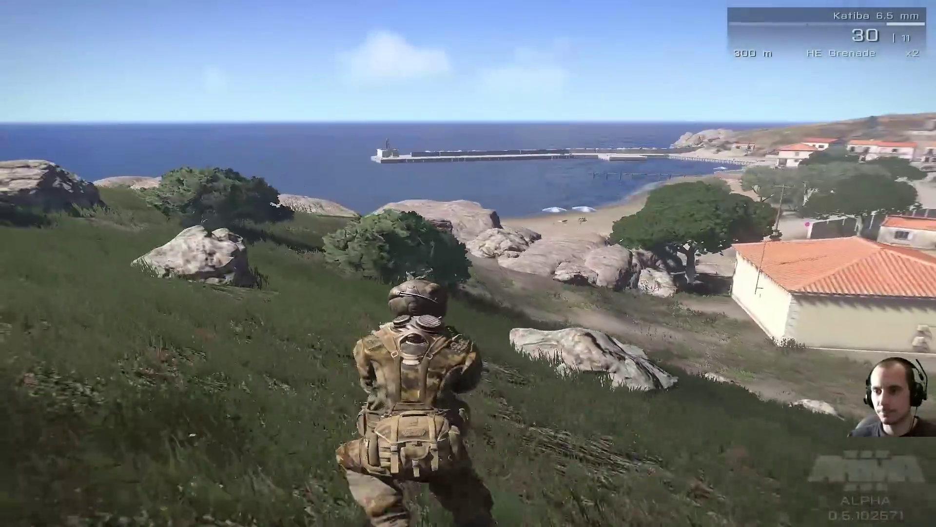
key("w")
key("w")
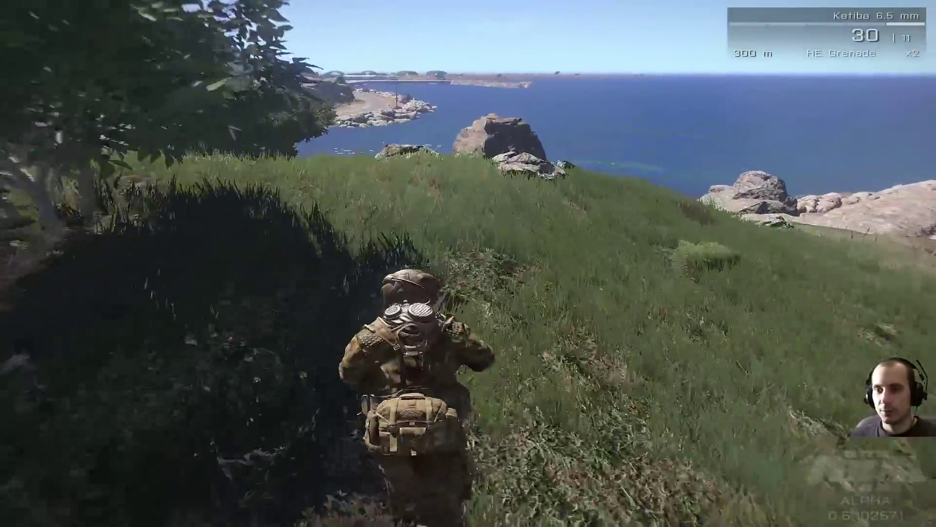
key("w")
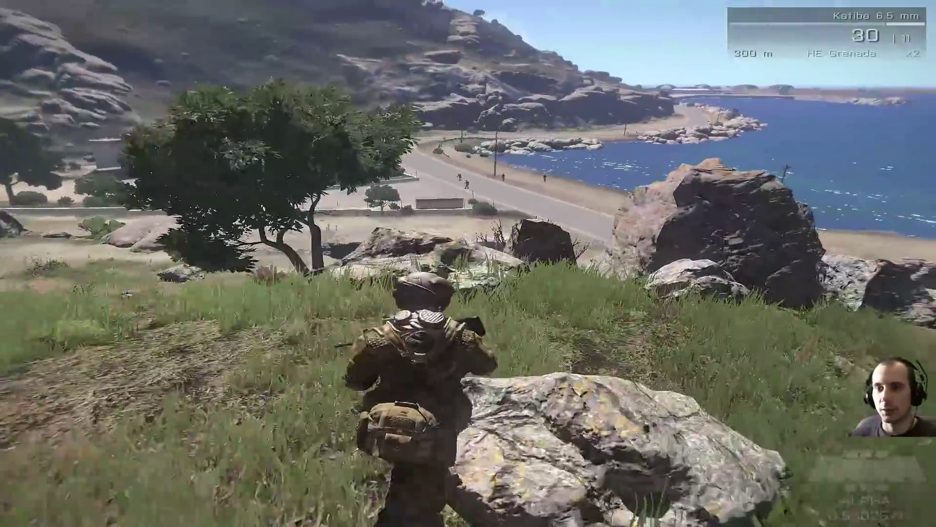
key("w")
right_click(469, 263)
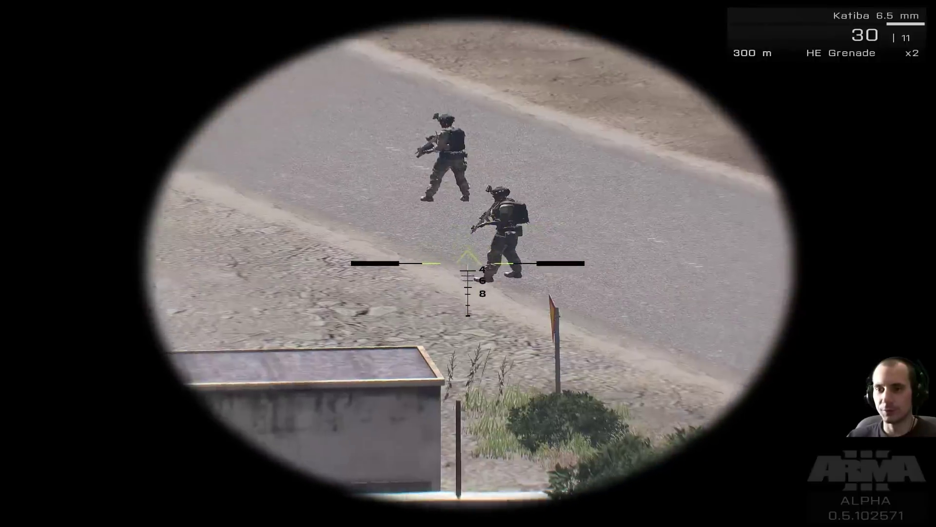
right_click(468, 263)
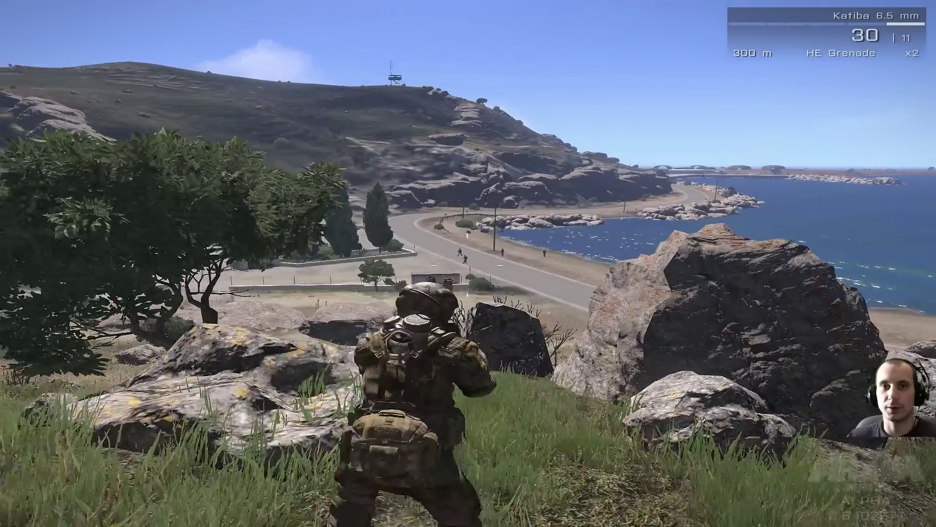
Step: Move the Rifleman around the hilltop rocks overlooking the coastal road, and end the mission preview
key("a")
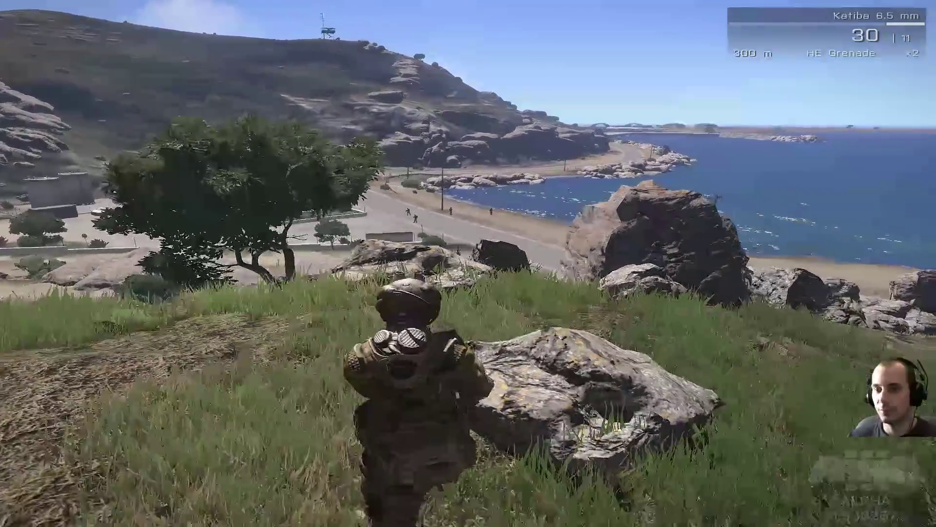
key("w")
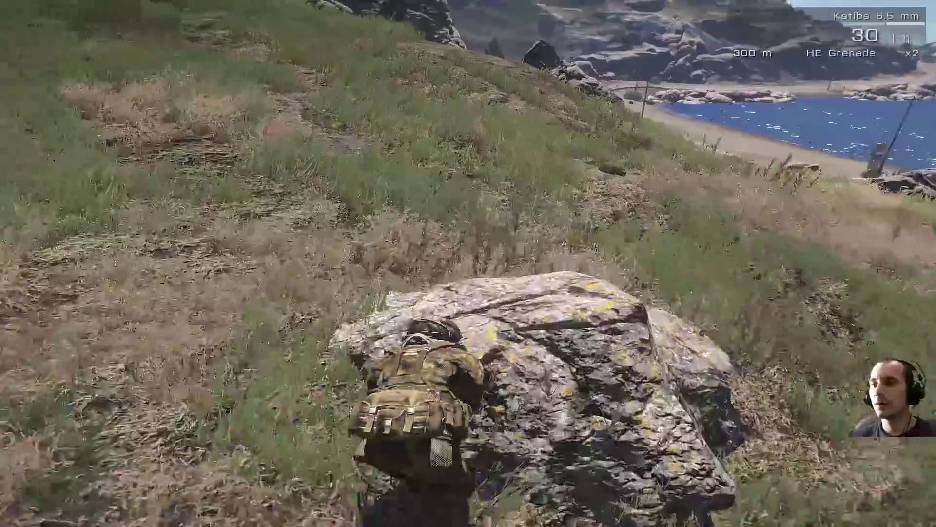
key("w")
key("w")
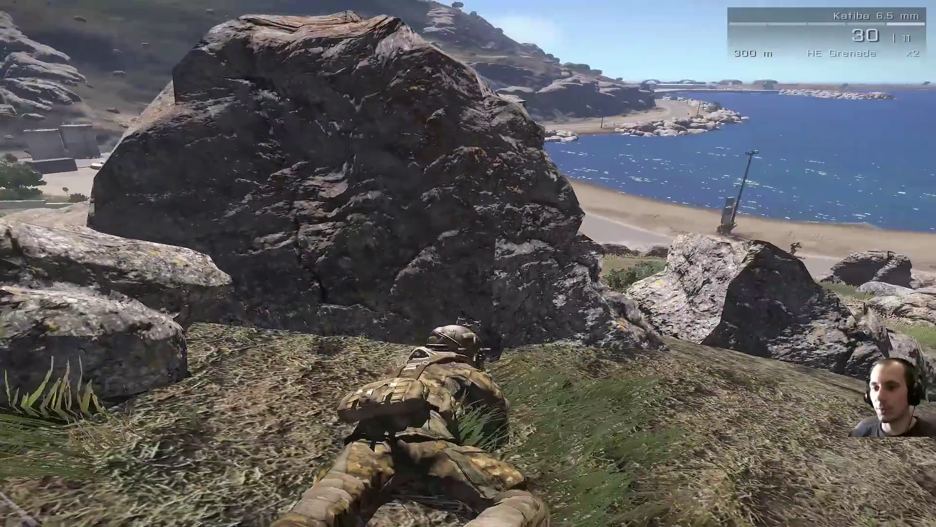
key("x")
key("w")
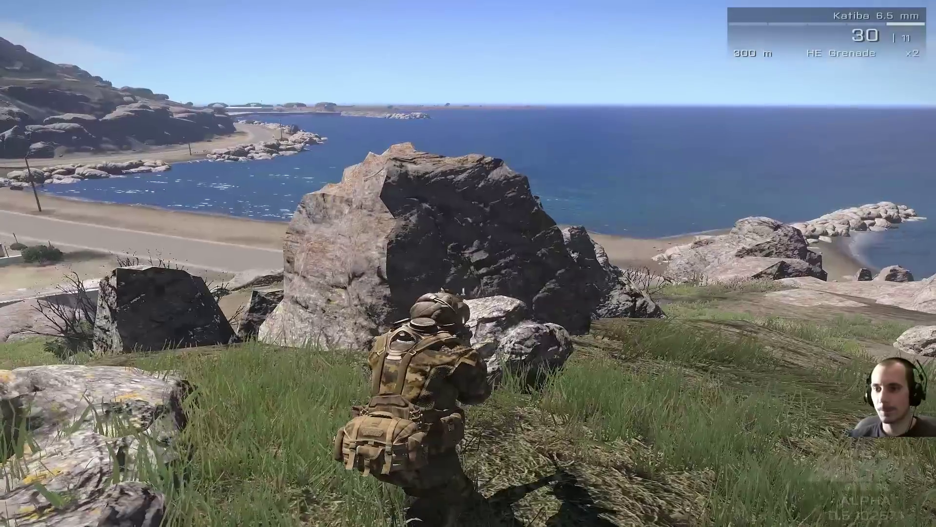
key("Escape")
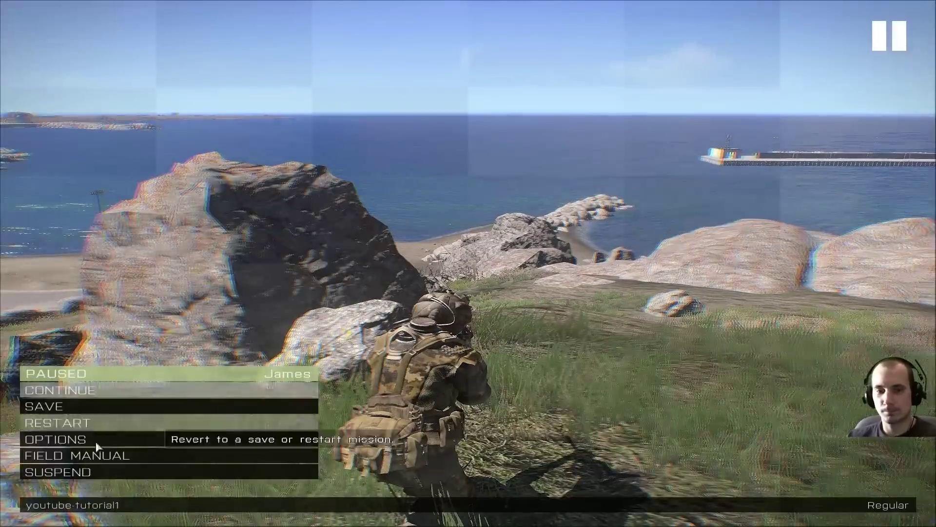
left_click(83, 472)
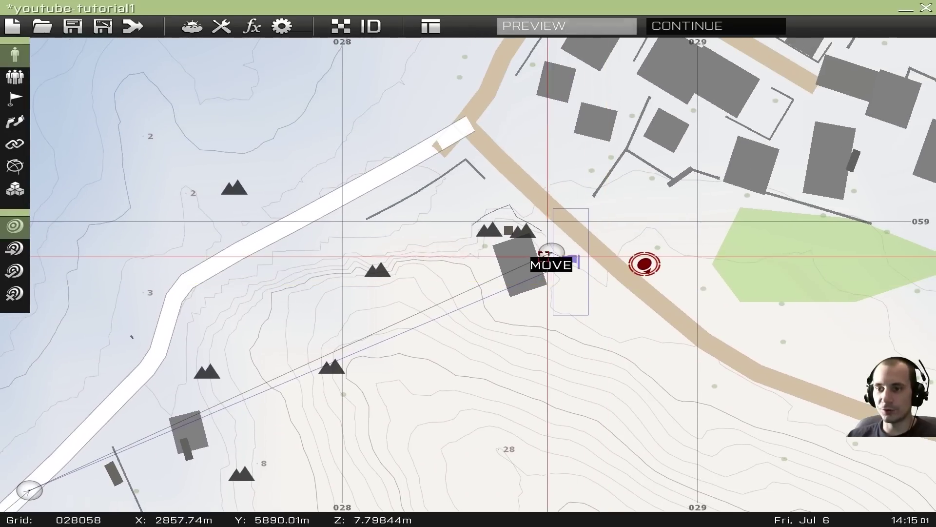
Step: Examine the available waypoint types and settings of the squad's MOVE waypoint beside the trigger, leaving them as they are
right_click_drag(345, 293, 512, 201)
double_click(706, 164)
left_click(265, 141)
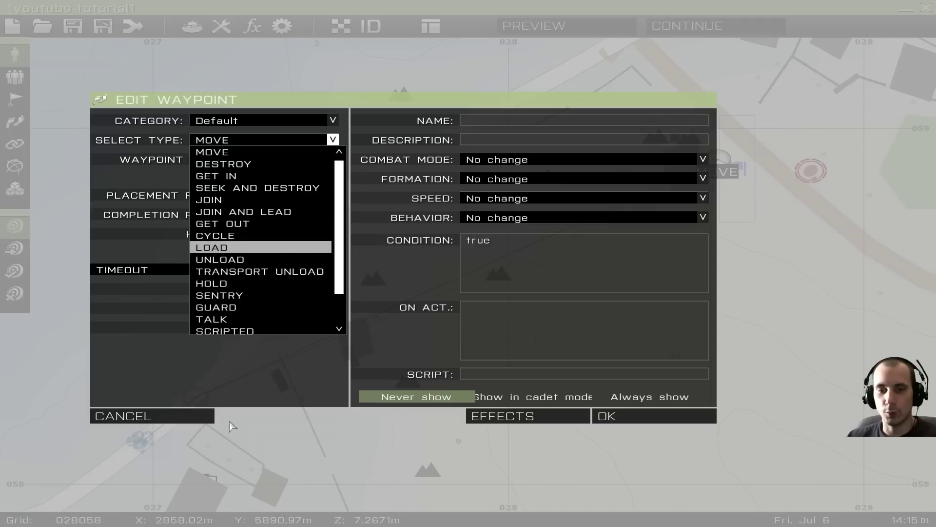
left_click(191, 417)
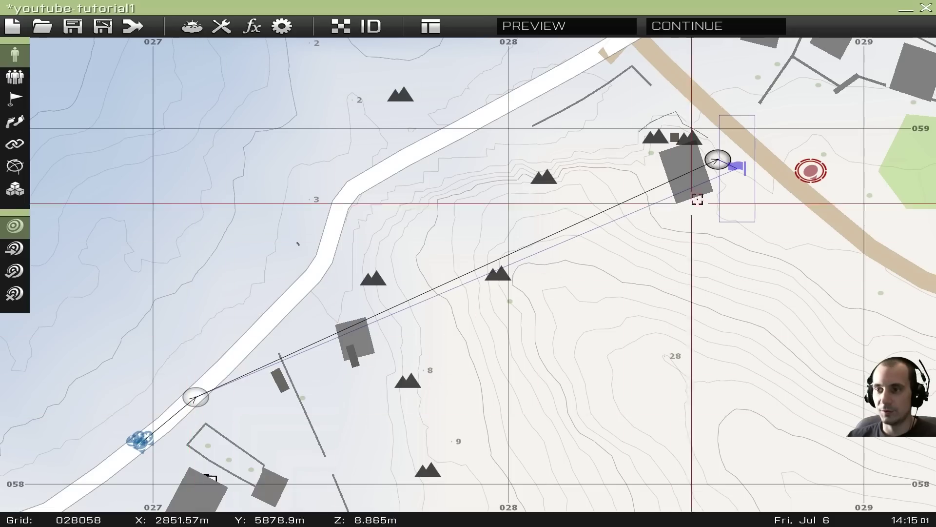
double_click(716, 159)
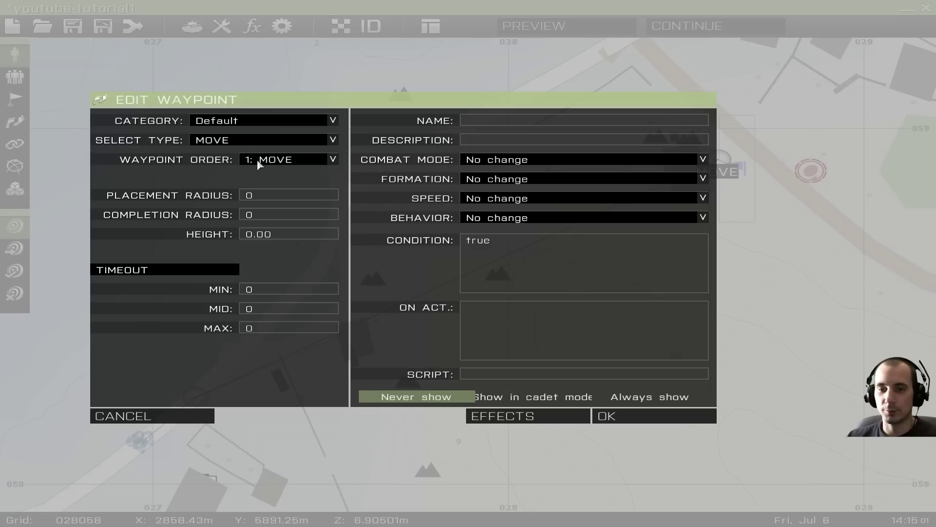
left_click(170, 417)
Step: Examine the OPFOR trigger's effects and the music tracks it offers, closing its settings without changes
scroll(708, 191, "up", 3)
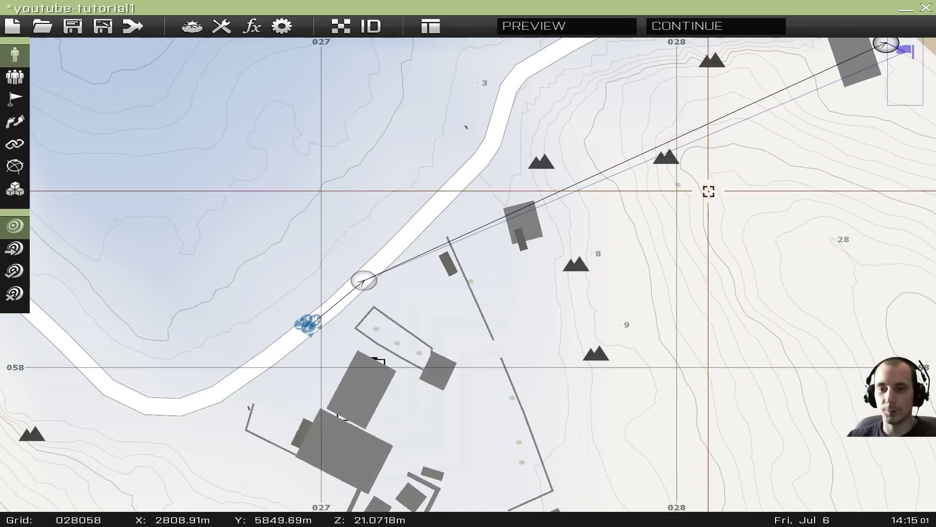
right_click_drag(727, 191, 493, 332)
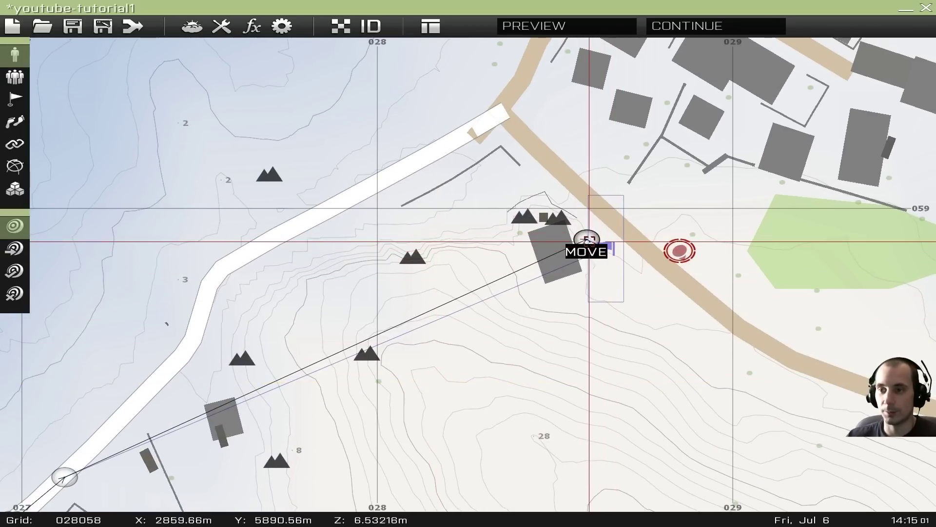
scroll(610, 244, "down", 3)
right_click_drag(643, 286, 480, 269)
scroll(475, 271, "up", 3)
right_click_drag(345, 246, 572, 150)
right_click_drag(636, 130, 579, 204)
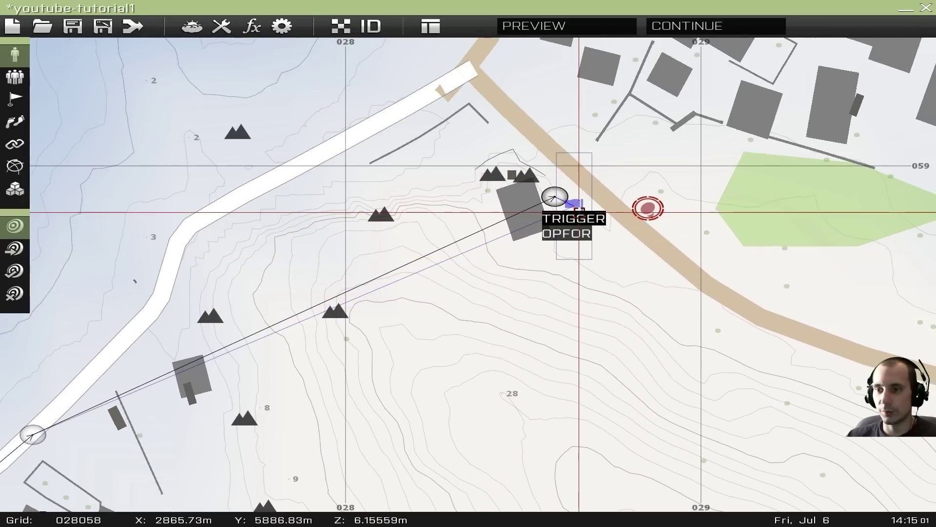
double_click(578, 205)
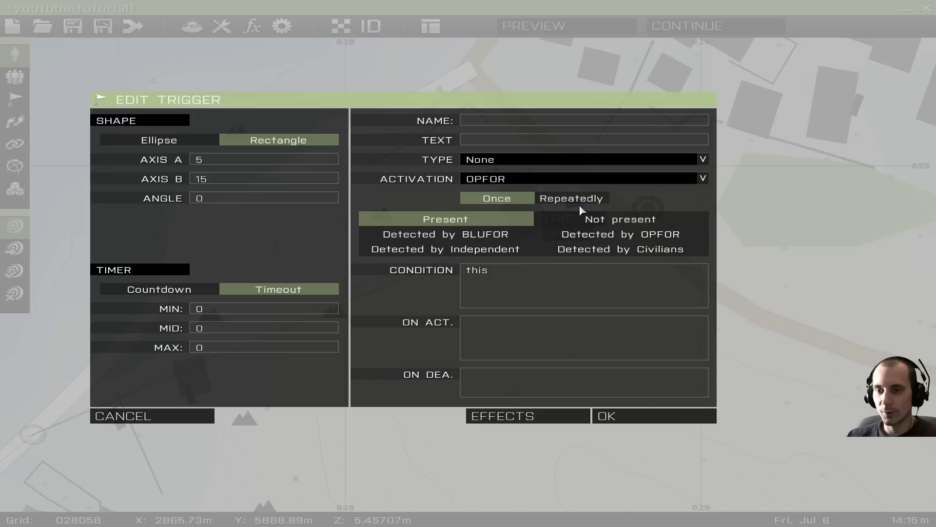
left_click(535, 416)
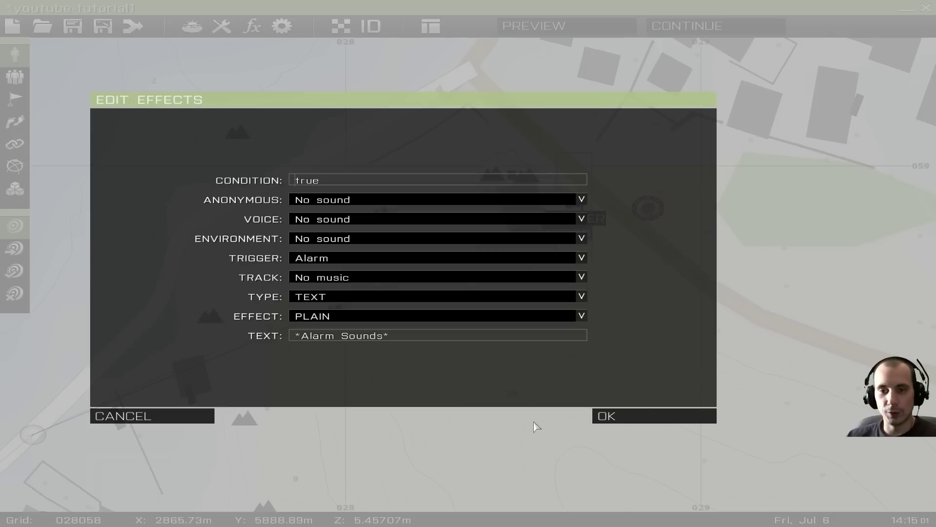
left_click(341, 278)
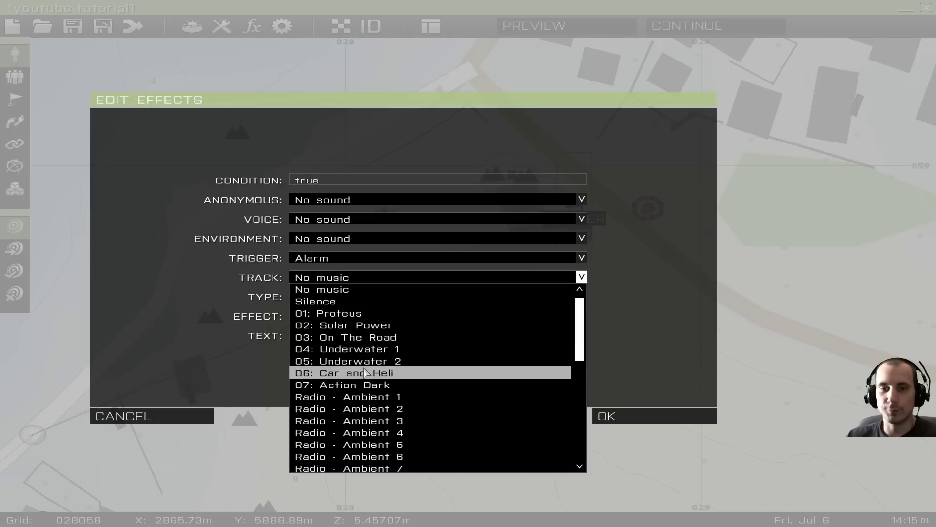
left_click(152, 416)
left_click(151, 415)
Step: Start a new trigger on the open ground southeast of Stratis Air Base and set its effects track to 07: Action Dark
scroll(469, 299, "down", 5)
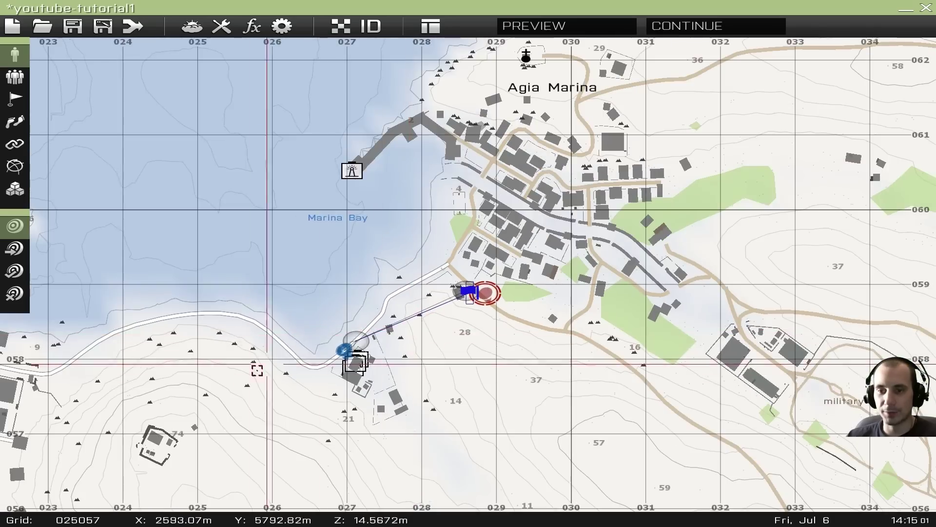
right_click_drag(268, 360, 472, 199)
right_click_drag(371, 262, 604, 348)
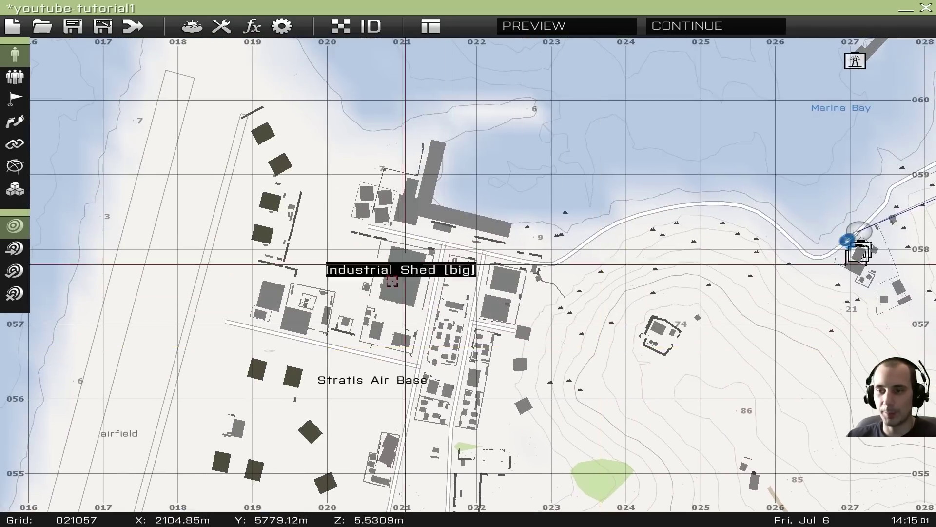
right_click_drag(427, 385, 504, 65)
right_click_drag(616, 243, 502, 234)
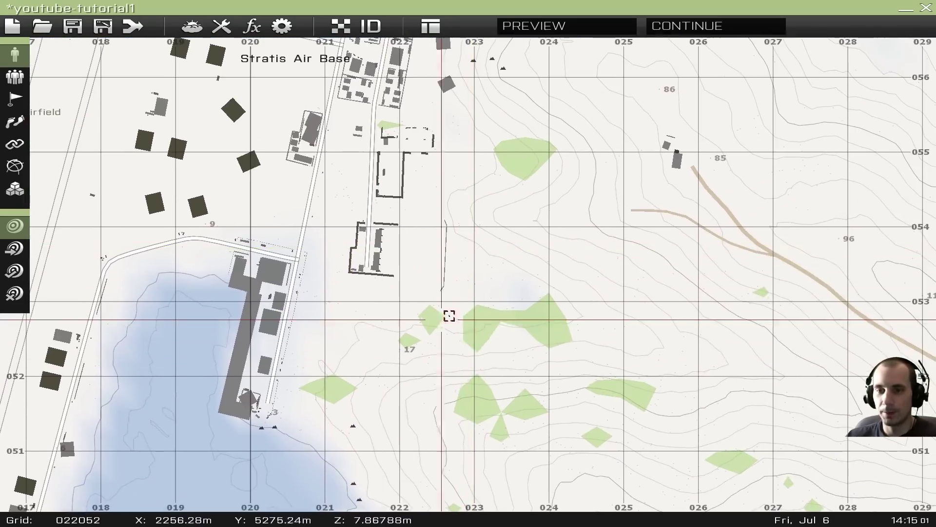
double_click(472, 331)
left_click(130, 415)
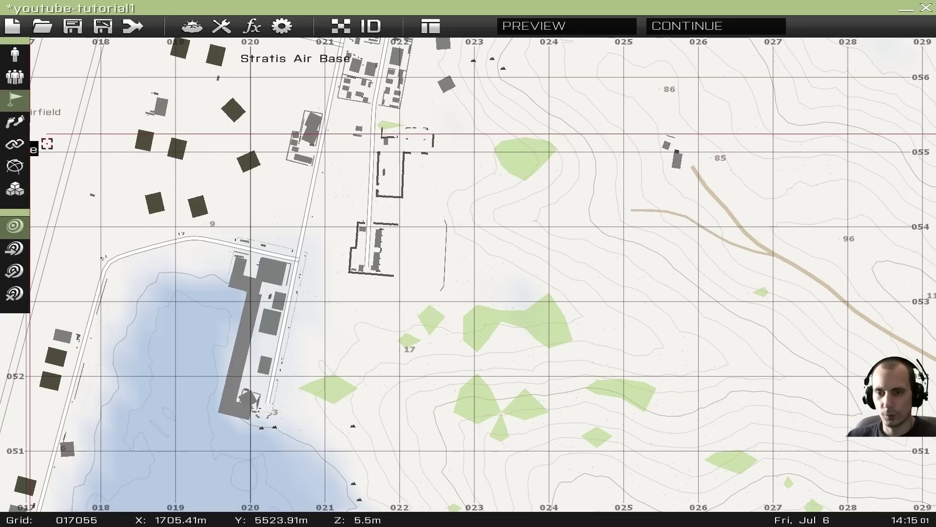
double_click(436, 304)
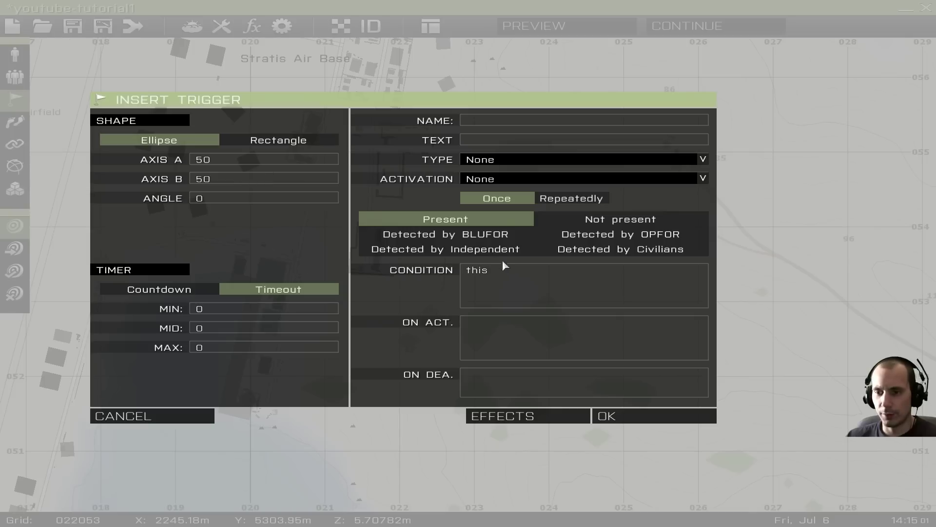
left_click(516, 417)
left_click(301, 298)
left_click(320, 279)
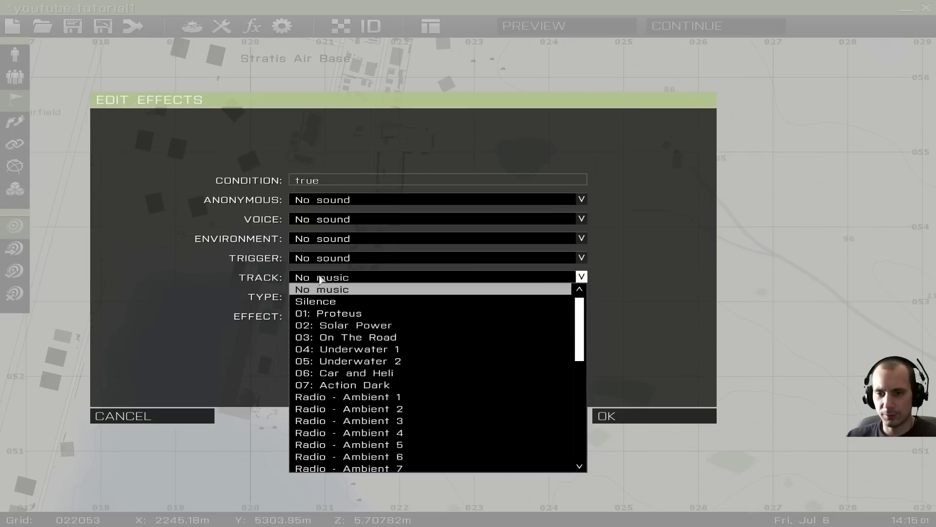
left_click(349, 386)
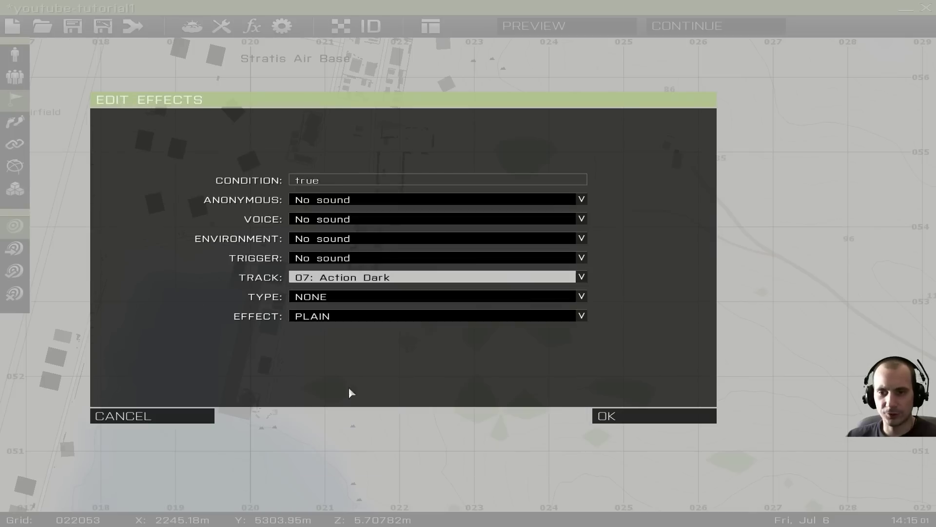
left_click(637, 417)
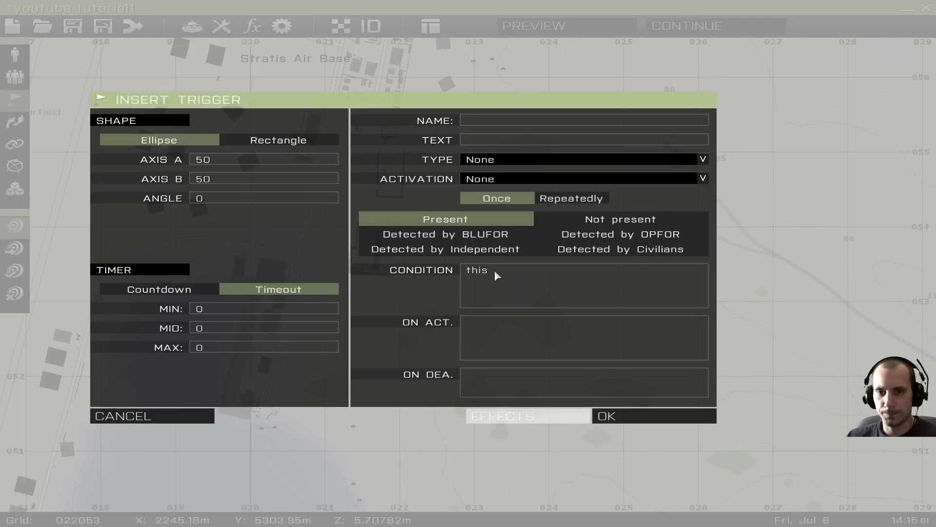
Step: Set the new trigger's Axis A to 10 and Axis B to 200, and place it on the map
left_click_drag(205, 159, 164, 166)
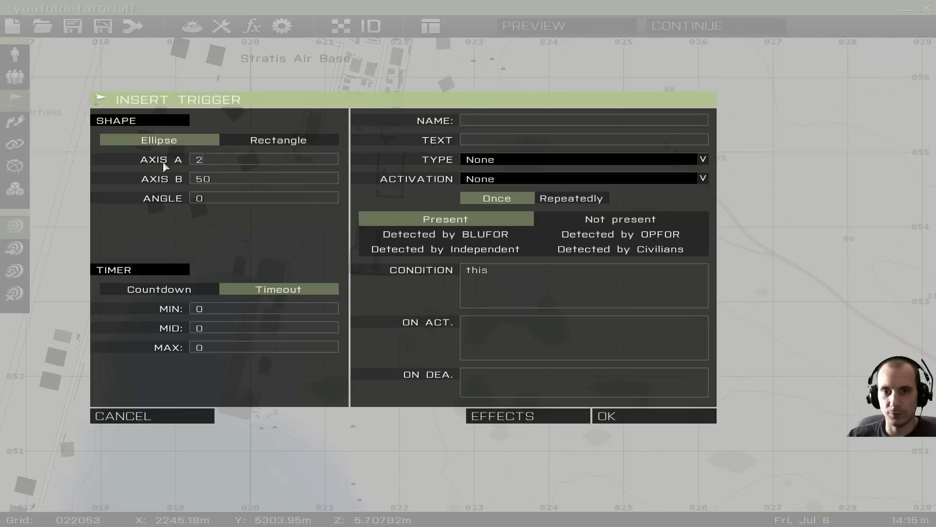
left_click_drag(226, 181, 174, 183)
left_click_drag(233, 159, 175, 161)
type("10")
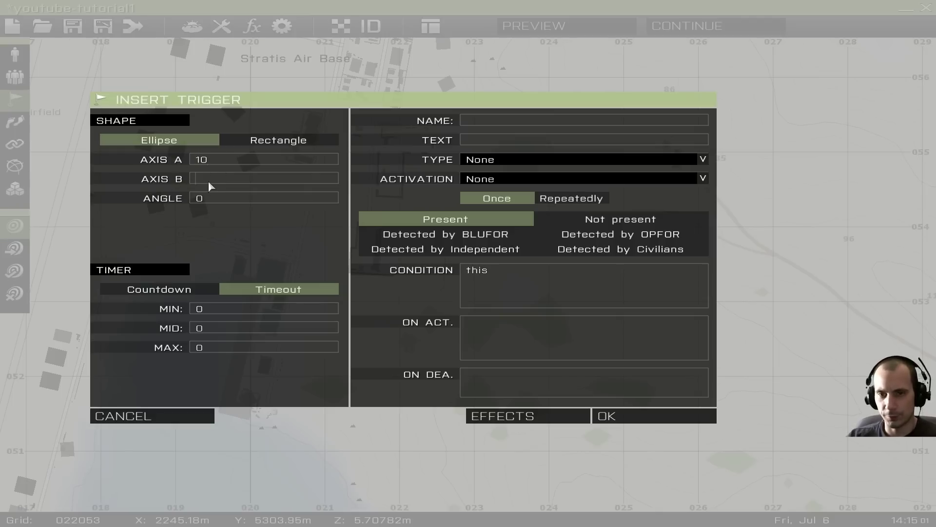
left_click(634, 415)
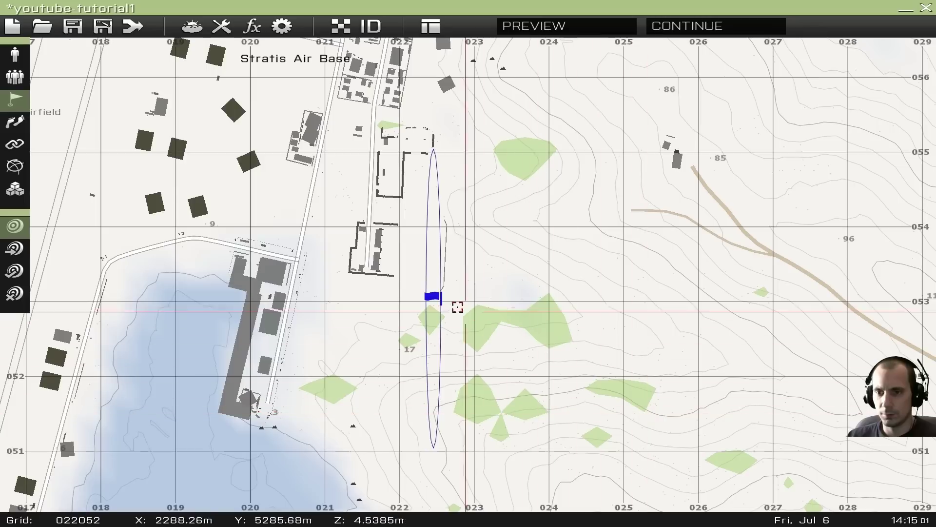
Step: Change the new trigger's shape to a rectangle and move it north, beside the air base's eastern compounds
double_click(429, 297)
left_click(278, 140)
left_click(634, 416)
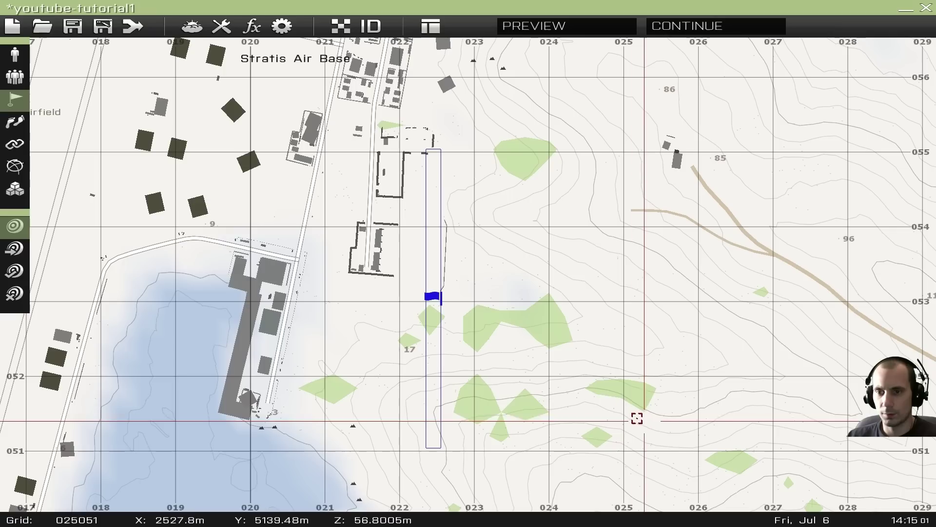
left_click_drag(478, 202, 431, 237)
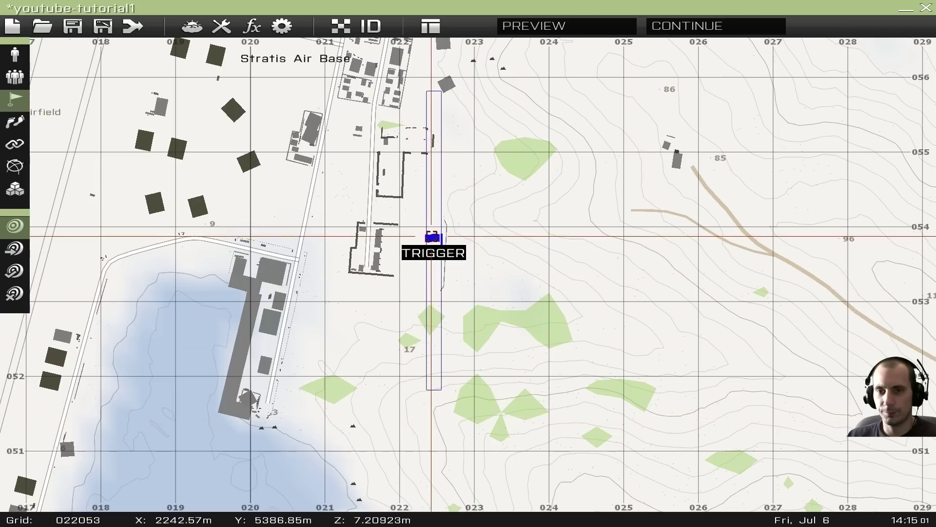
Step: Set the rectangular trigger's Axis A to 300 and Axis B to 10
double_click(432, 237)
type("20")
key("BackSpace")
key("BackSpace")
type("300")
key("Tab")
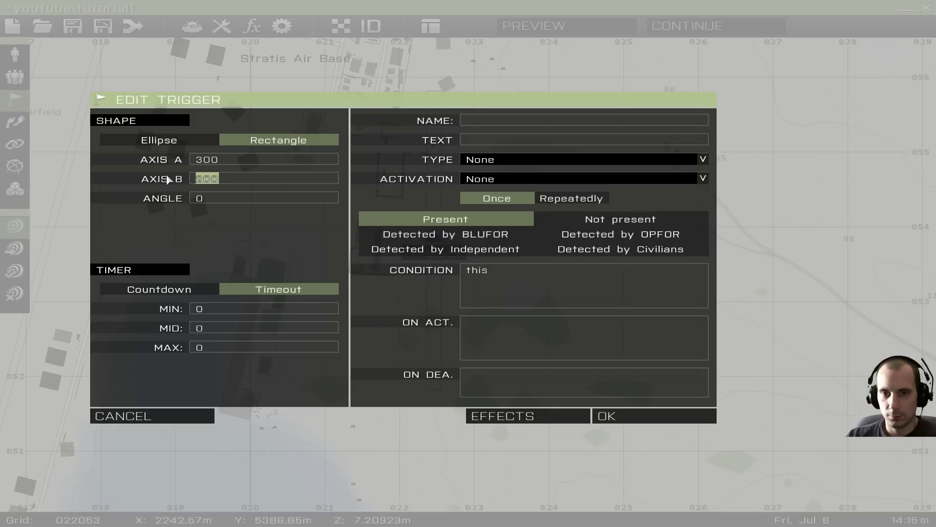
type("10")
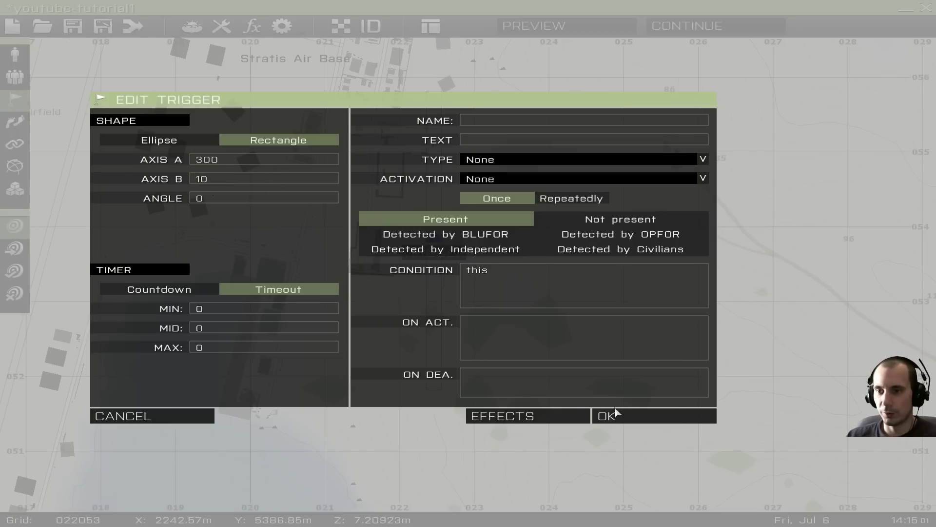
Step: Set the rectangular trigger's activation to OPFOR, keep its type as None, and accept the settings
left_click(476, 178)
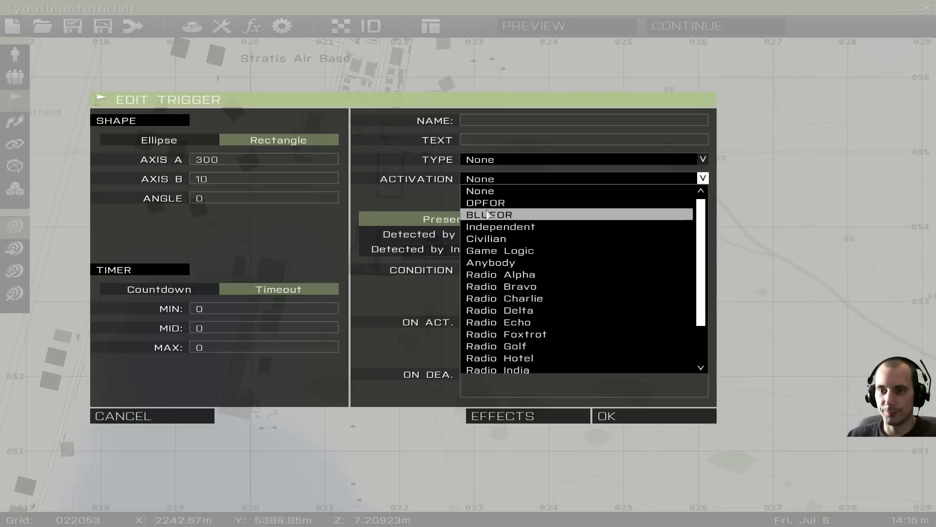
left_click(489, 203)
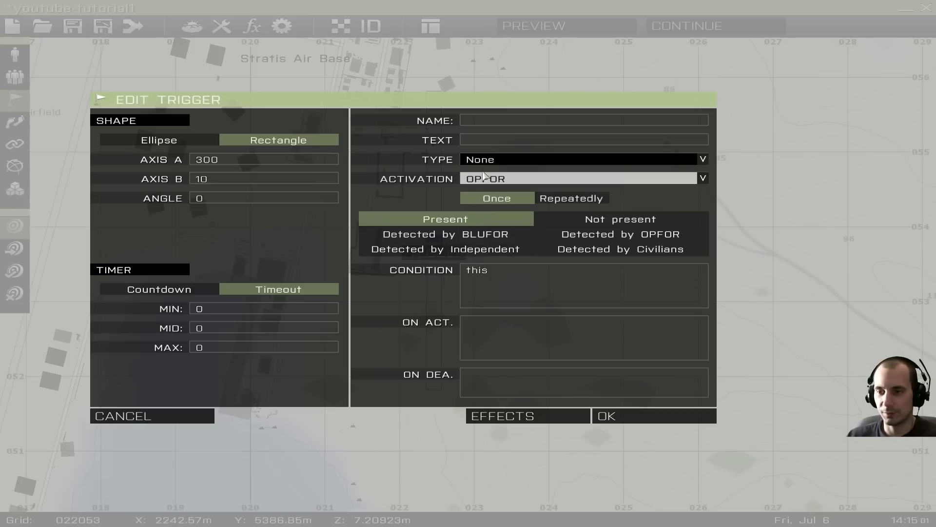
left_click(506, 181)
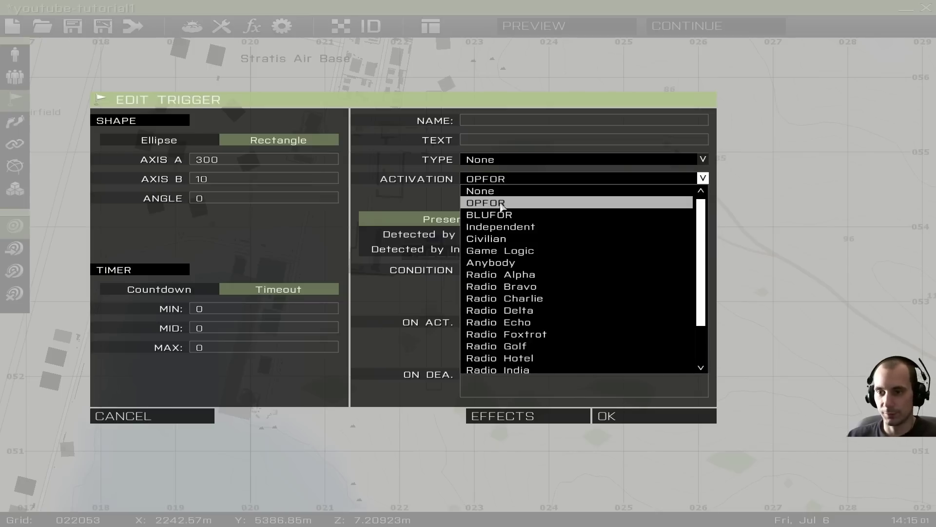
left_click(503, 203)
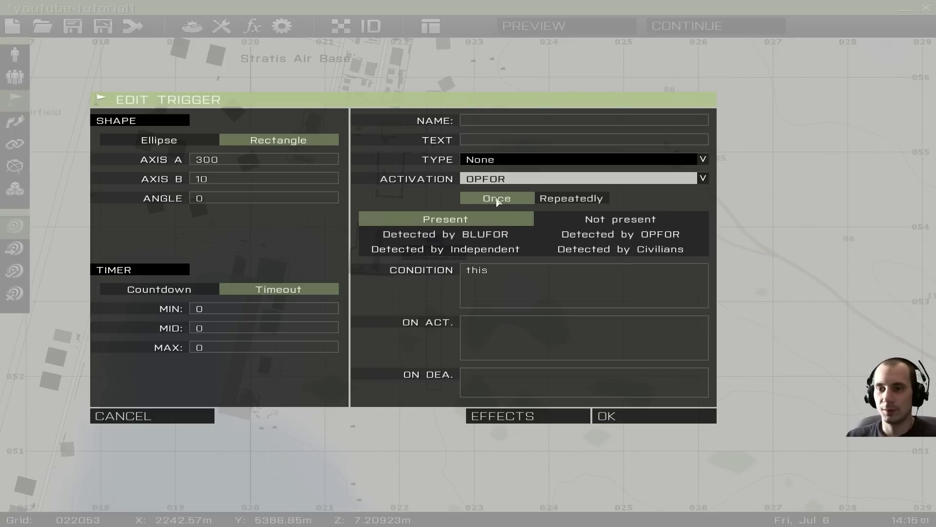
left_click(502, 179)
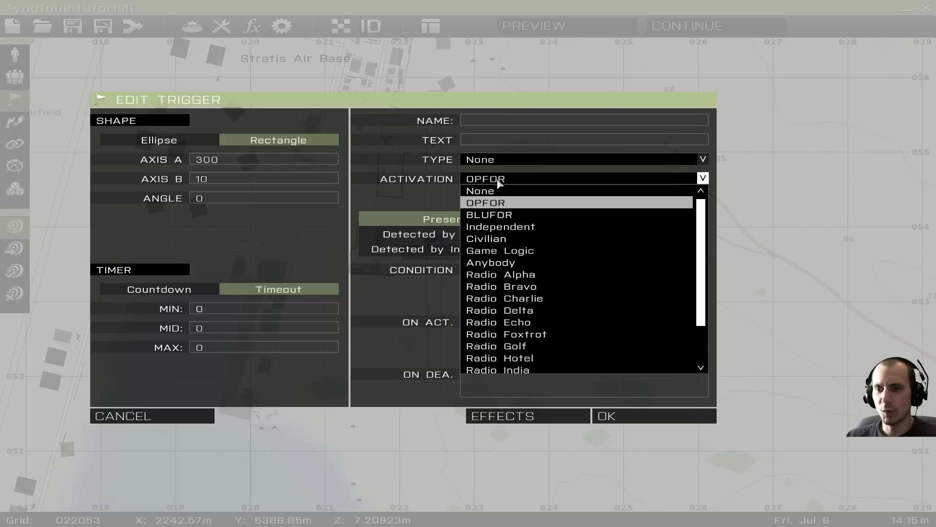
left_click(501, 179)
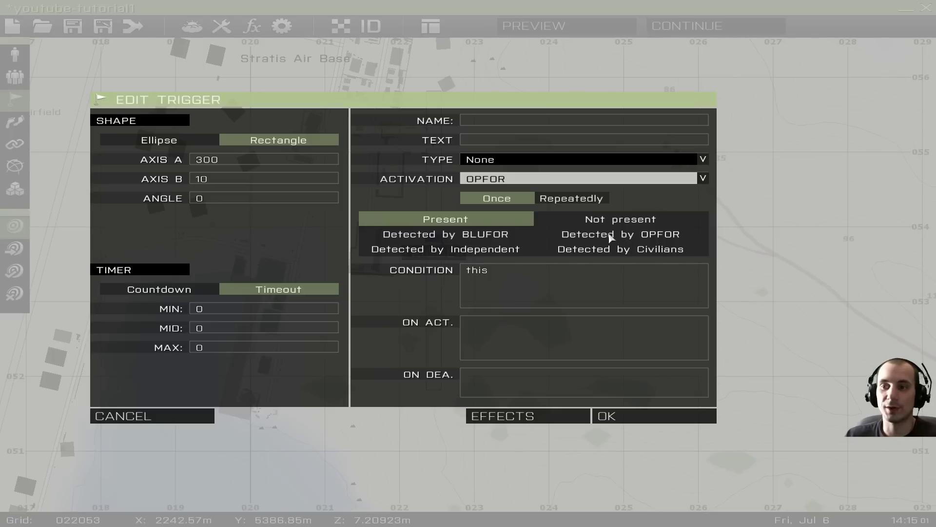
left_click(509, 184)
left_click(508, 204)
left_click(514, 163)
left_click(518, 166)
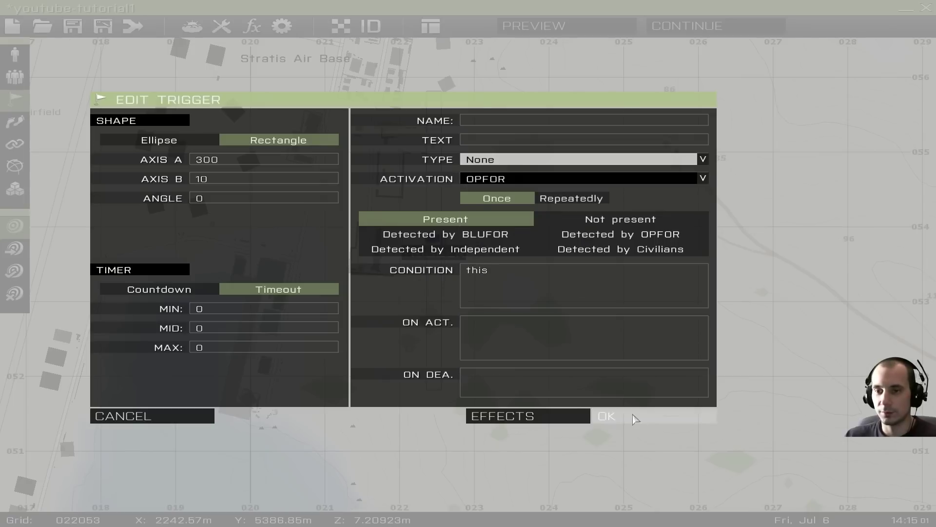
left_click(649, 419)
Step: Move the OPFOR trigger south so it spans the land east of the harbour pier, leaving its settings as they are
mouse_move(435, 238)
left_mouse_down()
mouse_move(406, 203)
mouse_move(412, 238)
mouse_move(540, 186)
mouse_move(480, 250)
mouse_move(523, 273)
mouse_move(542, 263)
mouse_move(391, 266)
mouse_move(388, 330)
mouse_move(486, 421)
mouse_move(492, 401)
mouse_move(490, 411)
left_mouse_up()
double_click(494, 411)
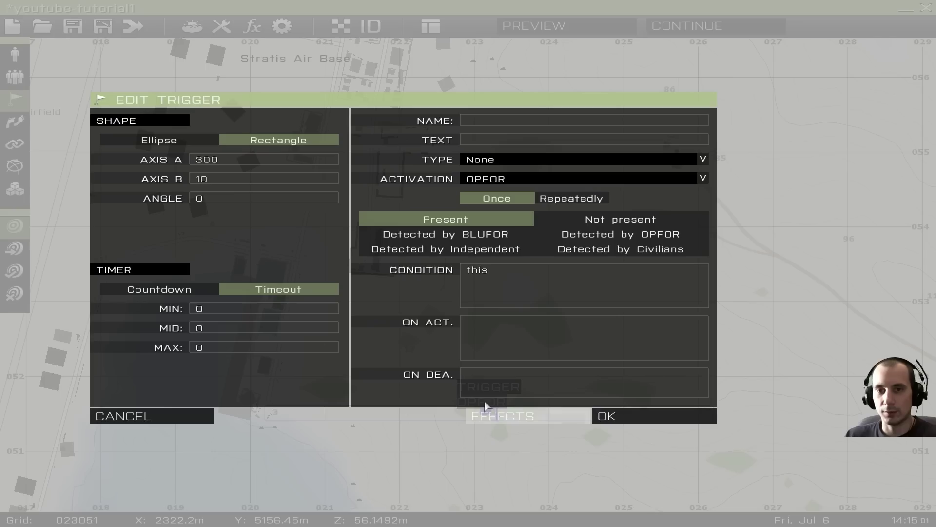
left_click(205, 416)
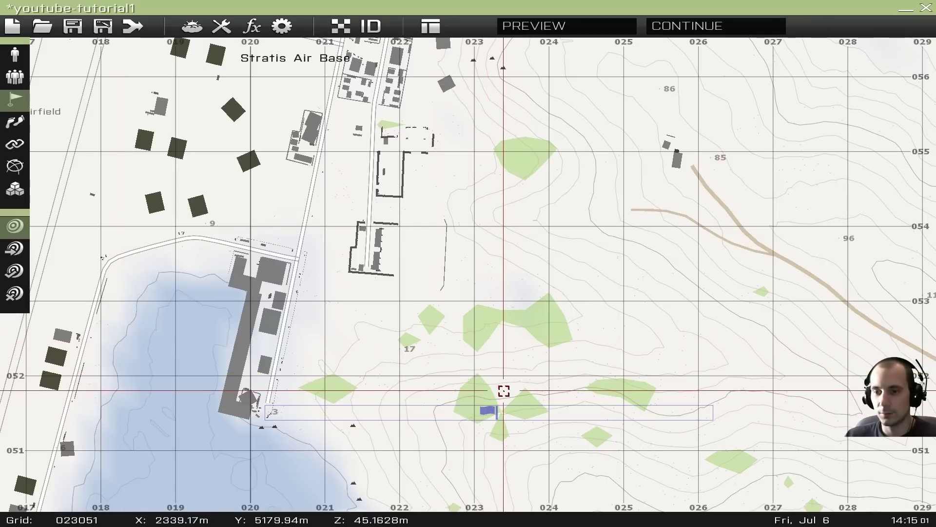
mouse_move(489, 413)
left_mouse_down()
mouse_move(502, 360)
mouse_move(487, 411)
left_mouse_up()
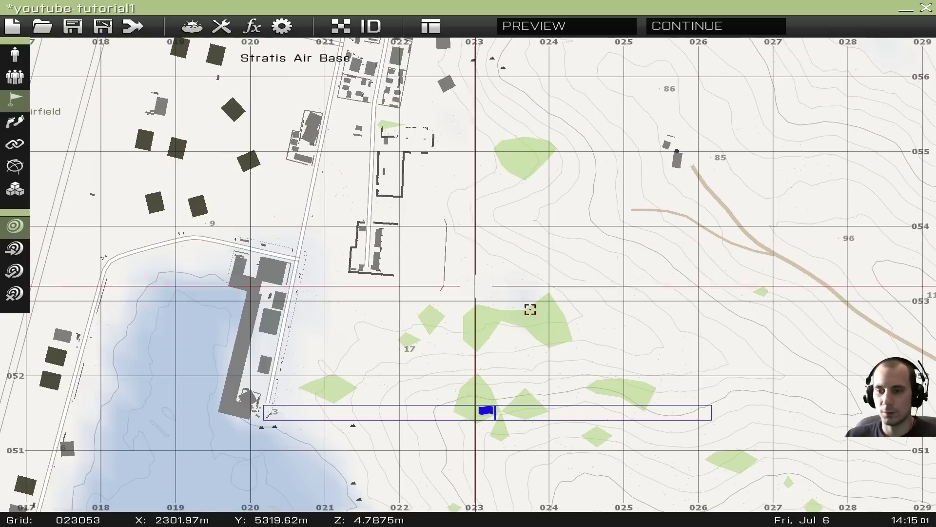
Step: Insert a second trigger just north of the OPFOR trigger with Axis A 10 and Axis B 300
double_click(502, 359)
left_click(190, 160)
left_click_drag(200, 160, 160, 163)
type("10")
type("300")
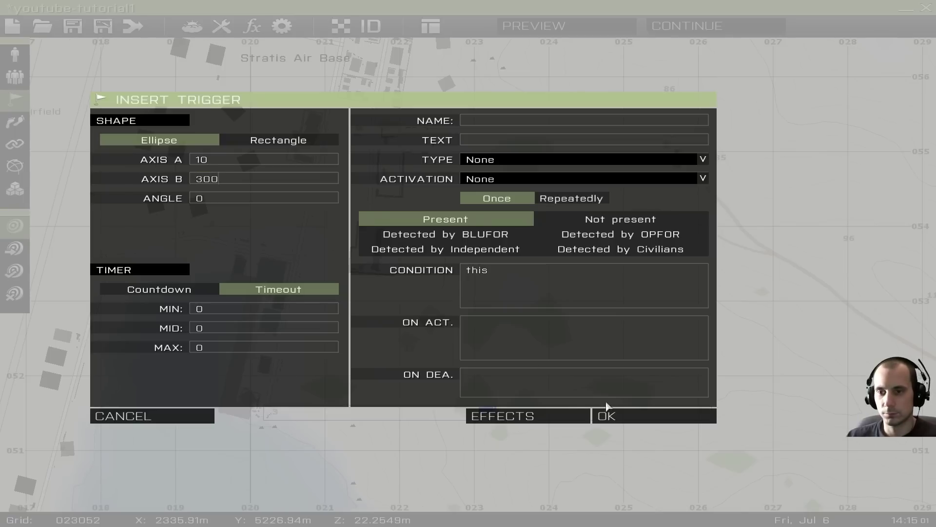
left_click(606, 413)
Step: Move the second trigger northeast to around grid 024054 and change its shape to a rectangle
left_click_drag(500, 355, 570, 202)
double_click(506, 239)
left_click(299, 141)
left_click(631, 416)
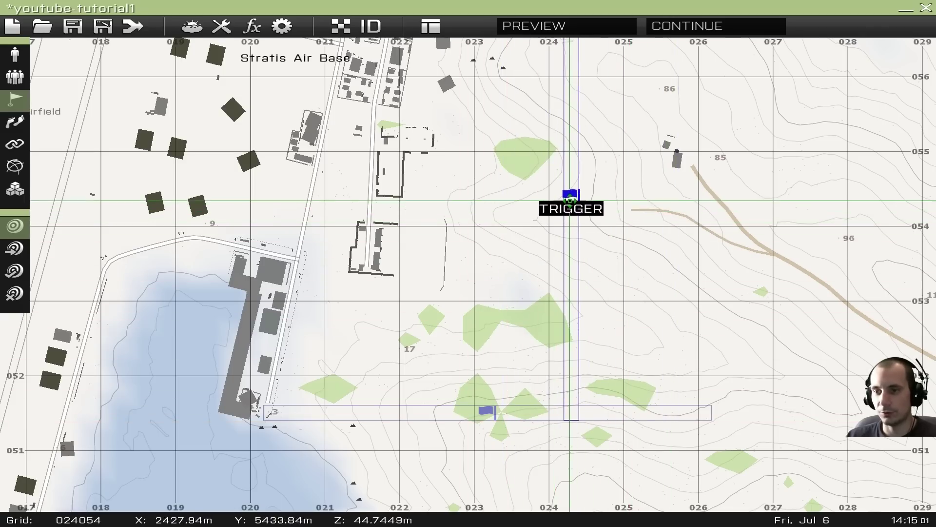
Step: Lengthen the second trigger to an Axis B of 400 and shift it slightly north to reach the coast
scroll(570, 202, "down", 5)
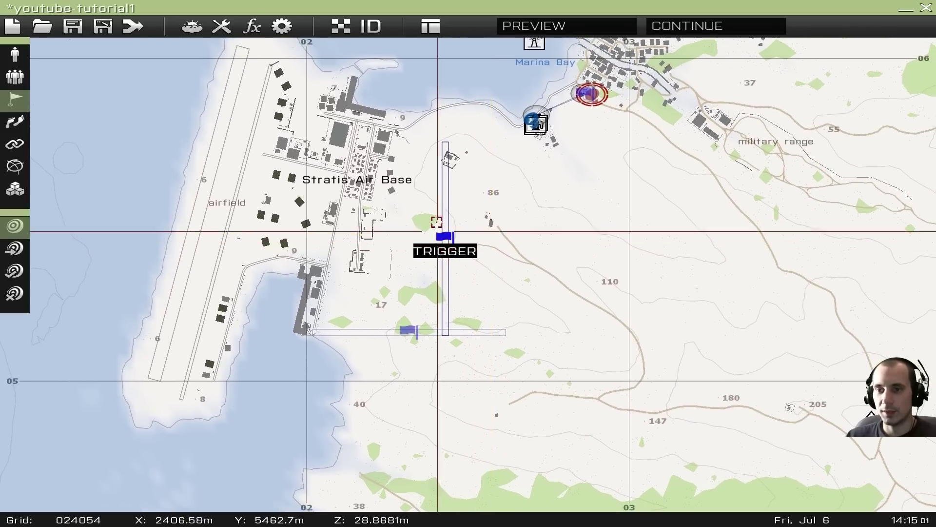
double_click(444, 236)
type("400")
left_click(639, 420)
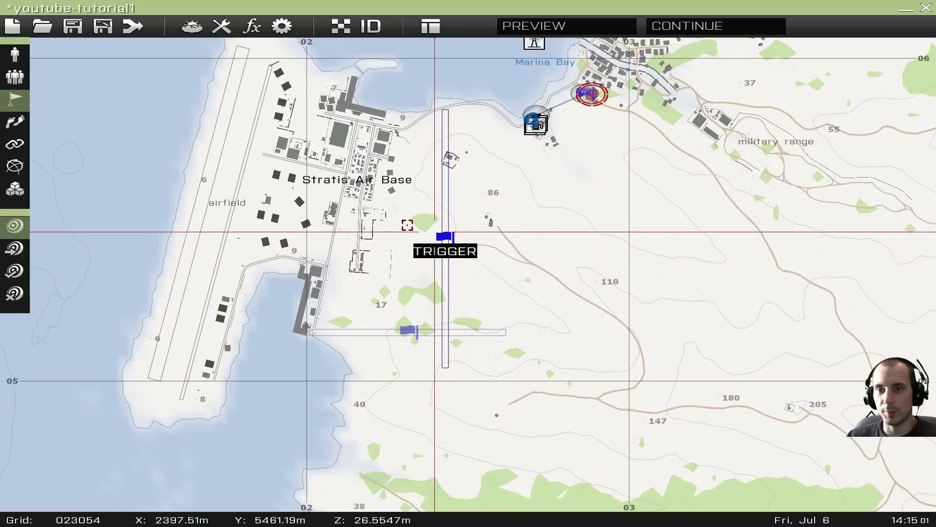
scroll(323, 208, "up", 2)
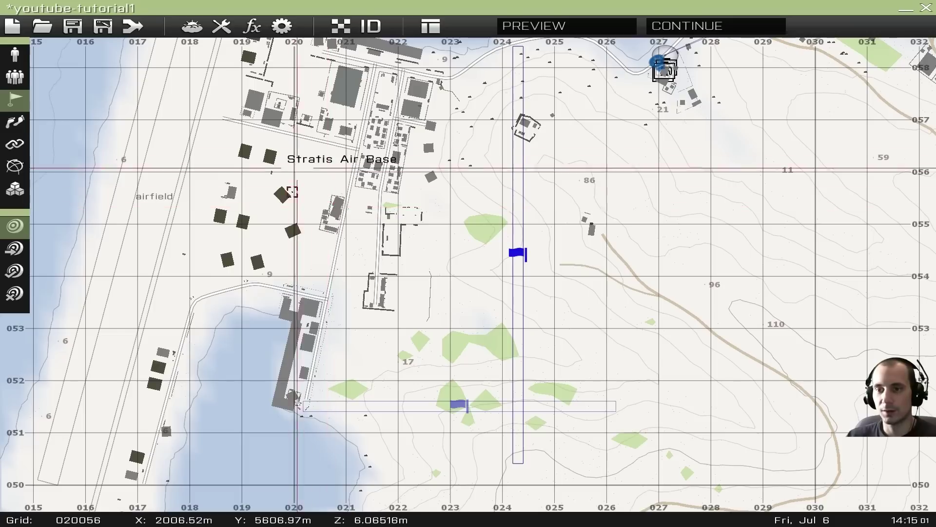
scroll(443, 266, "down", 2)
left_click_drag(443, 266, 445, 248)
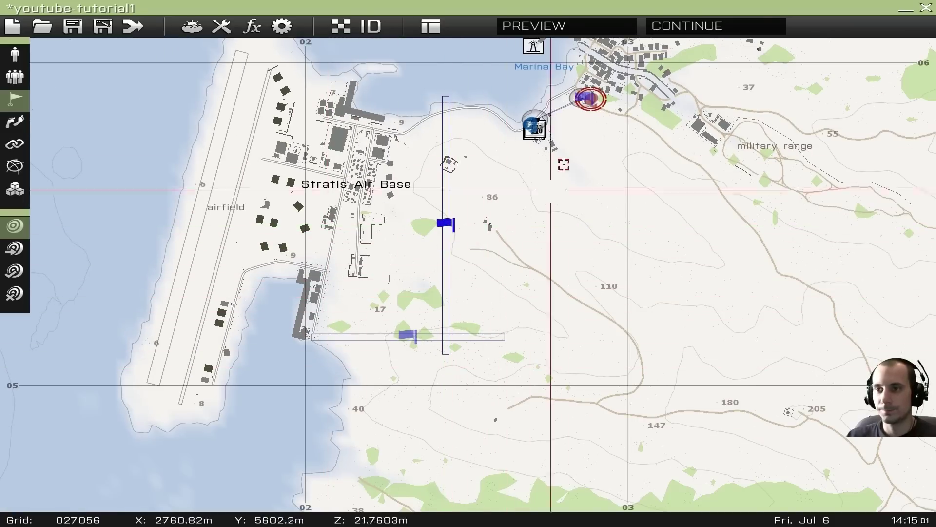
Step: Move the Rifleman from Agia Marina to just northeast of where the two rectangular triggers cross, and preview the mission
left_click(591, 97)
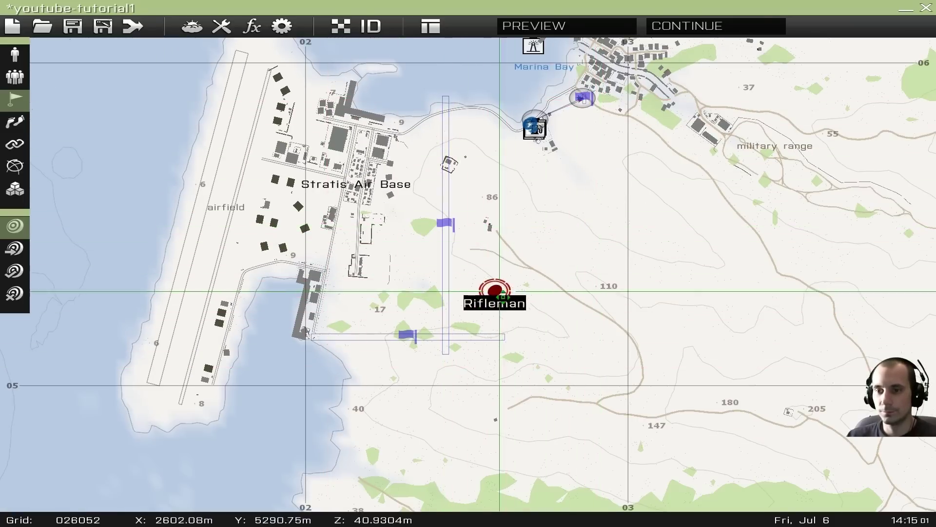
left_click_drag(479, 304, 461, 303)
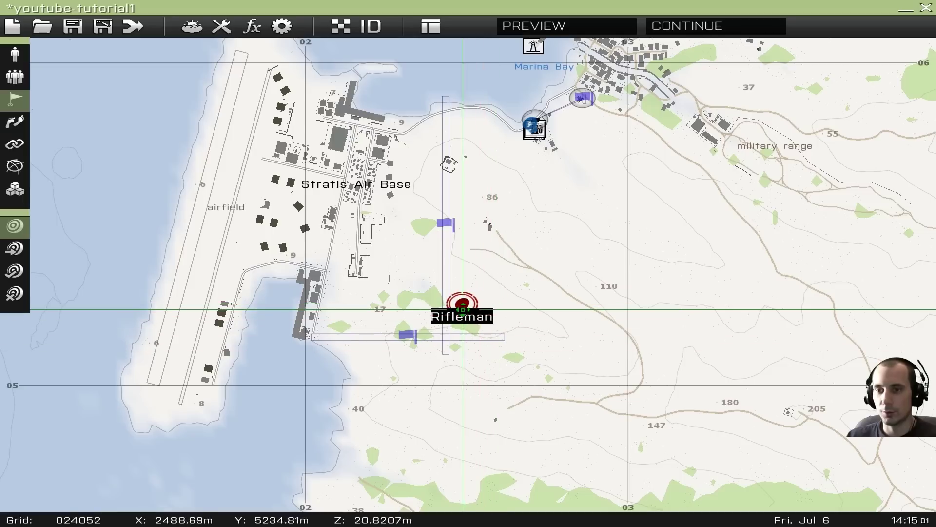
left_click(546, 25)
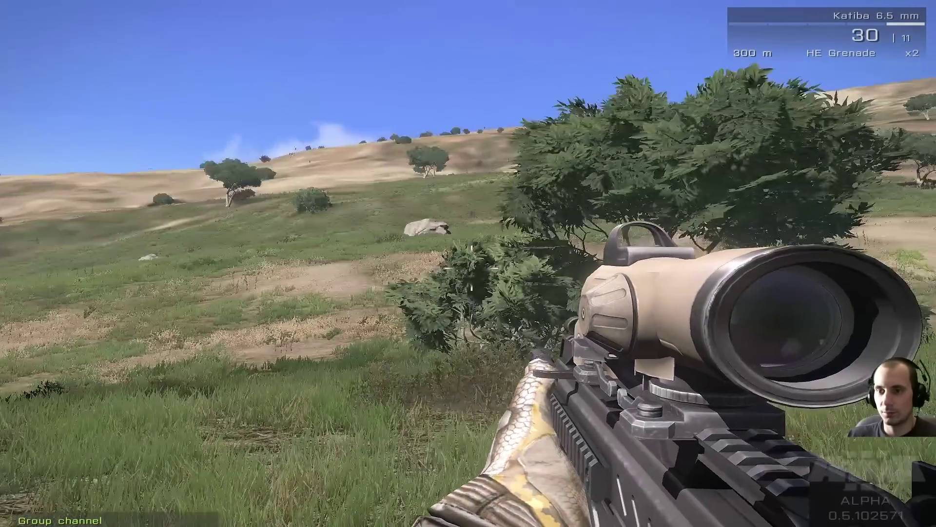
key("m")
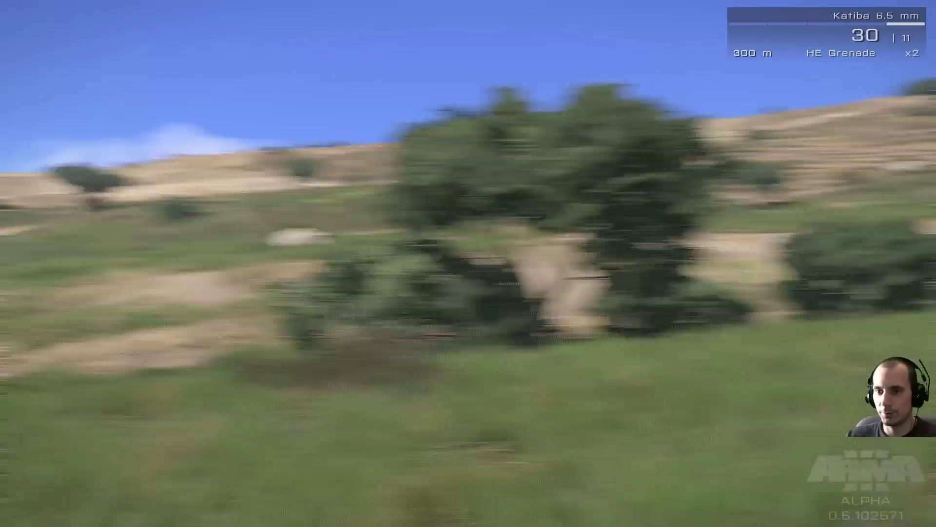
Step: Check the Rifleman's position on the in-game map, east of Stratis Air Base
key("m")
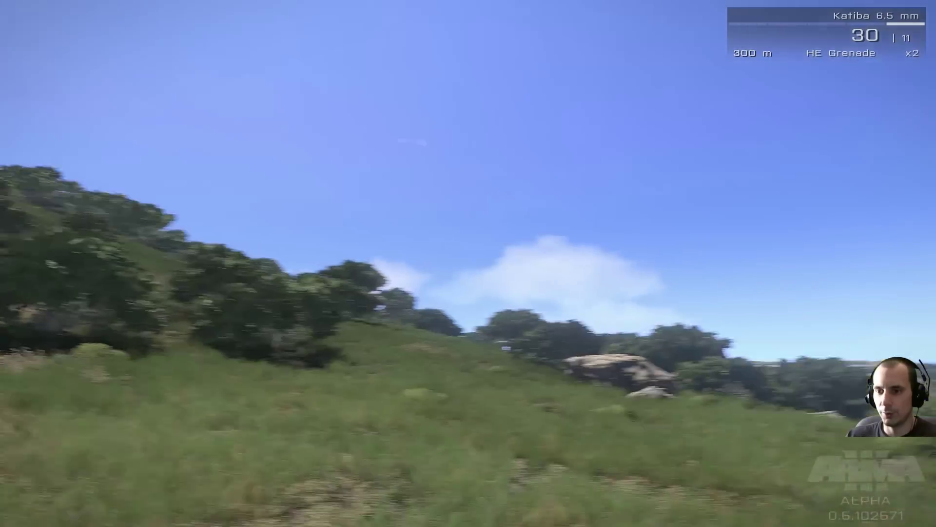
key("m")
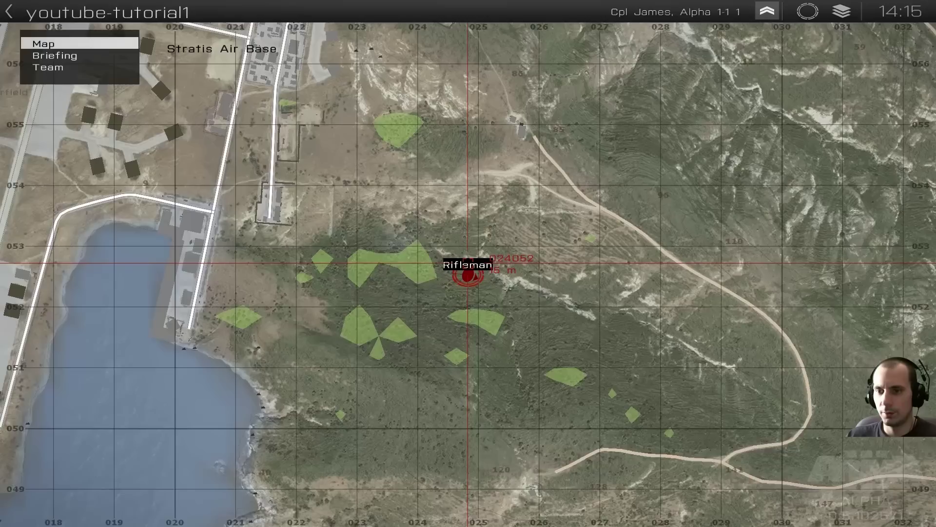
scroll(467, 277, "down", 3)
scroll(523, 239, "up", 5)
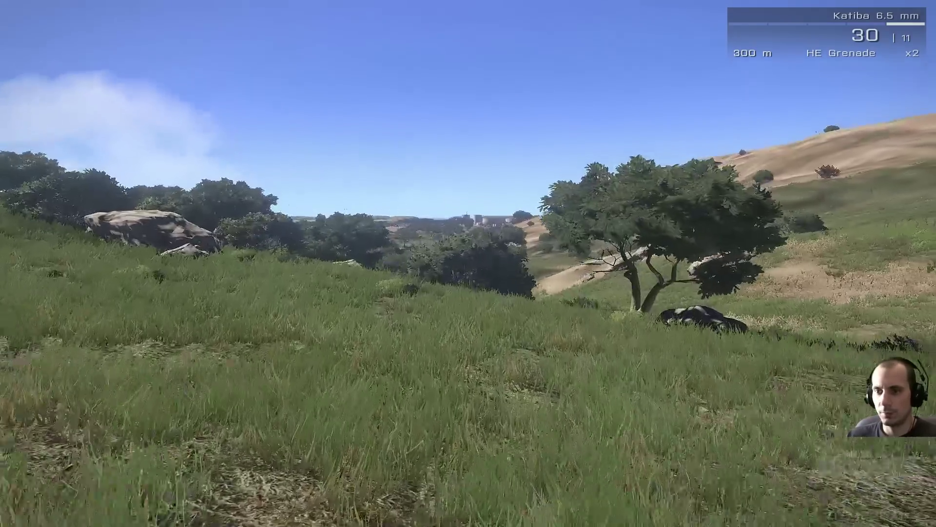
Step: Run the Rifleman in third-person view toward the air base to test the second trigger, and end the preview at the concrete wall
key("w")
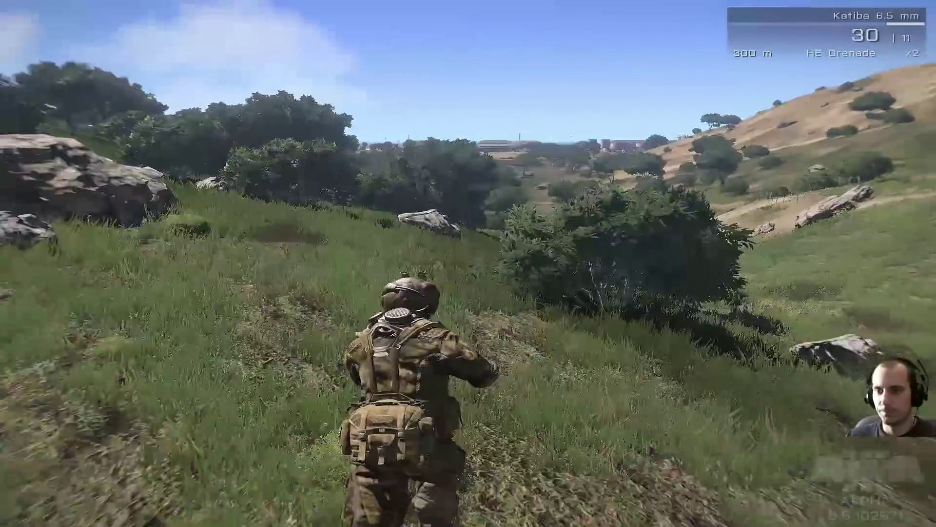
key("w")
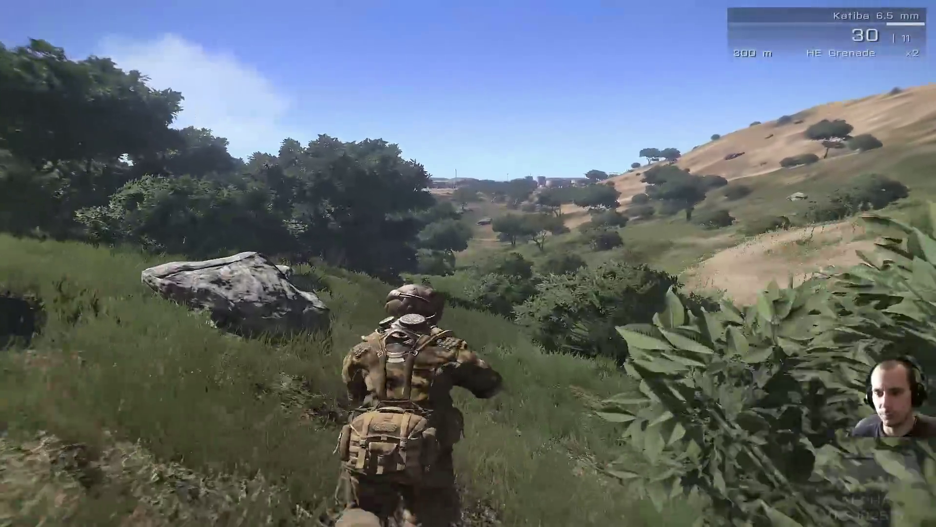
key("w")
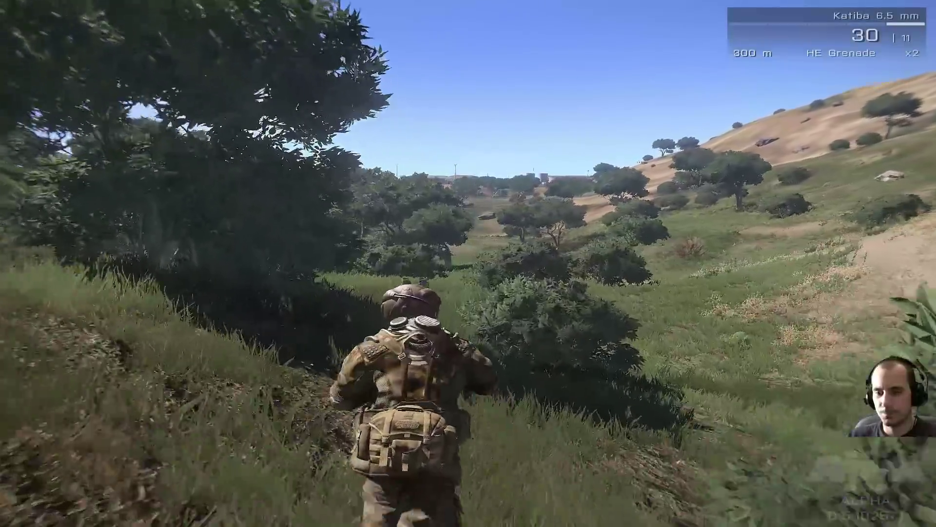
key("w")
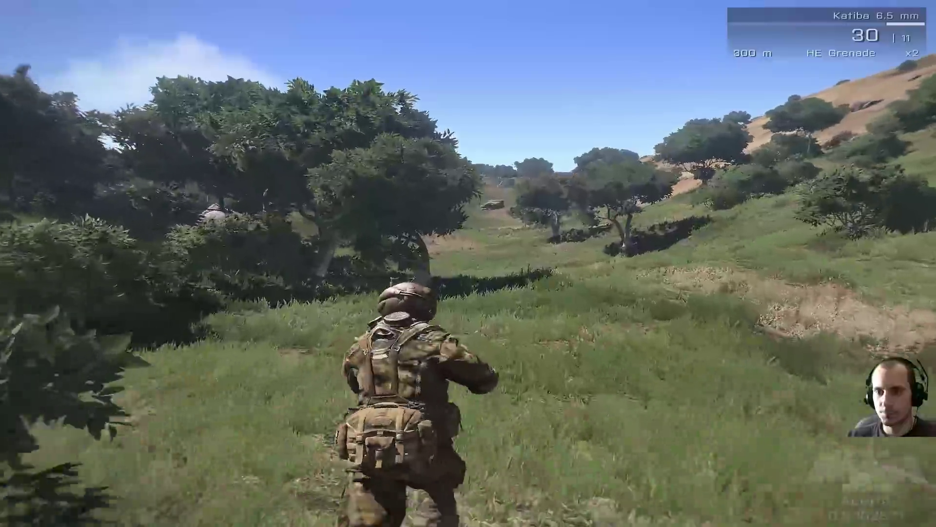
key("w")
key("w")
key("k")
key("w")
key("k")
key("w")
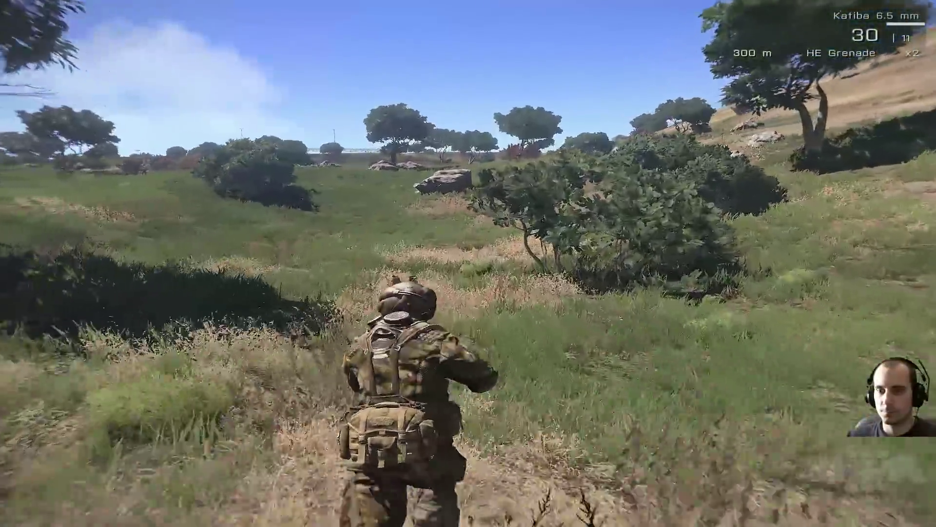
key("w")
key("w")
key("w")
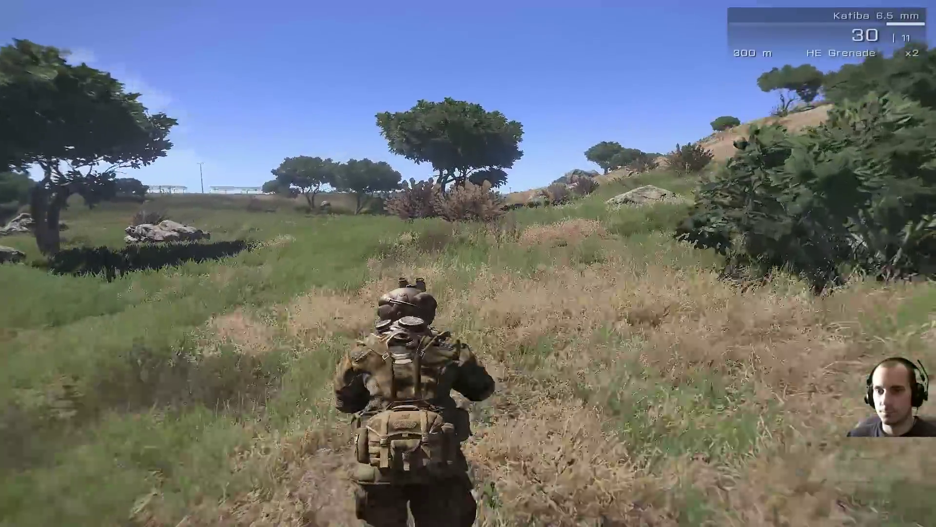
key("w")
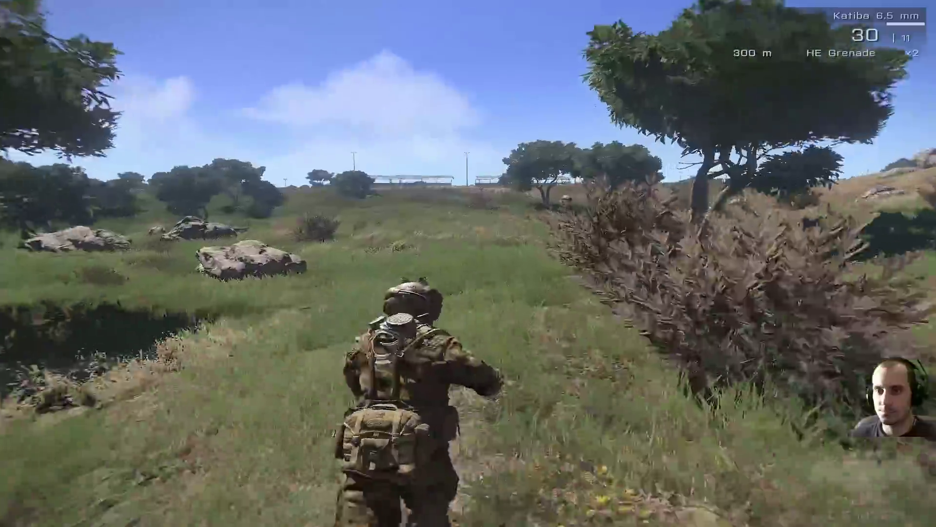
key("w")
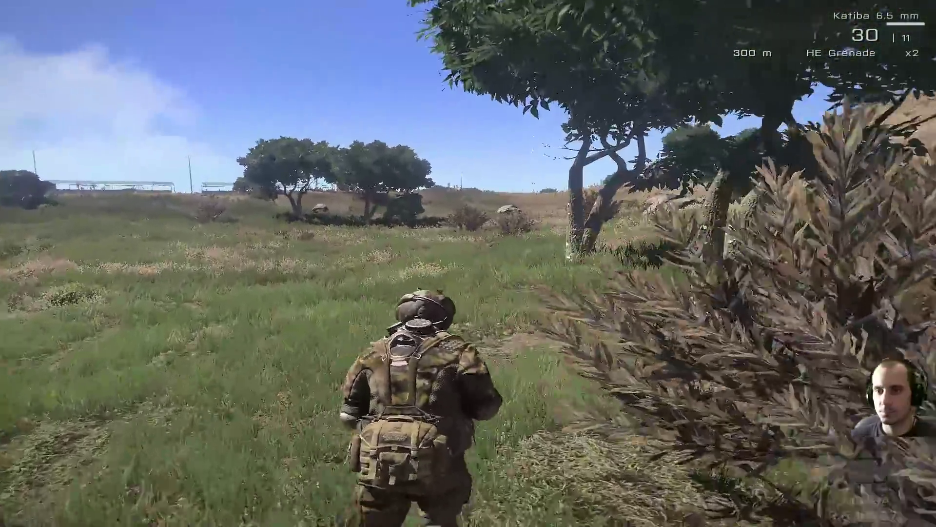
key("w")
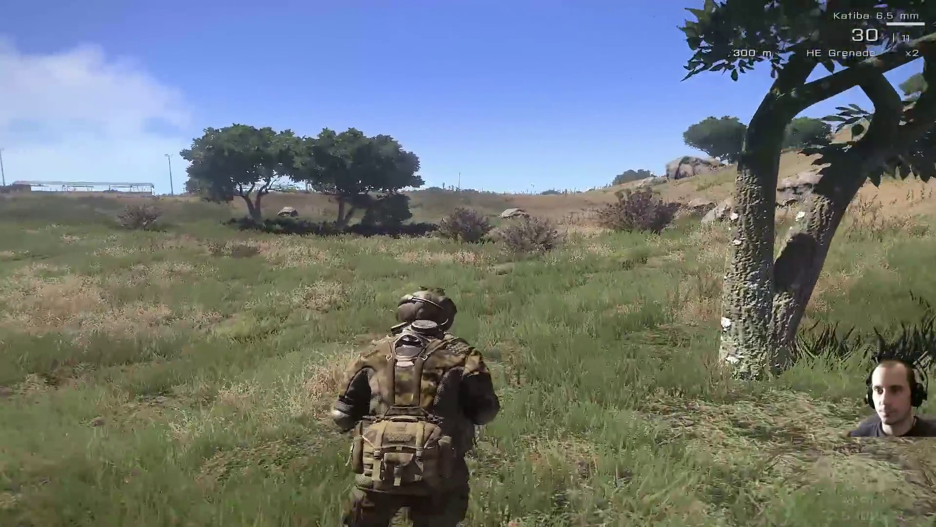
key("w")
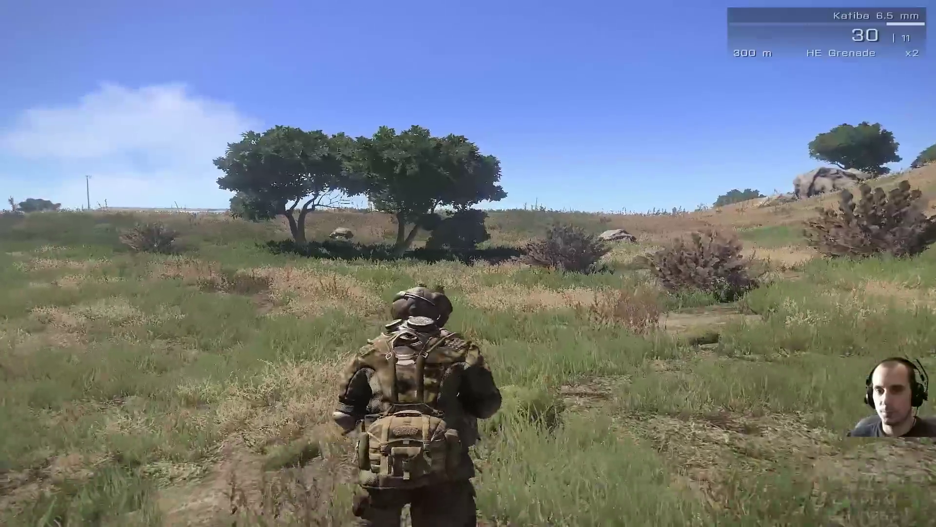
key("w")
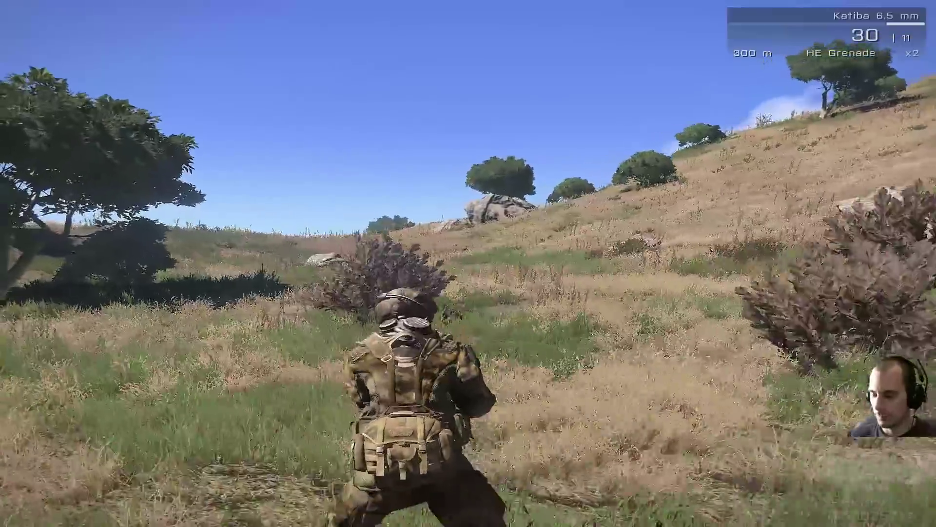
key("w")
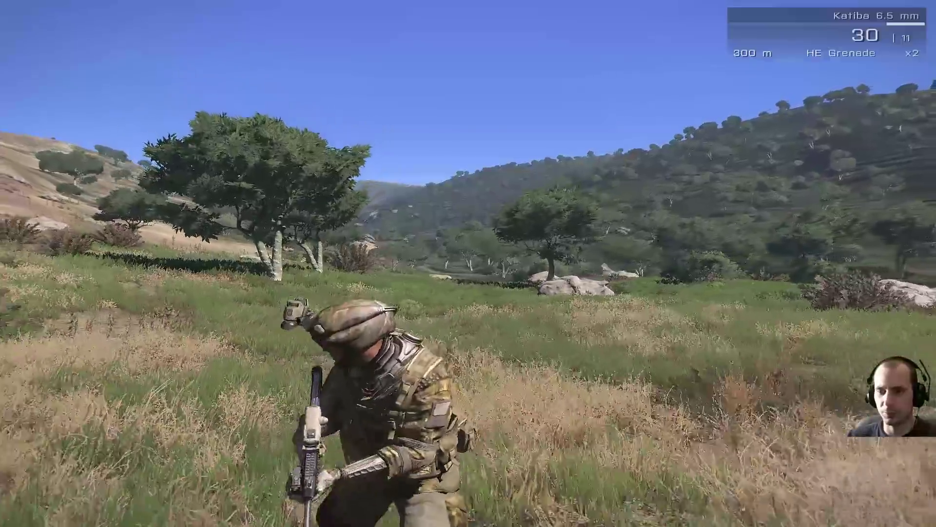
key("w")
key("w")
key("w")
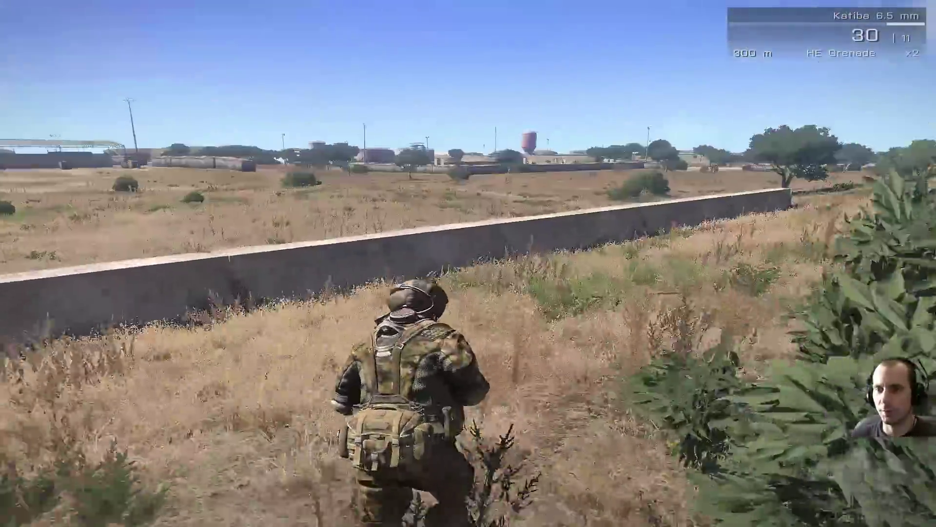
key("w")
key("w")
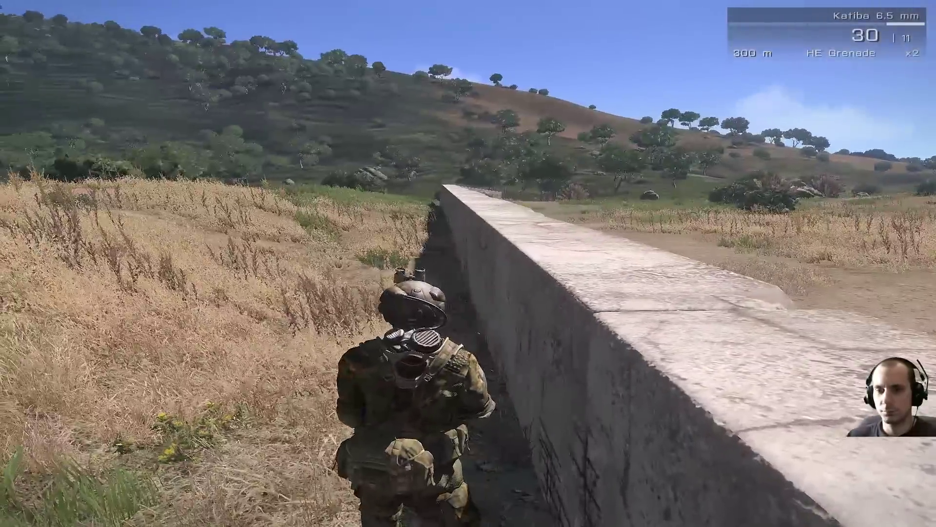
key("Escape")
left_click(101, 470)
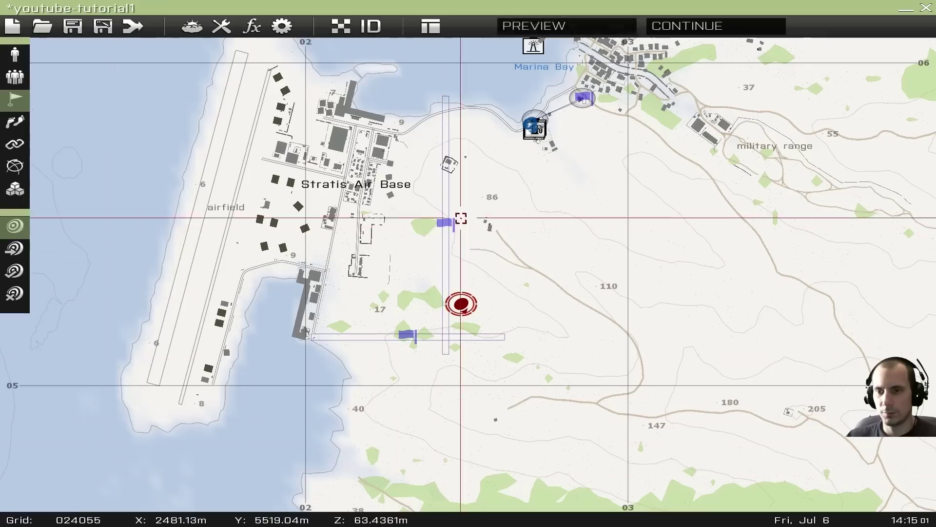
Step: Set the activation of the north-south rectangular trigger to OPFOR
double_click(445, 227)
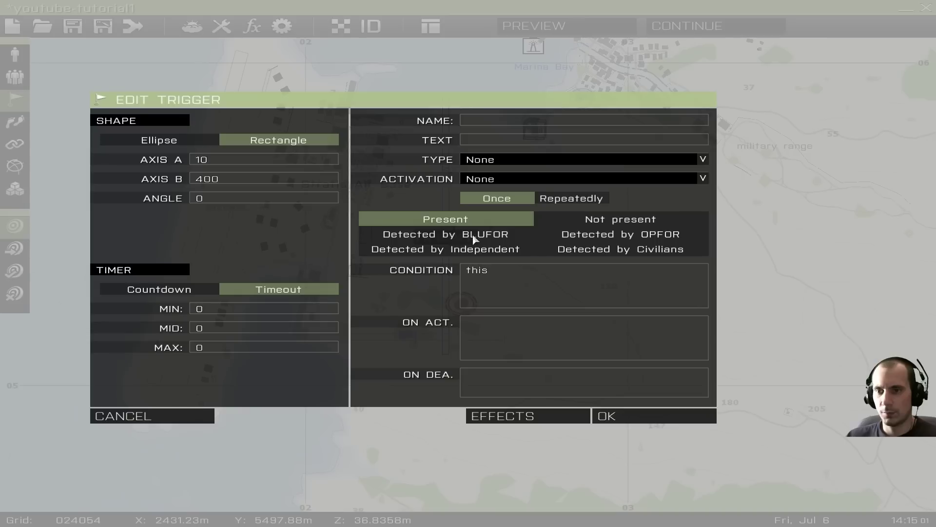
left_click(500, 179)
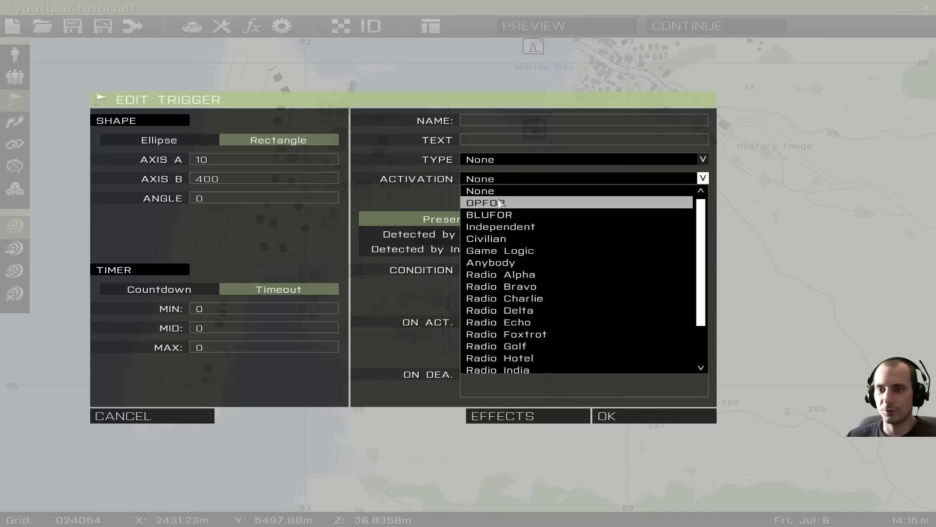
left_click(505, 203)
left_click(639, 419)
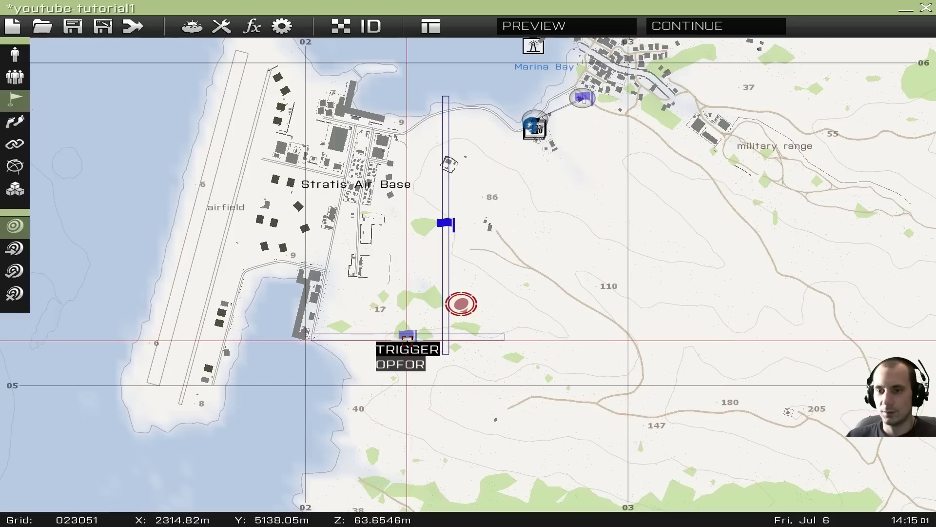
Step: Preview the mission and start the Rifleman running in third-person view
scroll(461, 305, "up", 4)
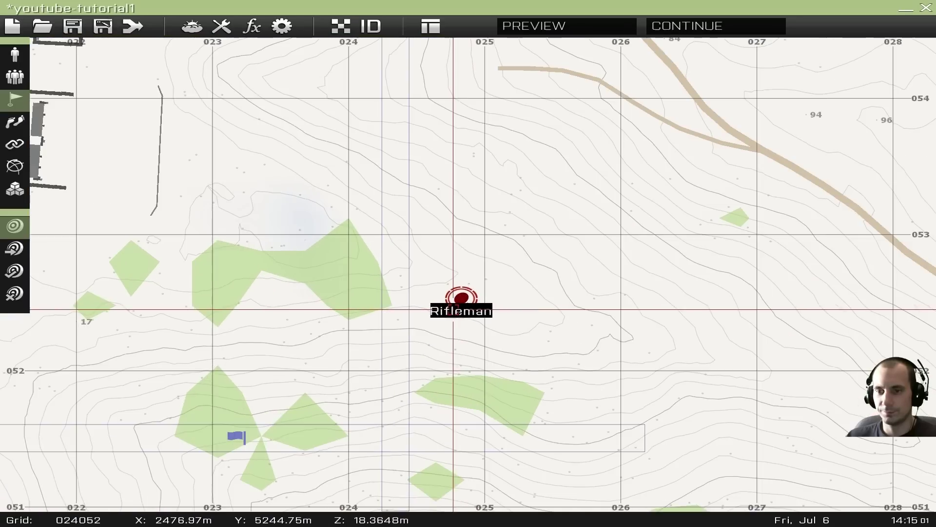
left_click(554, 25)
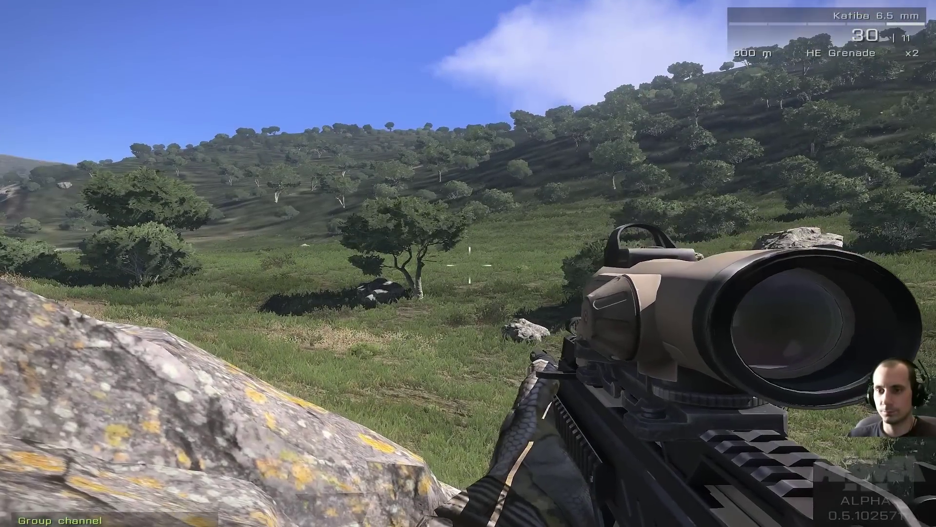
key("shift+w")
key("shift+w")
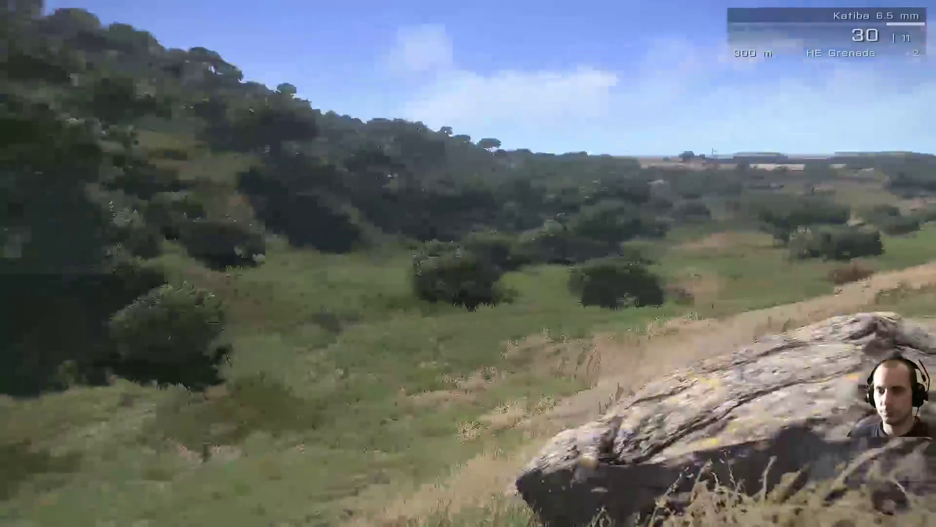
key("shift+w")
key("KP_Enter")
key("shift+w")
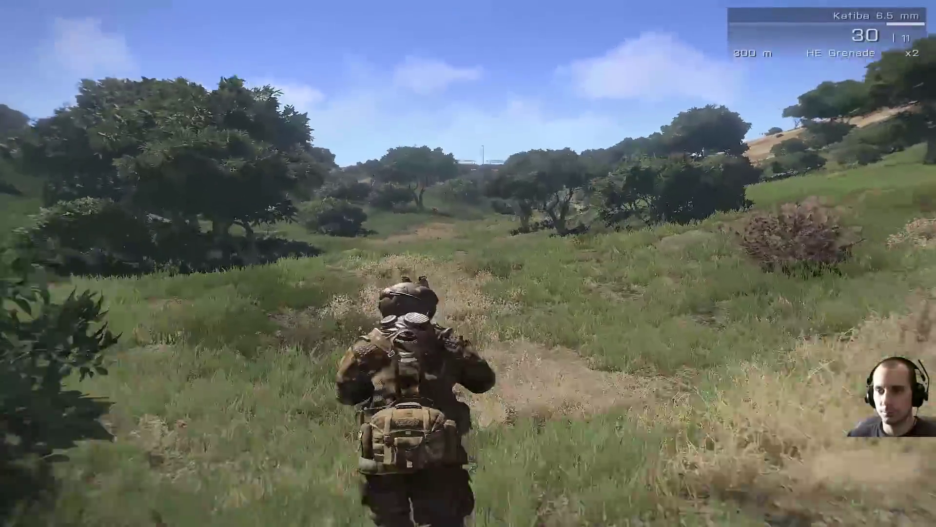
Step: Run the Rifleman across the grassland past the trees and rocks to test the OPFOR trigger, and end the preview
key("shift+w")
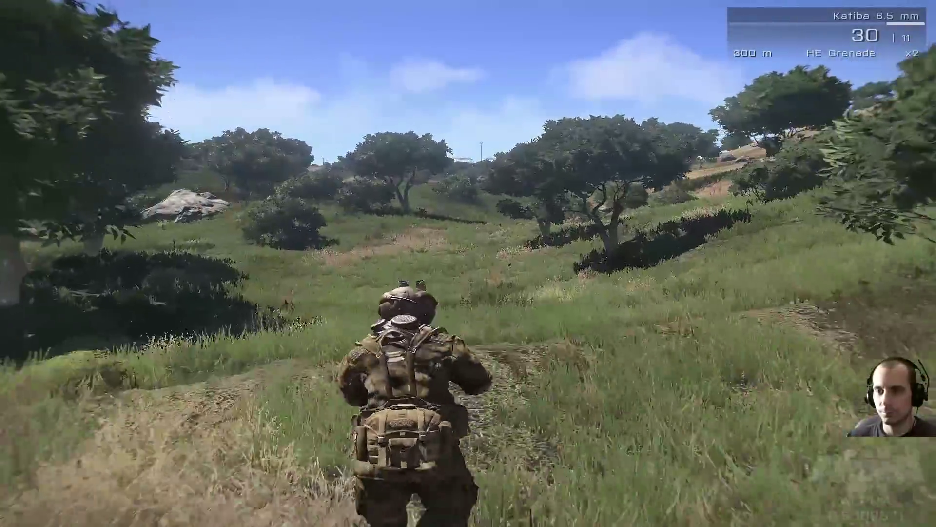
key("shift+w")
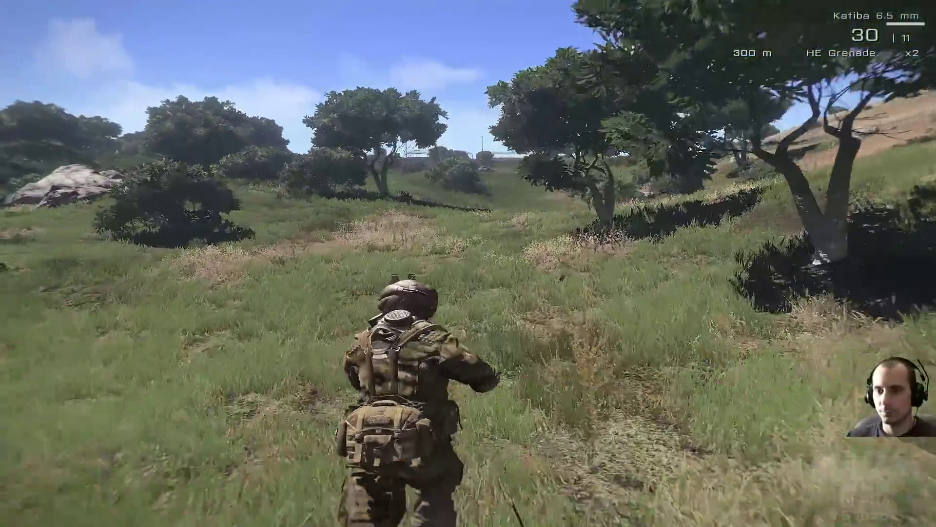
key("shift+w")
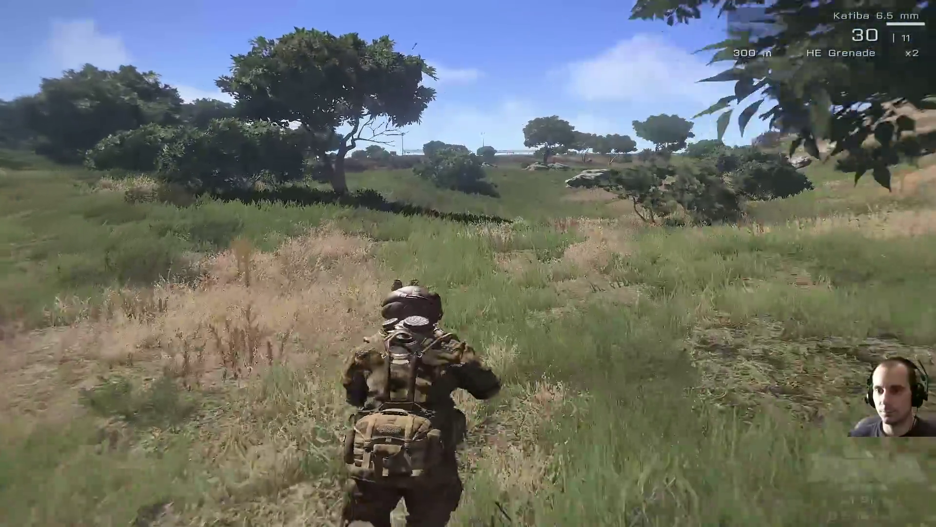
key("shift+w")
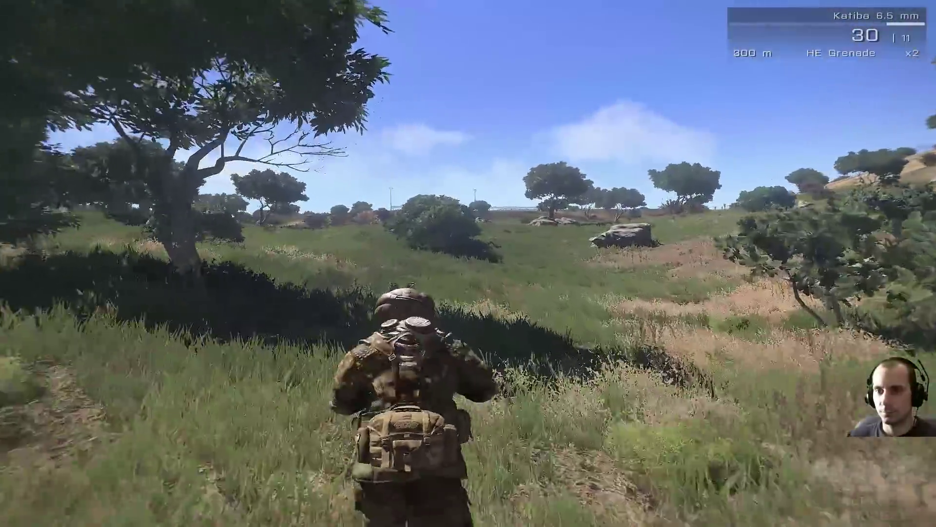
key("shift+w")
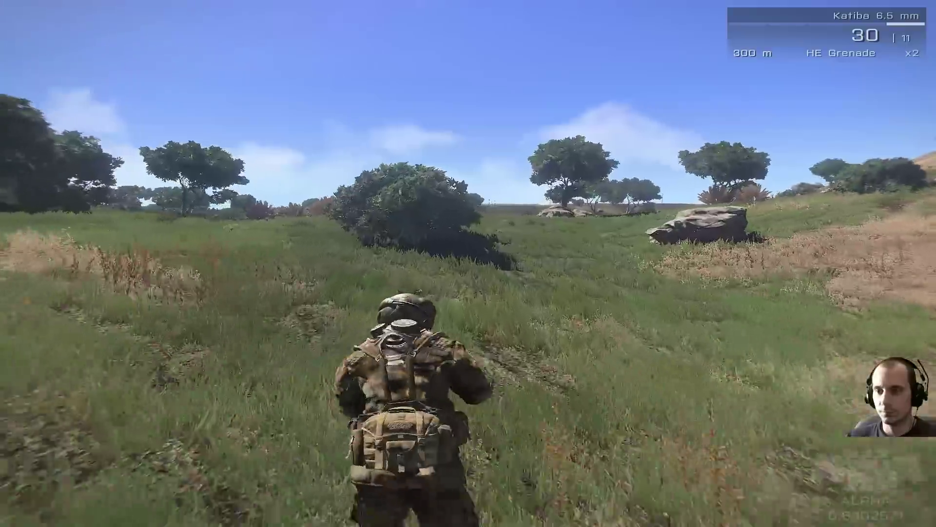
key("shift+w")
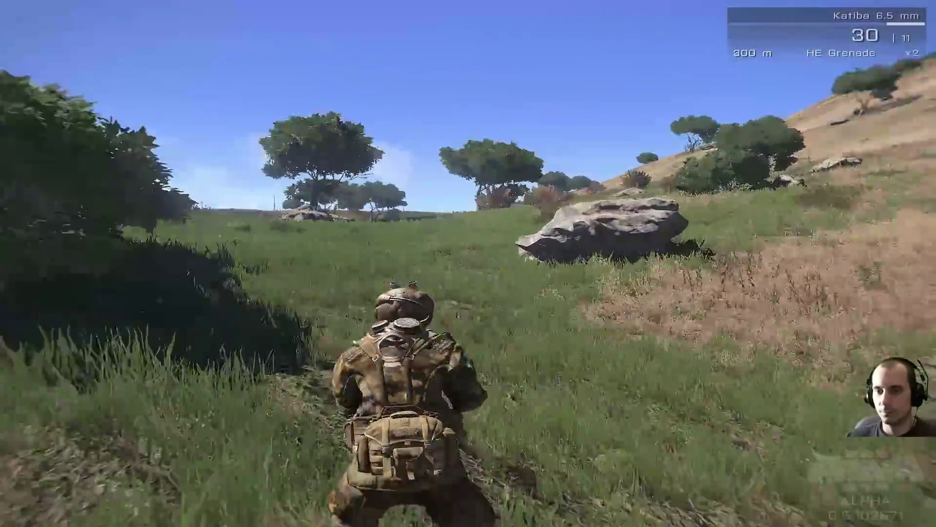
key("shift+w")
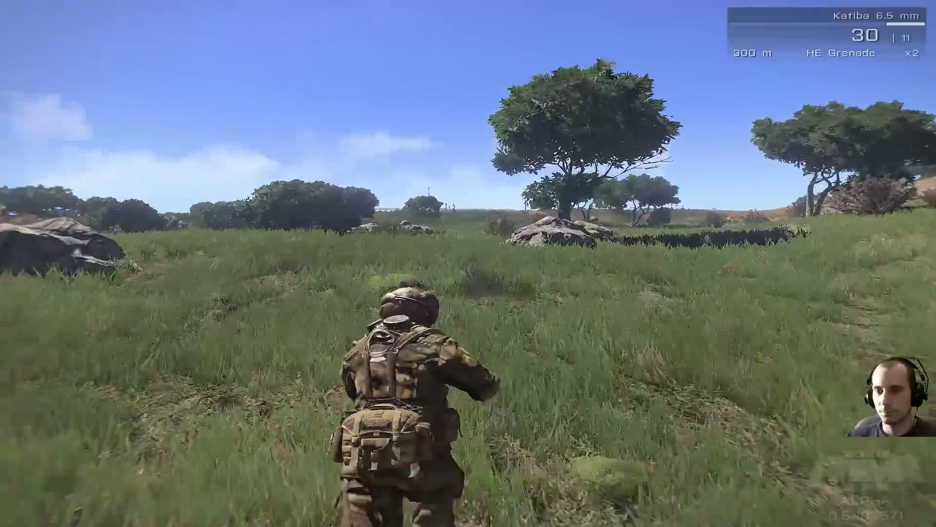
key("shift+w")
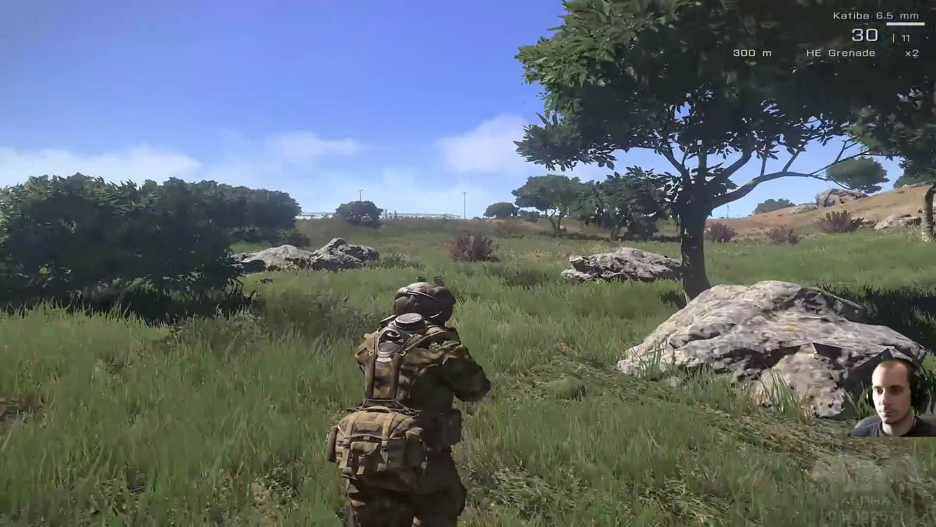
key("shift+w")
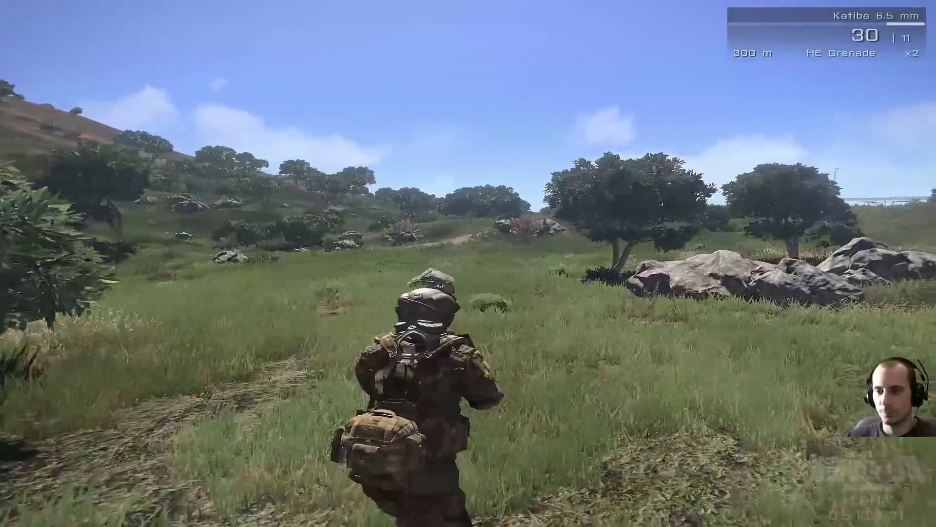
key("shift+w")
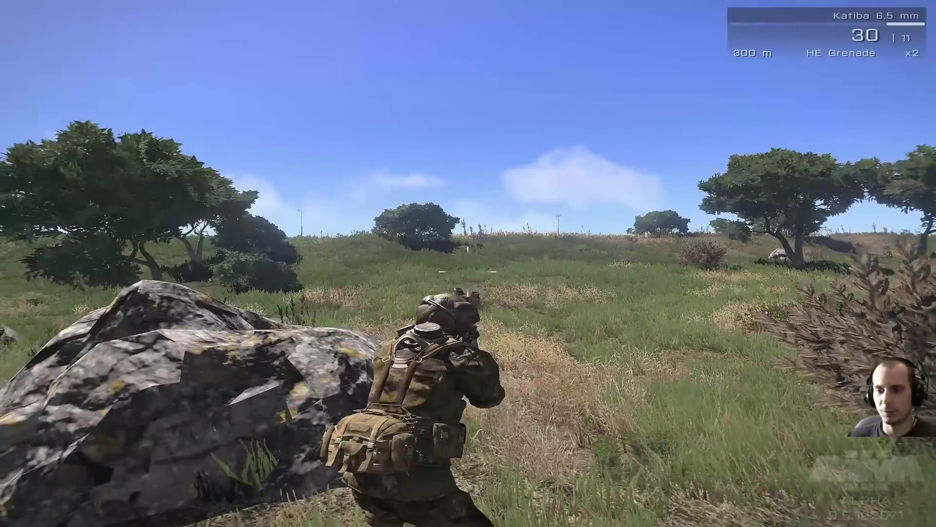
key("Escape")
left_click(145, 471)
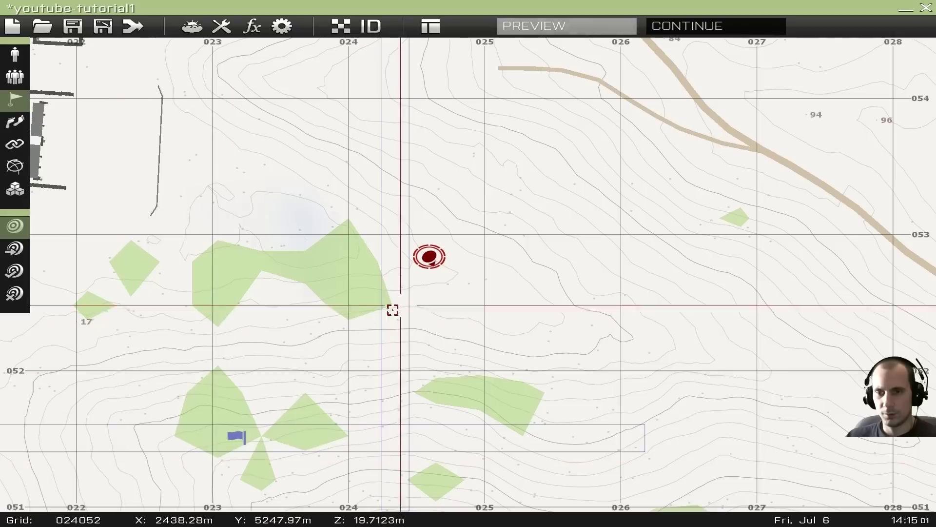
Step: Set the north-south rectangular trigger's effects to play the track 07: Action Dark, keeping the trigger type at None
scroll(393, 307, "down", 2)
scroll(396, 259, "down", 5)
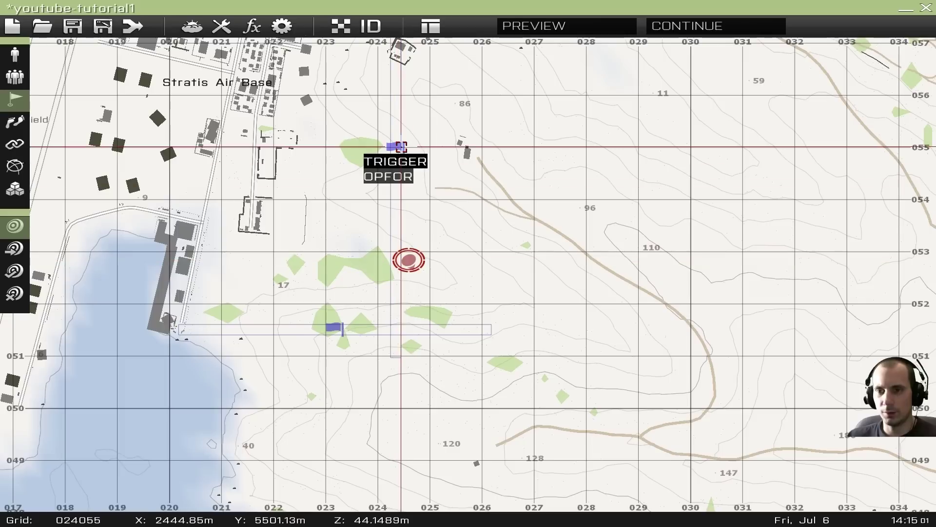
double_click(401, 152)
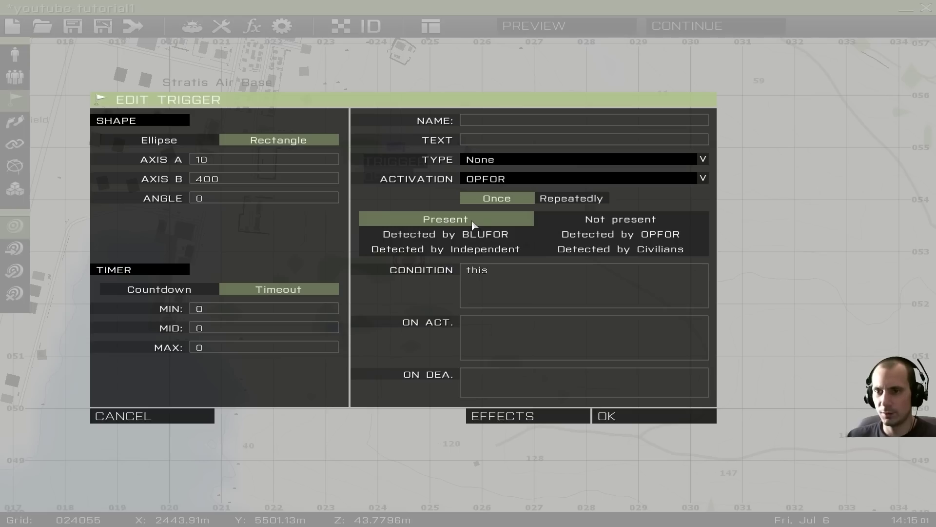
left_click(501, 160)
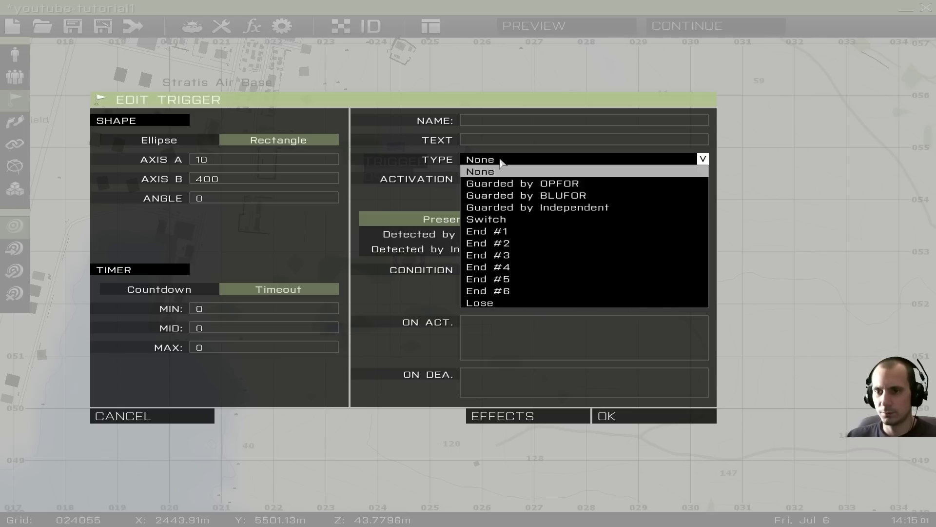
left_click(503, 171)
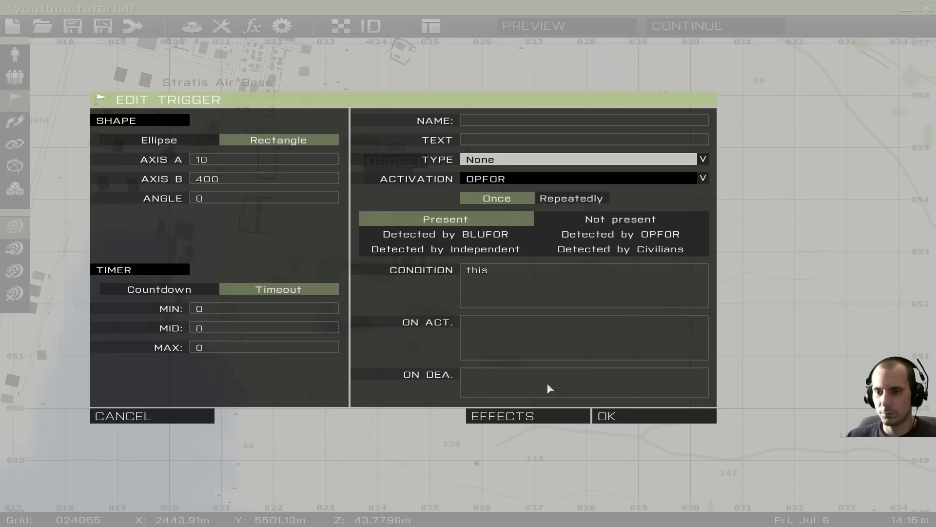
left_click(529, 417)
left_click(345, 278)
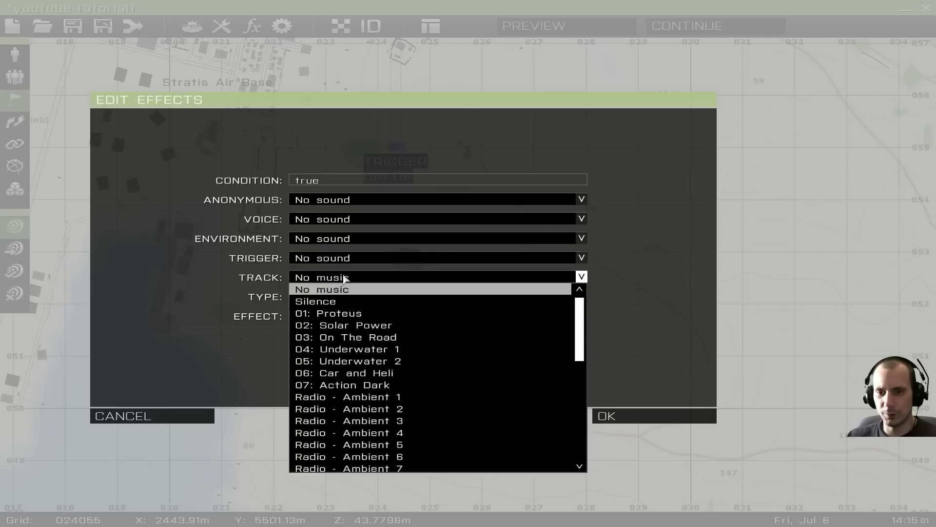
left_click(364, 384)
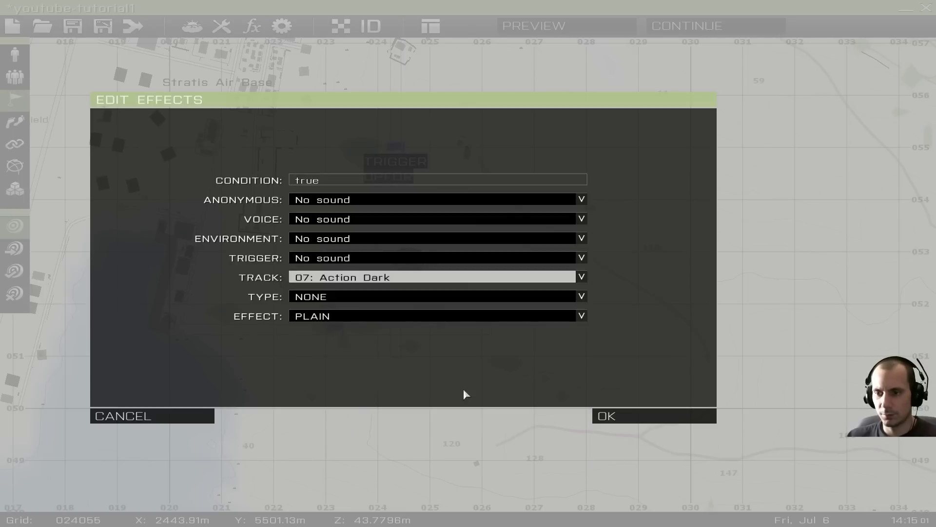
left_click(634, 419)
left_click(512, 415)
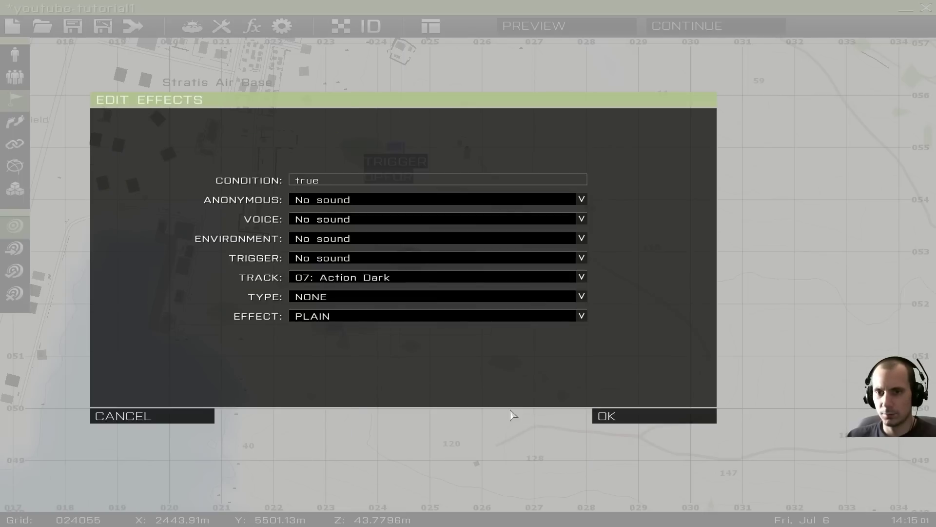
left_click(652, 418)
left_click(620, 417)
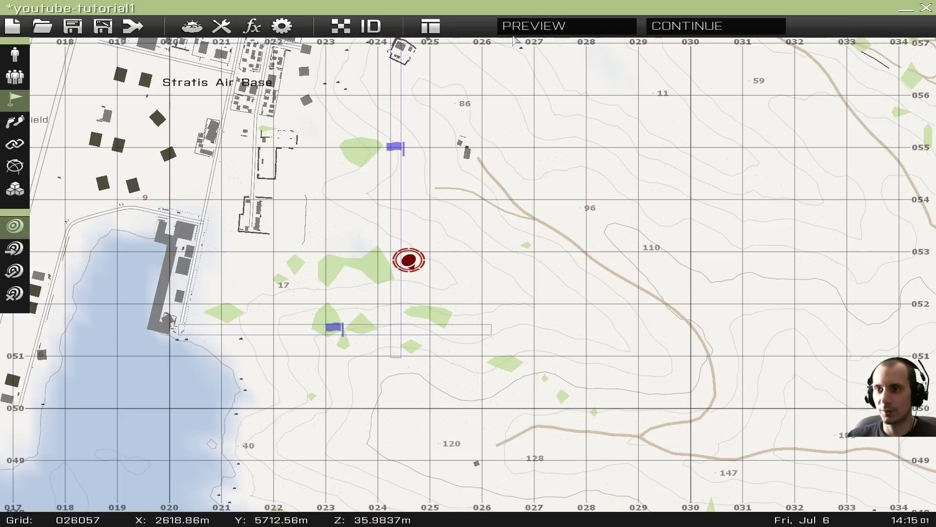
Step: Preview the mission, test the music trigger with the Rifleman in third-person view, fire a few shots, and end the preview
left_click(566, 26)
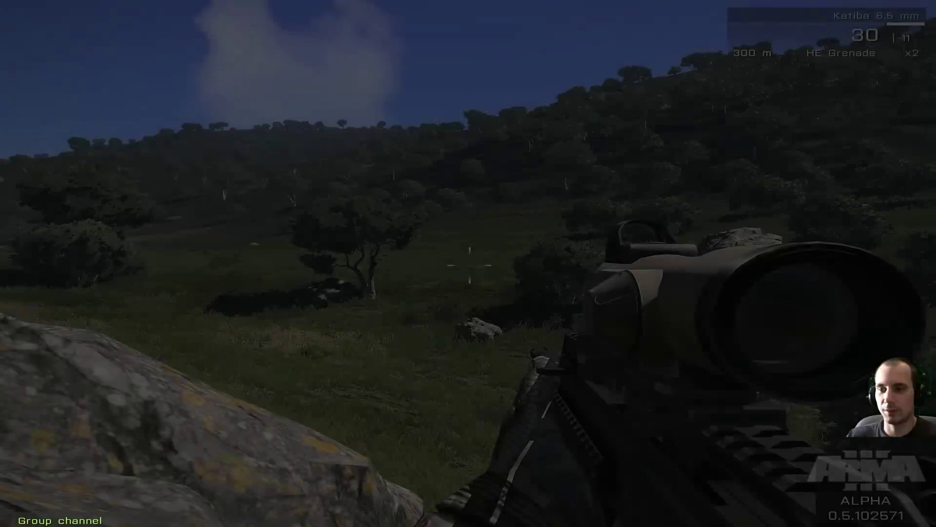
key("w")
key("KP_Enter")
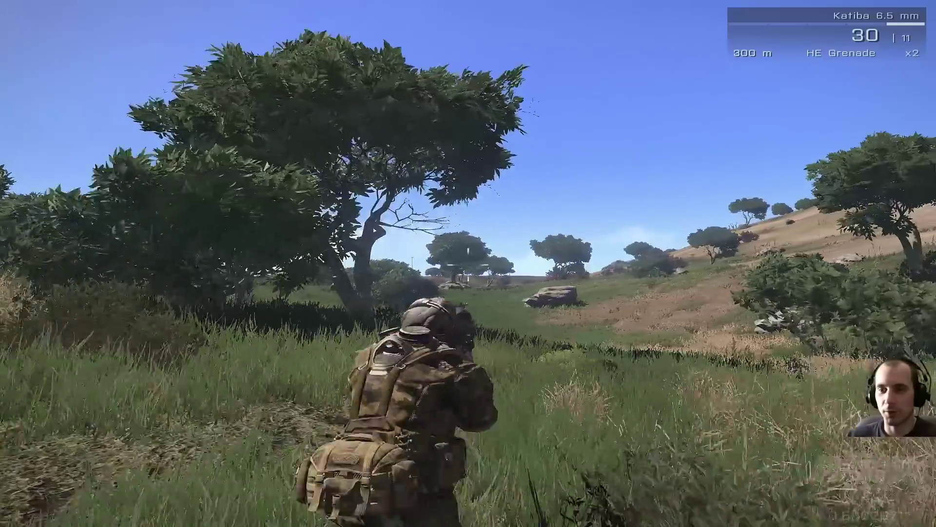
right_click(468, 263)
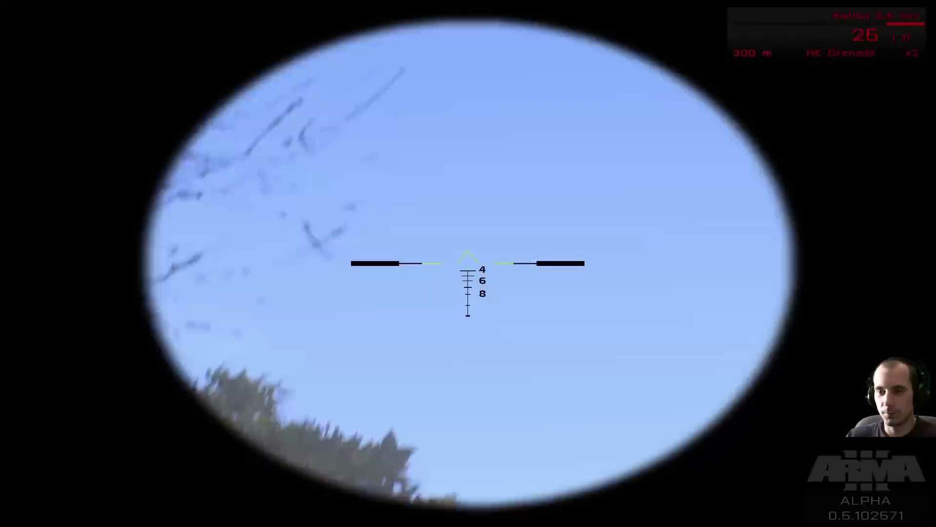
right_click(468, 263)
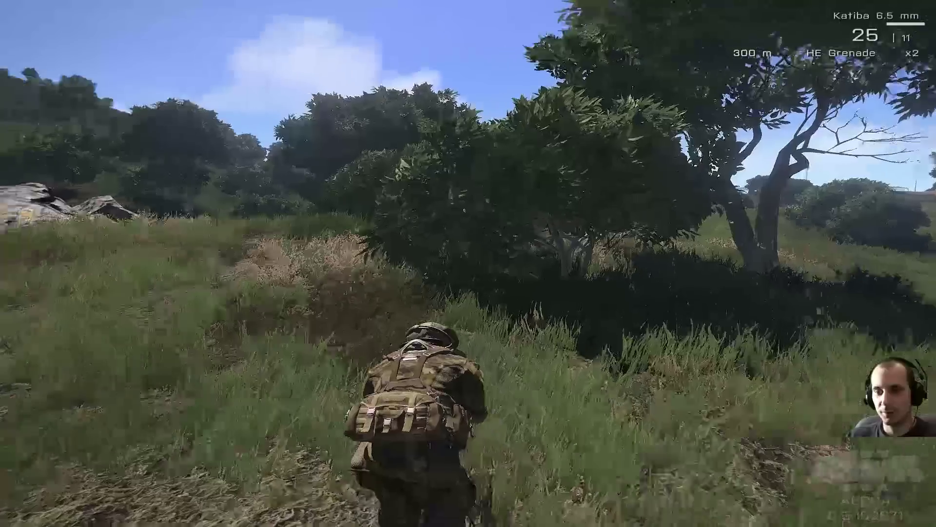
key("Escape")
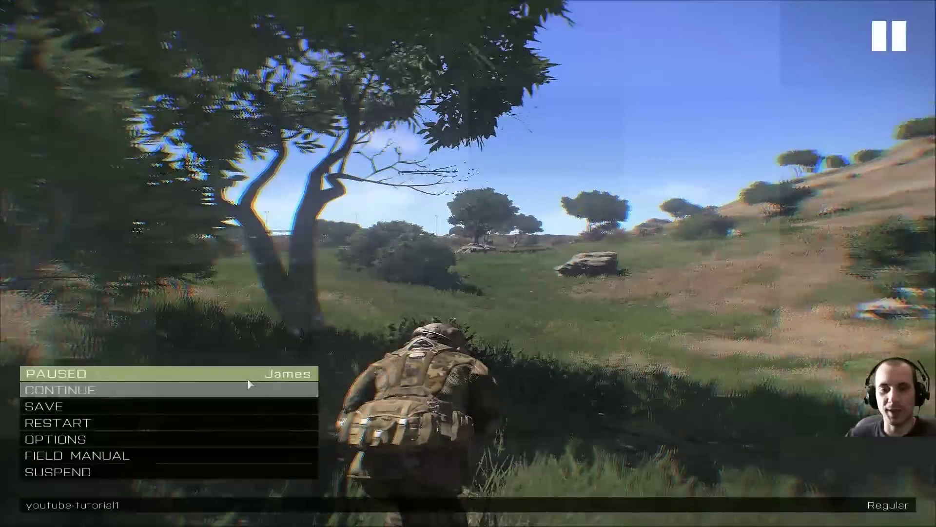
left_click(86, 470)
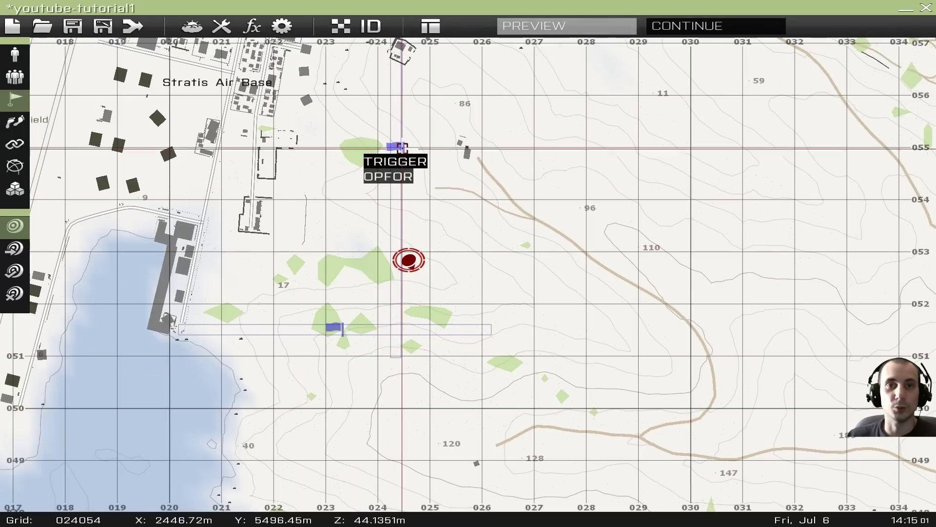
Step: Examine the layout of the triggers, the Rifleman and the BLUFOR squad's waypoint between Stratis Air Base and Agia Marina
scroll(398, 150, "down", 6)
scroll(429, 274, "up", 5)
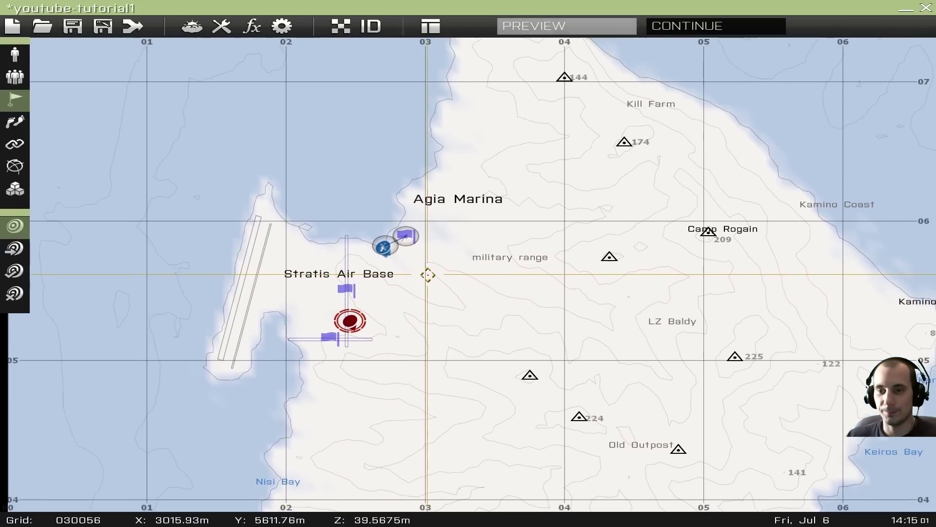
right_click_drag(361, 263, 468, 326)
scroll(472, 328, "up", 2)
scroll(478, 358, "up", 2)
right_click_drag(415, 315, 600, 238)
scroll(411, 324, "down", 3)
right_click_drag(359, 396, 485, 214)
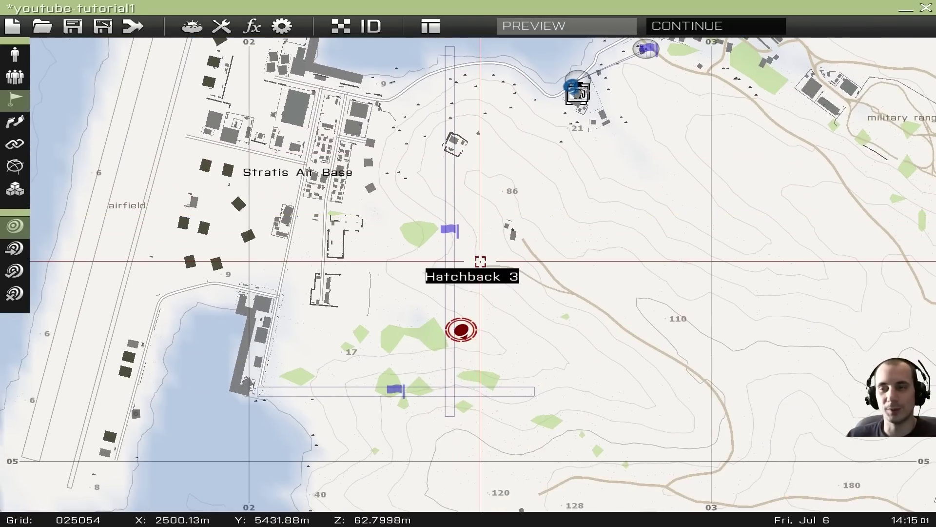
scroll(480, 262, "down", 2)
scroll(481, 262, "up", 2)
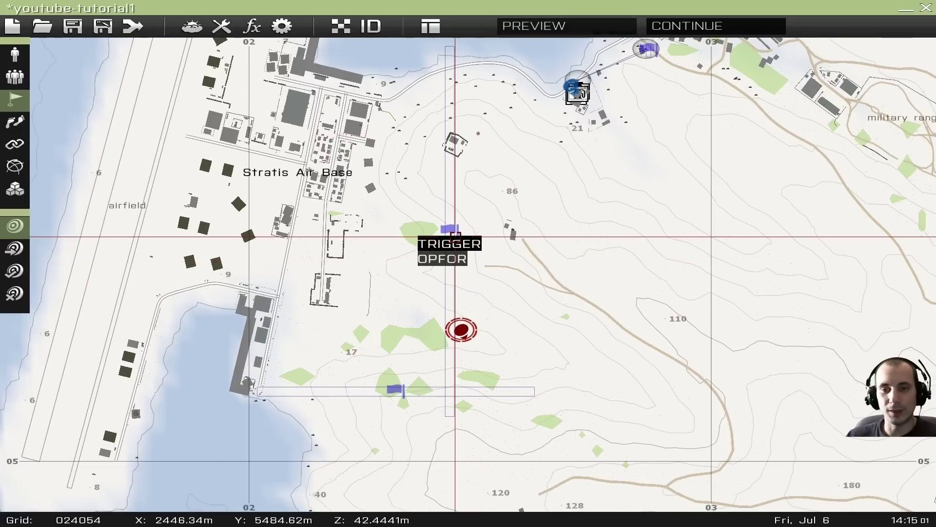
scroll(505, 229, "down", 4)
right_click_drag(587, 199, 527, 276)
scroll(412, 276, "up", 5)
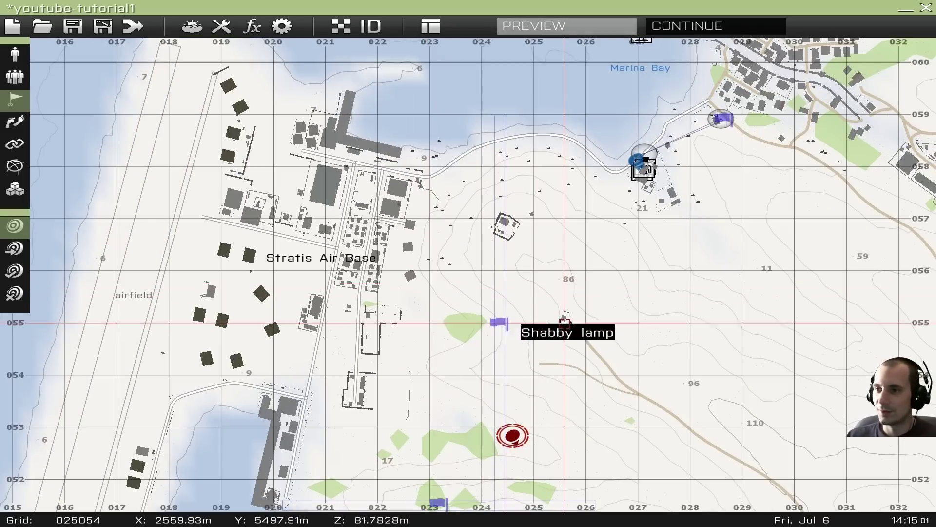
Step: Set the mission's start time to 1:00 in the Intel settings
left_click(189, 28)
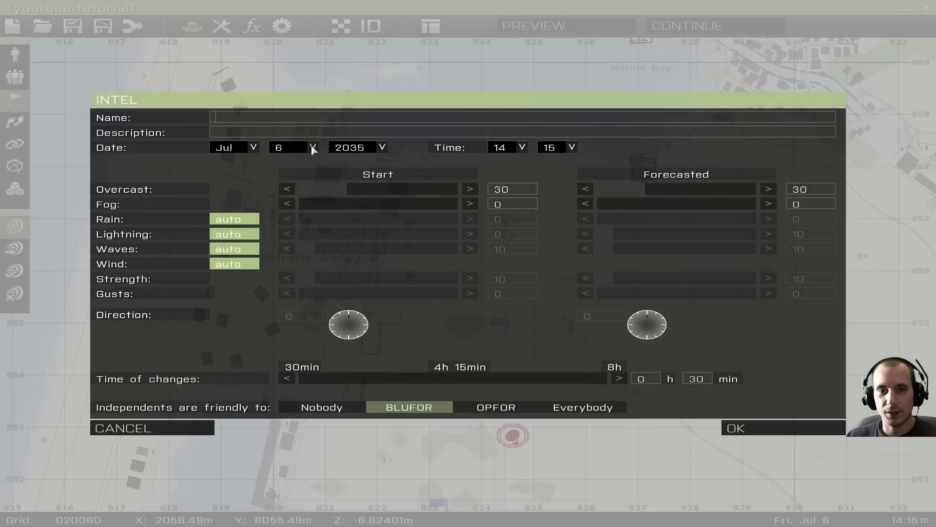
left_click(522, 146)
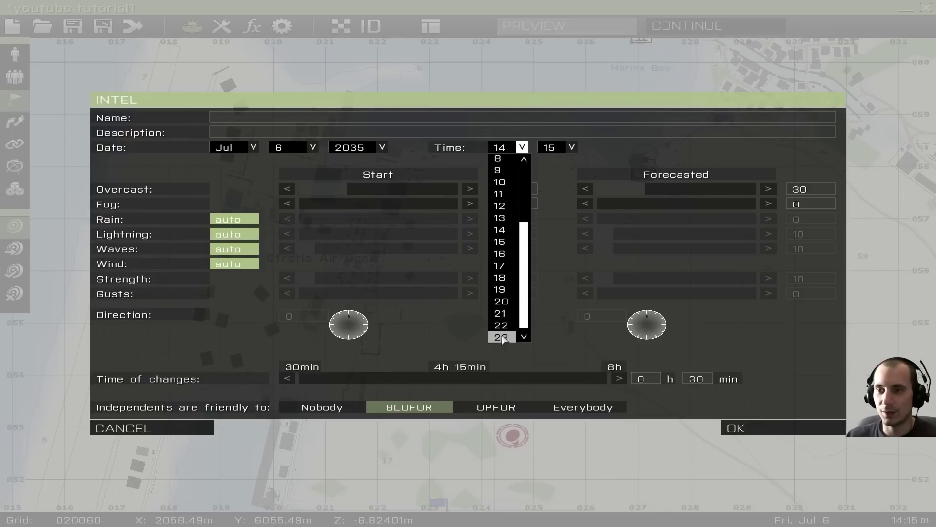
left_click(503, 337)
left_click(556, 148)
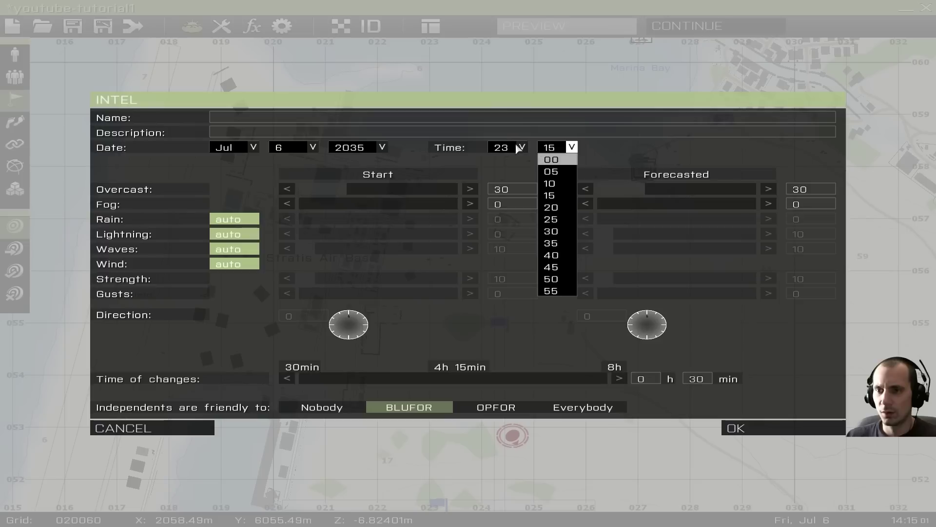
left_click(518, 146)
left_click(527, 161)
left_click(522, 147)
left_click(506, 172)
left_click(563, 149)
left_click(561, 160)
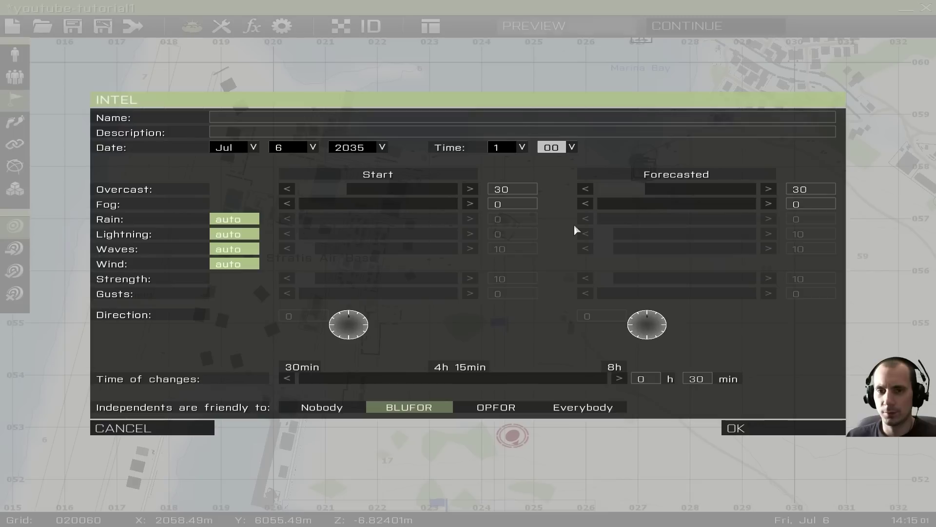
Step: Set the starting fog to 68, the forecasted fog to 55 and the forecasted overcast to 63, and accept the Intel settings
left_click(367, 208)
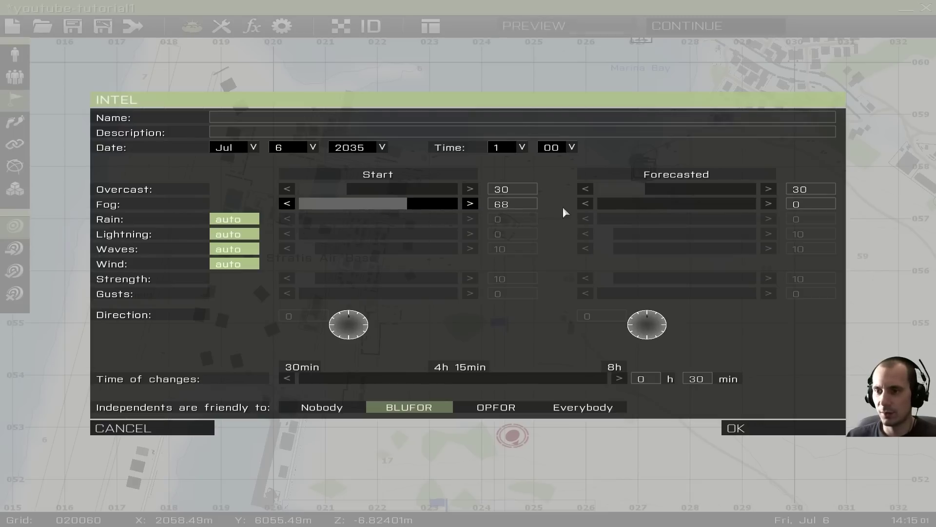
left_click(623, 205)
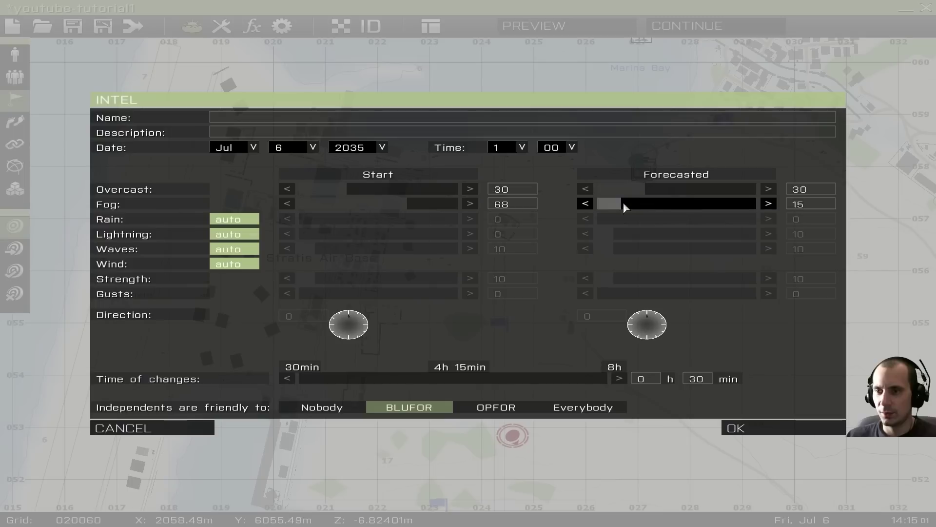
left_click(698, 189)
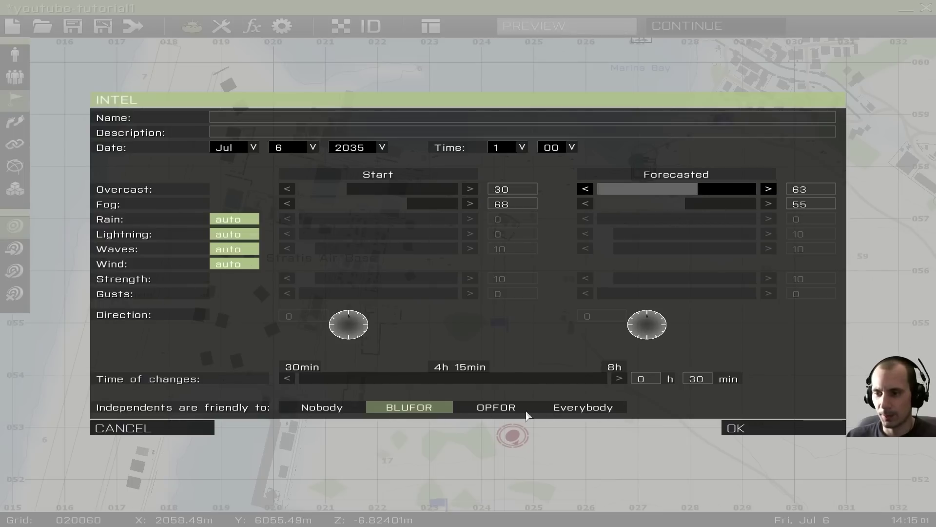
left_click(734, 428)
Step: Preview the mission at night, compare the Rifleman's view with night vision on and off, and end the preview
right_click_drag(540, 324, 477, 171)
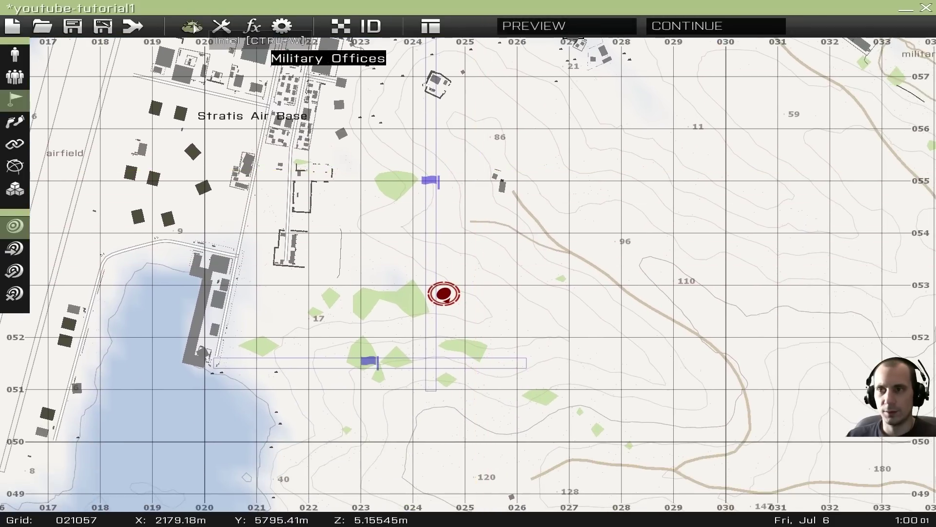
left_click(544, 31)
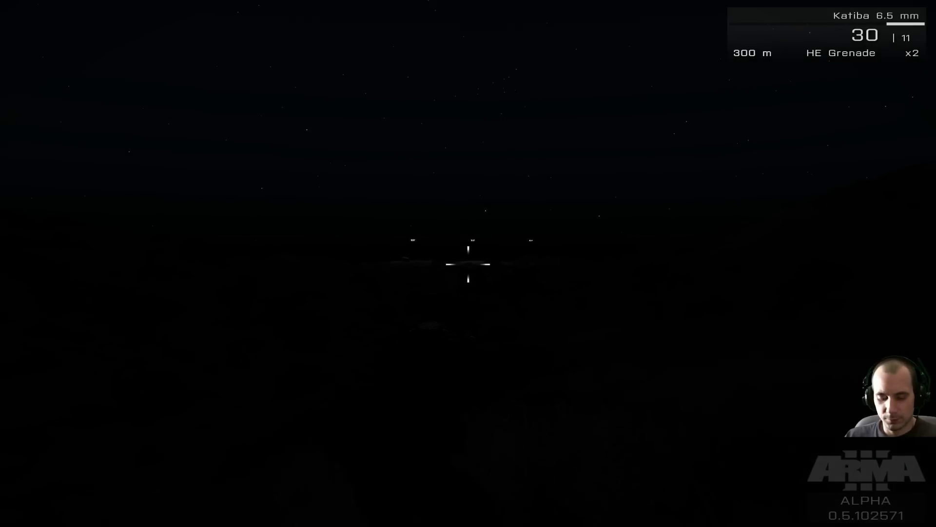
key("n")
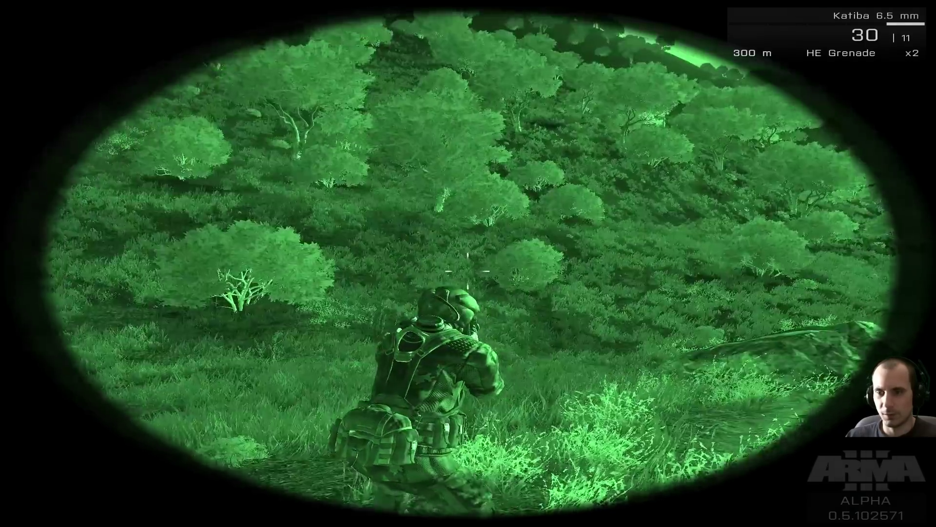
key("n")
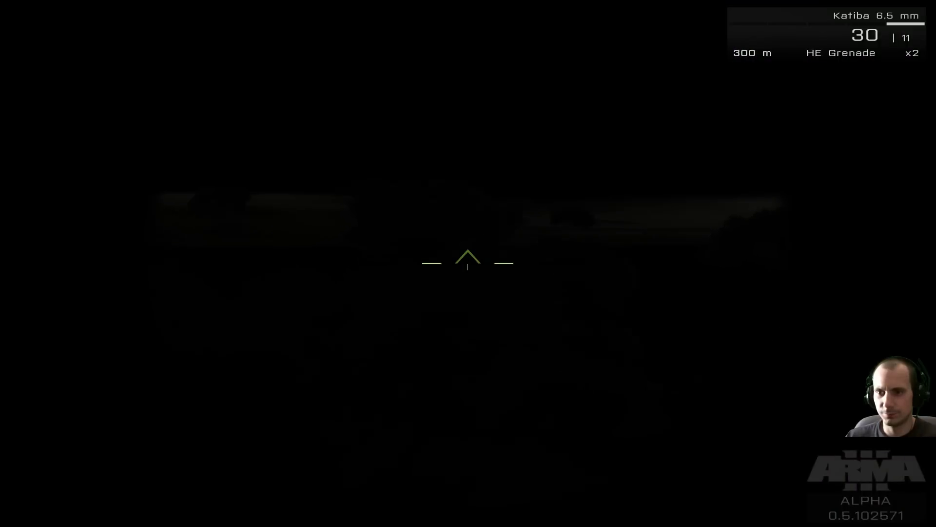
key("n")
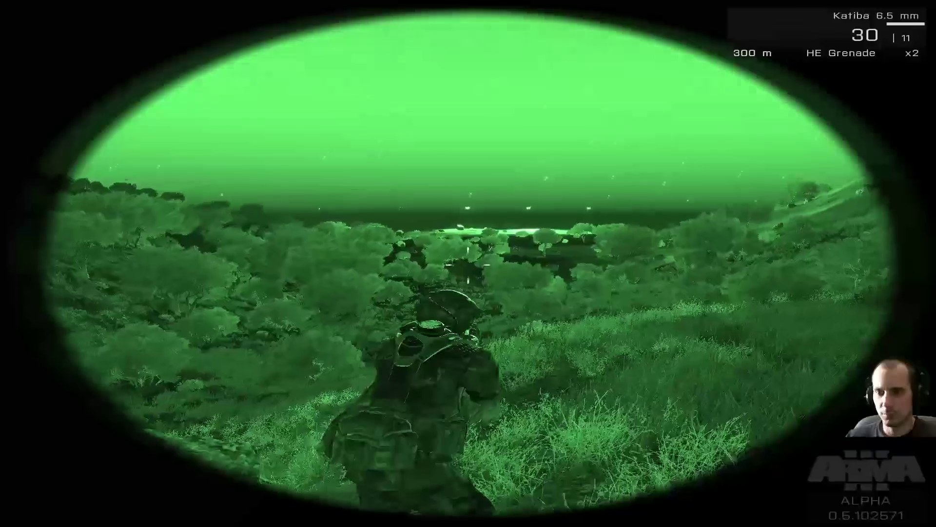
key("n")
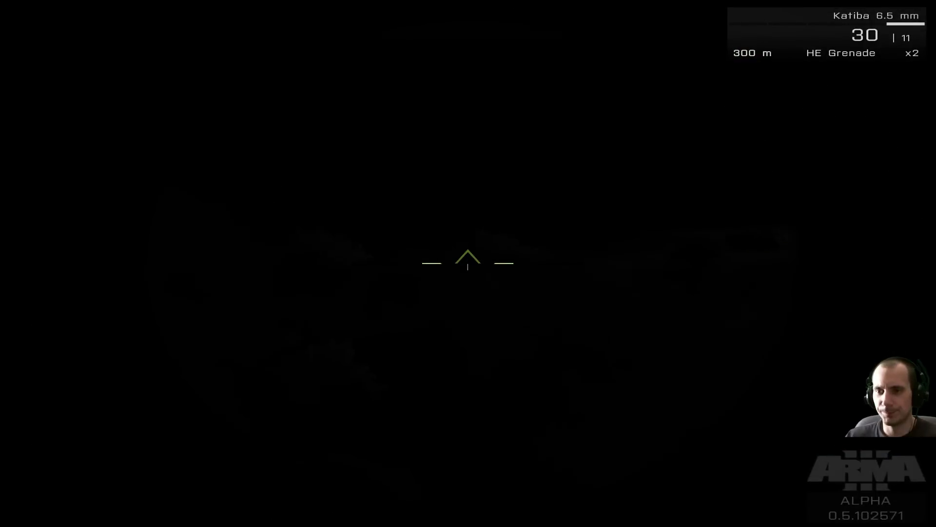
key("n")
key("n")
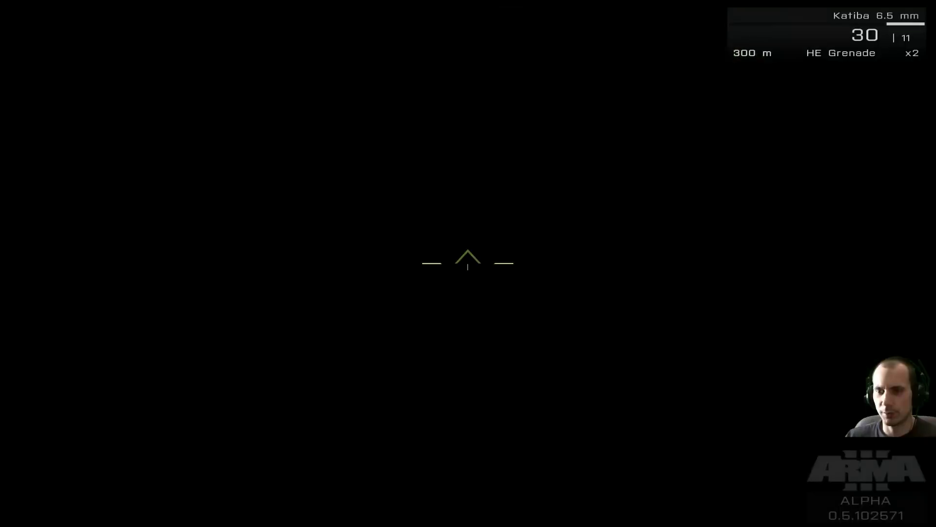
key("n")
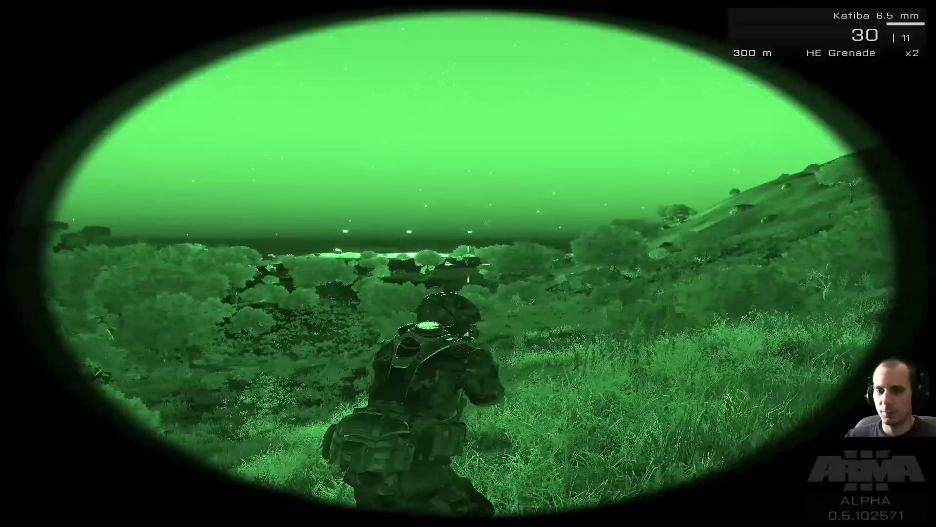
key("Escape")
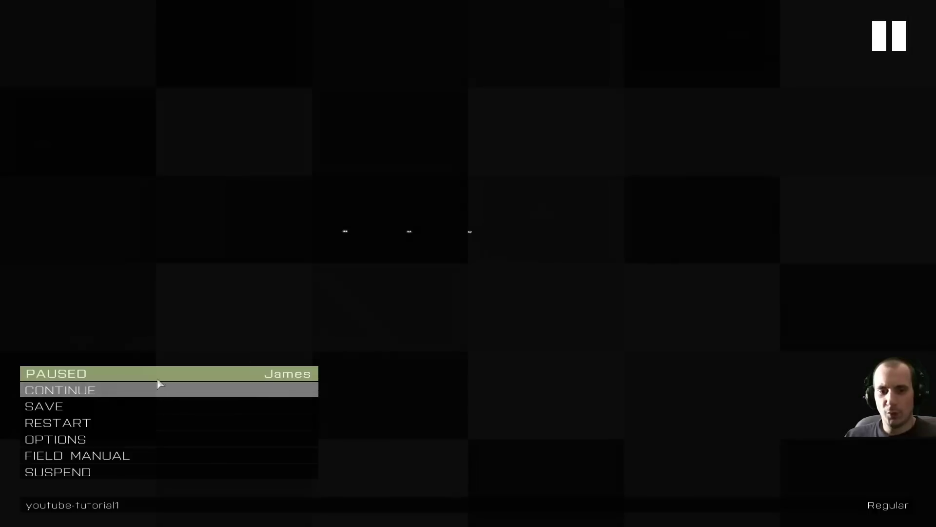
left_click(49, 477)
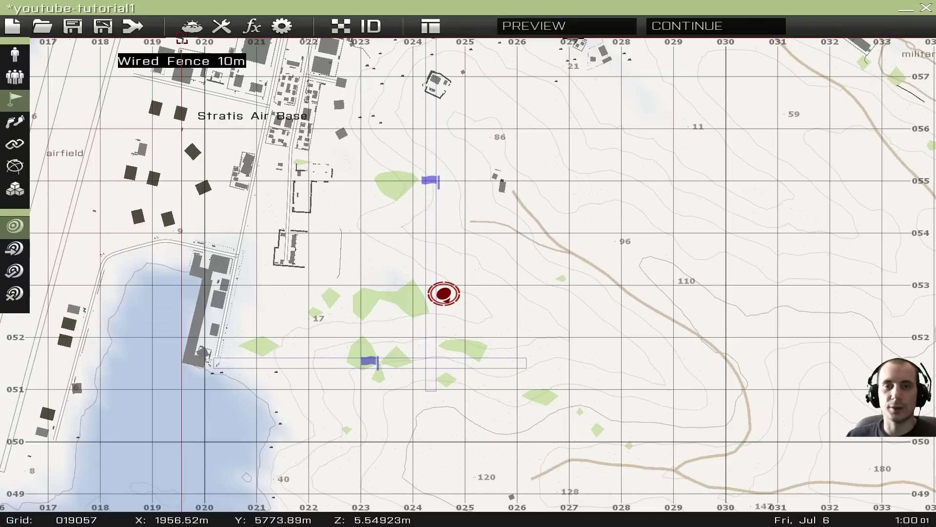
Step: Examine the available module categories for a new module near the Rifleman, without adding one
scroll(274, 88, "down", 5)
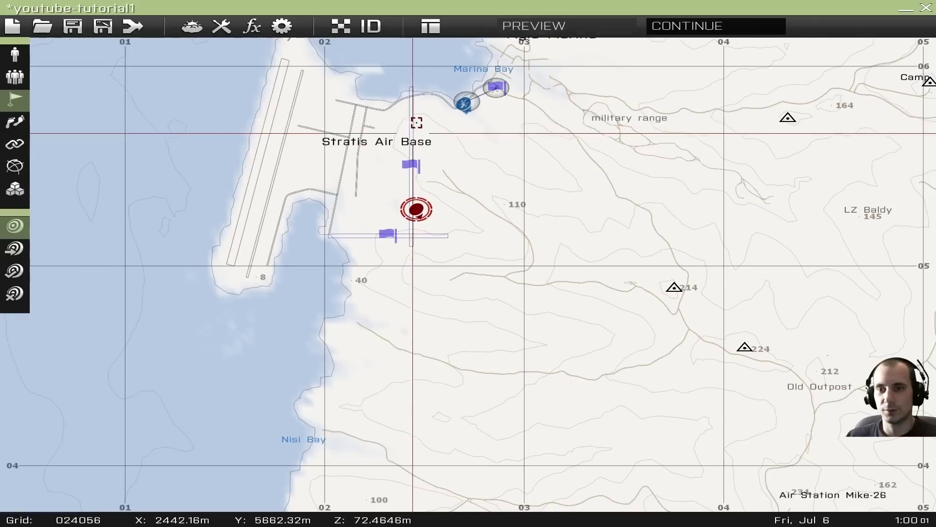
scroll(383, 86, "up", 3)
scroll(539, 308, "up", 1)
right_click_drag(543, 318, 520, 66)
right_click_drag(512, 311, 506, 187)
scroll(442, 209, "down", 2)
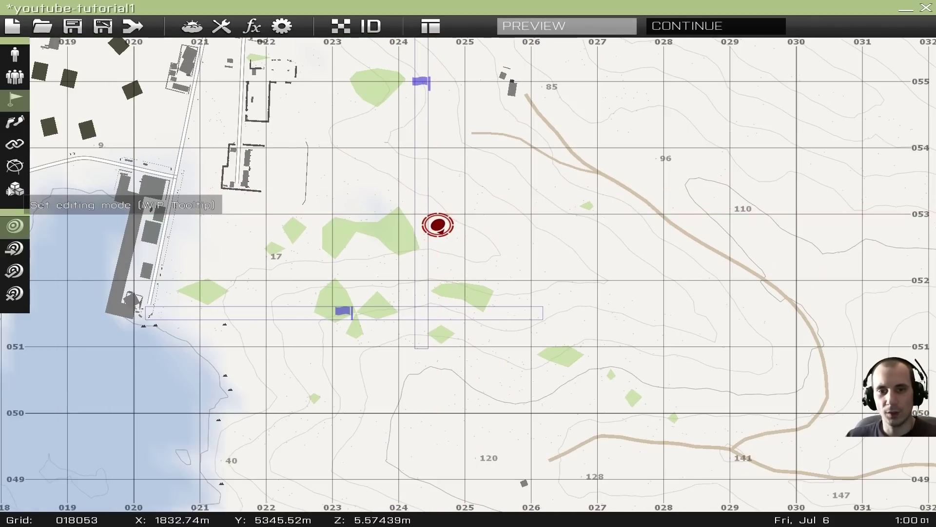
double_click(458, 190)
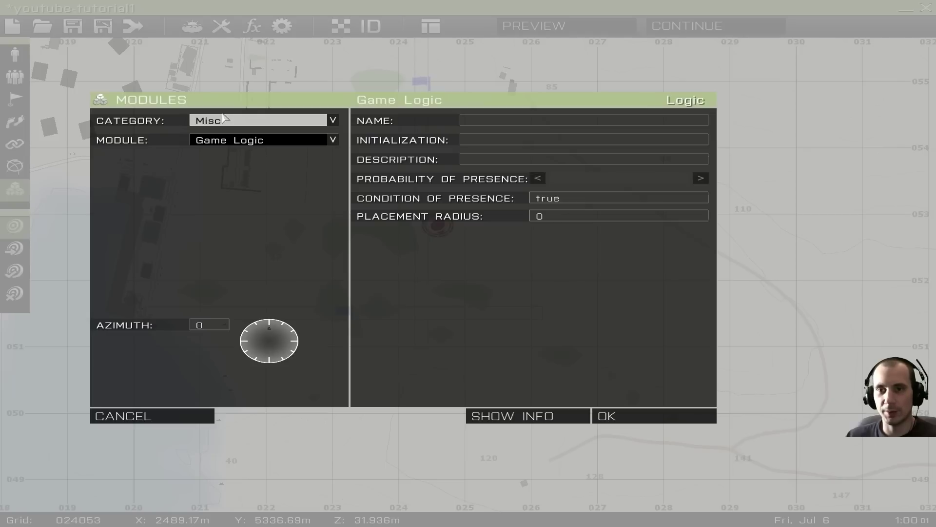
left_click(240, 121)
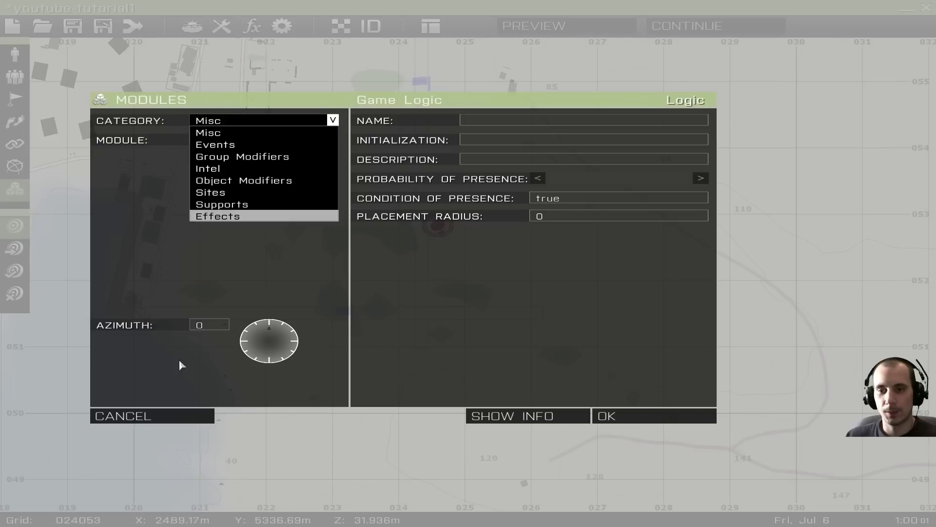
left_click(146, 416)
Step: Start a new icon marker at Stratis Air Base with the name mbase and the text Miltary Base
left_click(15, 166)
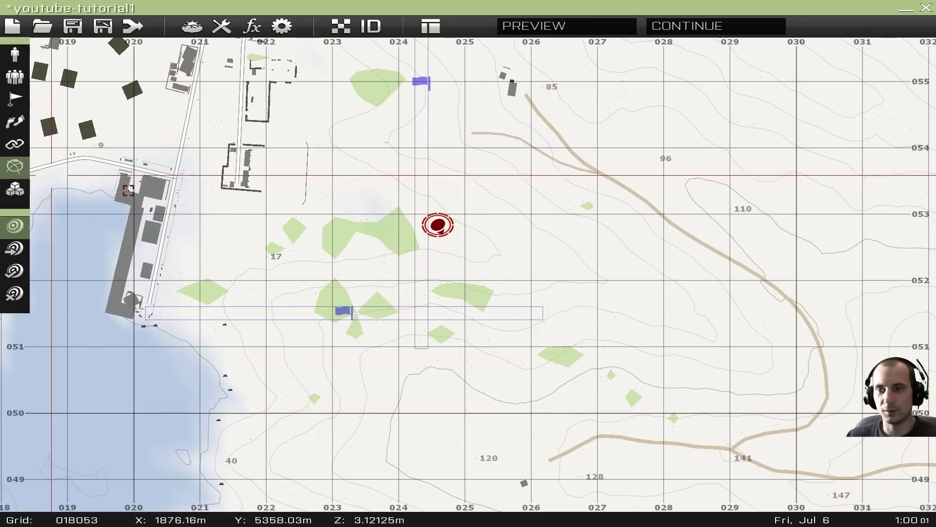
double_click(518, 190)
left_click(168, 418)
scroll(427, 236, "down", 6)
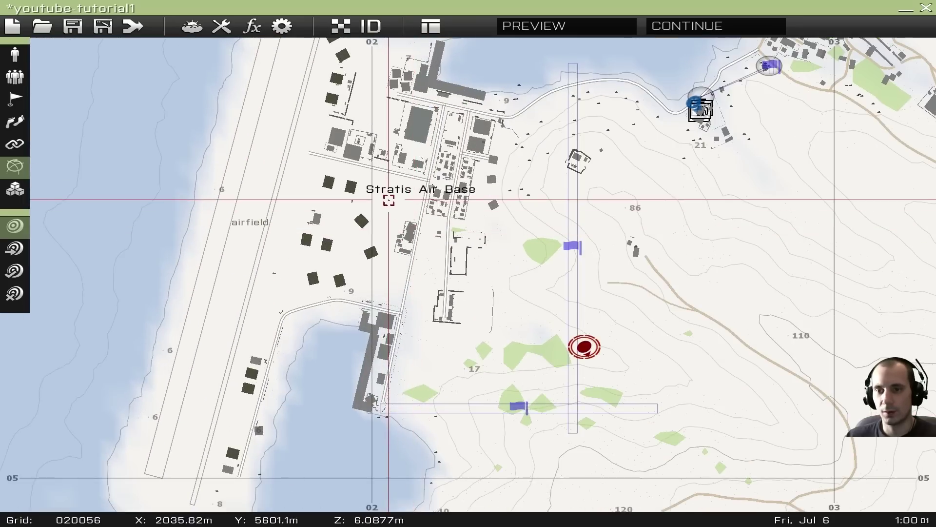
double_click(395, 210)
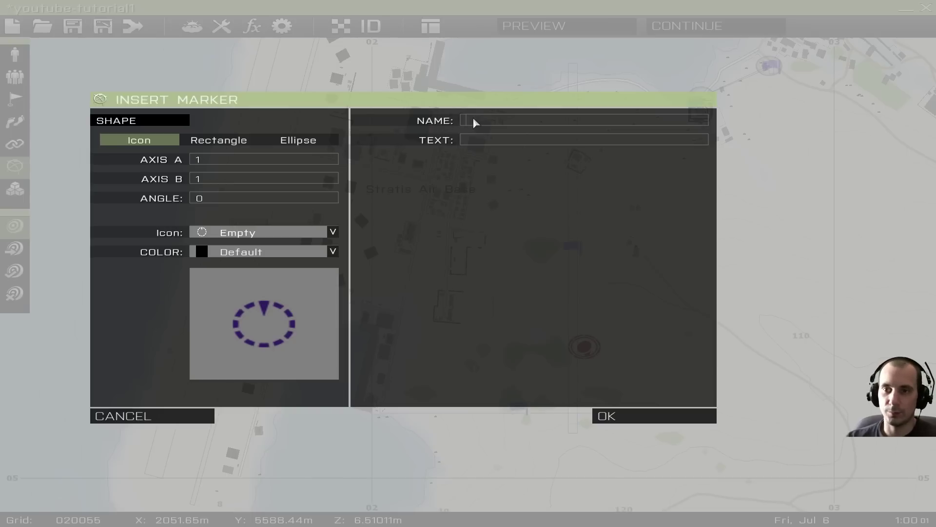
type("Military B")
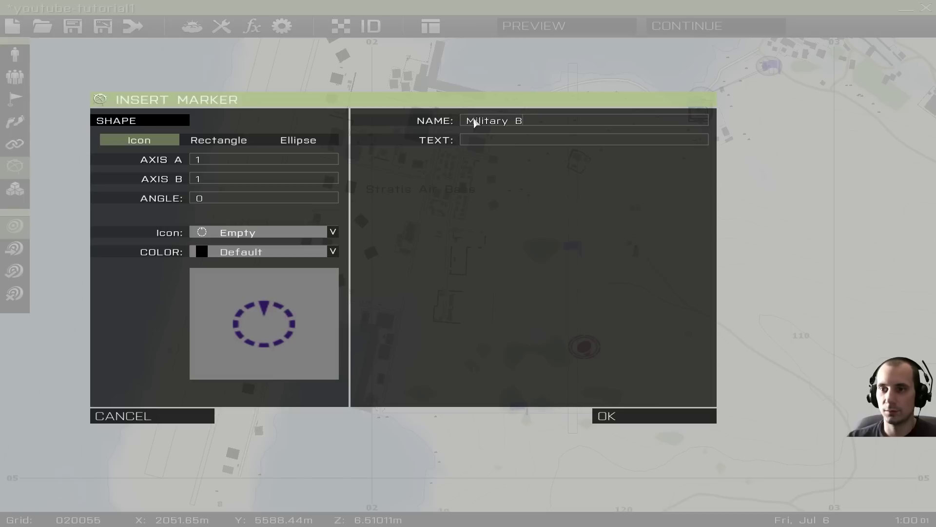
key("BackSpace")
key("BackSpace")
key("BackSpace")
key("BackSpace")
key("BackSpace")
key("BackSpace")
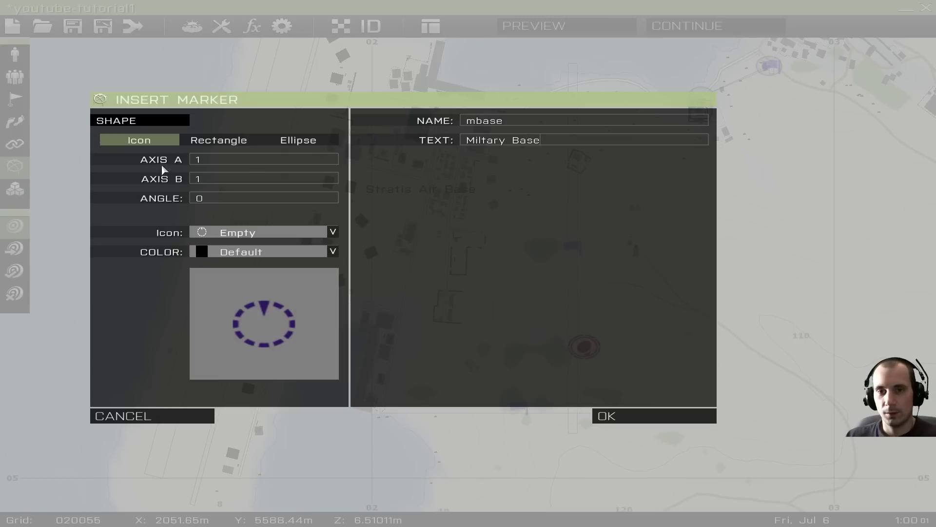
Step: Give the mbase marker the color Red and the Warning icon, and place it on the map
left_click(251, 253)
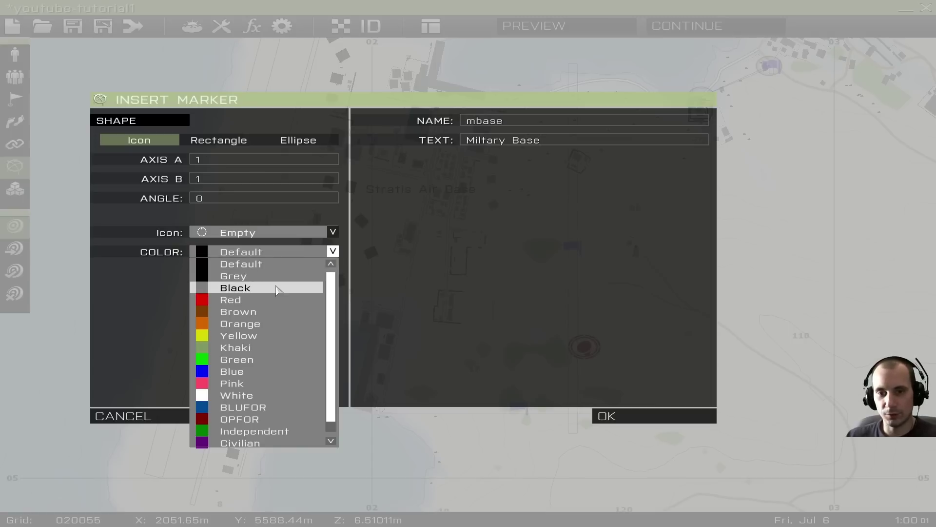
left_click(252, 299)
left_click(247, 235)
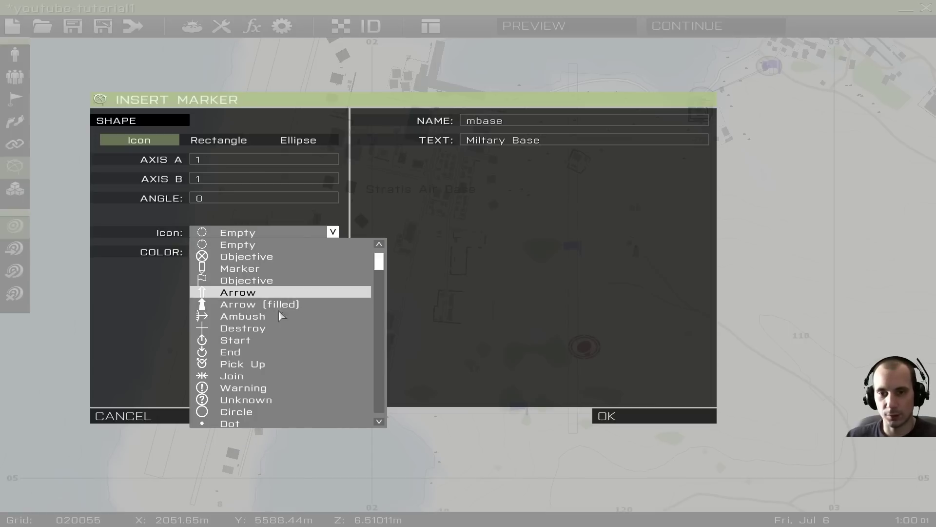
left_click_drag(381, 278, 380, 304)
scroll(354, 321, "up", 4)
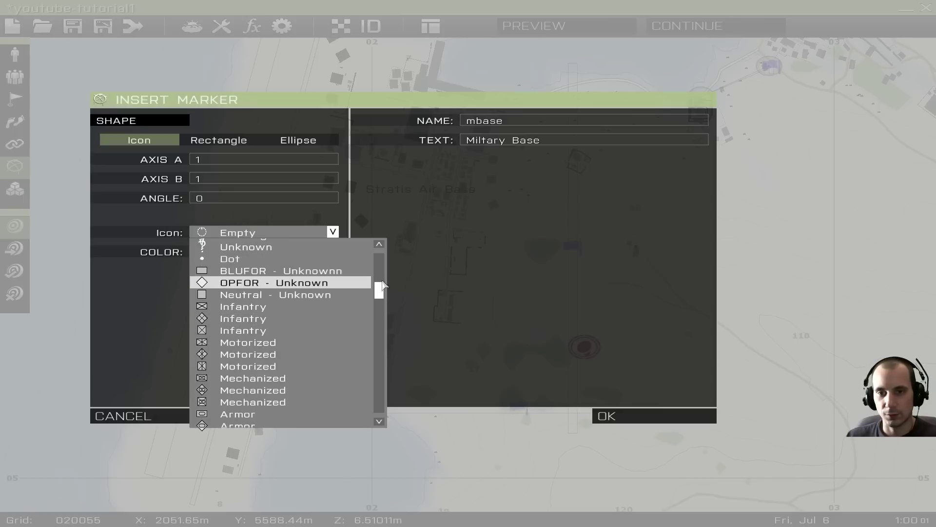
scroll(293, 298, "up", 2)
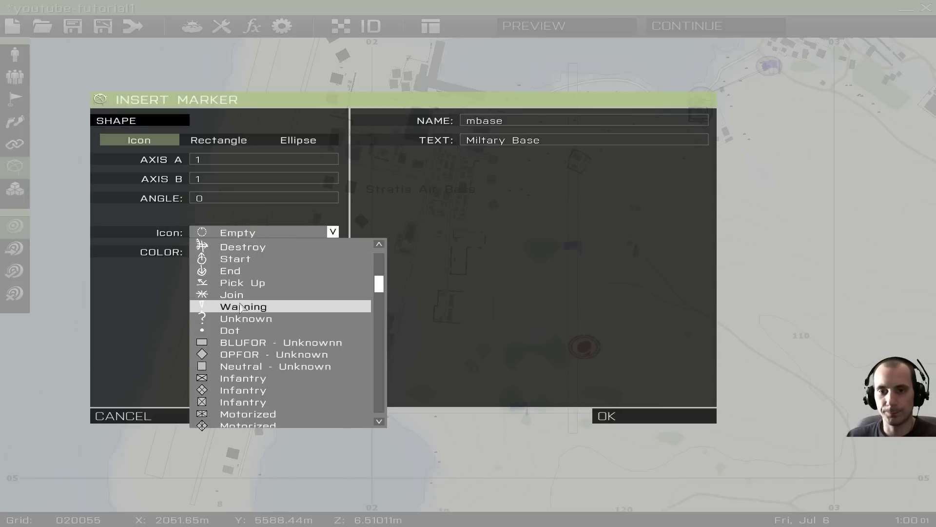
left_click(242, 307)
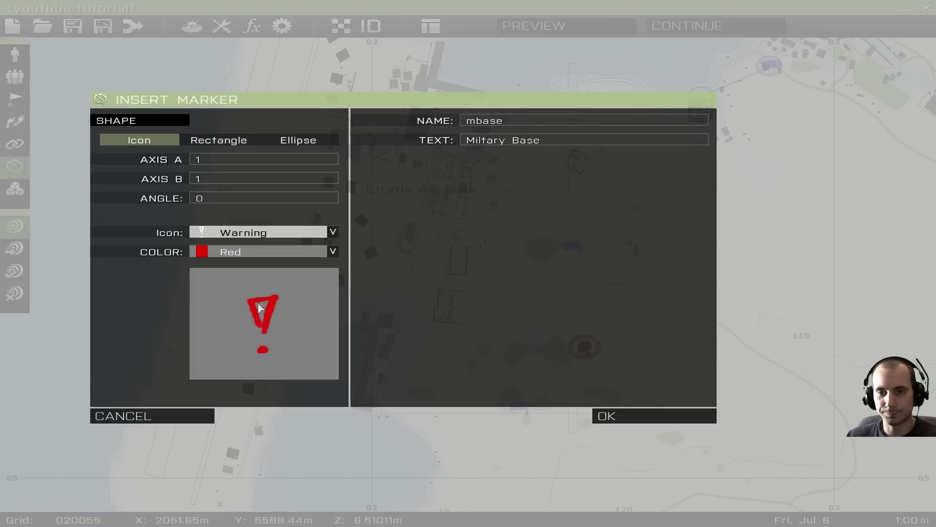
left_click(648, 413)
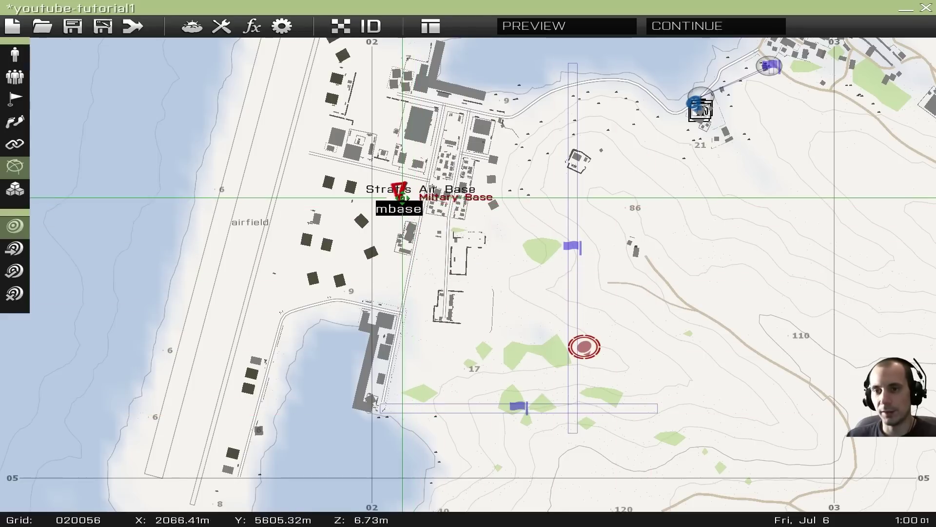
Step: Preview the mission and open the in-game map to check the Miltary Base marker
scroll(429, 217, "up", 1)
scroll(441, 292, "down", 3)
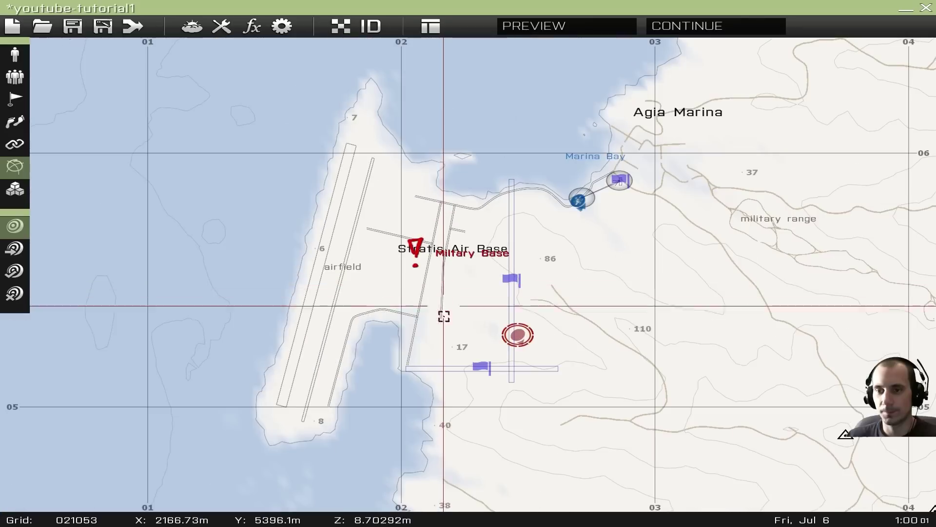
scroll(444, 303, "down", 3)
scroll(453, 330, "up", 2)
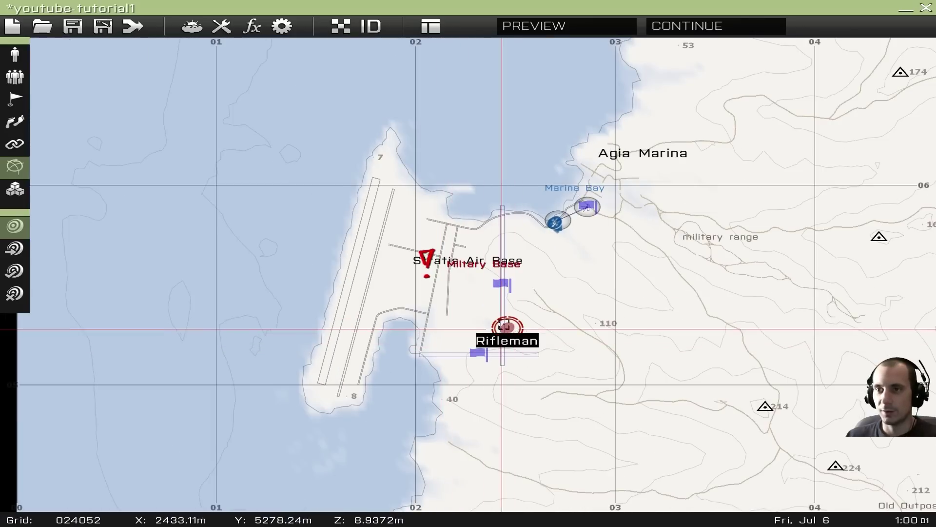
left_click(588, 25)
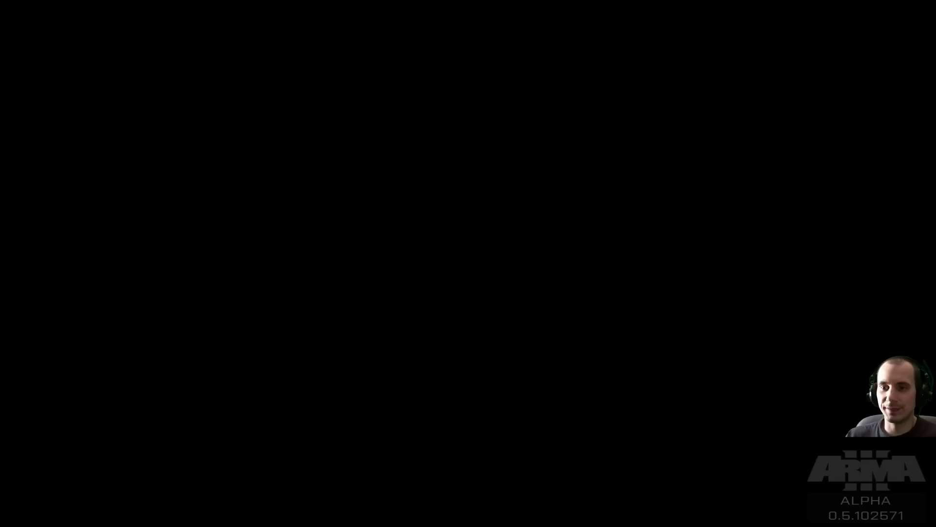
key("m")
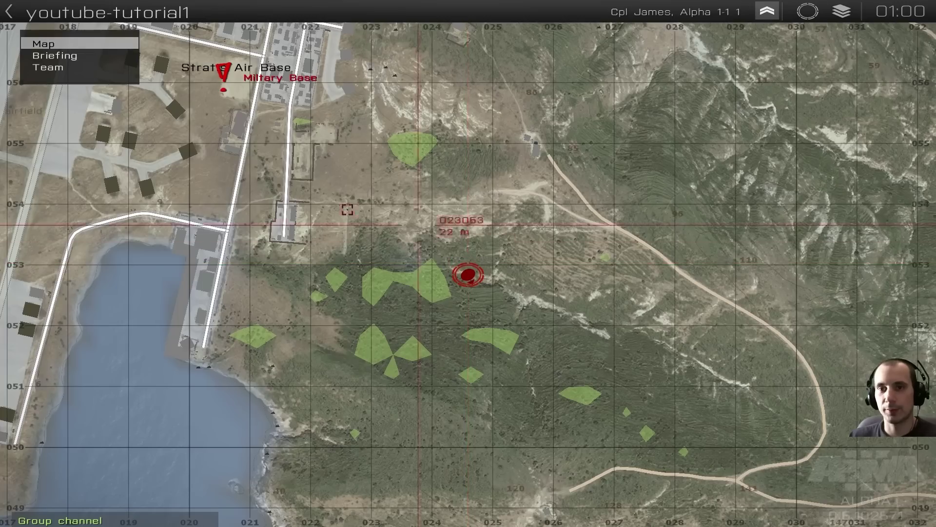
Step: Examine the red Miltary Base marker on the in-game map at several scales and end the preview
scroll(336, 212, "down", 2)
scroll(250, 152, "up", 5)
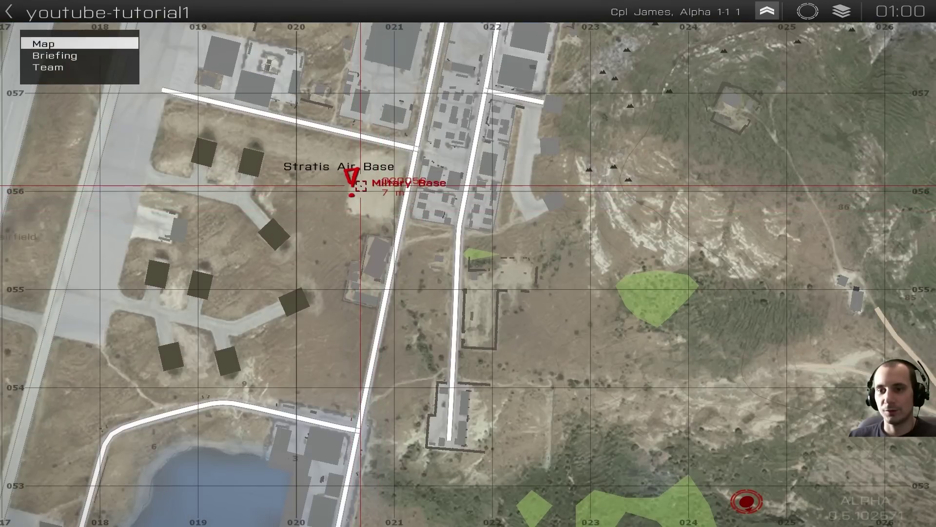
scroll(352, 190, "down", 4)
scroll(527, 263, "down", 4)
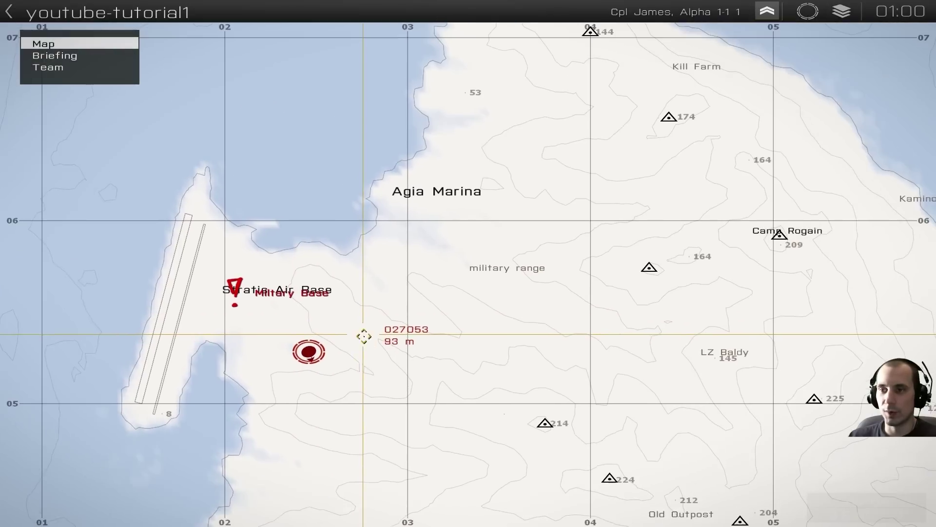
scroll(385, 245, "up", 5)
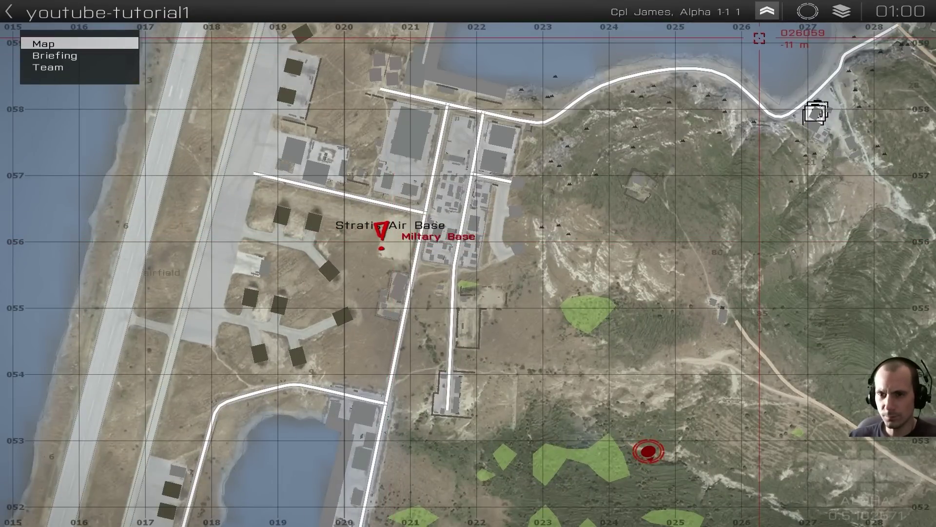
scroll(551, 351, "down", 3)
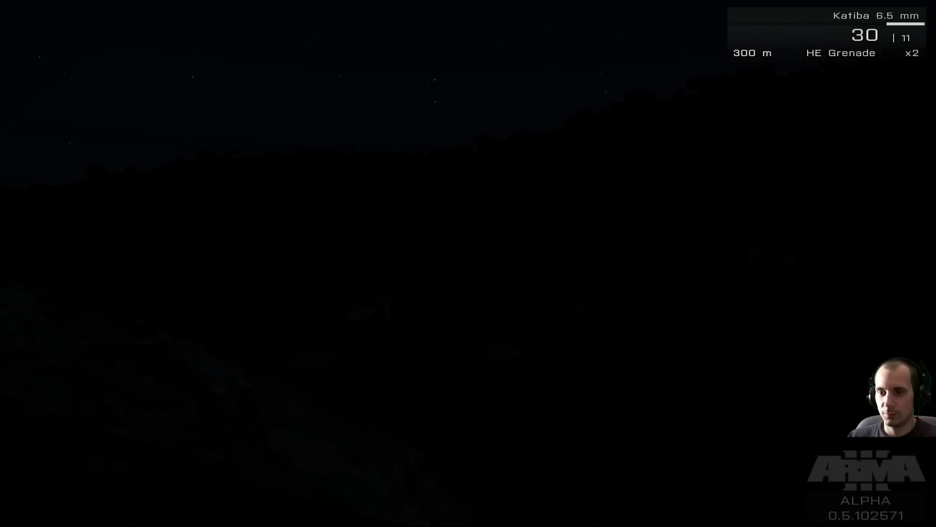
key("Escape")
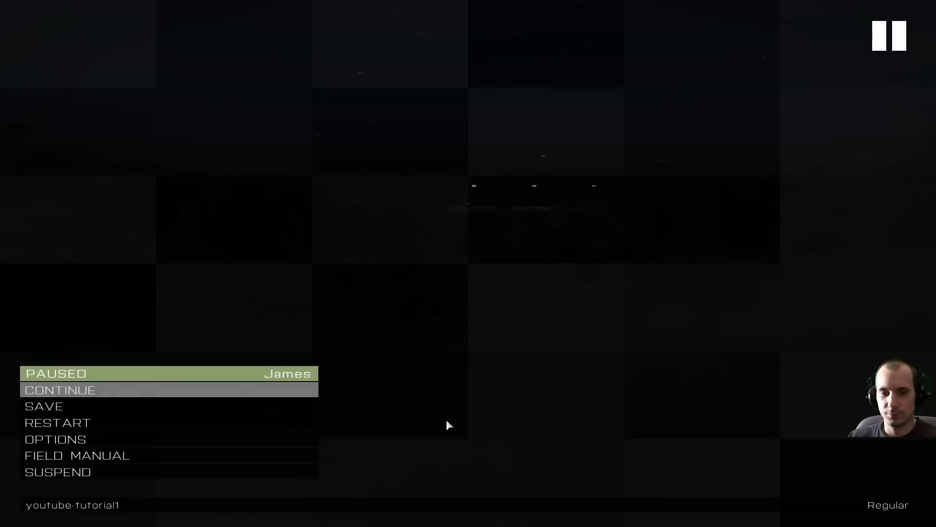
left_click(113, 473)
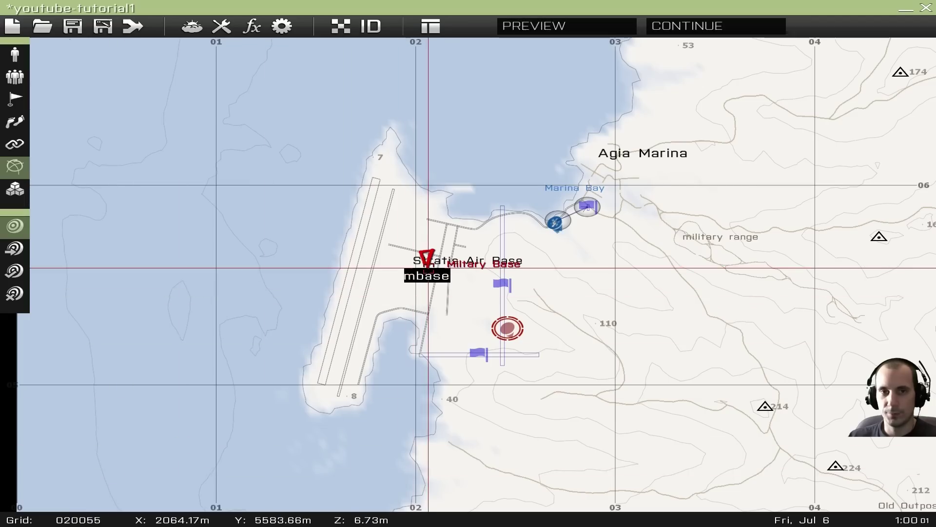
Step: Delete the mbase marker from Stratis Air Base
scroll(523, 264, "up", 3)
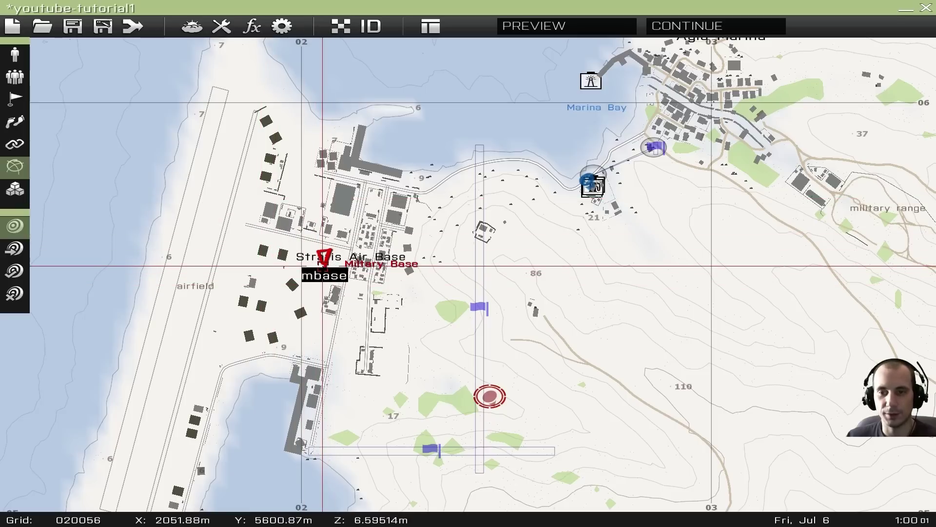
scroll(324, 264, "up", 3)
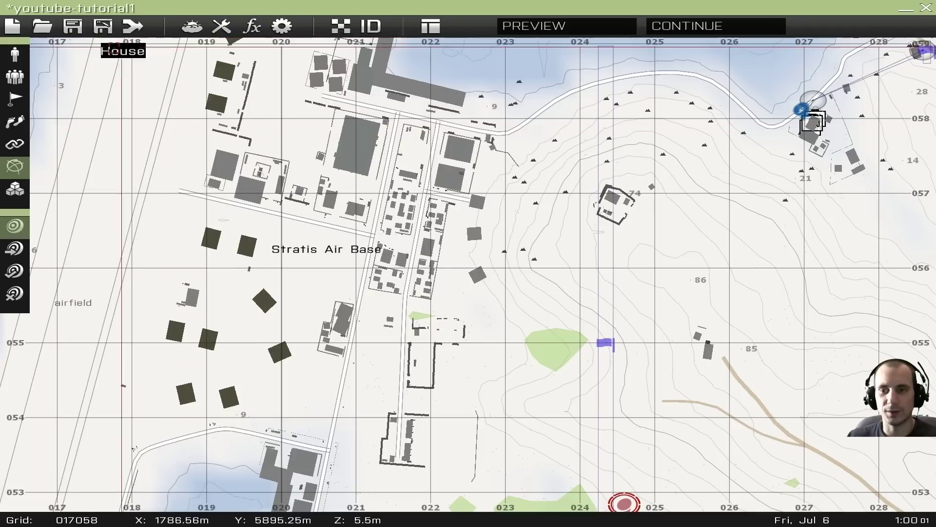
scroll(528, 205, "down", 3)
scroll(528, 205, "down", 1)
scroll(627, 255, "up", 7)
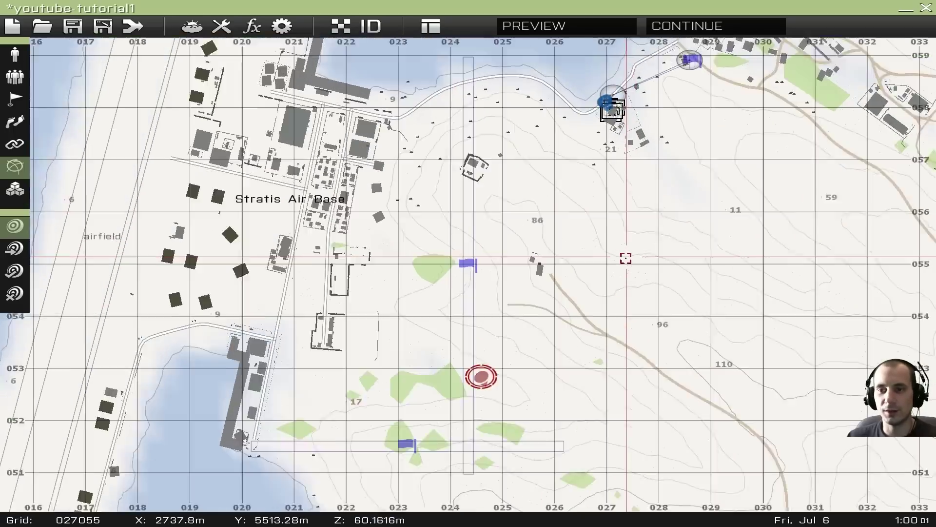
Step: Survey the mission layout around Stratis Air Base, the Rifleman and the nearby OPFOR triggers
scroll(552, 254, "down", 5)
right_click_drag(654, 214, 539, 192)
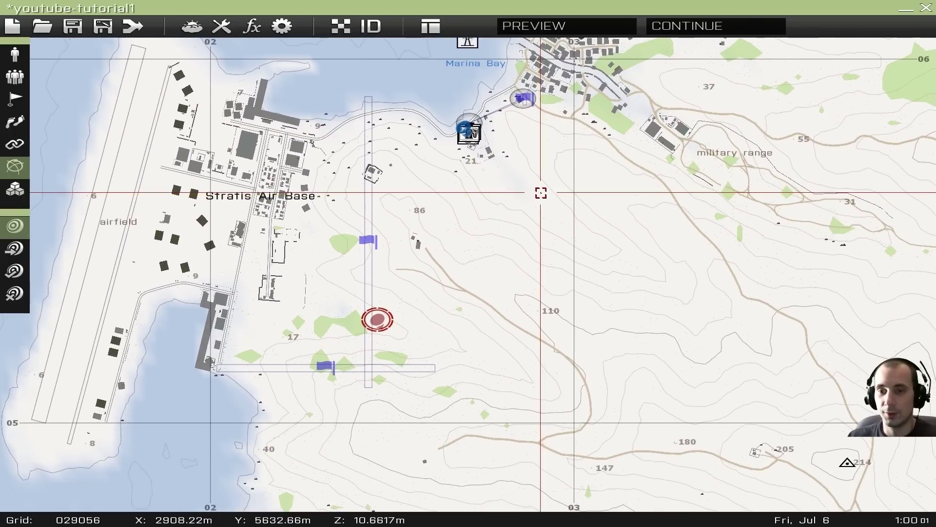
scroll(402, 327, "down", 2)
scroll(546, 238, "down", 3)
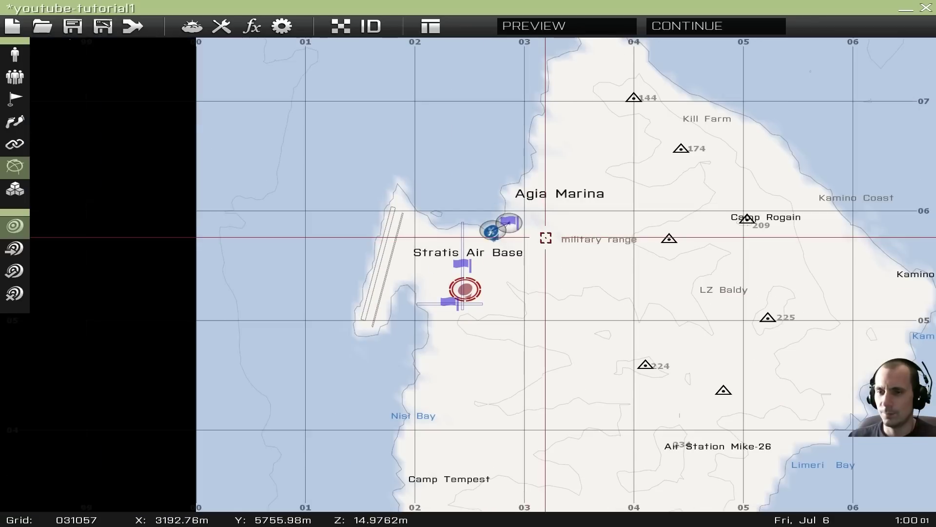
scroll(463, 249, "up", 4)
scroll(490, 288, "up", 4)
right_click_drag(480, 334, 501, 320)
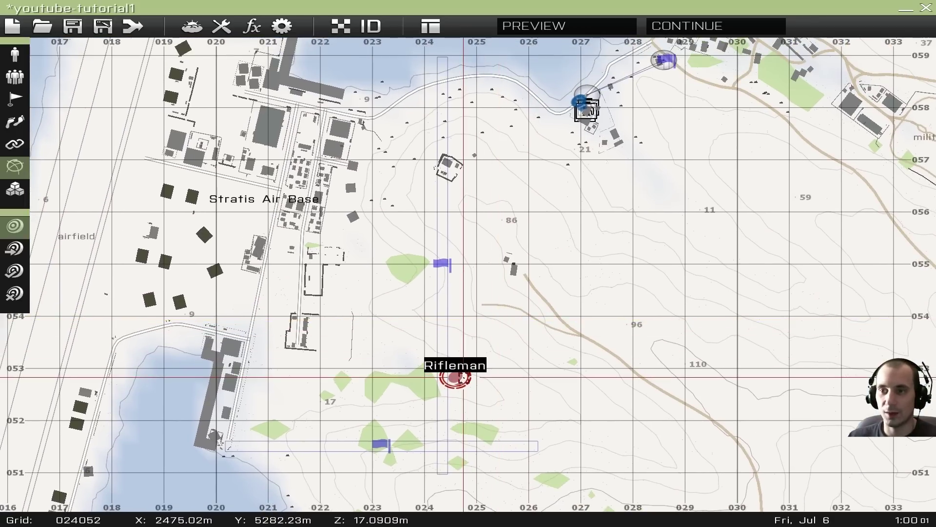
Step: Examine the Medic's group on the coastal road between Stratis Air Base and Agia Marina
right_click_drag(629, 171, 498, 341)
scroll(531, 260, "up", 6)
scroll(491, 254, "up", 2)
right_click_drag(351, 264, 560, 146)
scroll(507, 255, "down", 4)
scroll(502, 258, "up", 4)
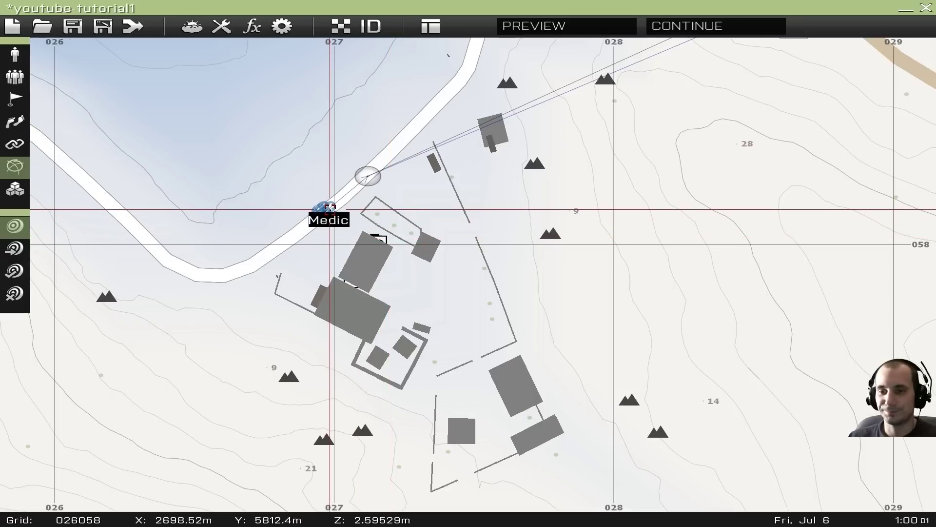
scroll(329, 210, "down", 10)
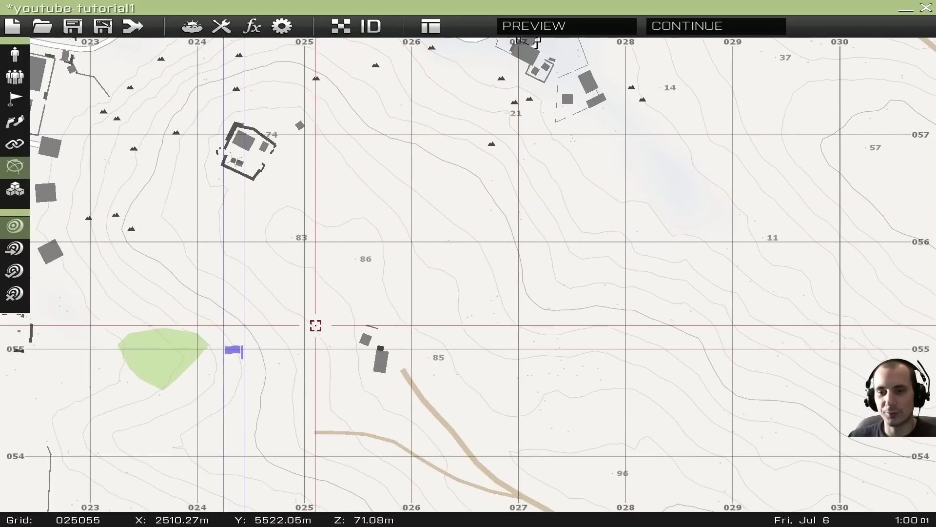
scroll(326, 314, "down", 3)
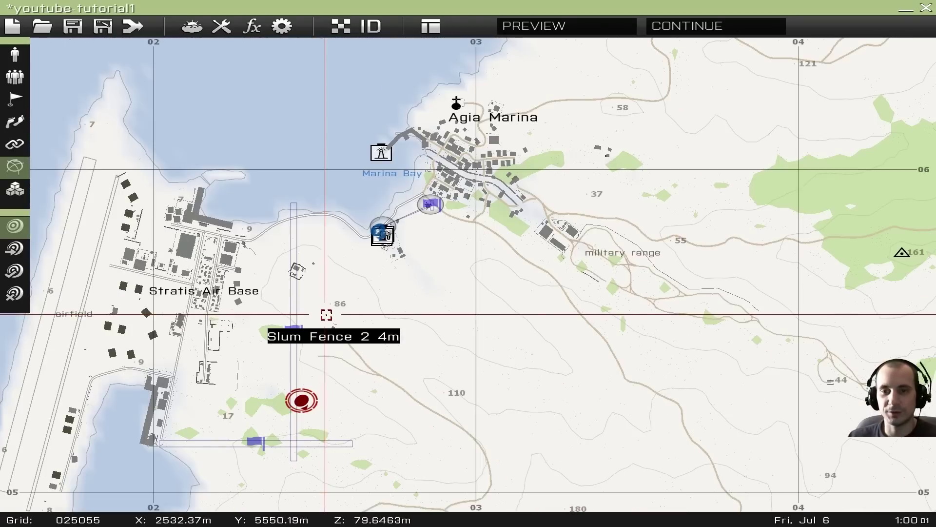
right_click_drag(329, 318, 478, 215)
scroll(453, 263, "up", 3)
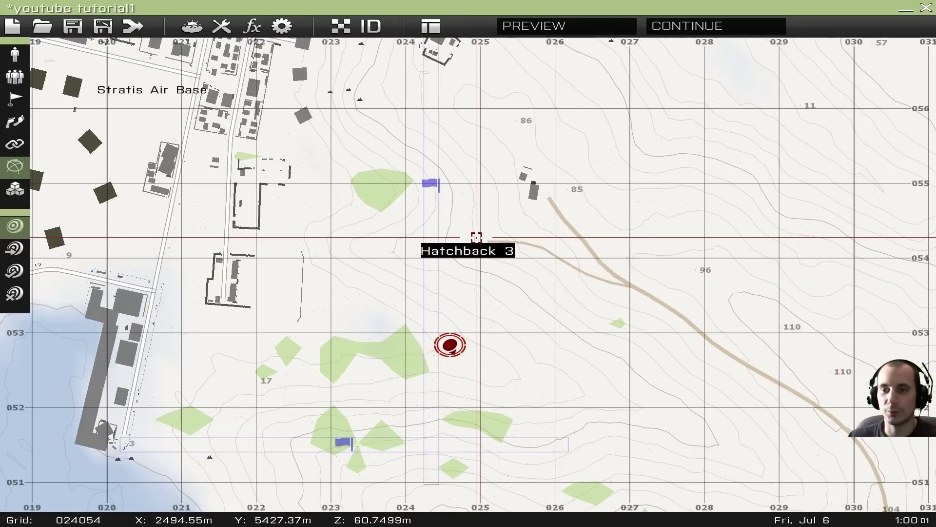
scroll(477, 237, "down", 2)
scroll(439, 306, "down", 2)
scroll(424, 288, "up", 3)
scroll(414, 299, "down", 4)
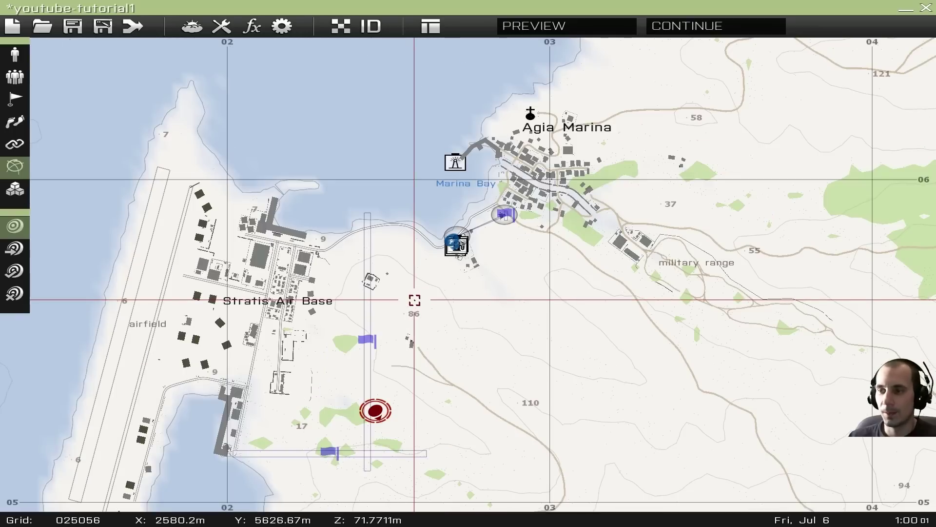
scroll(415, 300, "down", 2)
scroll(413, 303, "up", 5)
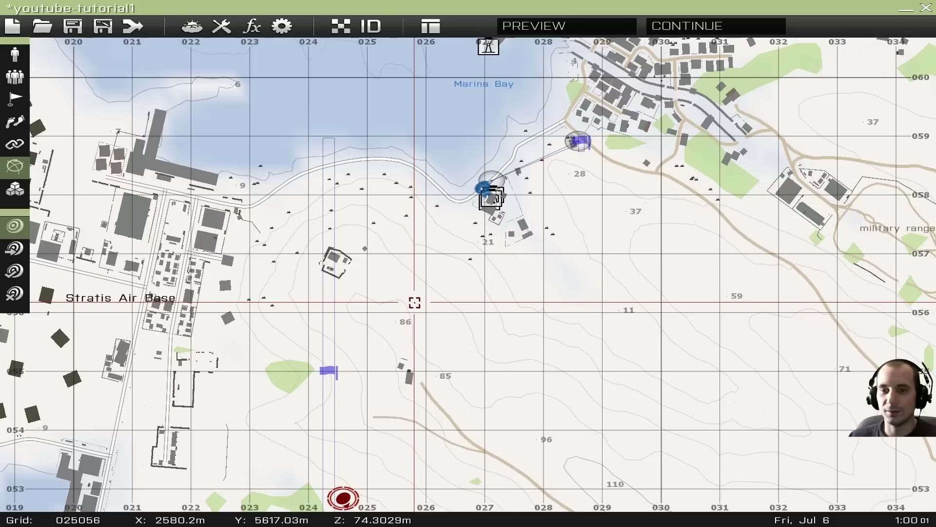
scroll(412, 303, "down", 3)
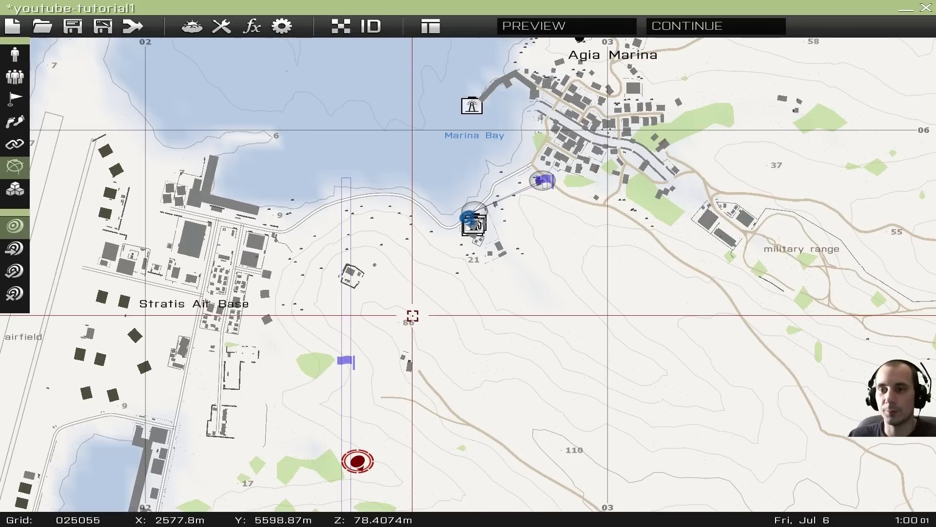
scroll(413, 315, "up", 2)
right_click_drag(398, 307, 419, 303)
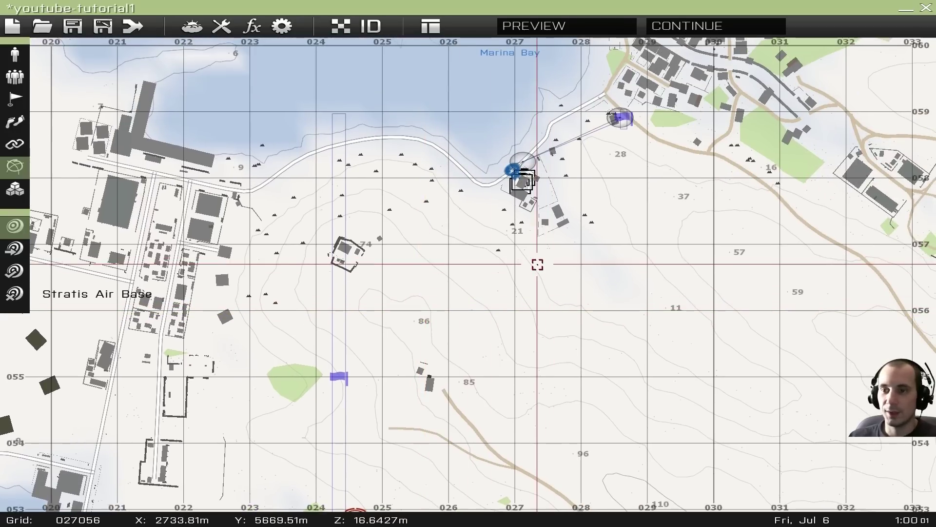
Step: Examine the Medic group's position and the linked trigger and waypoint near Agia Marina
right_click_drag(658, 146, 592, 230)
scroll(513, 234, "up", 4)
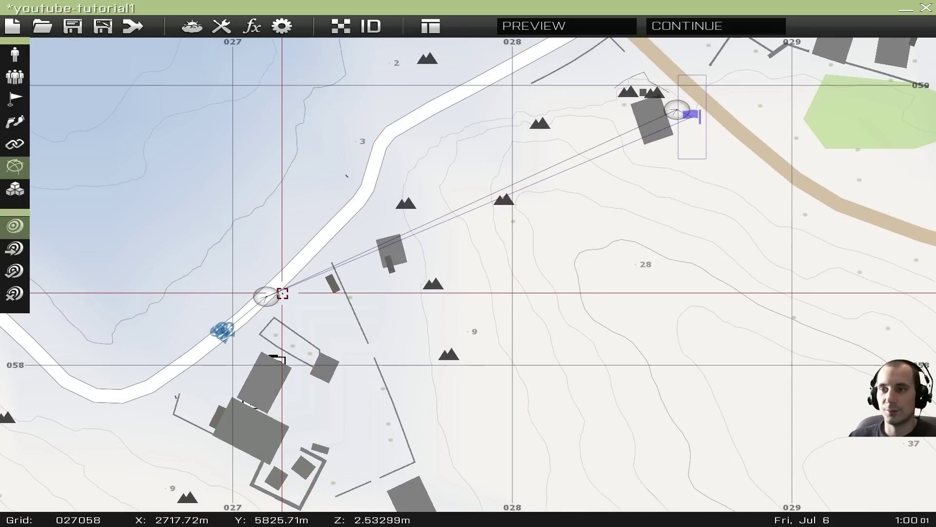
scroll(494, 239, "down", 3)
scroll(356, 278, "up", 5)
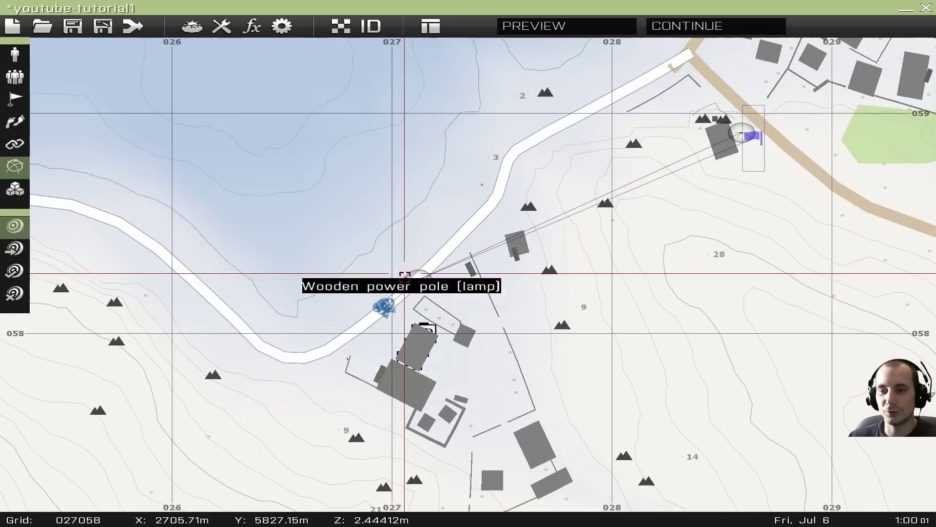
scroll(419, 271, "down", 5)
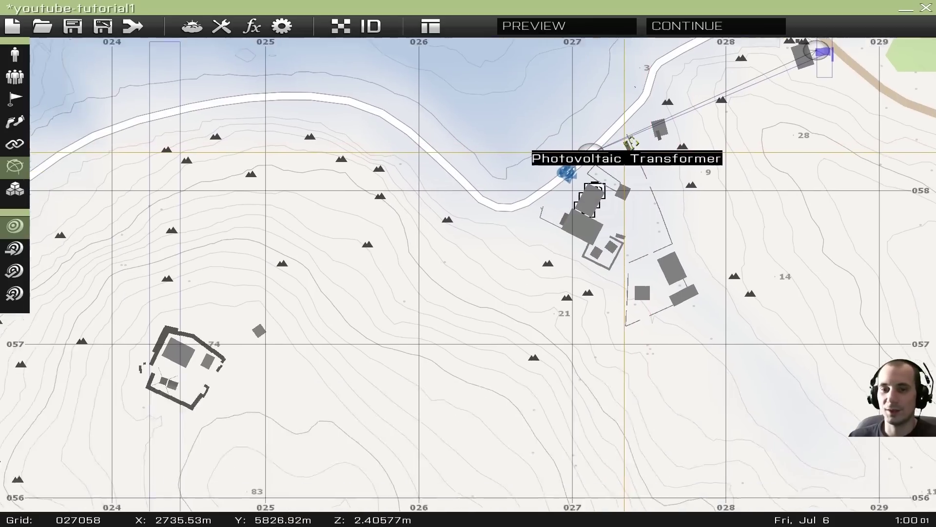
scroll(378, 307, "down", 3)
right_click_drag(356, 317, 443, 239)
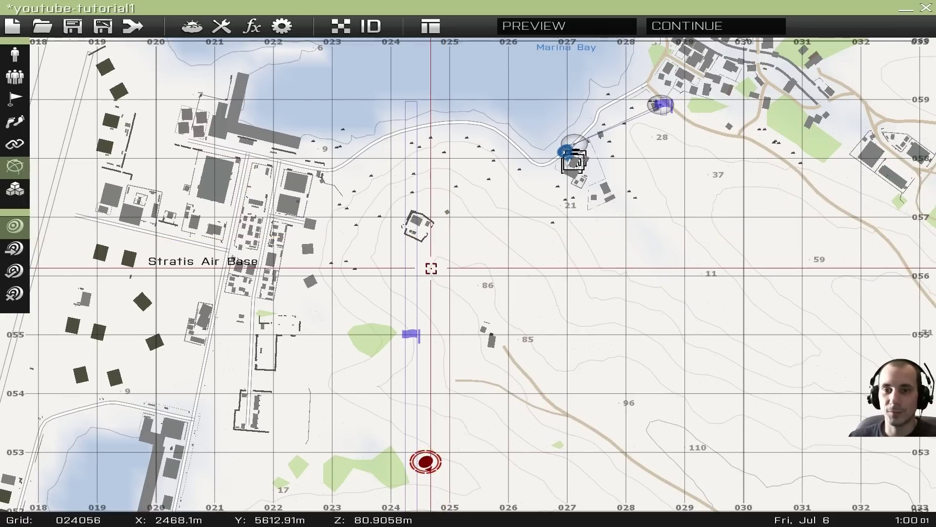
scroll(431, 268, "down", 2)
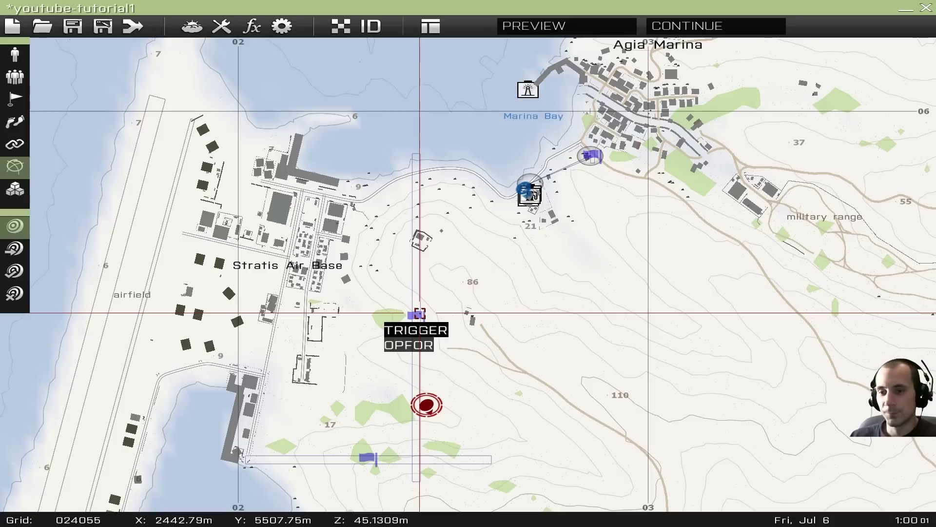
scroll(454, 289, "down", 3)
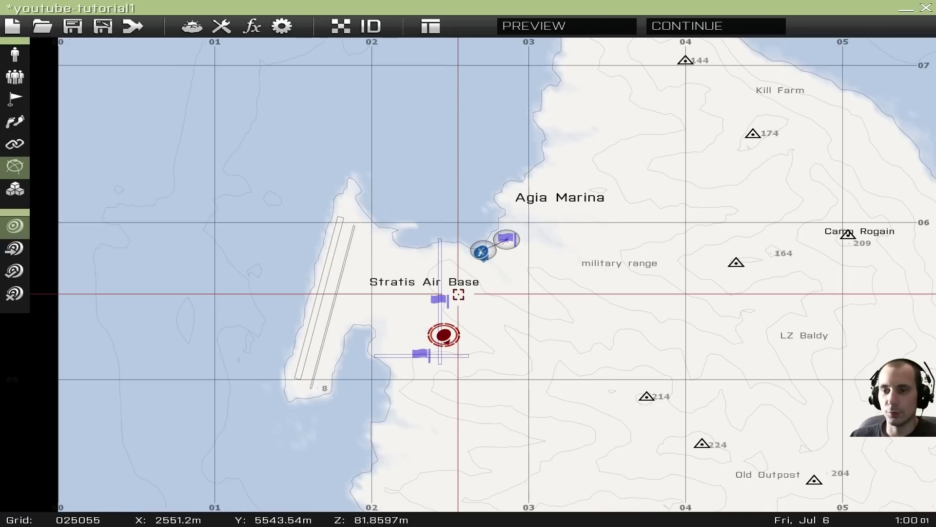
scroll(458, 294, "up", 6)
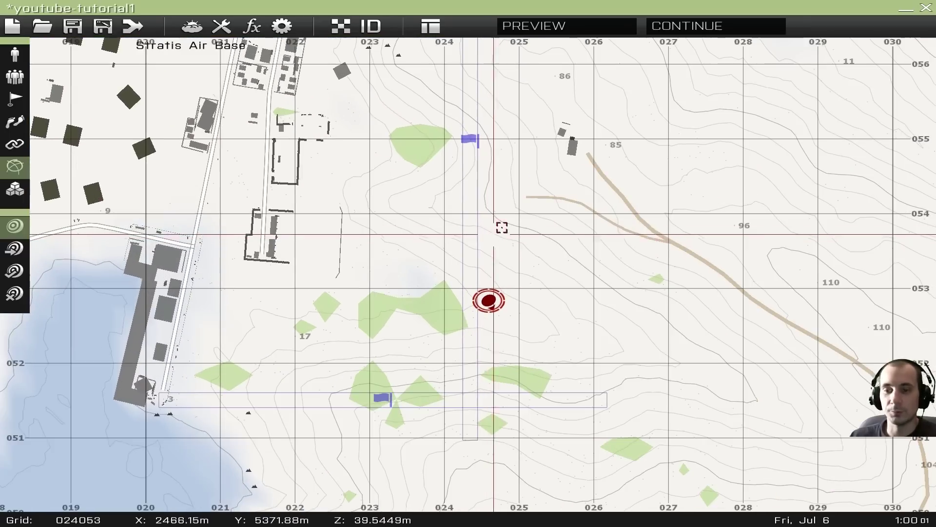
right_click_drag(520, 215, 490, 324)
right_click_drag(508, 245, 489, 303)
scroll(489, 301, "down", 2)
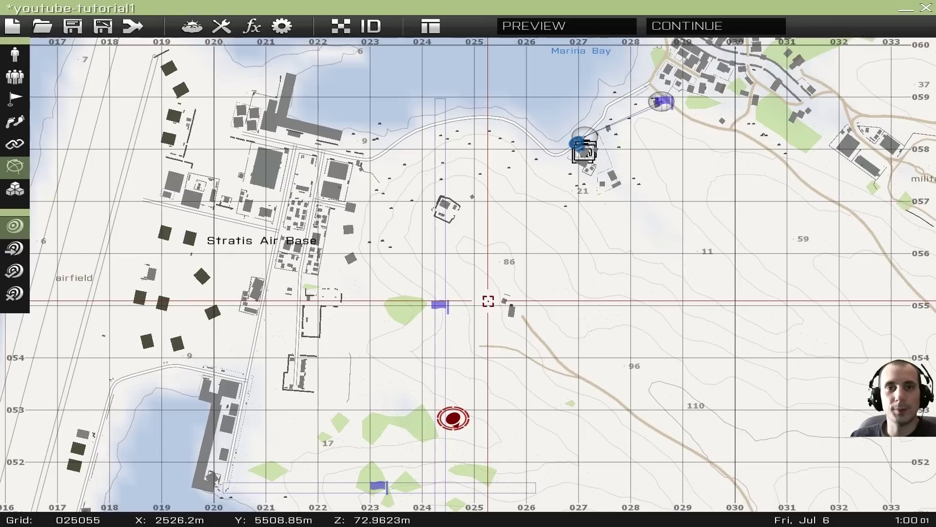